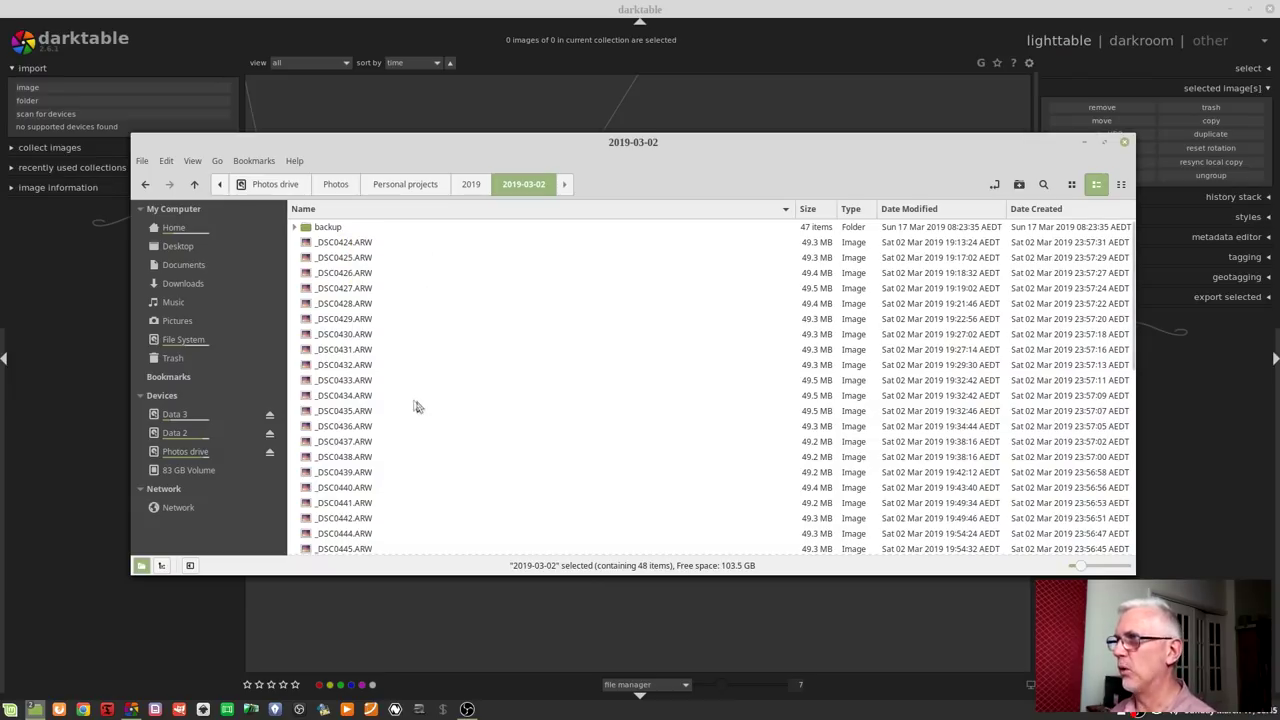
- Close the Nemo window listing the 2019-03-02 raw files with Ctrl+W
{"action": "key", "text": "ctrl+w"}
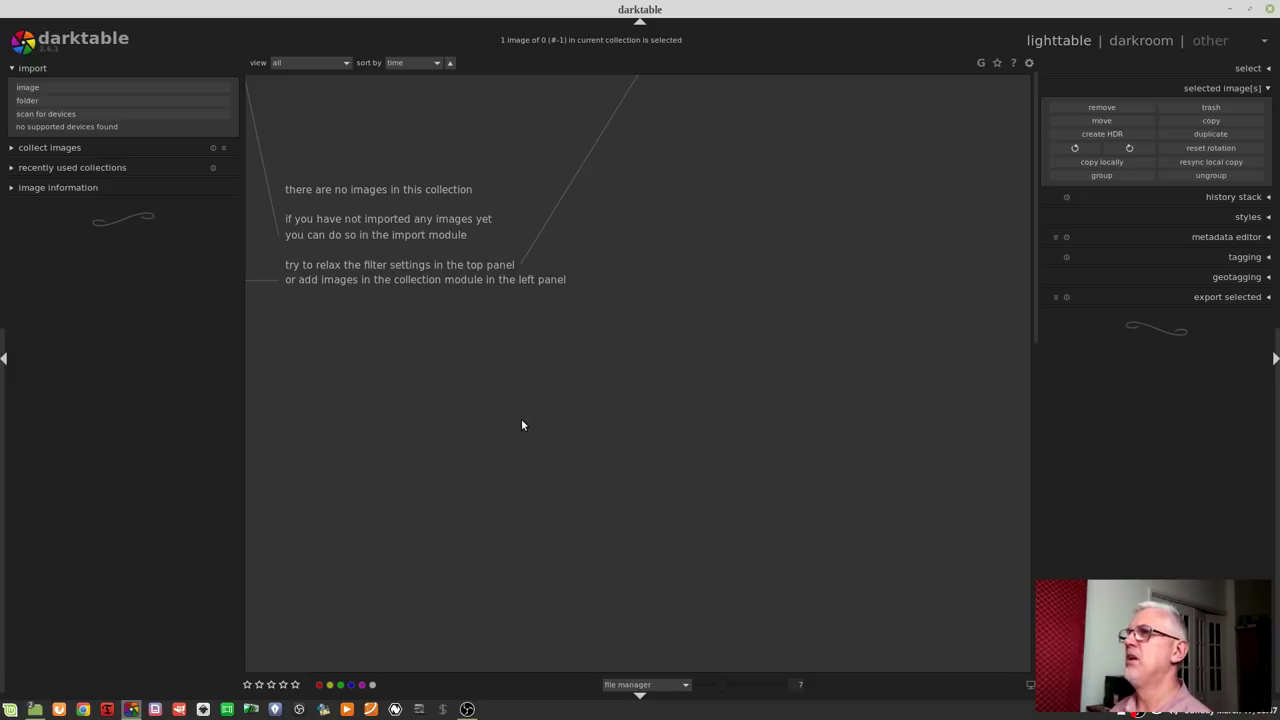
- Import the 2019-03-02 folder without its subfolders, adding its 47 raw photos
{"action": "left_click", "coordinate": [55, 100]}
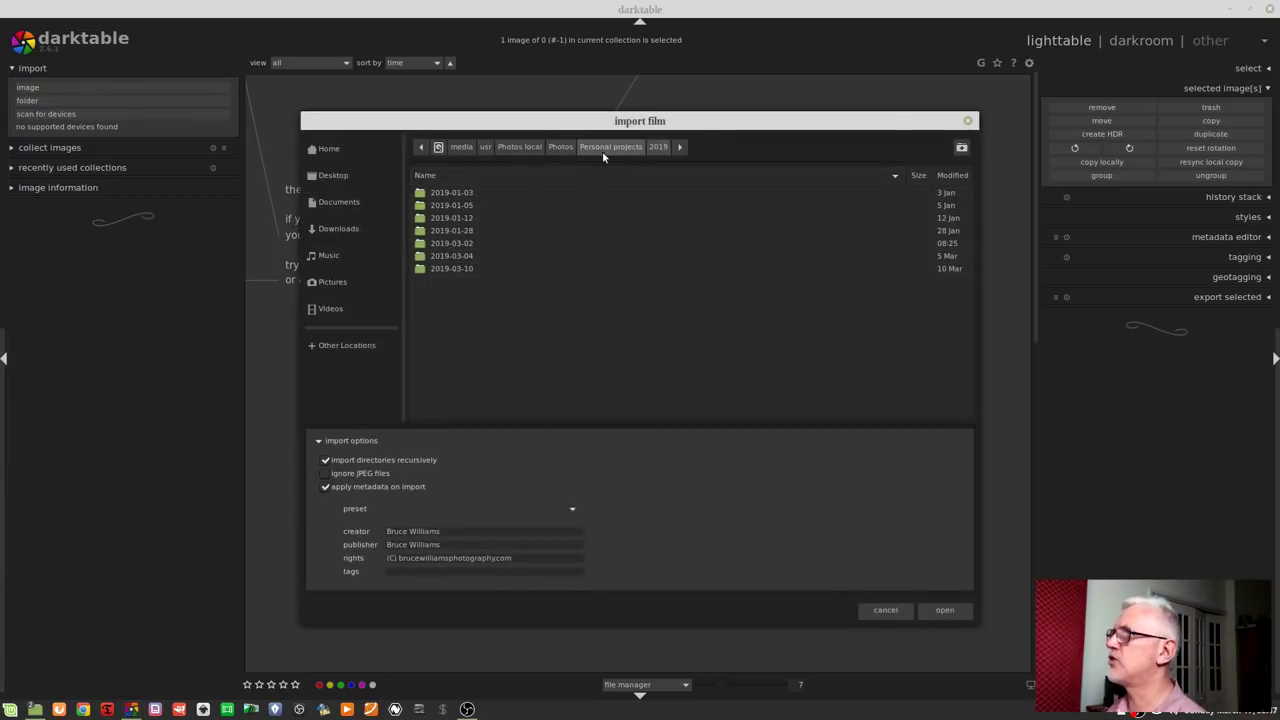
{"action": "left_click", "coordinate": [461, 247]}
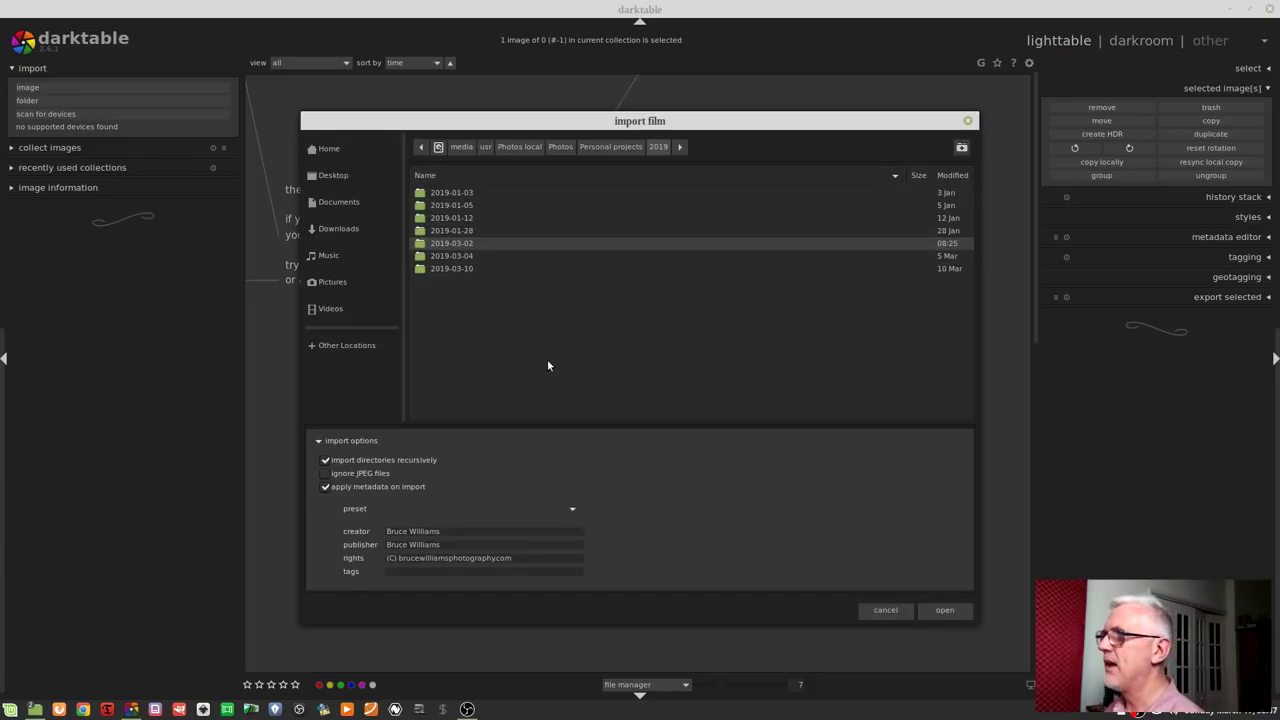
{"action": "left_click", "coordinate": [333, 462]}
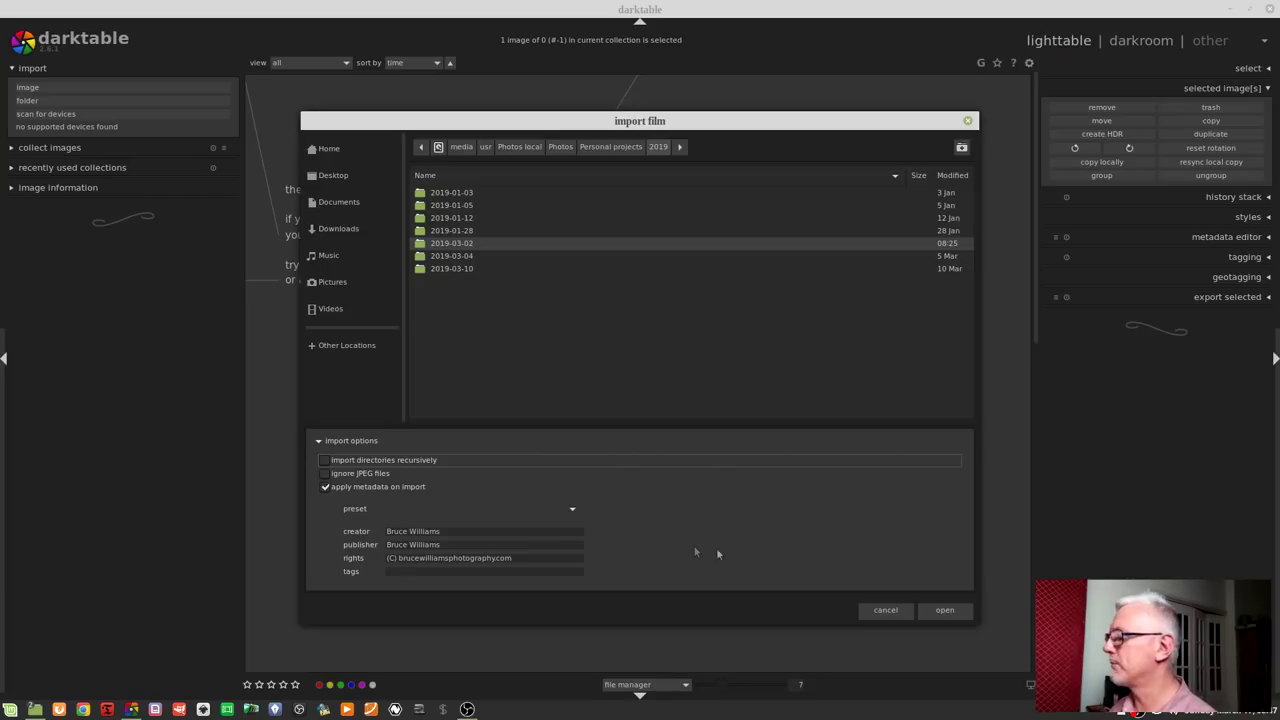
{"action": "left_click", "coordinate": [945, 611]}
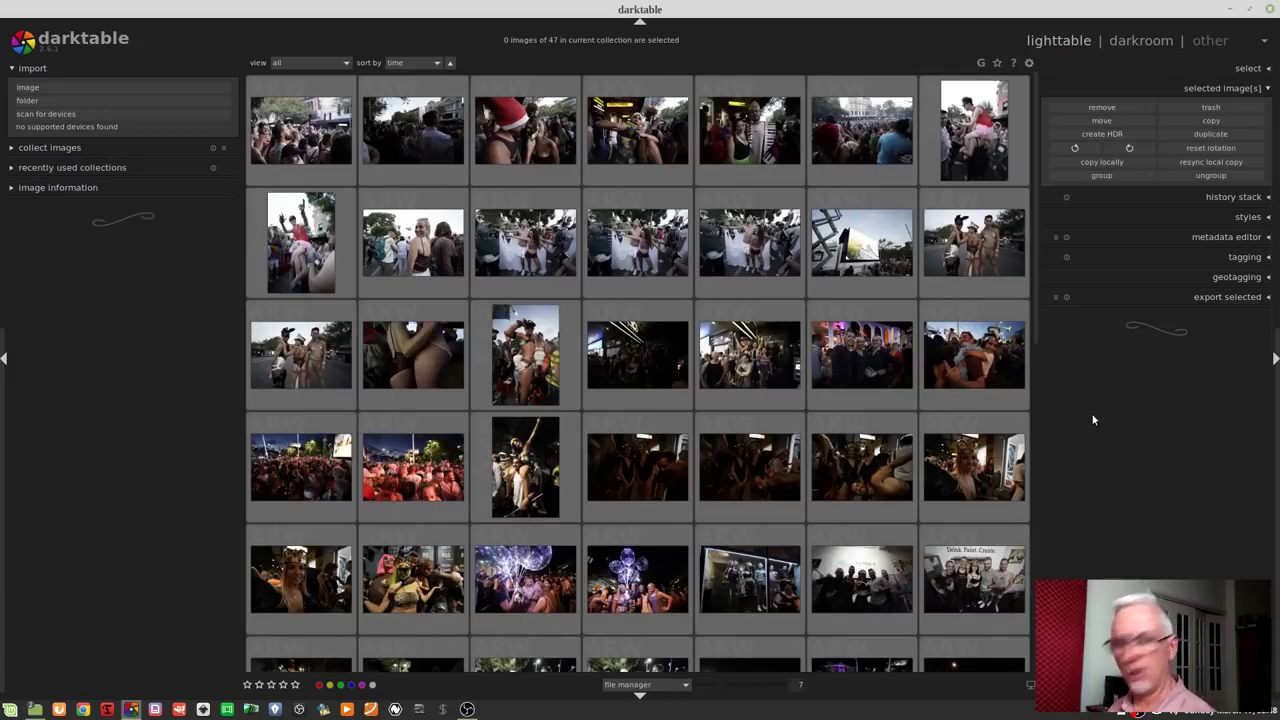
{"action": "key", "text": "alt+Tab"}
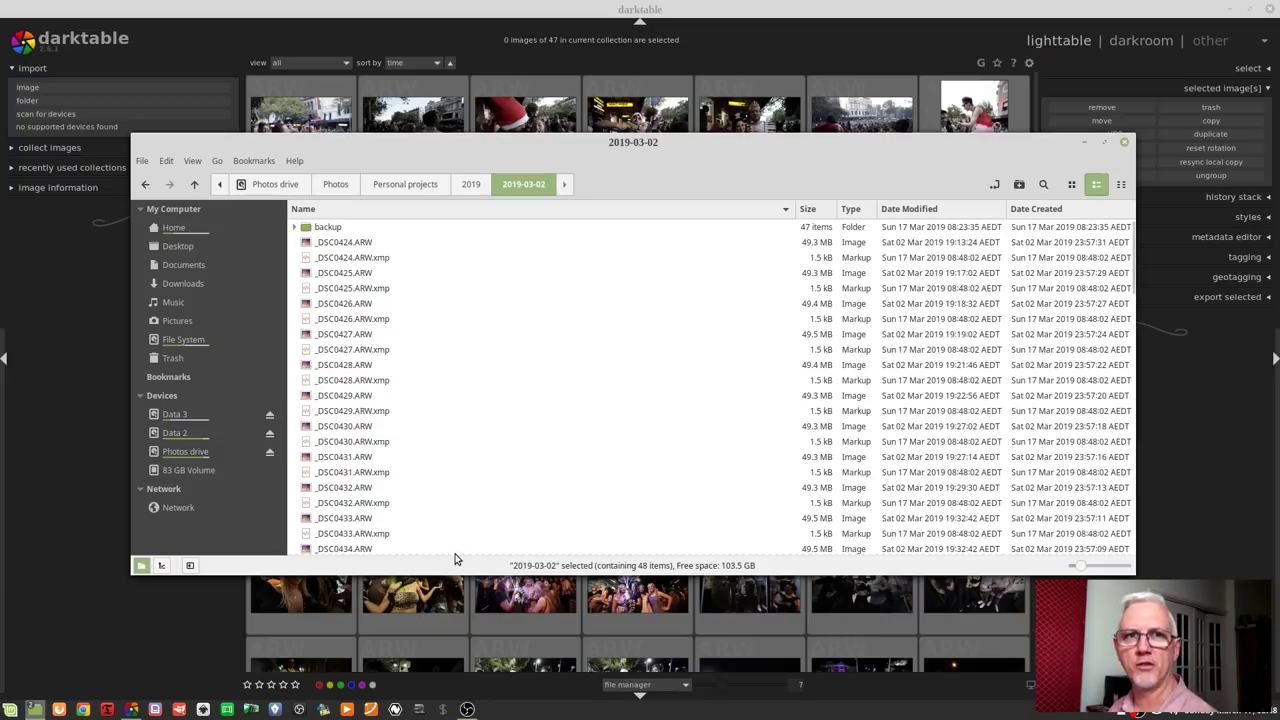
{"action": "left_click", "coordinate": [763, 63]}
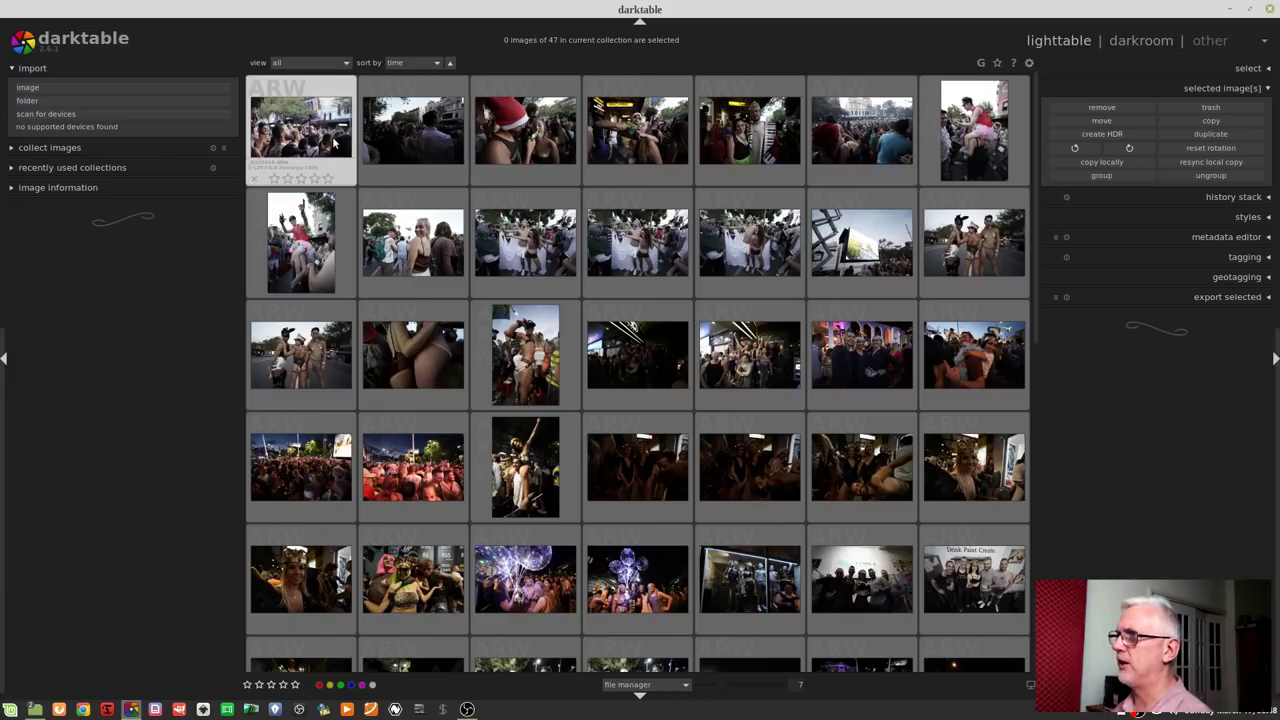
- Reject the first two photos, DSC0424.ARW and DSC0425.ARW
{"action": "scroll", "coordinate": [335, 143], "scroll_direction": "up", "scroll_amount": 3}
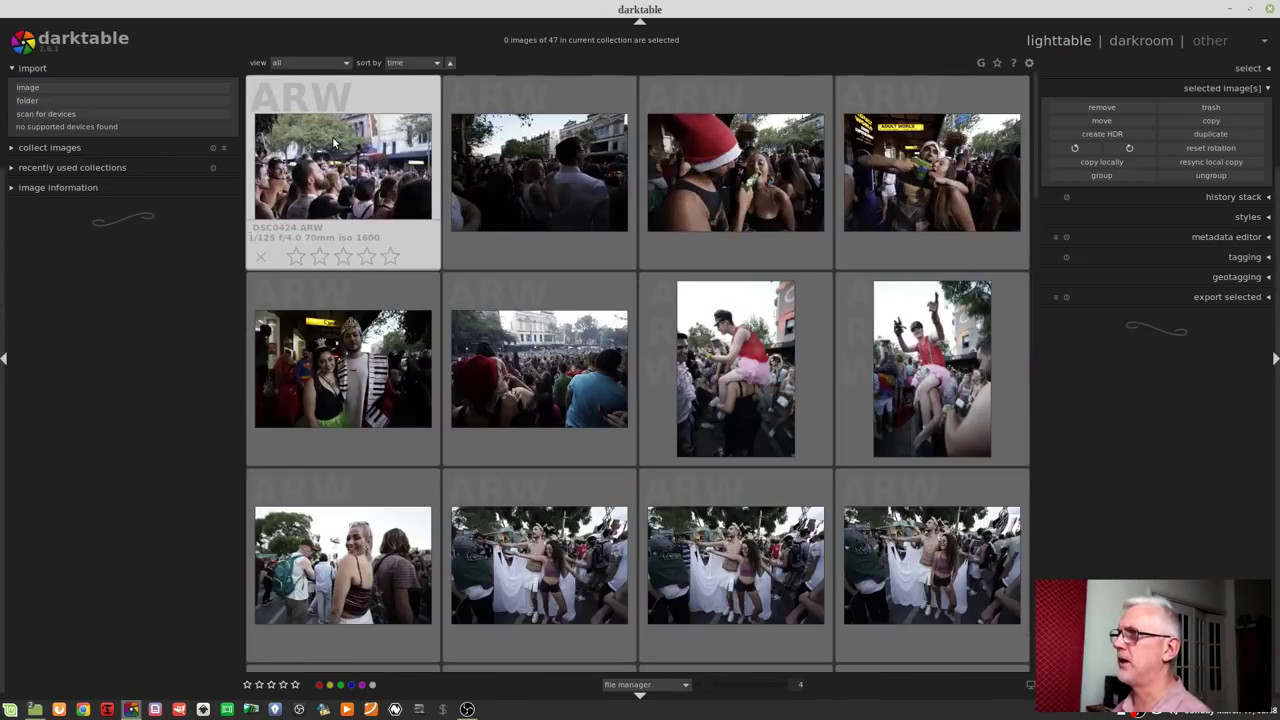
{"action": "left_click", "coordinate": [345, 146]}
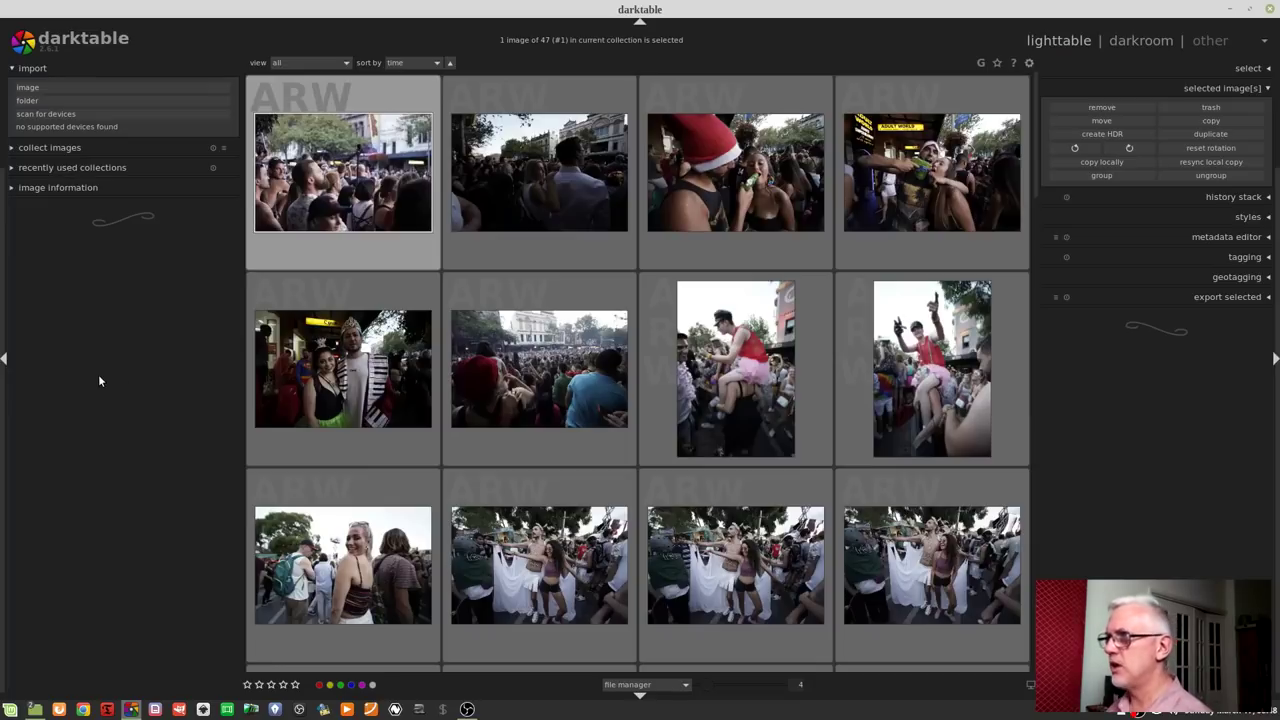
{"action": "key", "text": "r"}
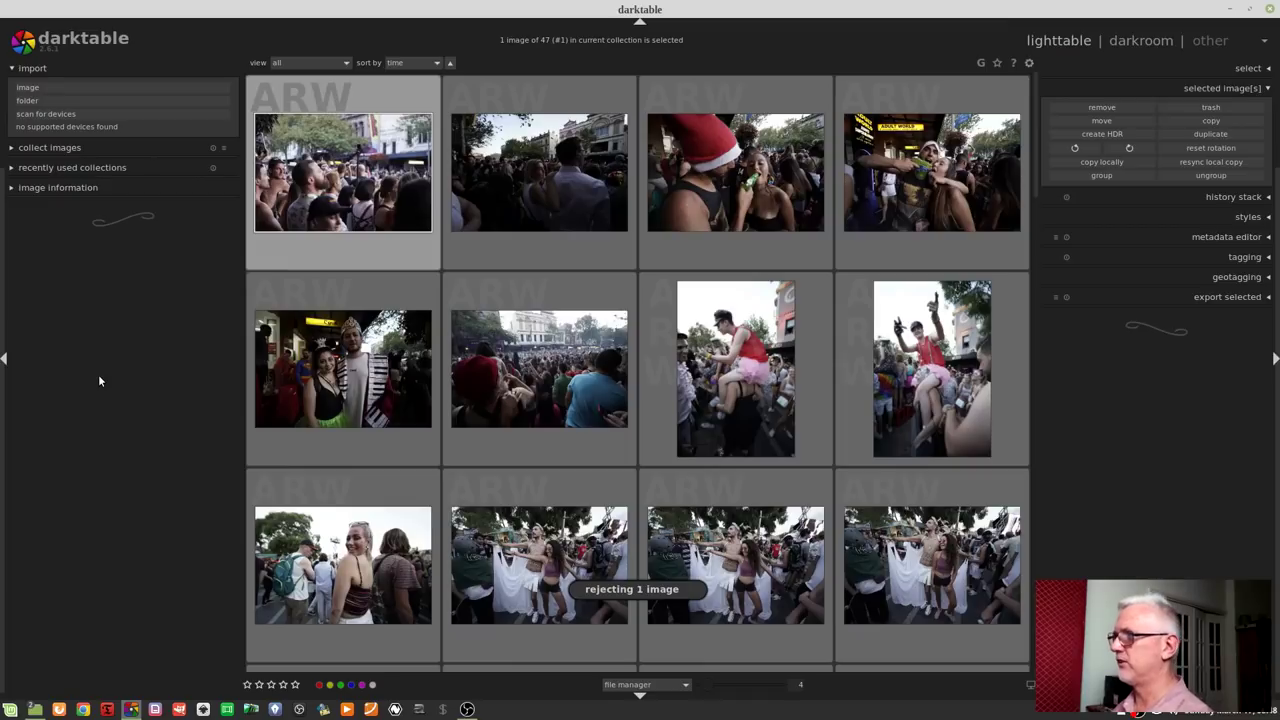
{"action": "mouse_move", "coordinate": [297, 203]}
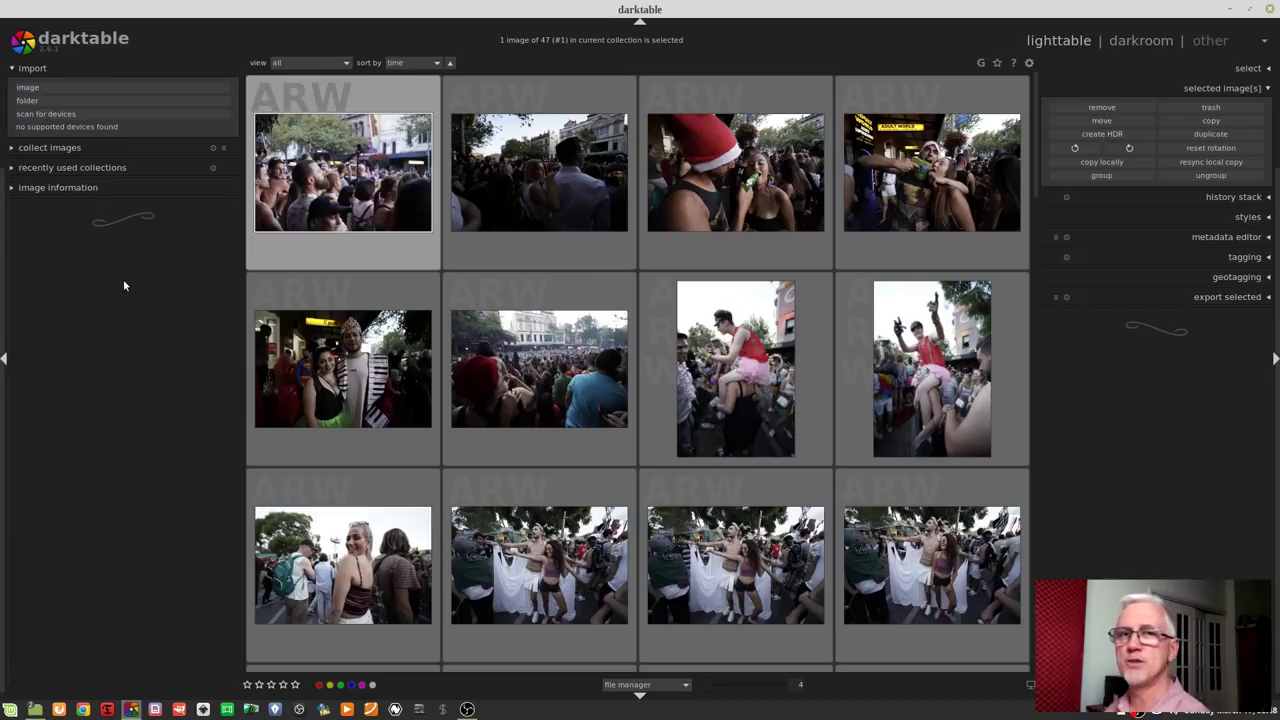
{"action": "key", "text": "Right"}
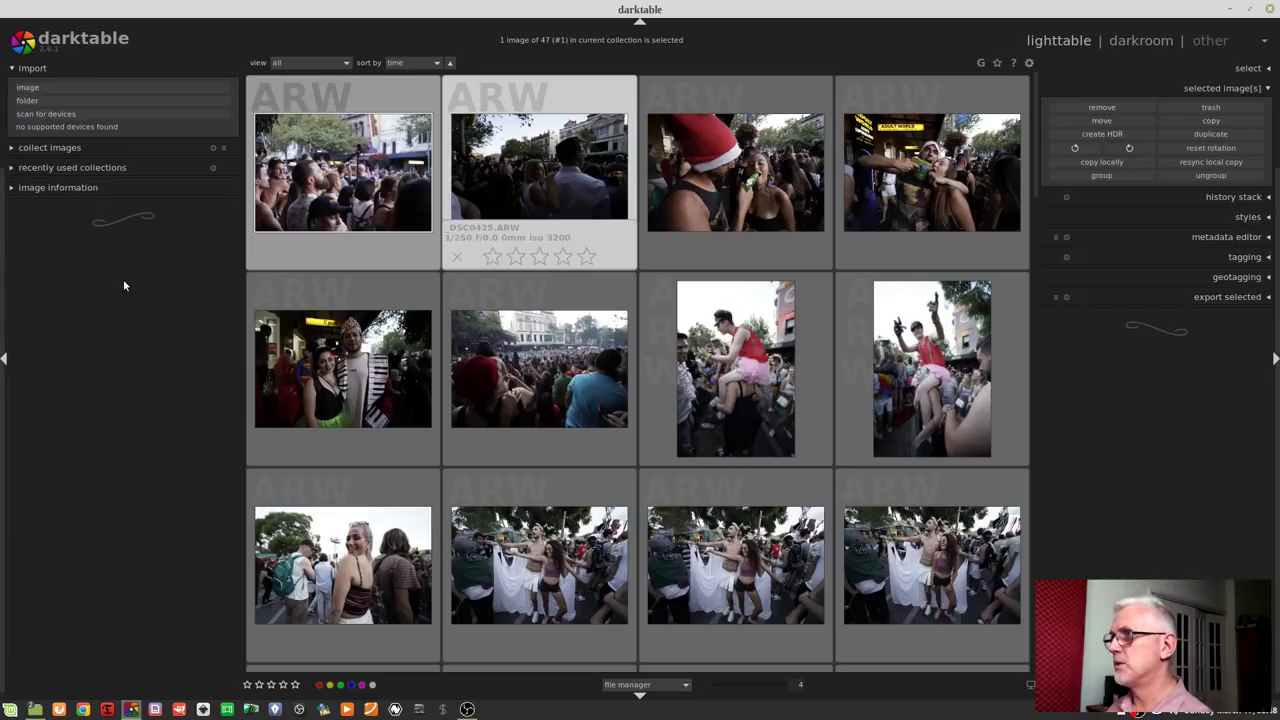
{"action": "key", "text": "r"}
- Review DSC0426 through DSC0442 and reject the dark DSC0441 shot
{"action": "key", "text": "Right"}
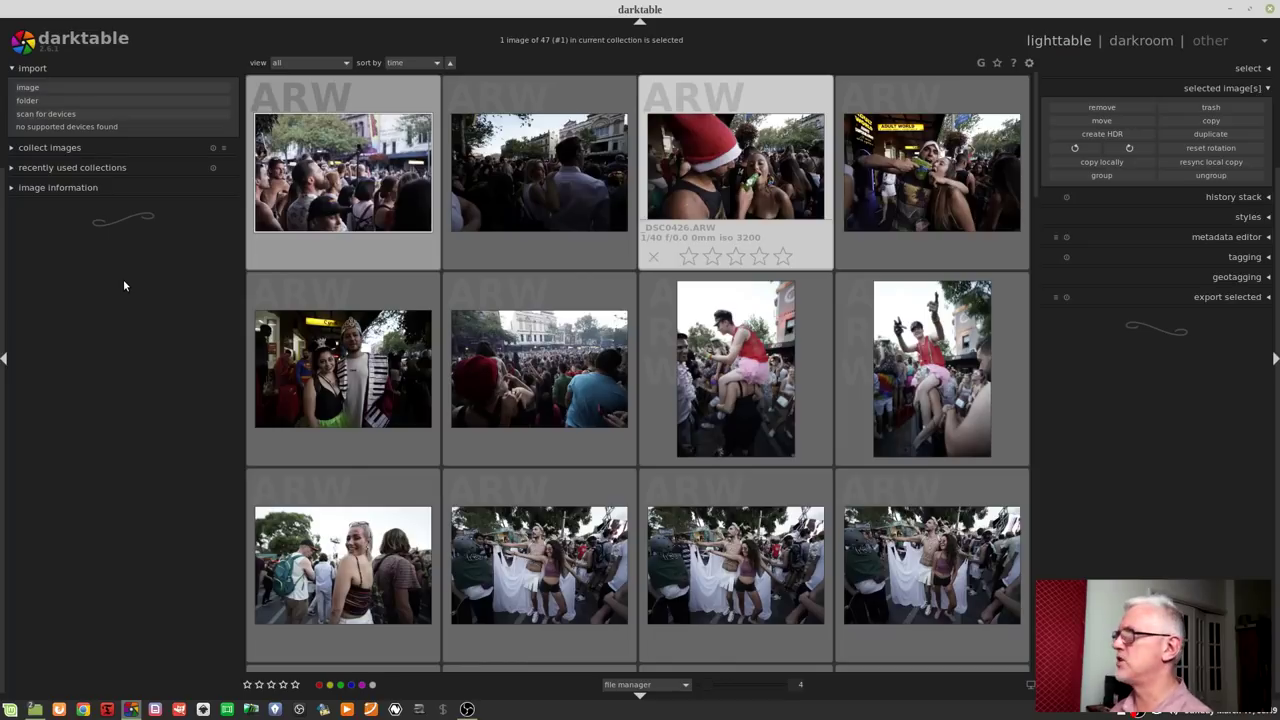
{"action": "key", "text": "Right"}
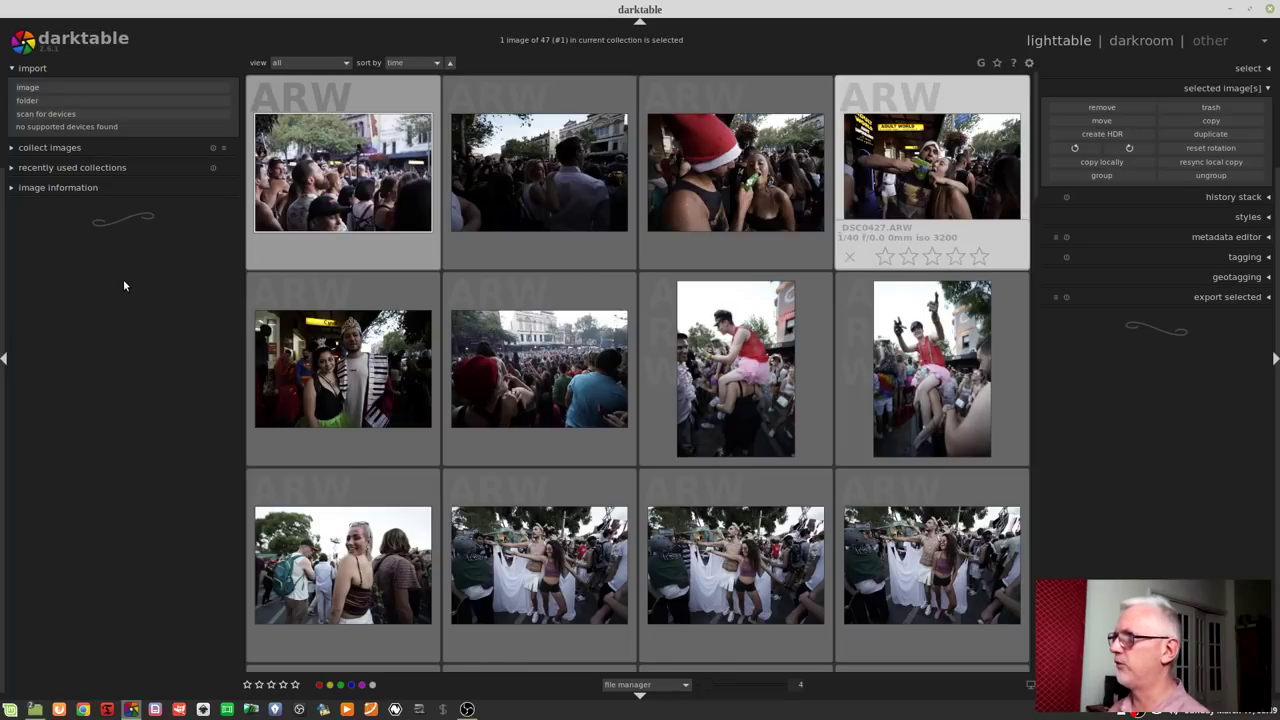
{"action": "key", "text": "Right"}
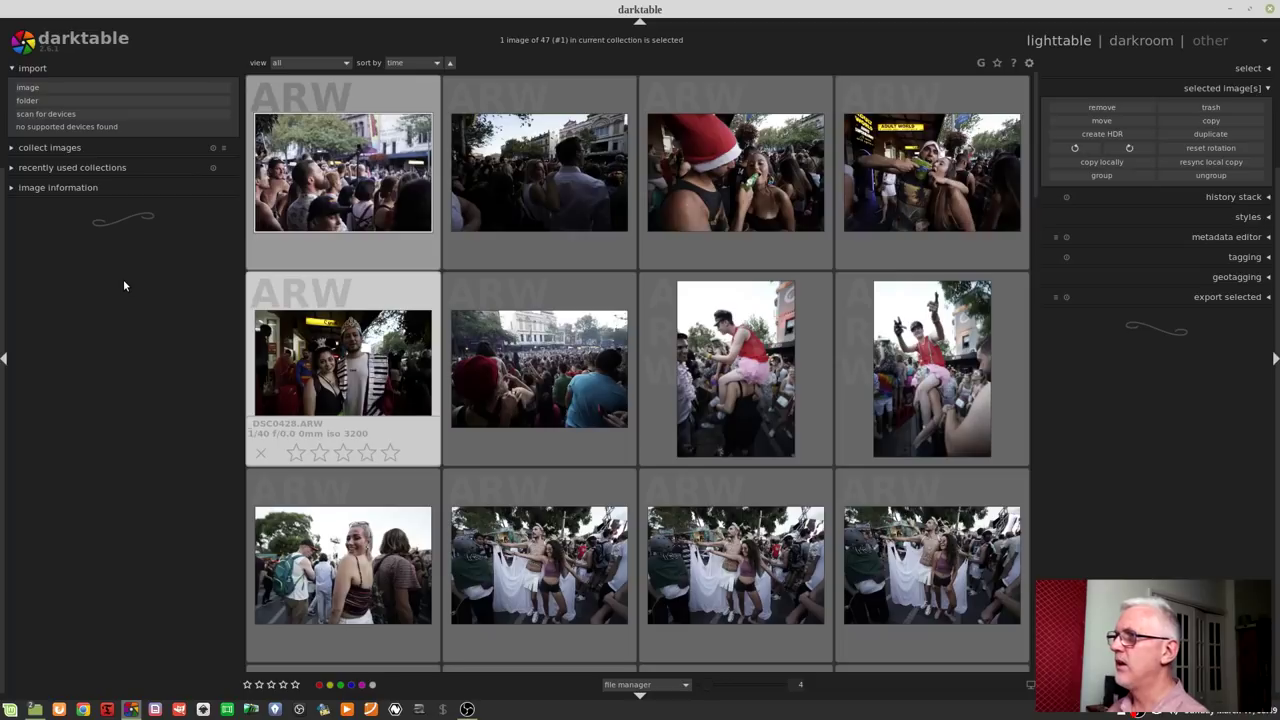
{"action": "key", "text": "Right"}
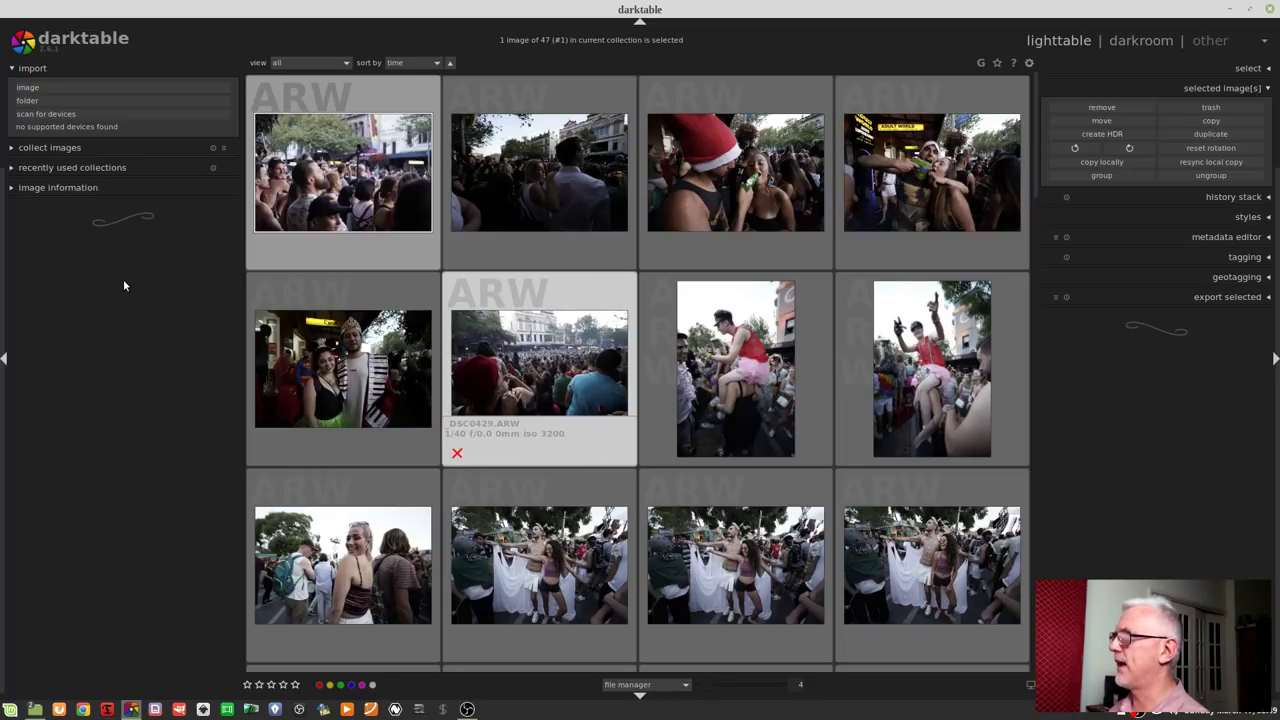
{"action": "key", "text": "Right"}
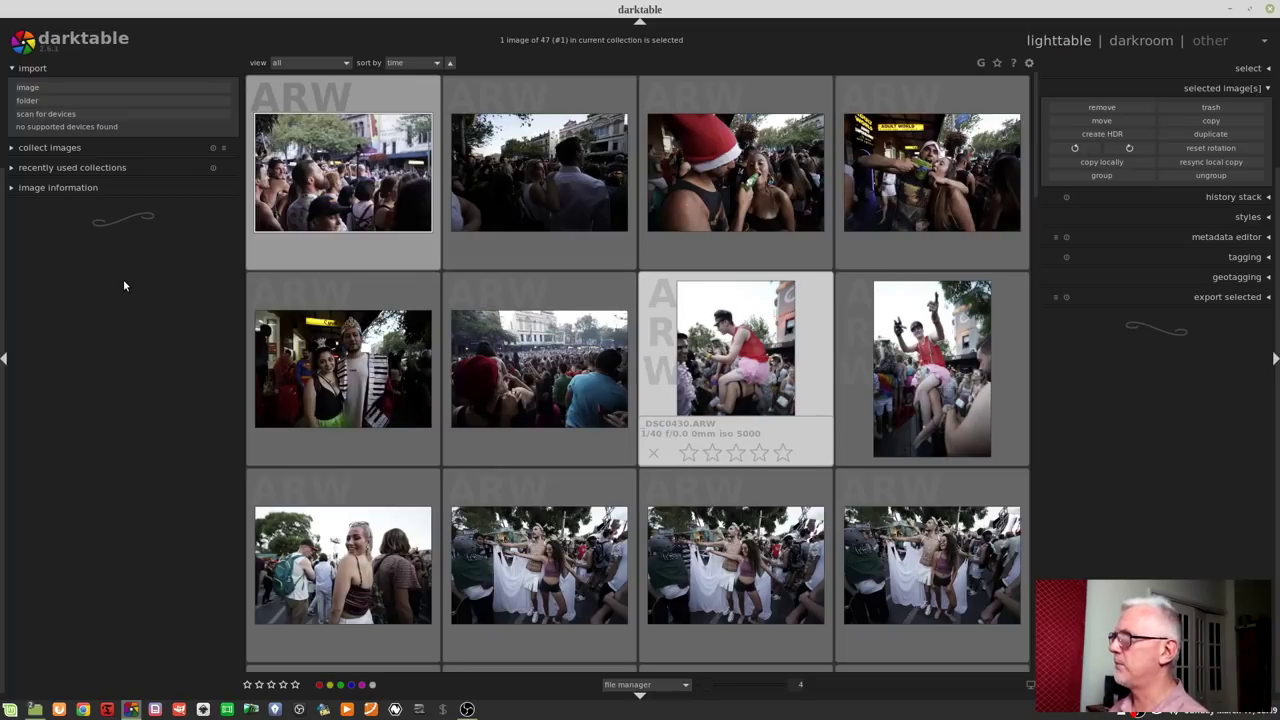
{"action": "key", "text": "Right"}
{"action": "key", "text": "Right"}
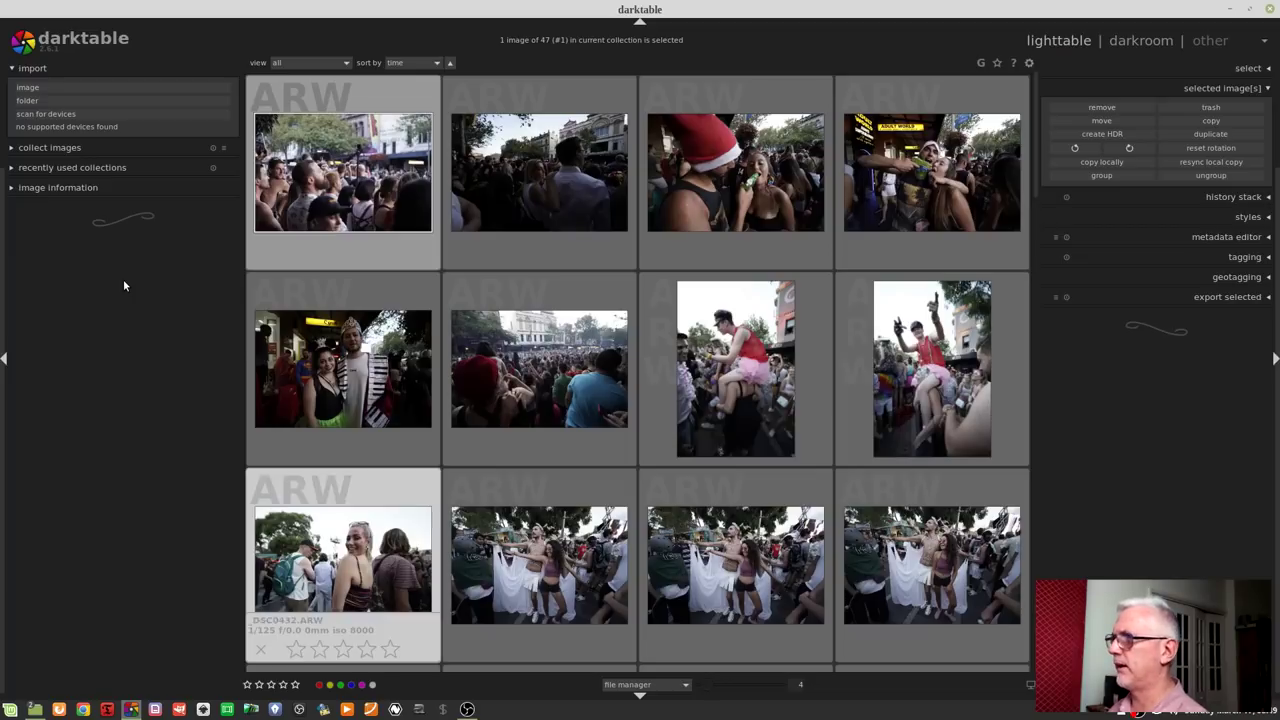
{"action": "key", "text": "Right"}
{"action": "key", "text": "Right"}
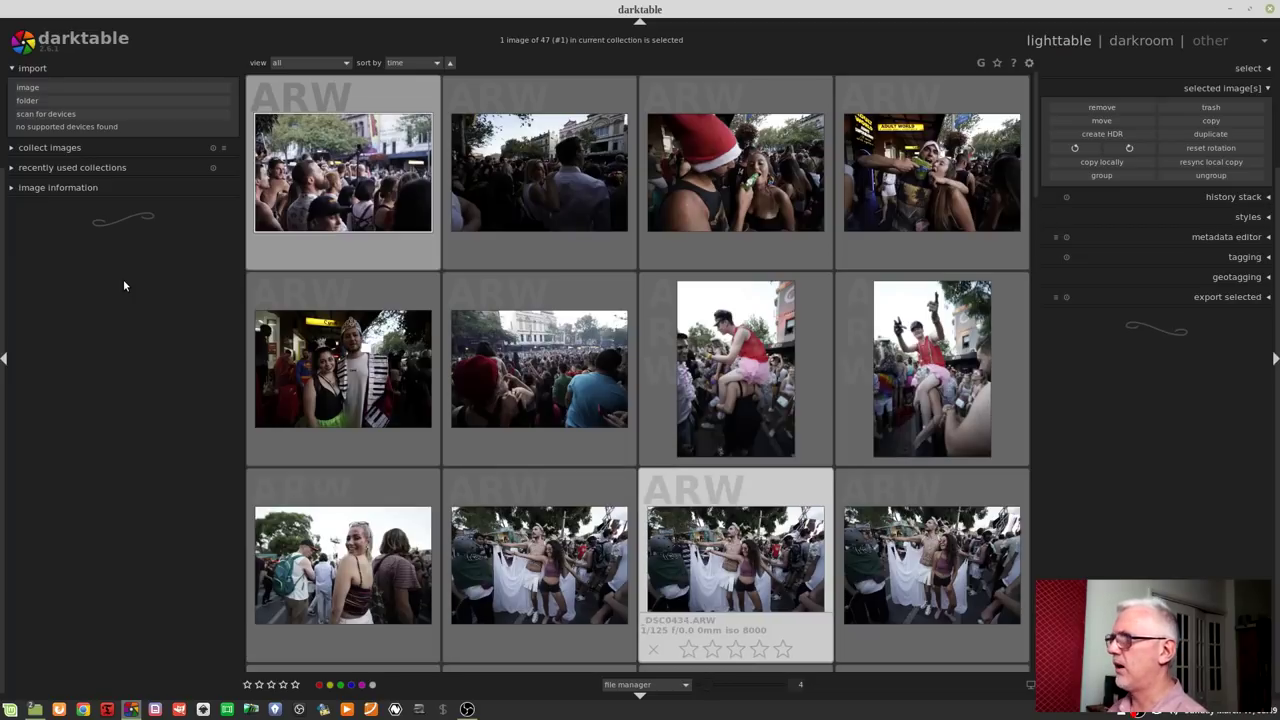
{"action": "key", "text": "Left"}
{"action": "key", "text": "Right"}
{"action": "key", "text": "Right"}
{"action": "key", "text": "Right"}
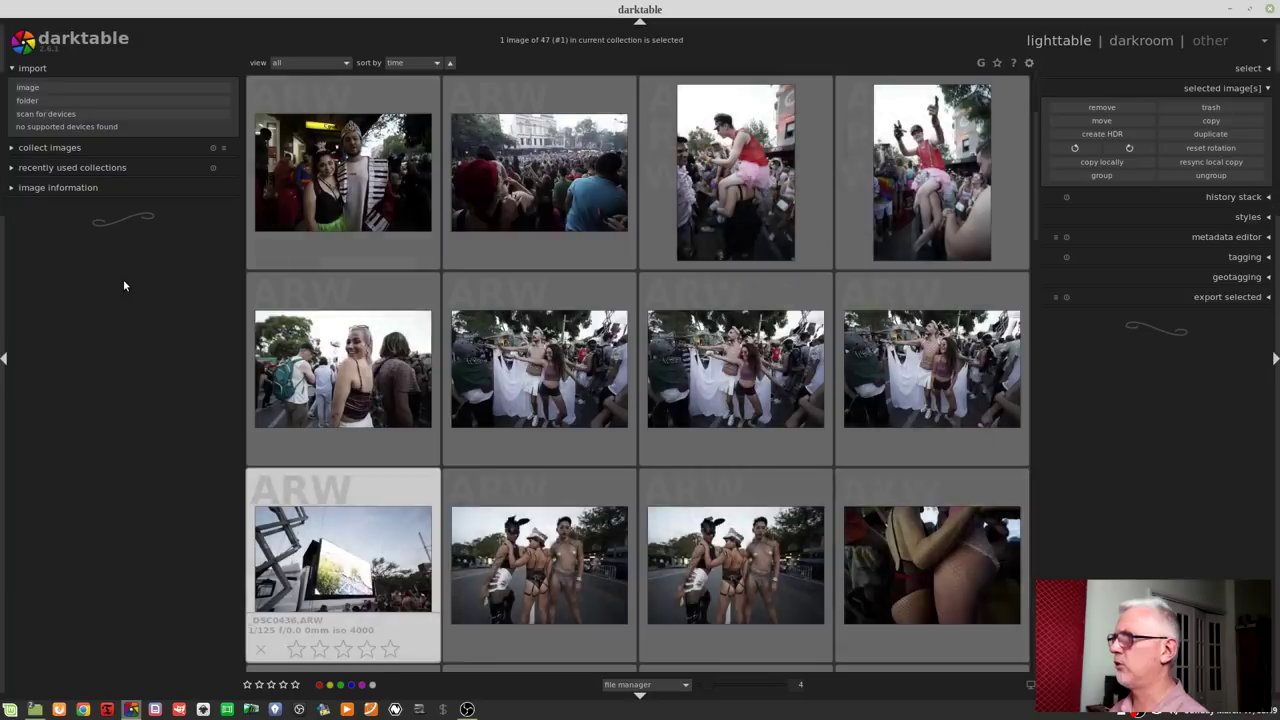
{"action": "key", "text": "Right"}
{"action": "key", "text": "Left"}
{"action": "key", "text": "Right"}
{"action": "key", "text": "Right"}
{"action": "key", "text": "Right"}
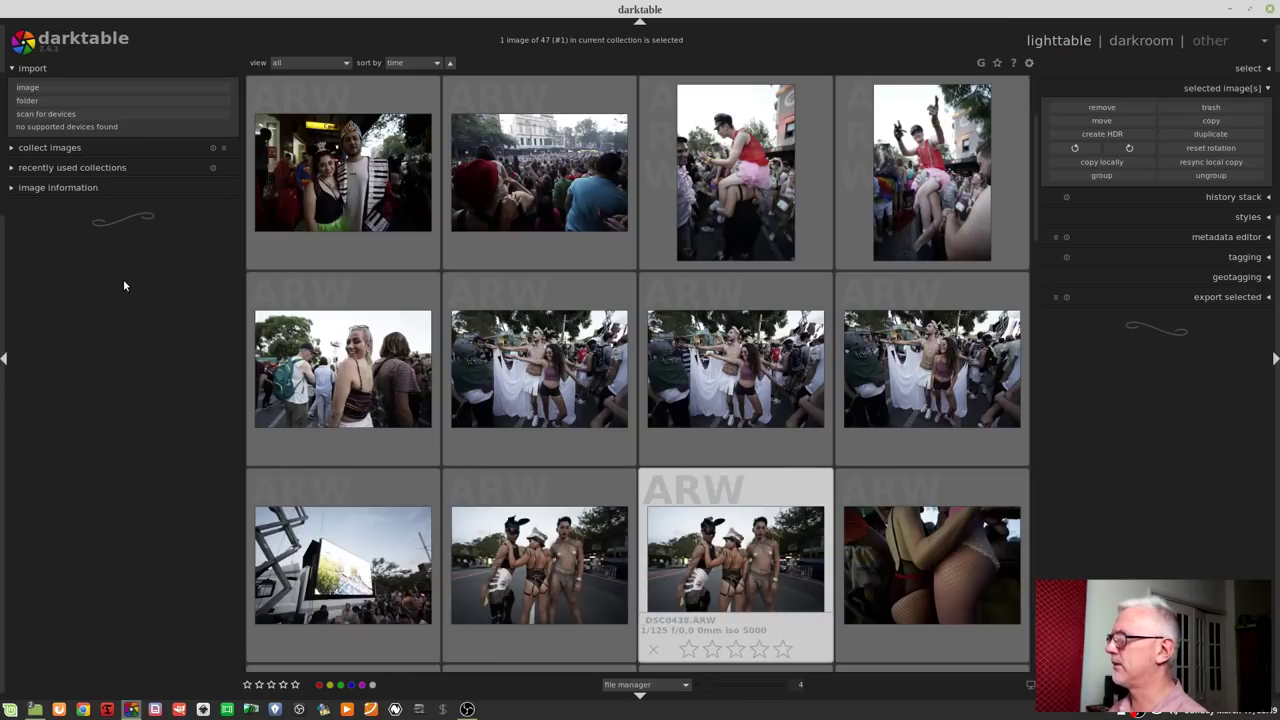
{"action": "key", "text": "Right"}
{"action": "key", "text": "Right"}
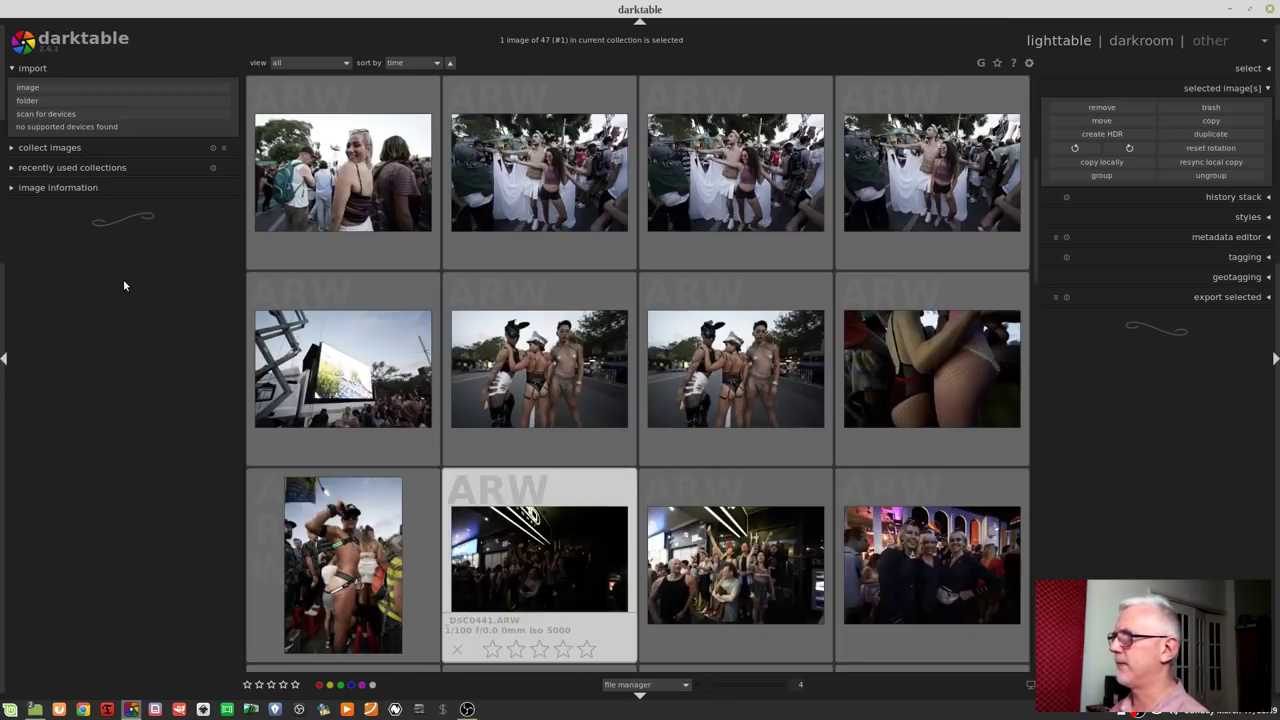
{"action": "key", "text": "Right"}
{"action": "key", "text": "Left"}
{"action": "key", "text": "r"}
{"action": "key", "text": "Right"}
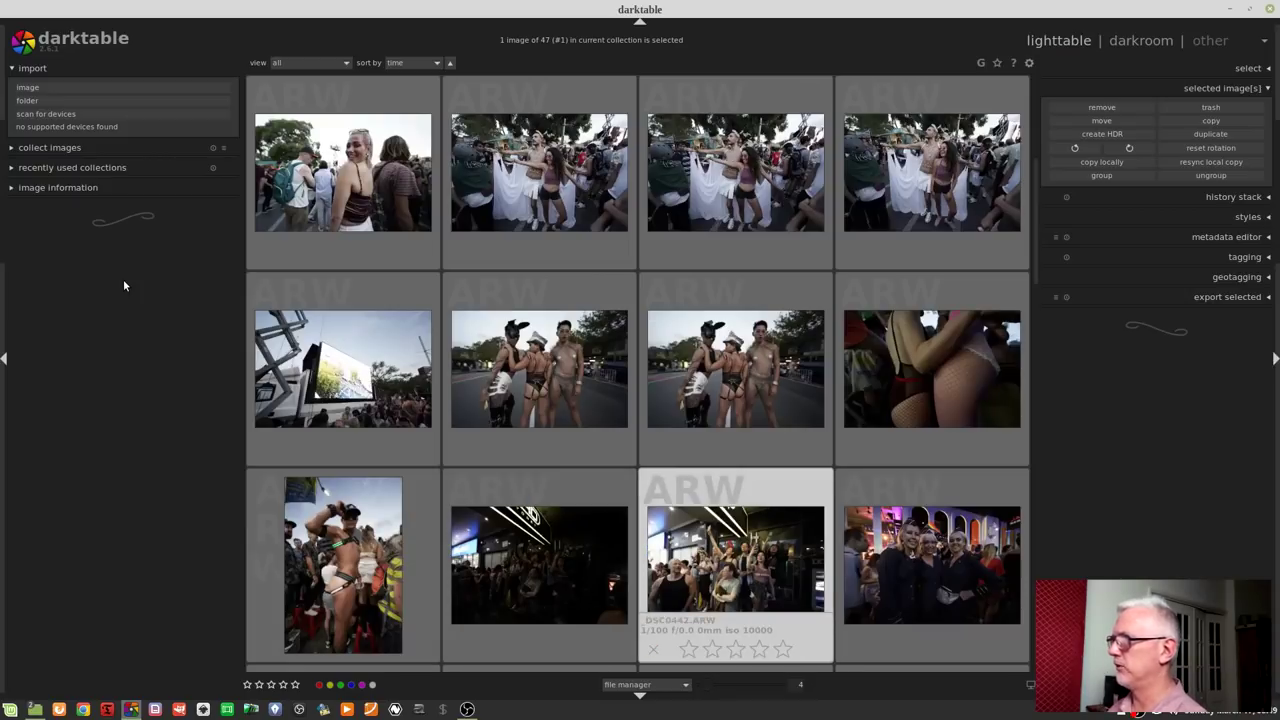
- Reject the group shot, DSC0466, the two following dark images and DSC0471
{"action": "key", "text": "Right"}
{"action": "key", "text": "Right"}
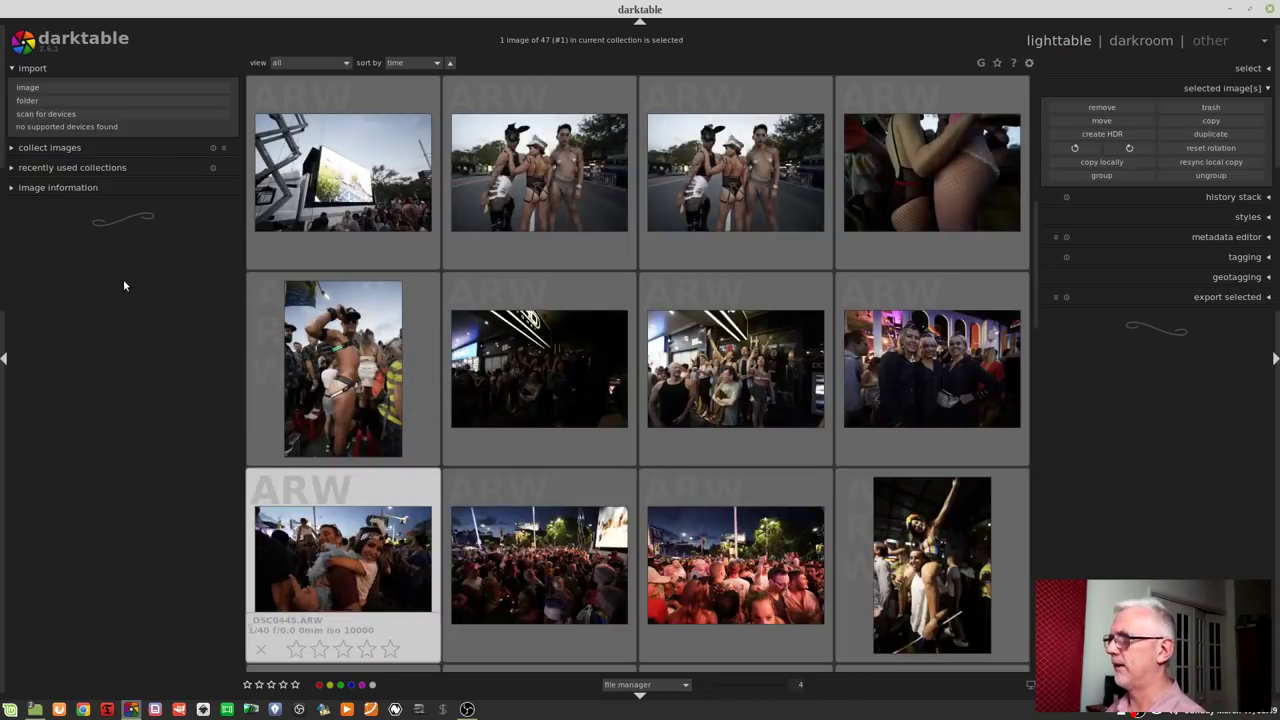
{"action": "key", "text": "Right"}
{"action": "key", "text": "Right"}
{"action": "key", "text": "Right"}
{"action": "key", "text": "Right"}
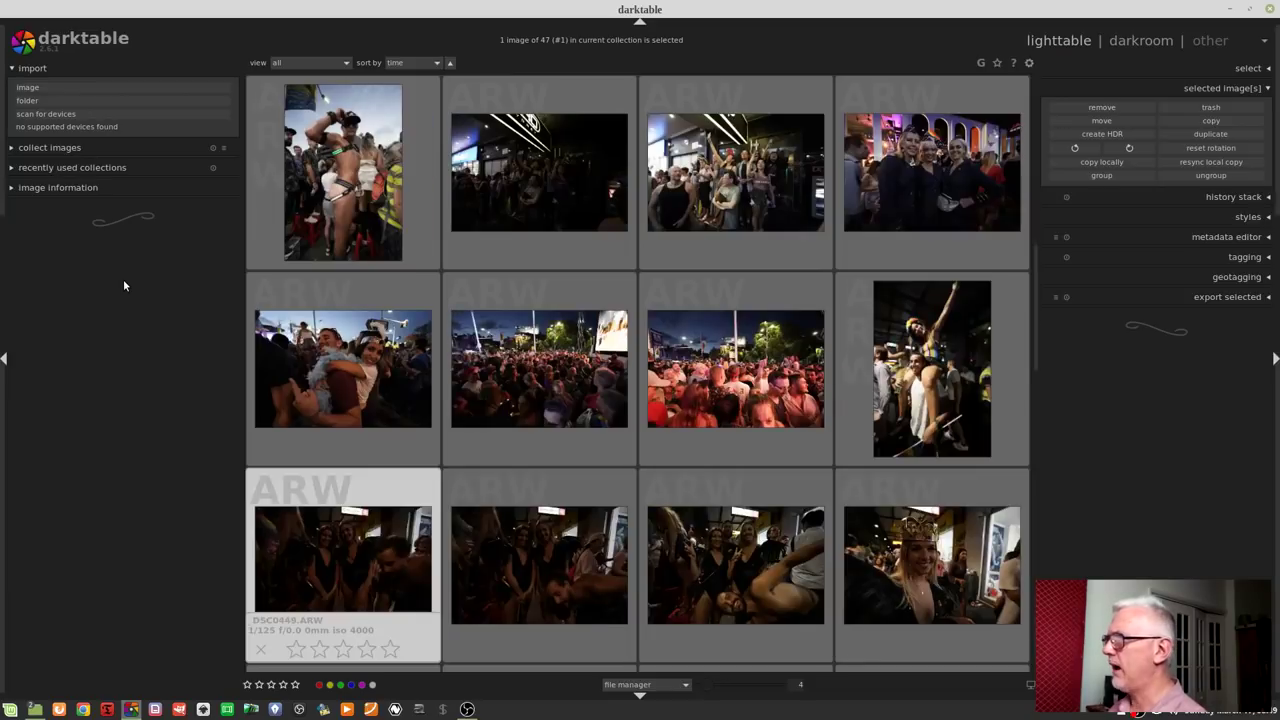
{"action": "key", "text": "Right"}
{"action": "key", "text": "Right"}
{"action": "key", "text": "Right"}
{"action": "key", "text": "Right"}
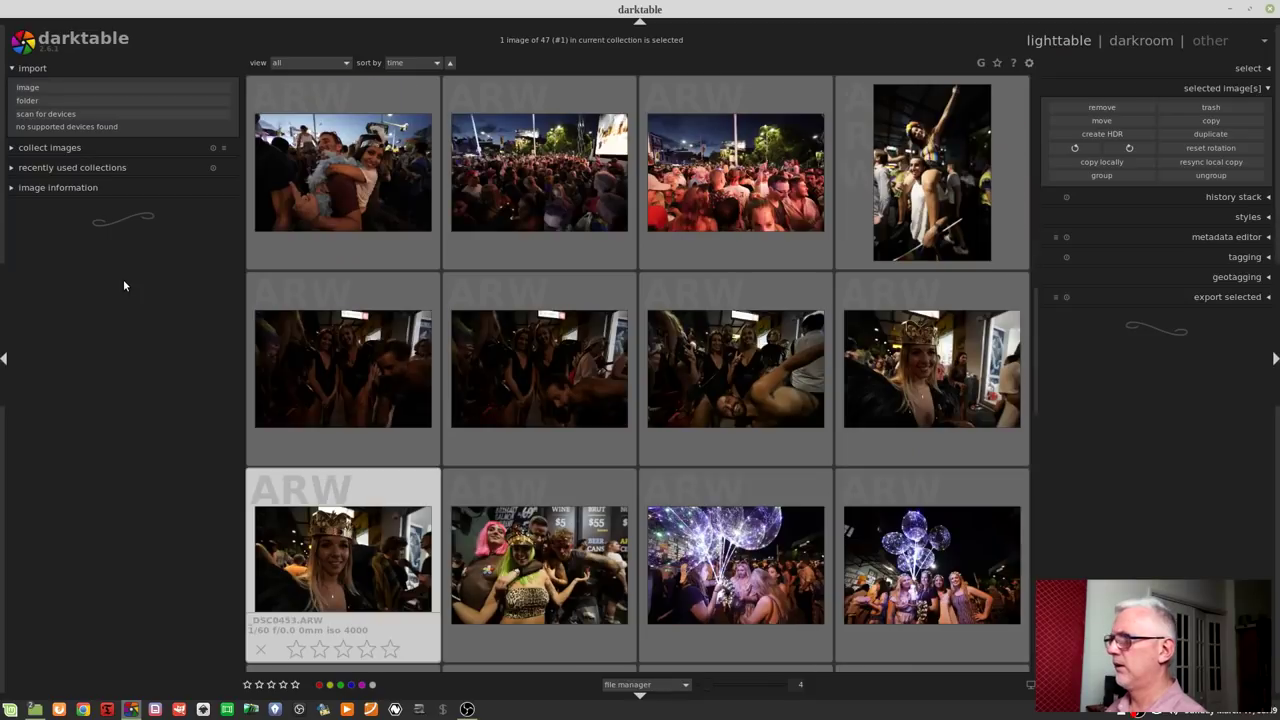
{"action": "key", "text": "Right"}
{"action": "key", "text": "Right"}
{"action": "key", "text": "Right"}
{"action": "key", "text": "Right"}
{"action": "key", "text": "Right"}
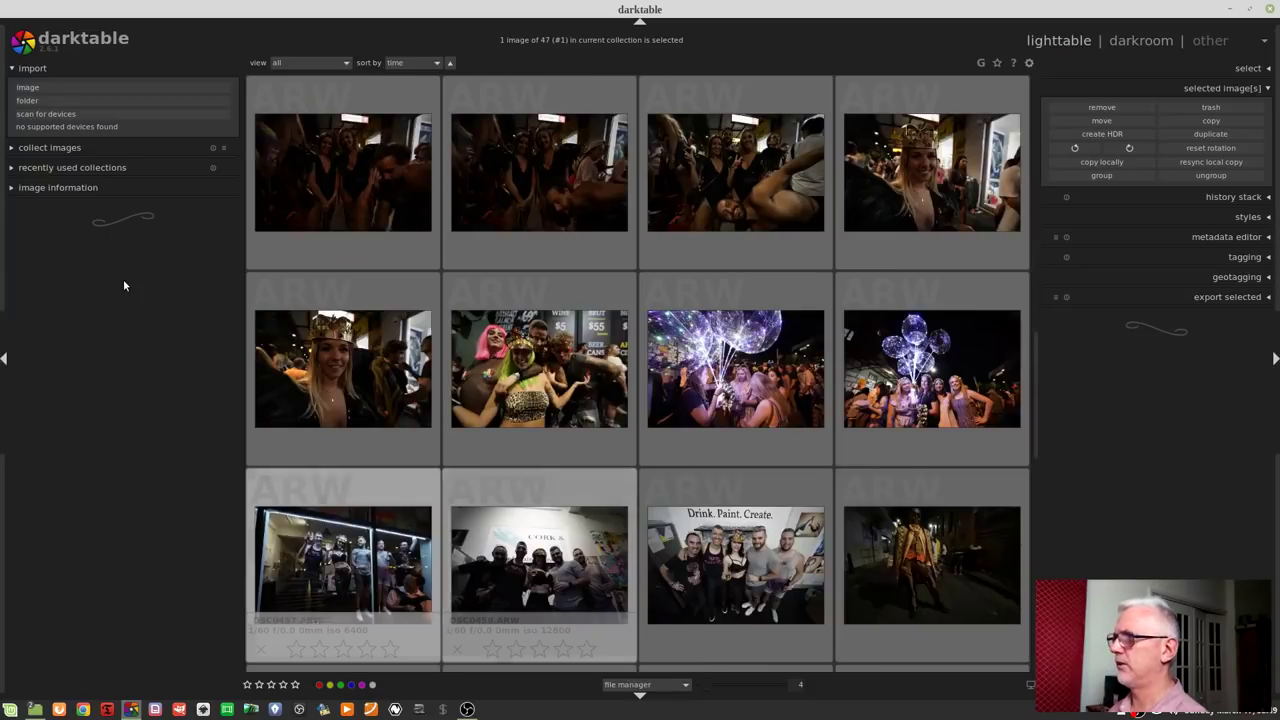
{"action": "key", "text": "Right"}
{"action": "key", "text": "Right"}
{"action": "key", "text": "Right"}
{"action": "key", "text": "Right"}
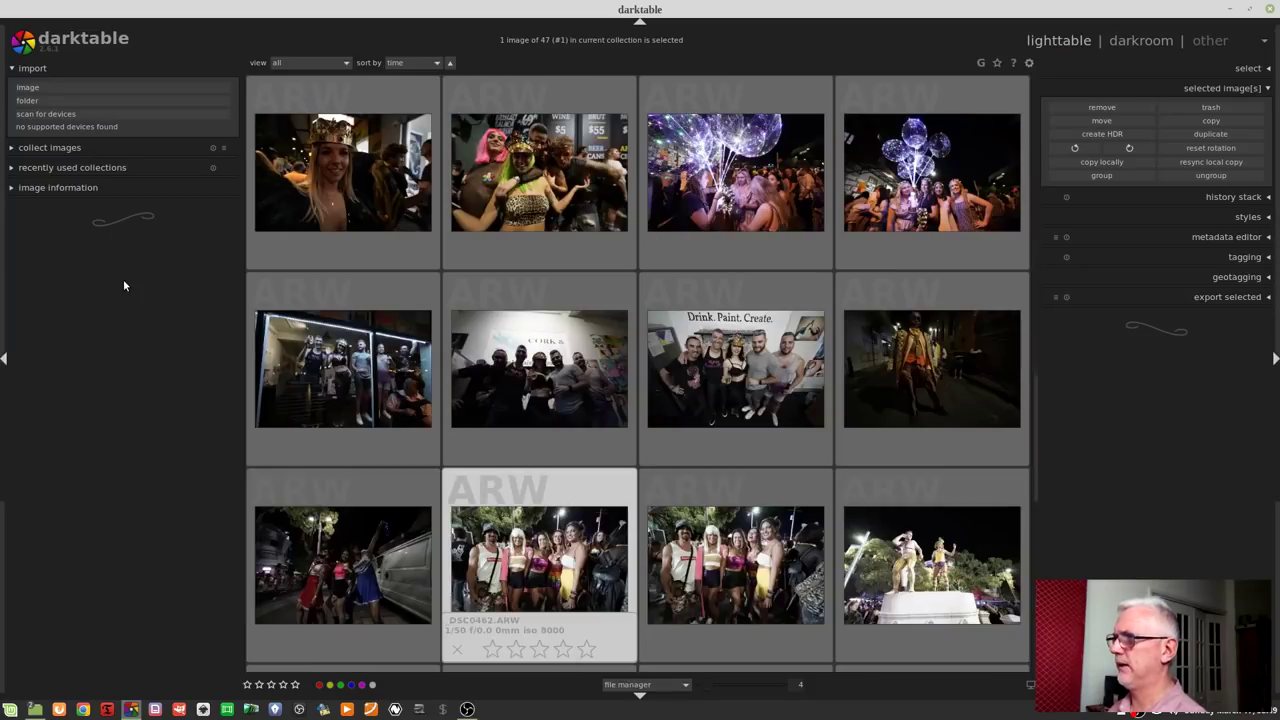
{"action": "key", "text": "Right"}
{"action": "key", "text": "Right"}
{"action": "key", "text": "Left"}
{"action": "key", "text": "Left"}
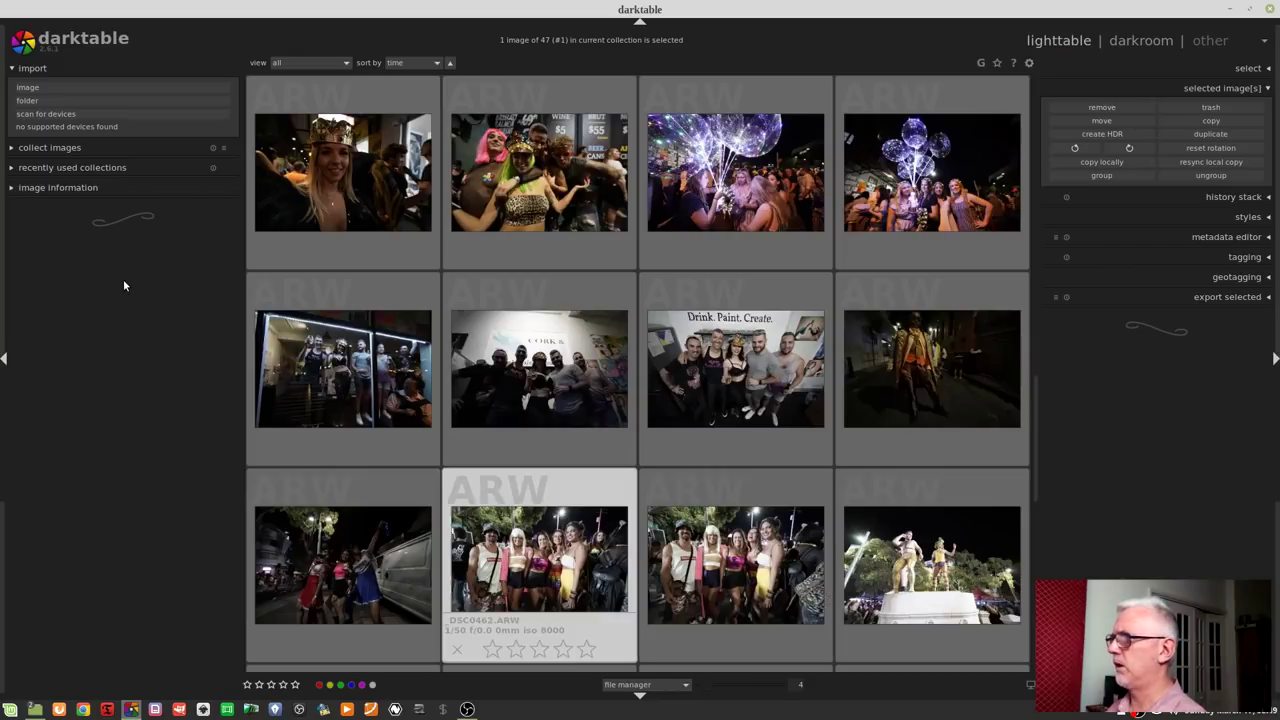
{"action": "key", "text": "r"}
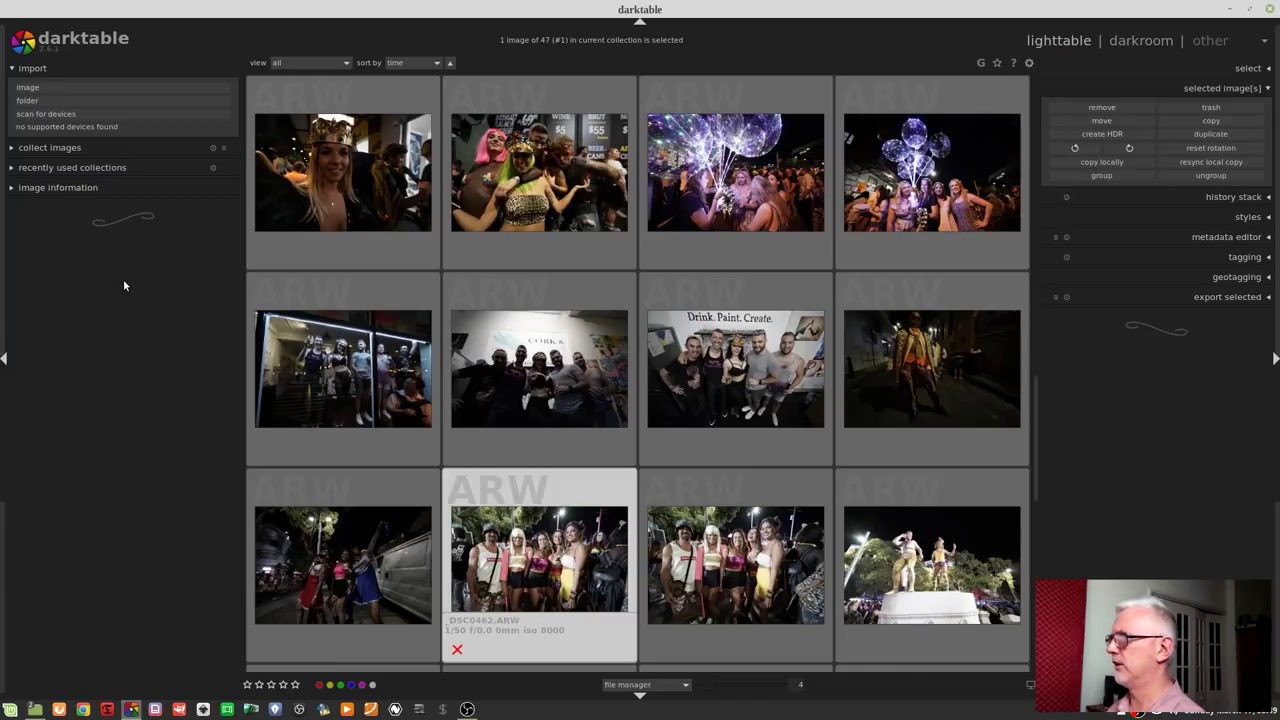
{"action": "key", "text": "Right"}
{"action": "key", "text": "Right"}
{"action": "key", "text": "Right"}
{"action": "key", "text": "Right"}
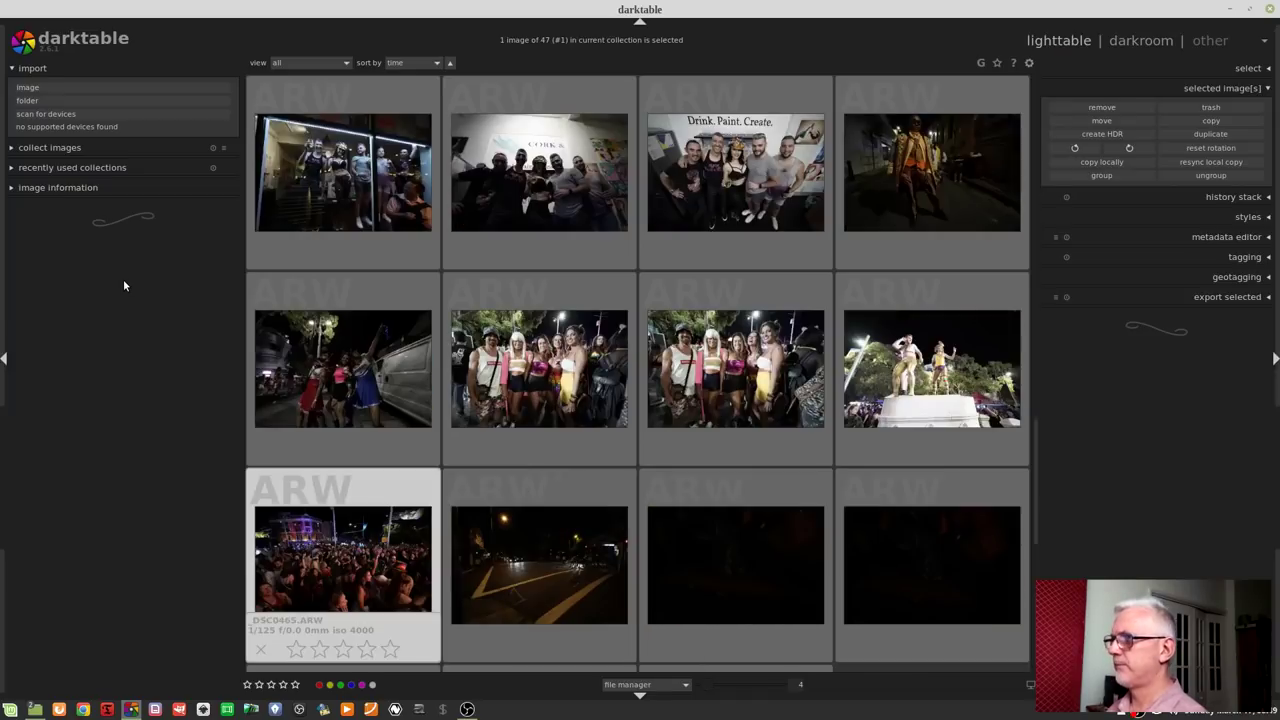
{"action": "key", "text": "r"}
{"action": "key", "text": "Right"}
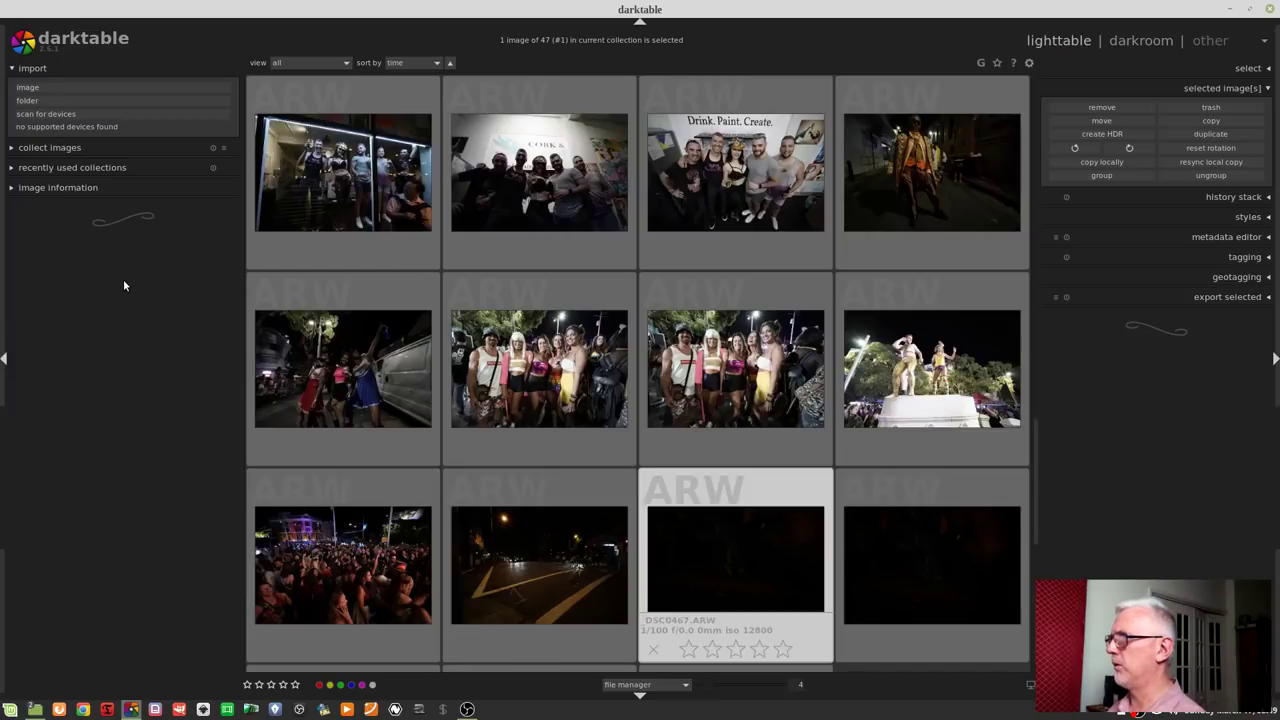
{"action": "key", "text": "r"}
{"action": "key", "text": "Right"}
{"action": "key", "text": "r"}
{"action": "key", "text": "Right"}
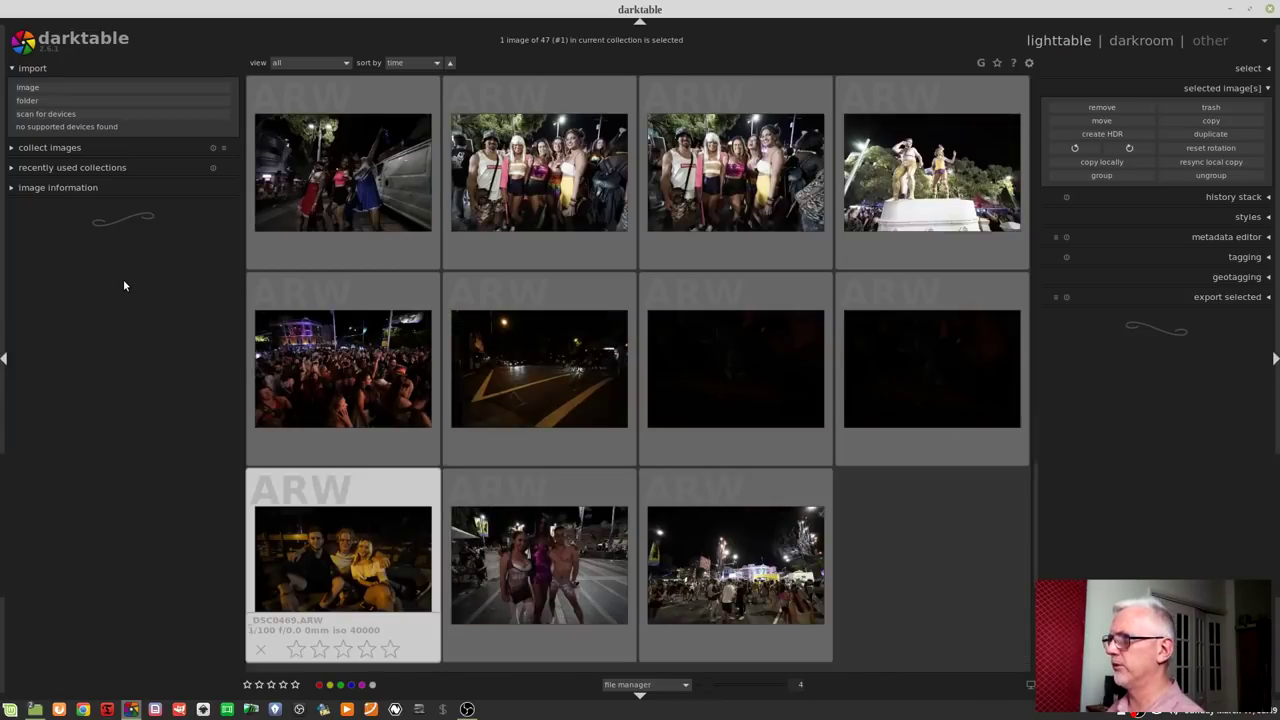
{"action": "key", "text": "Right"}
{"action": "key", "text": "Right"}
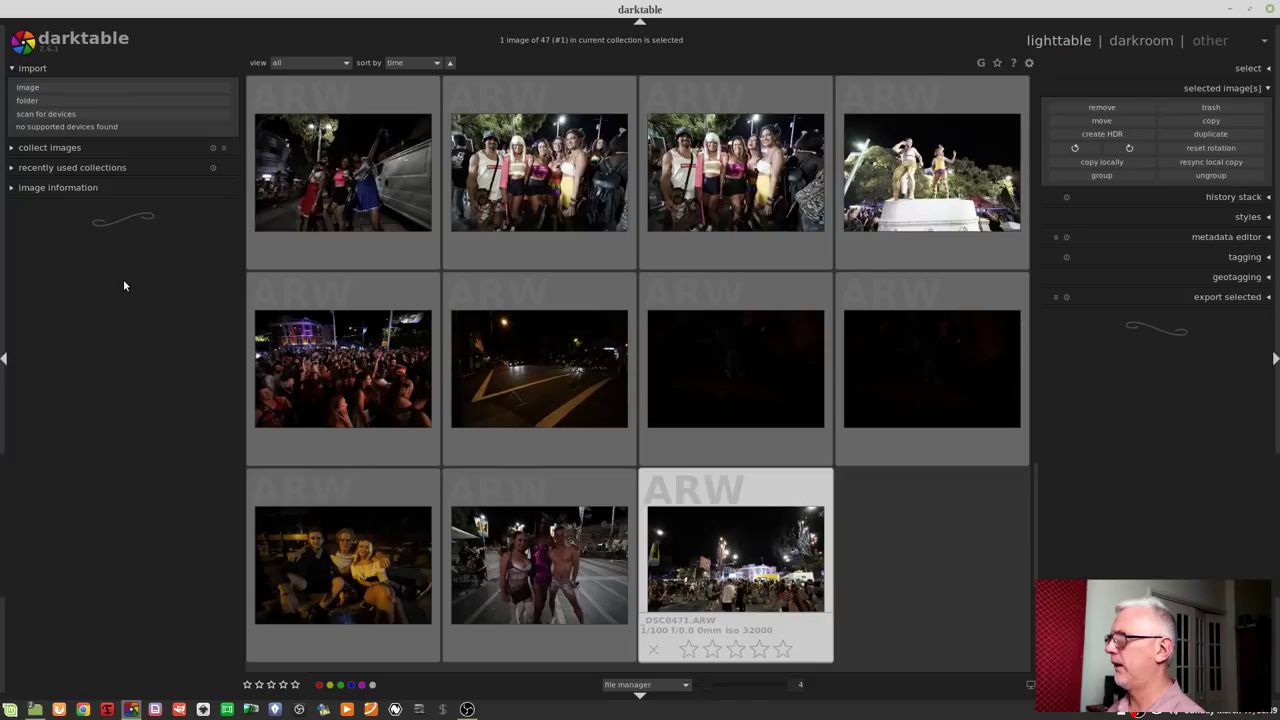
{"action": "key", "text": "r"}
{"action": "scroll", "coordinate": [692, 602], "scroll_direction": "down", "scroll_amount": 4}
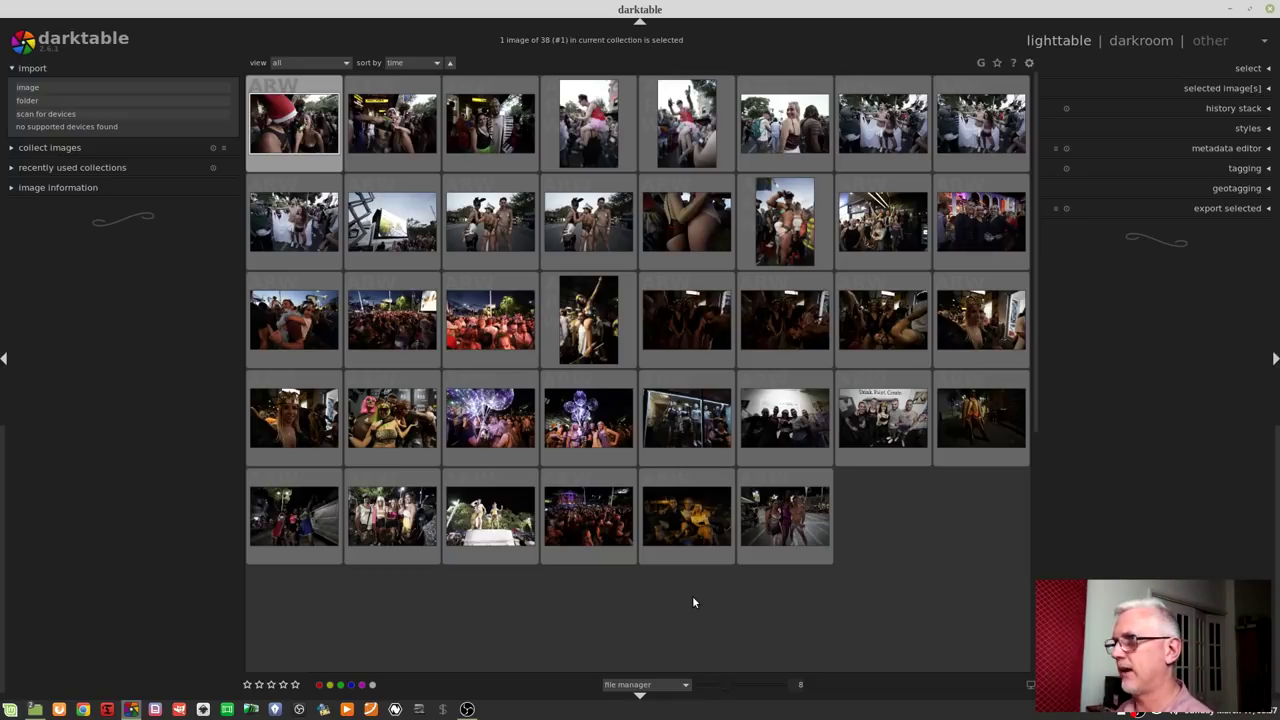
- Select all 38 images and attach the event|Gay and Lesbian Mardi Gras tag
{"action": "key", "text": "ctrl+a"}
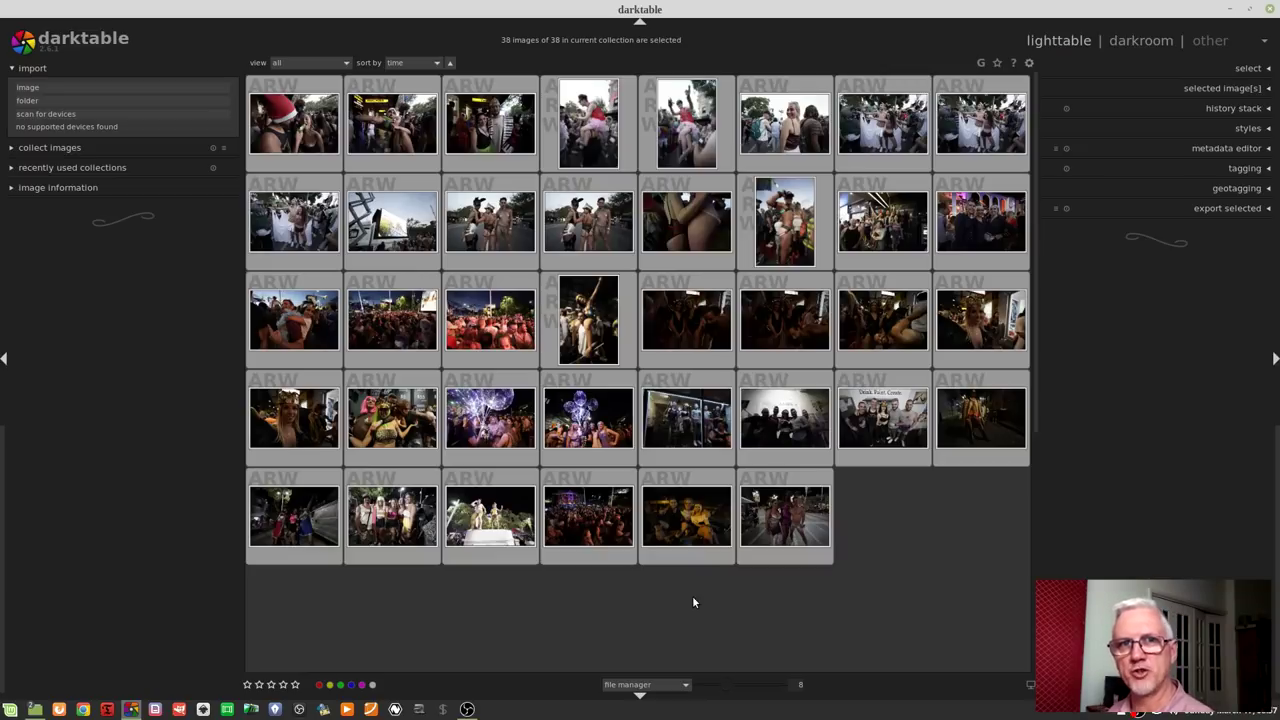
{"action": "left_click", "coordinate": [1237, 168]}
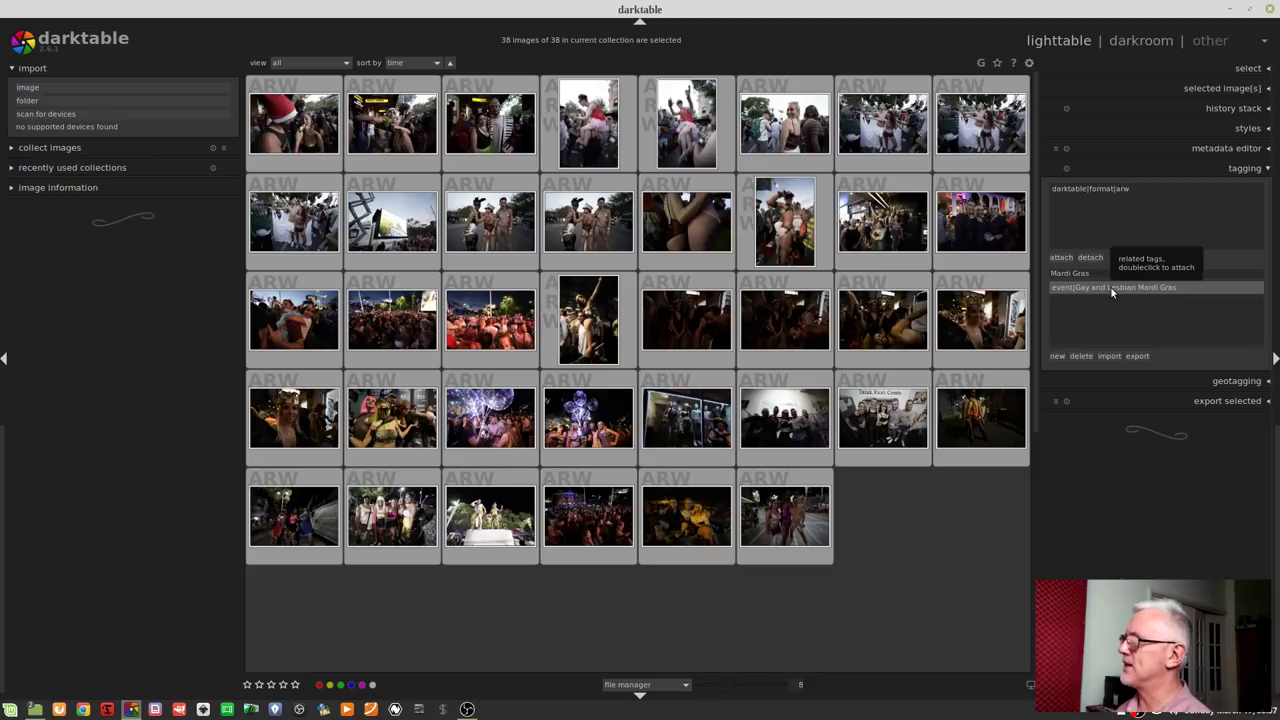
{"action": "left_click", "coordinate": [1076, 291]}
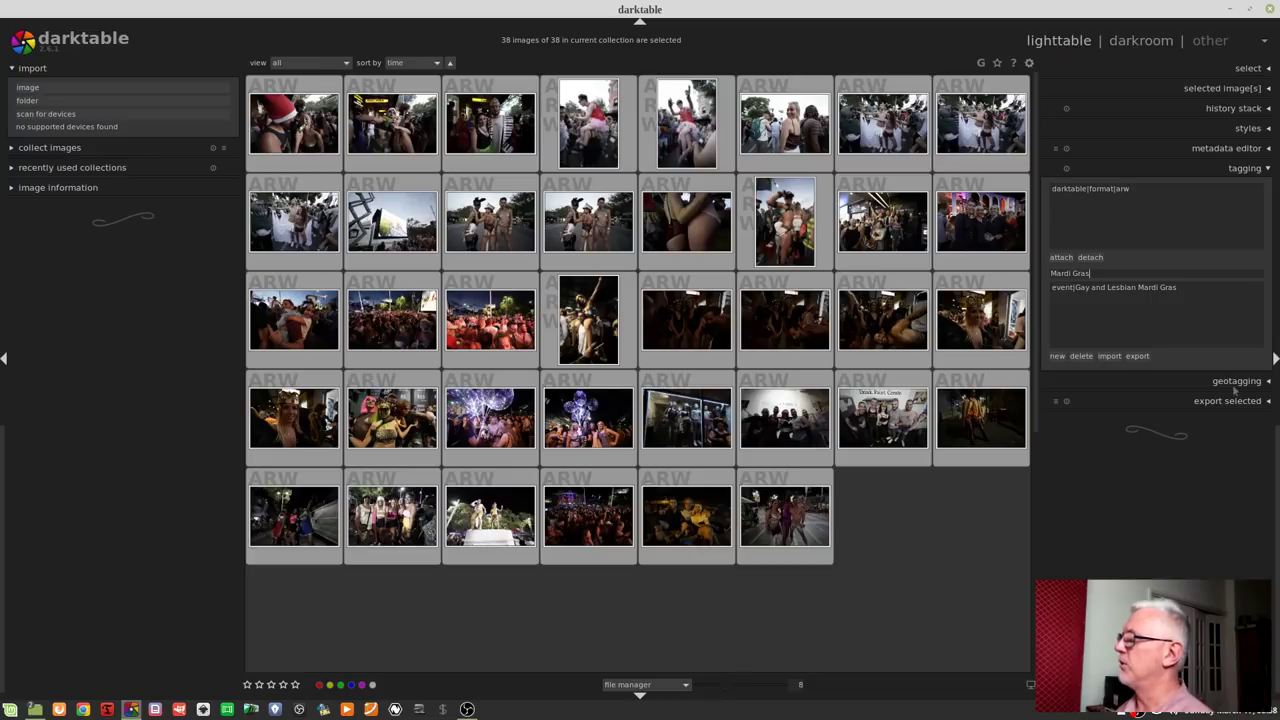
{"action": "double_click", "coordinate": [1112, 287]}
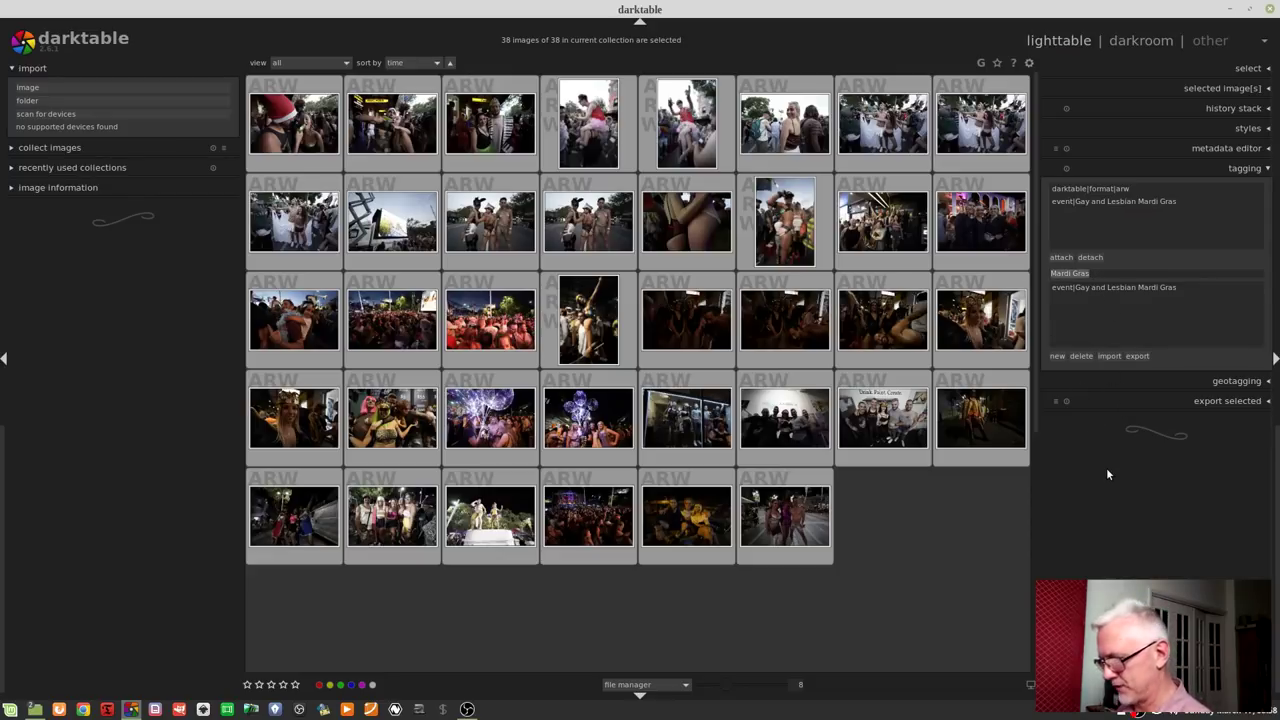
- Create a new 'Oxford Street' tag and attach it to the 38 selected images
{"action": "type", "text": "Oxford"}
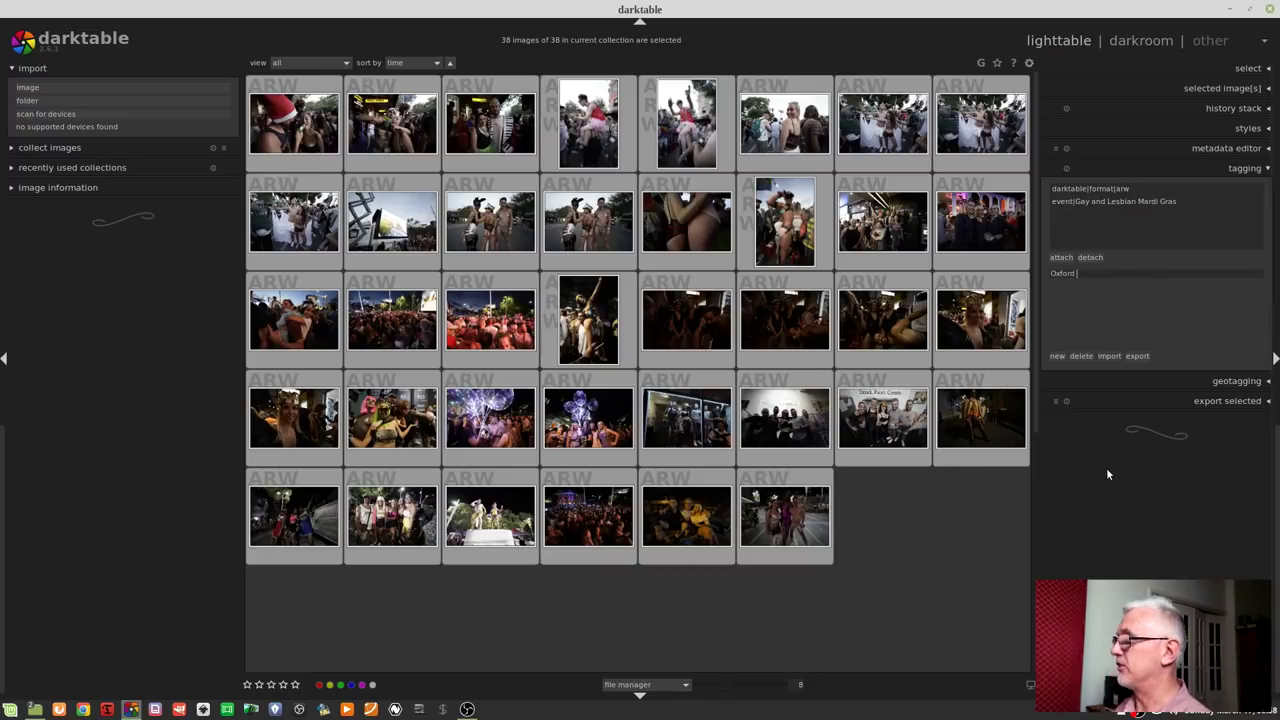
{"action": "type", "text": " Street"}
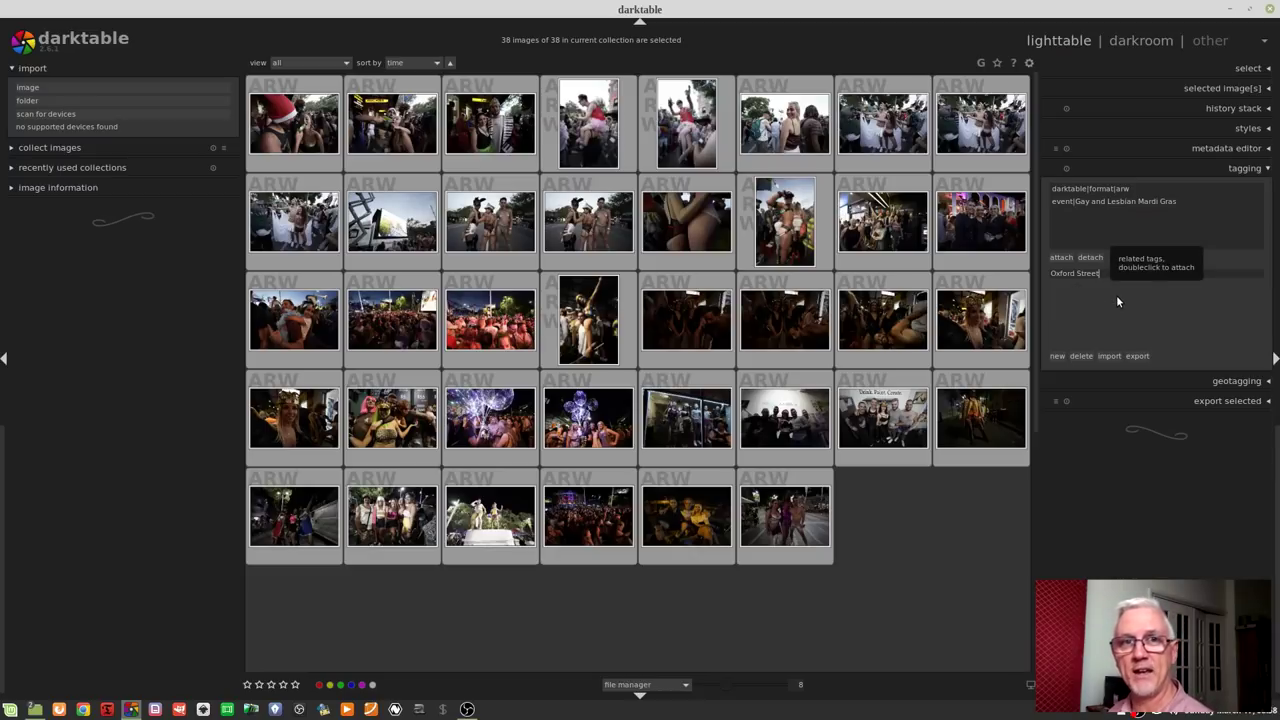
{"action": "left_click", "coordinate": [1055, 356]}
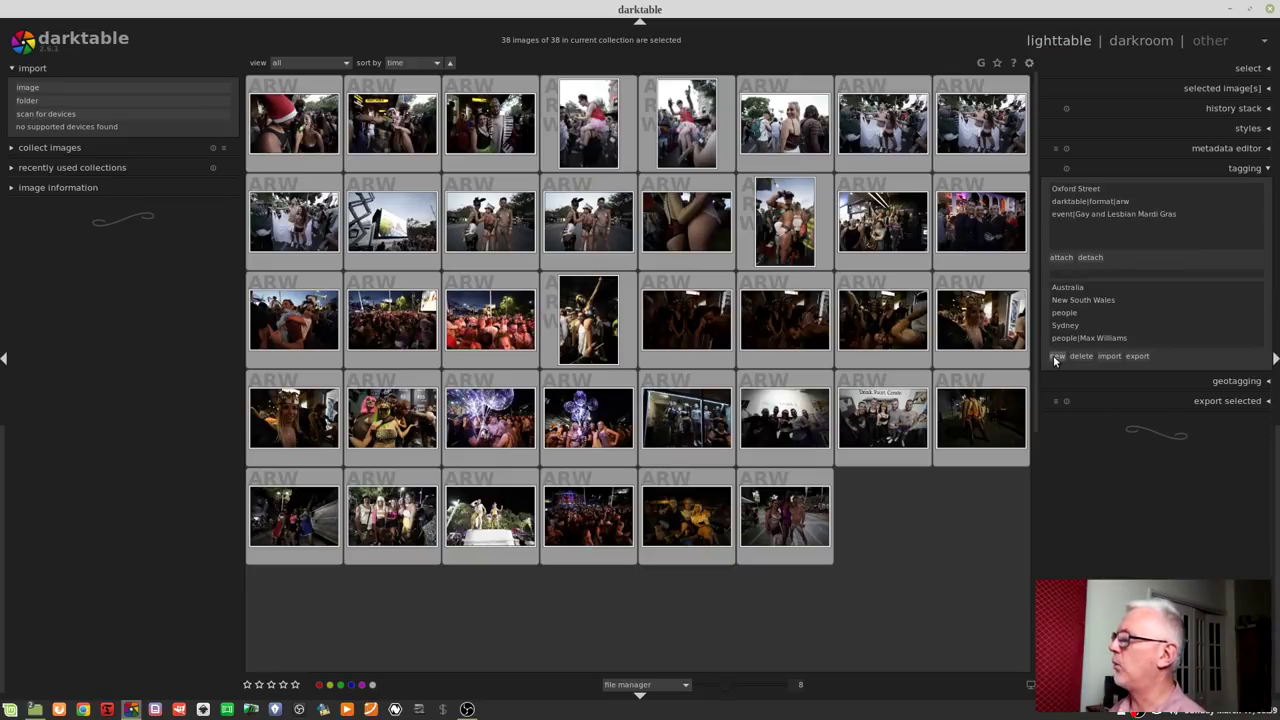
{"action": "left_click", "coordinate": [1090, 189]}
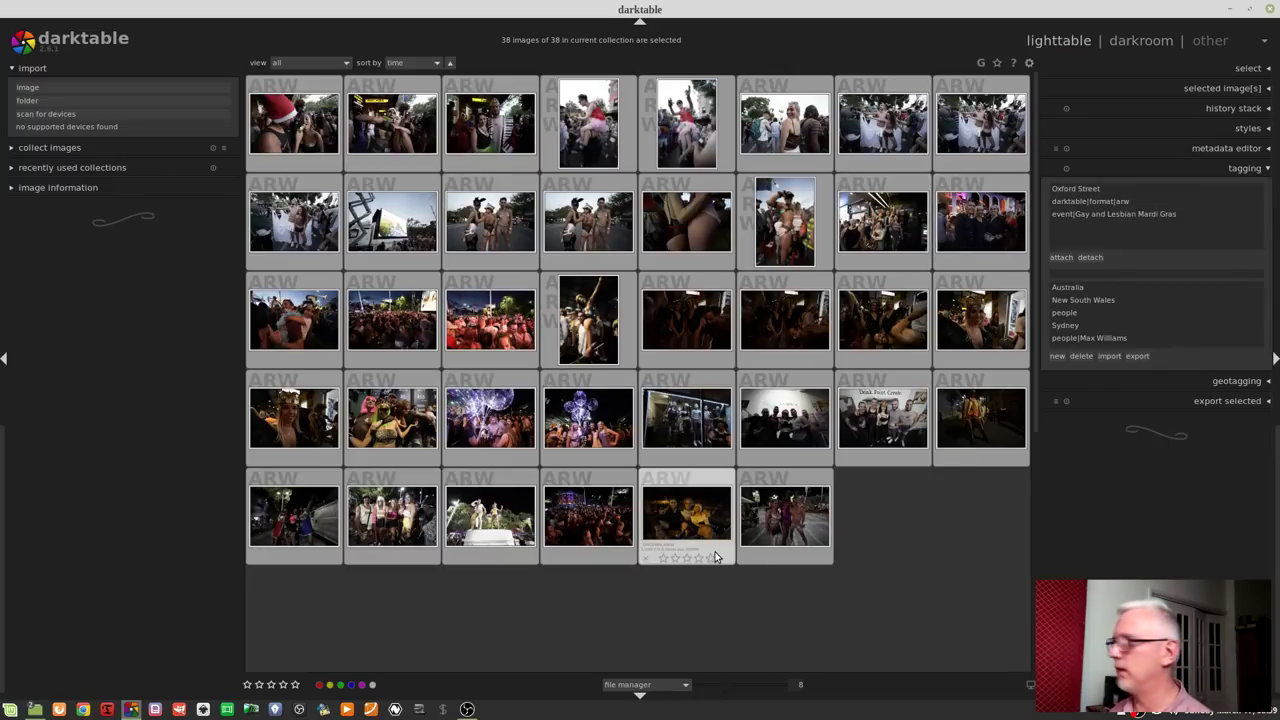
- Search for 'Sydney' and attach the Australia|New South Wales|Sydney tag to all images
{"action": "left_click", "coordinate": [1129, 271]}
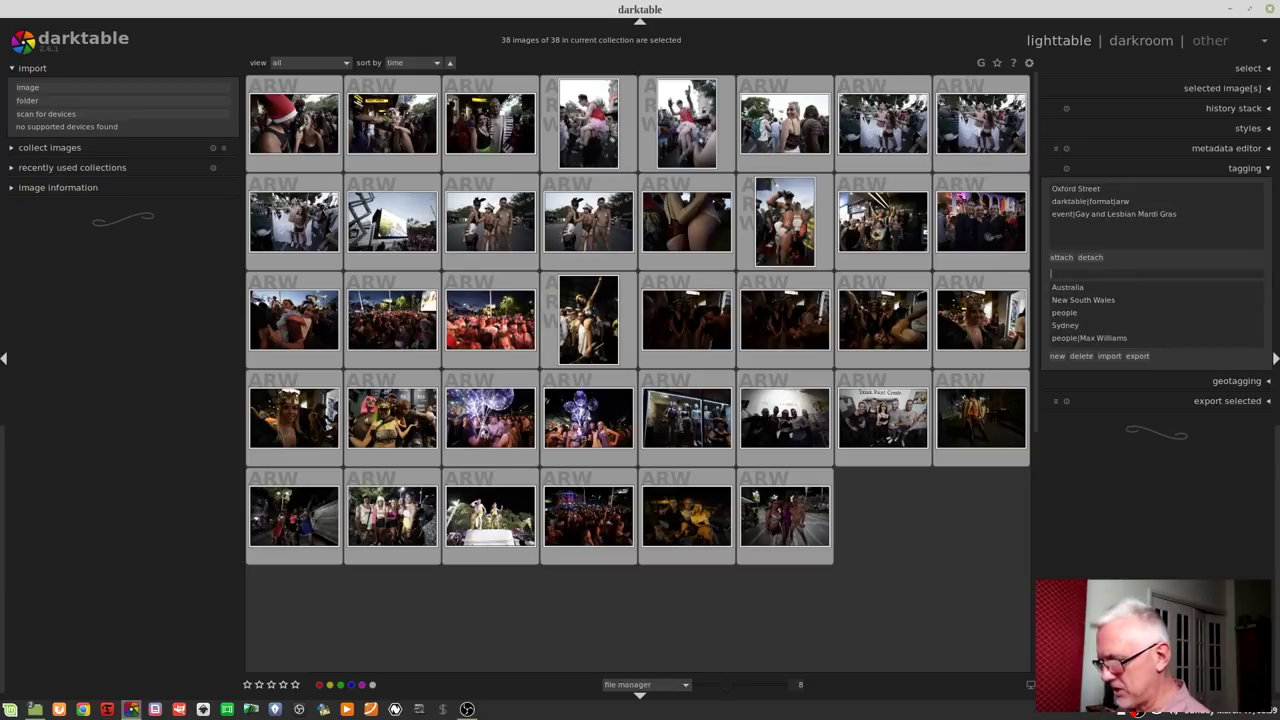
{"action": "type", "text": "Sydney"}
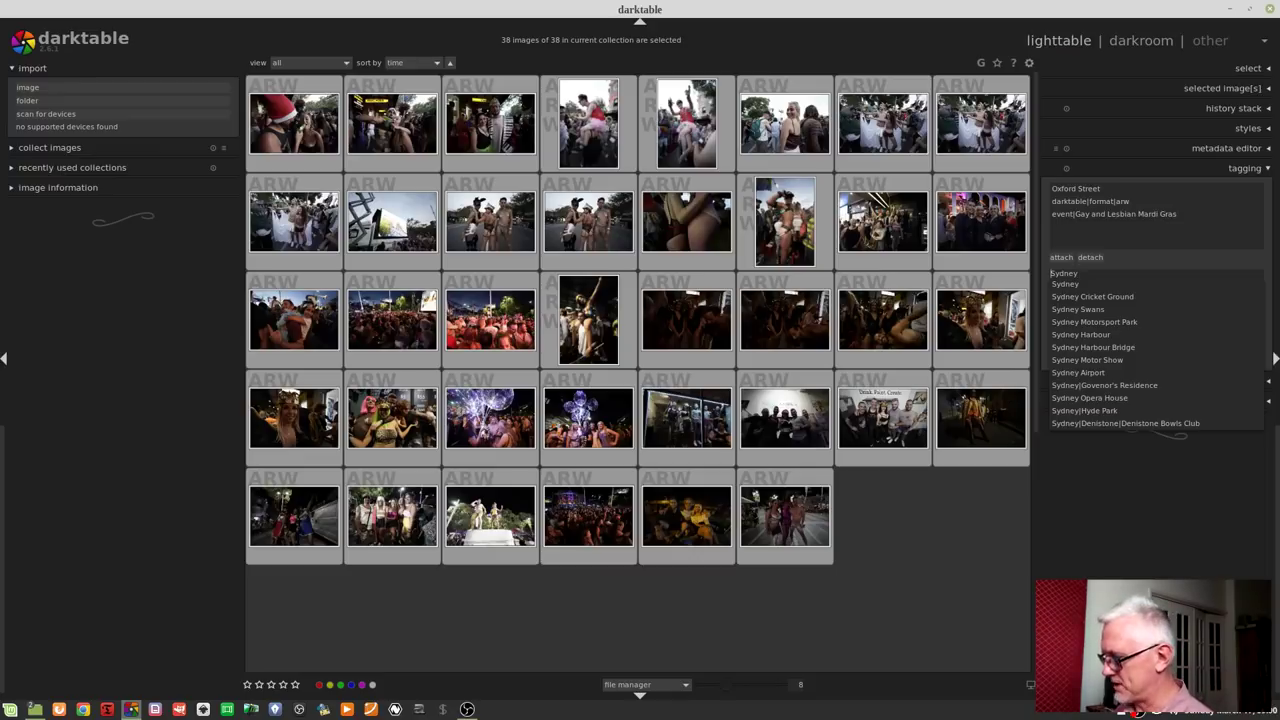
{"action": "key", "text": "Escape"}
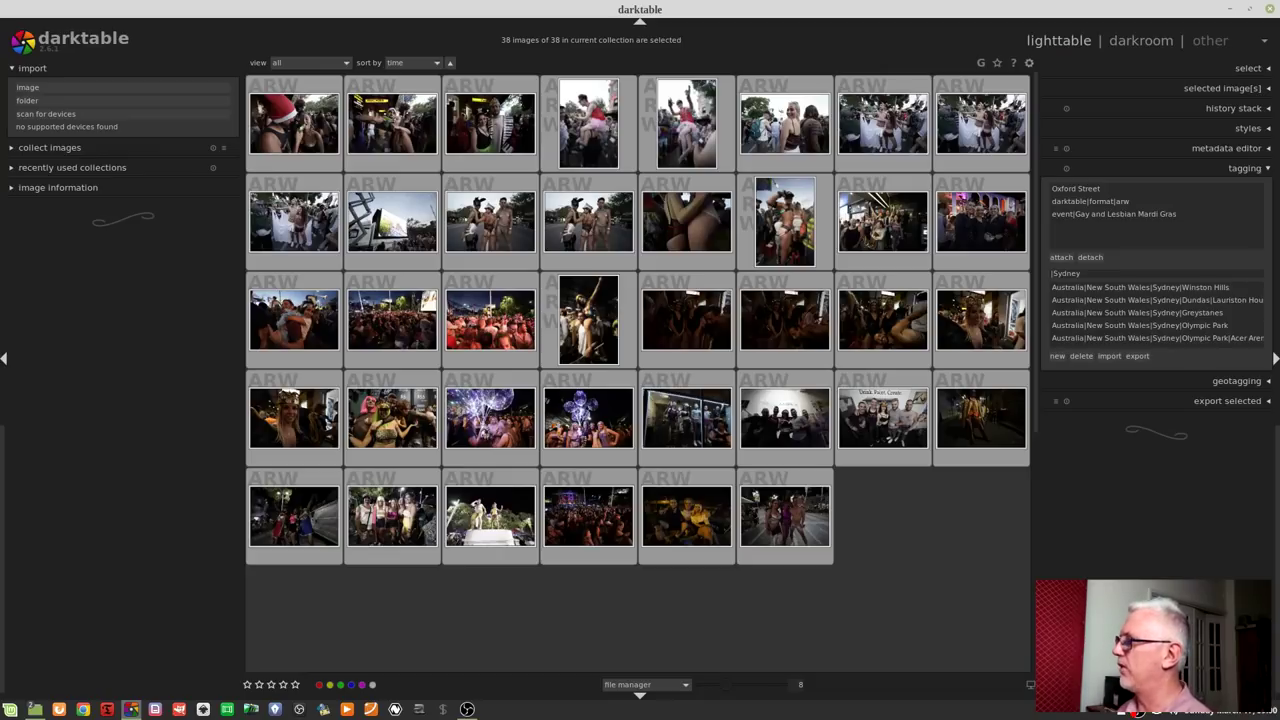
{"action": "scroll", "coordinate": [1157, 312], "scroll_direction": "down", "scroll_amount": 10}
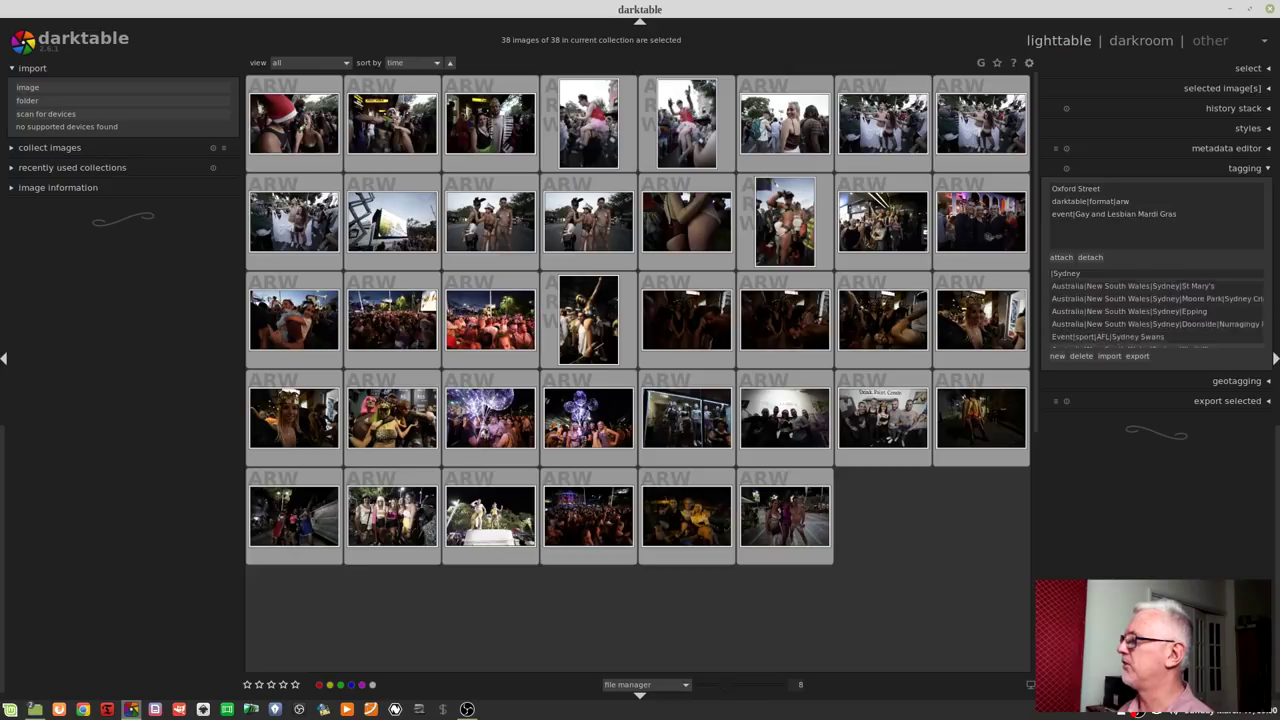
{"action": "scroll", "coordinate": [1157, 315], "scroll_direction": "down", "scroll_amount": 3}
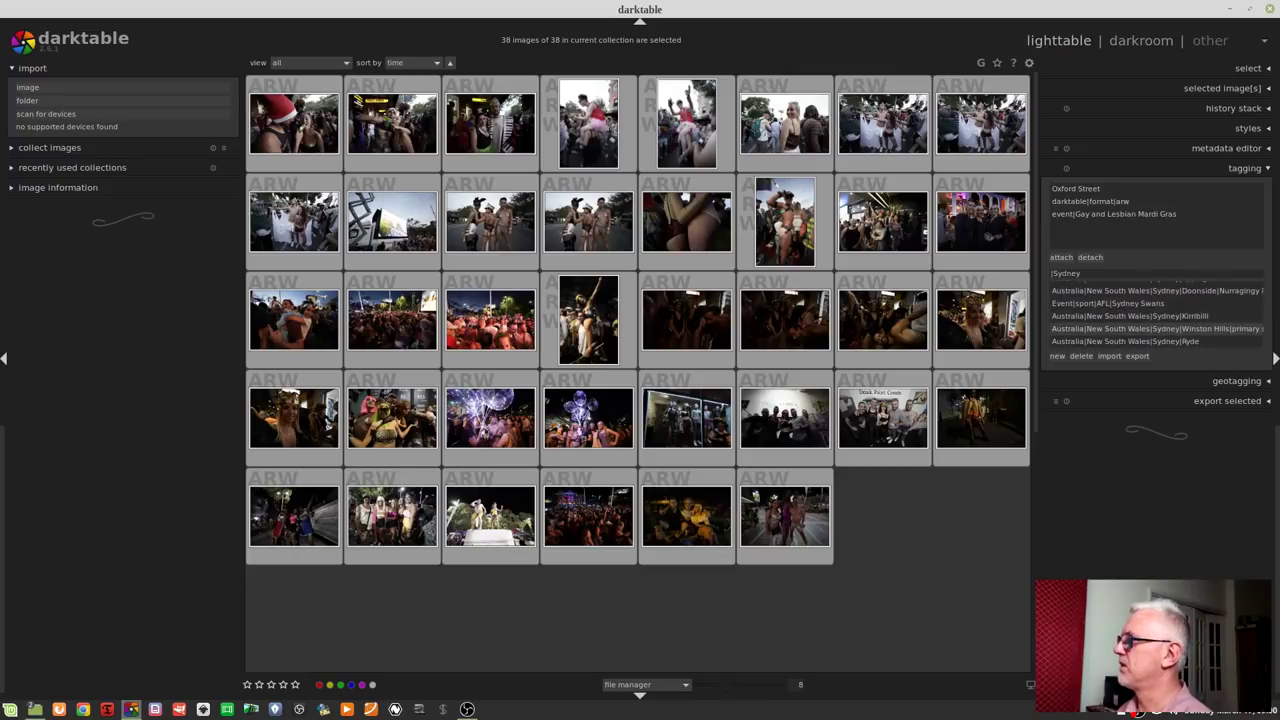
{"action": "scroll", "coordinate": [1155, 320], "scroll_direction": "down", "scroll_amount": 4}
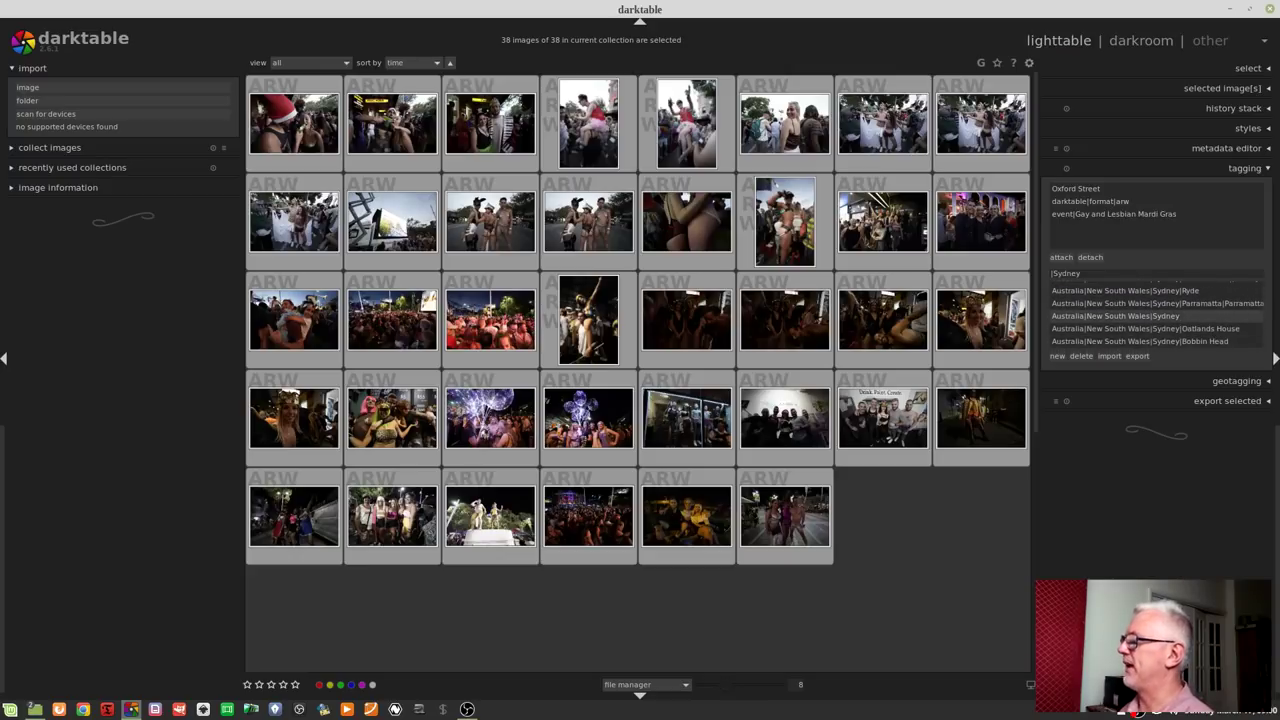
{"action": "double_click", "coordinate": [1105, 315]}
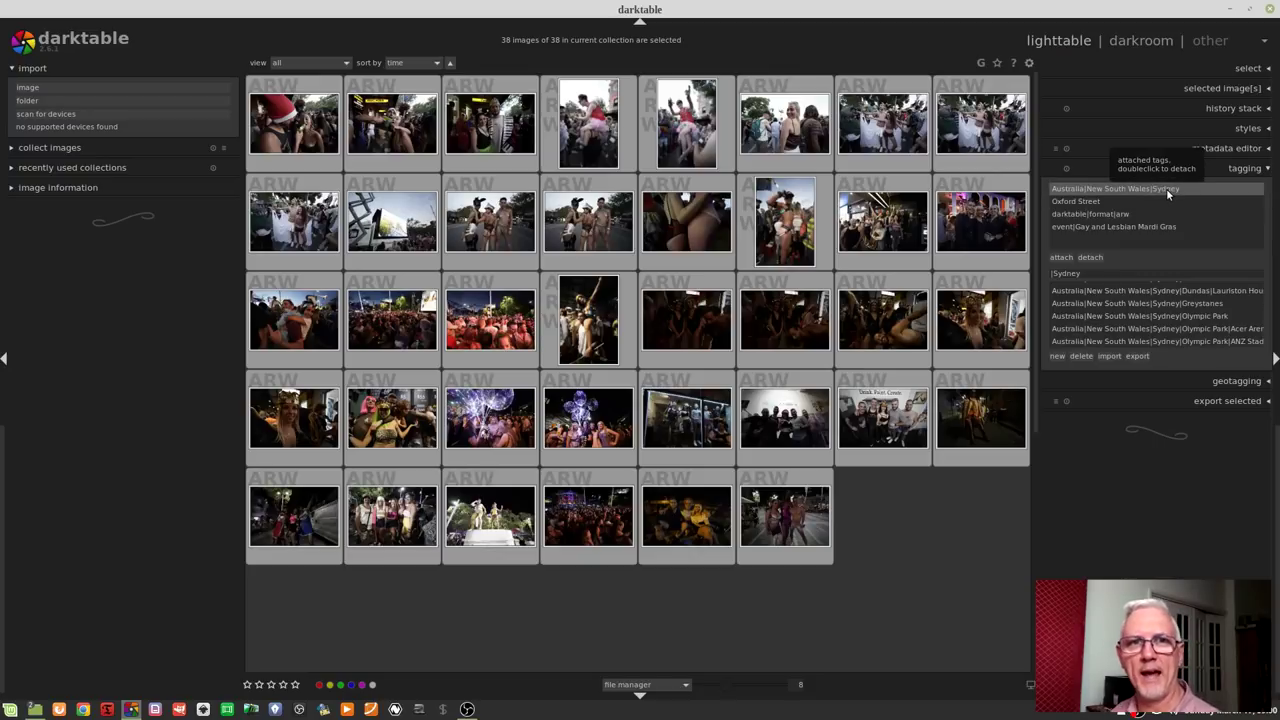
- Deselect all 38 images using empty space in the lighttable grid
{"action": "left_click", "coordinate": [936, 567]}
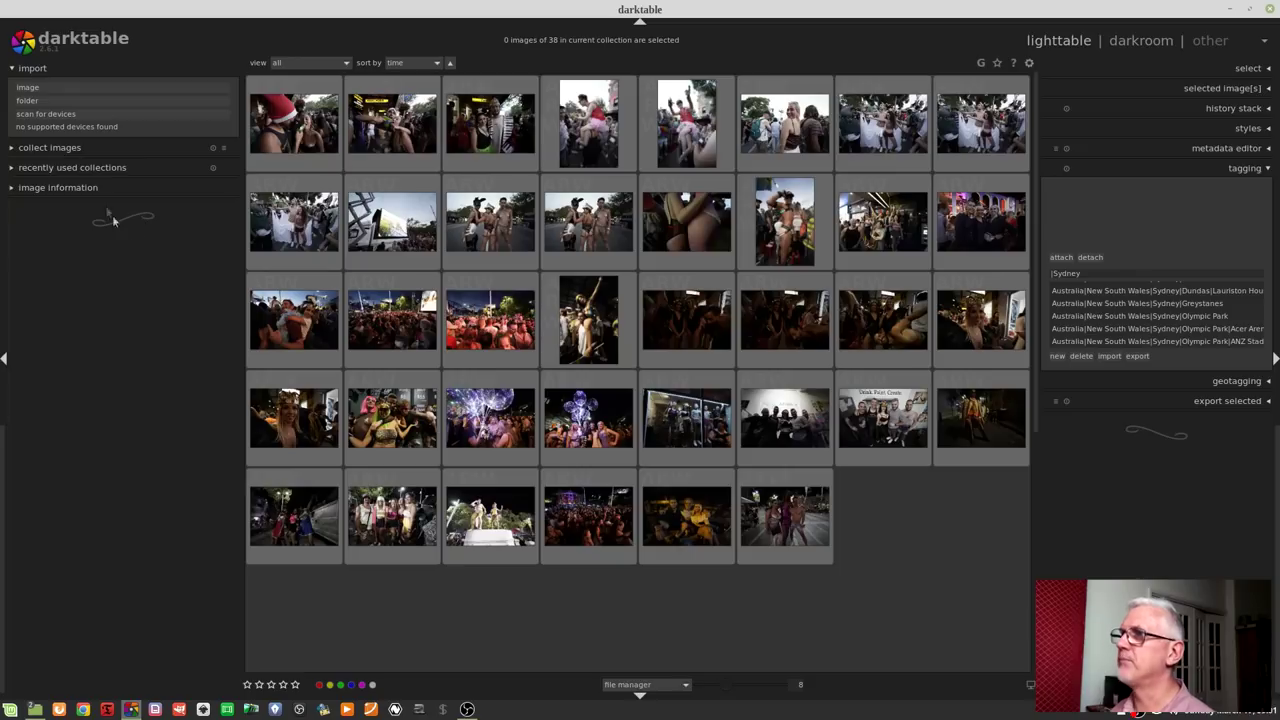
- Collect images by tag, filtering for the person's name, to show their 53 images
{"action": "left_click", "coordinate": [64, 148]}
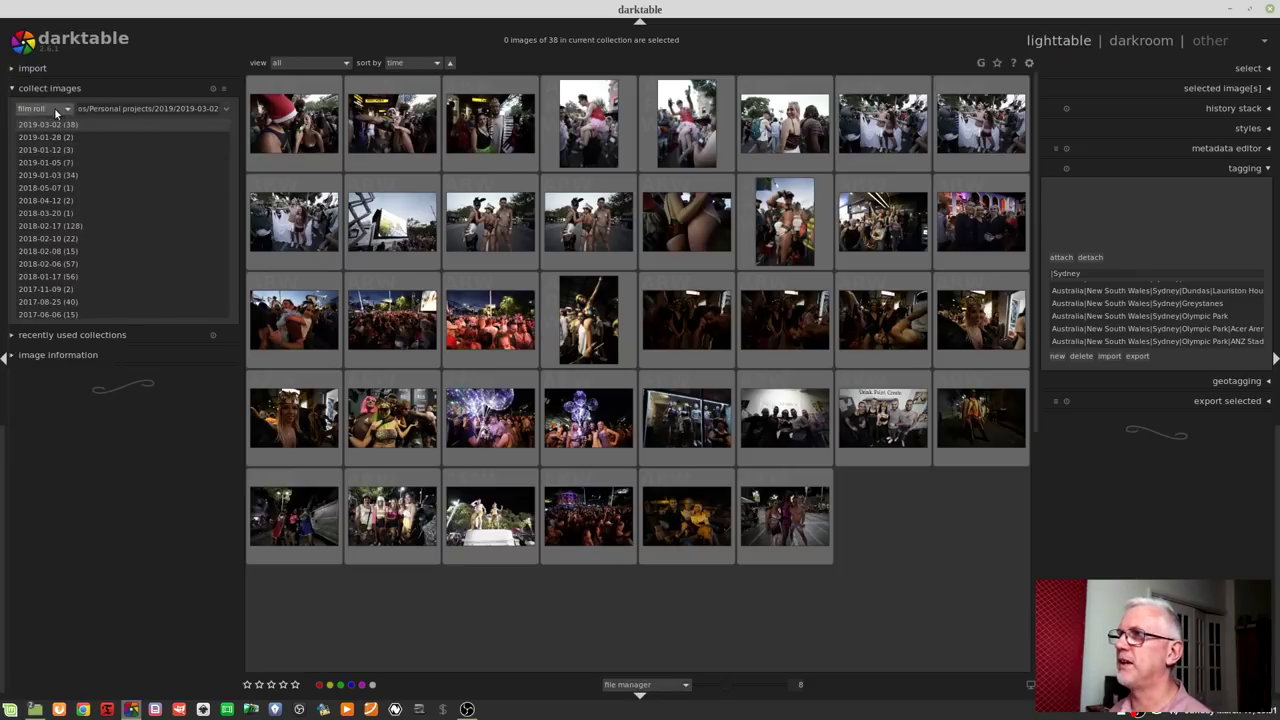
{"action": "left_click", "coordinate": [54, 107]}
{"action": "left_click", "coordinate": [41, 151]}
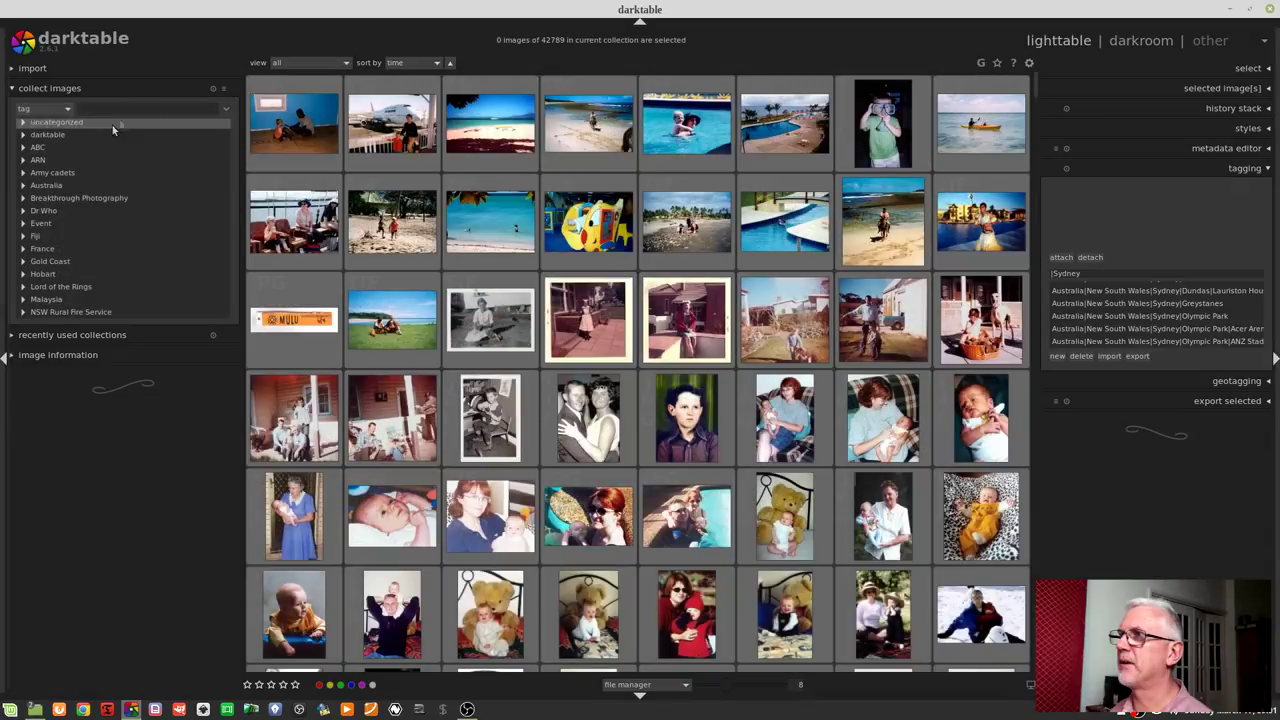
{"action": "left_click", "coordinate": [132, 111]}
{"action": "type", "text": "geoff"}
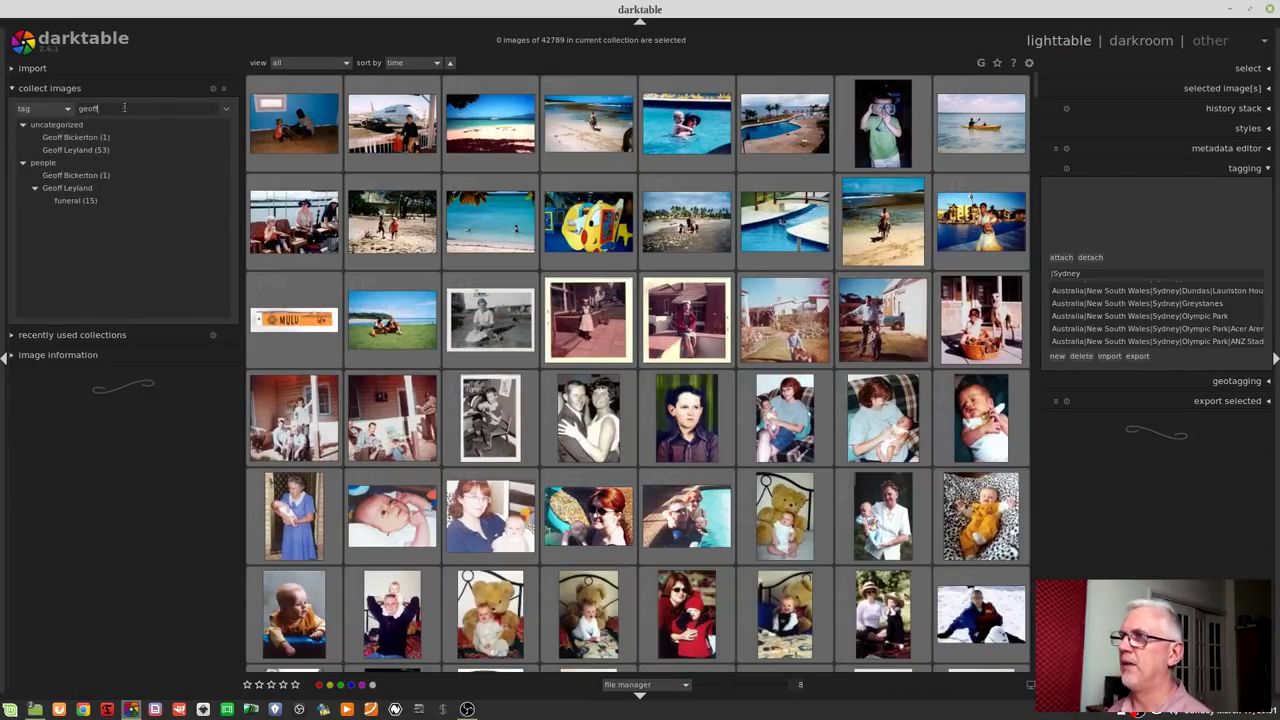
{"action": "left_click", "coordinate": [80, 150]}
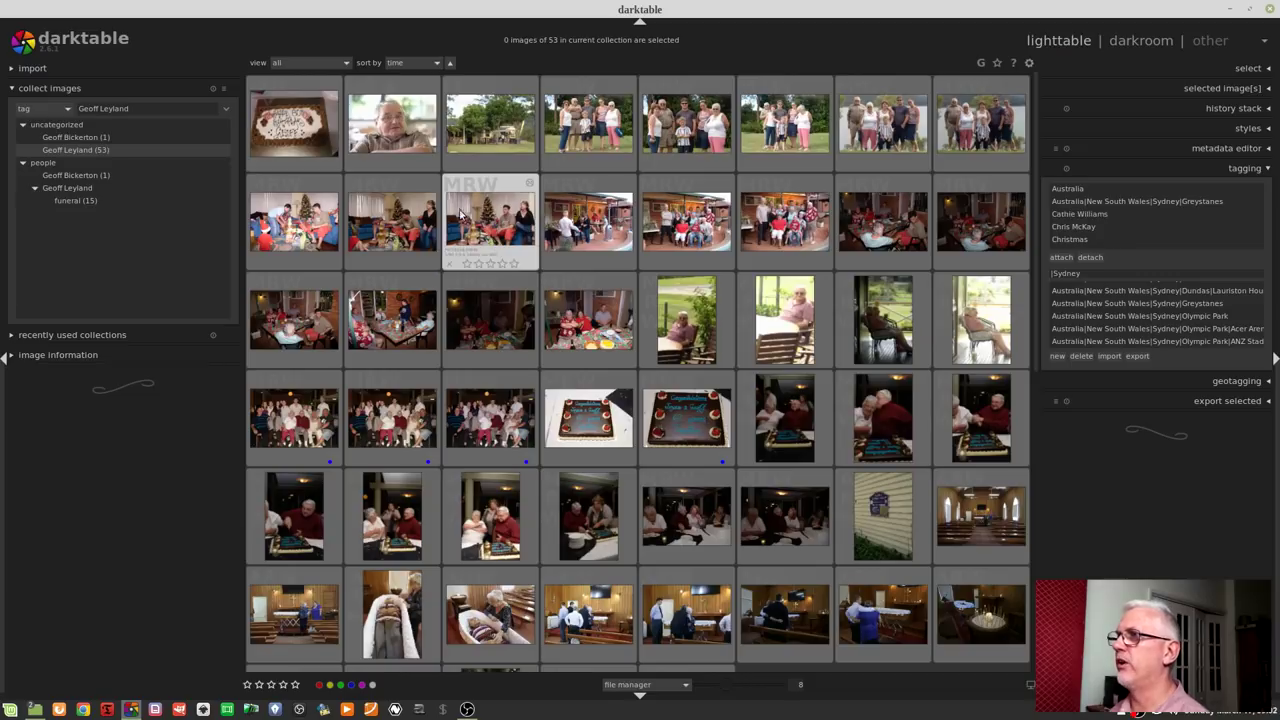
{"action": "left_click", "coordinate": [407, 141]}
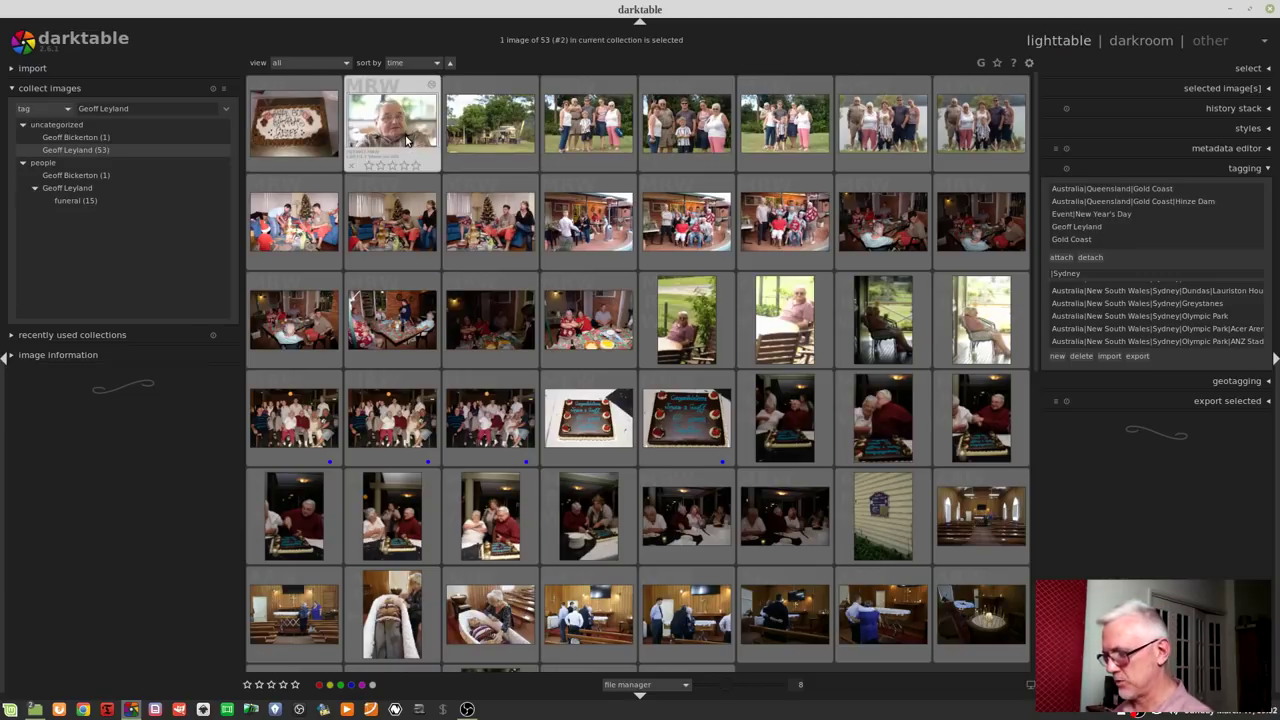
{"action": "key", "text": "w"}
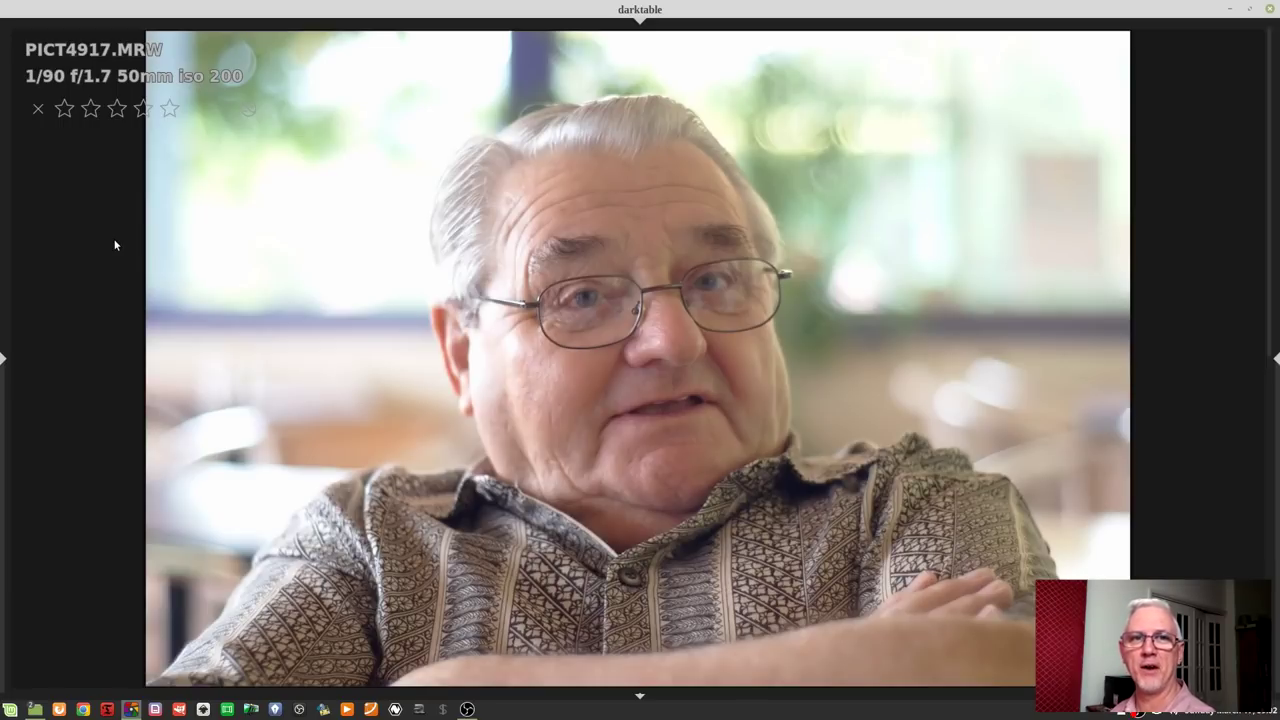
{"action": "key", "text": "w"}
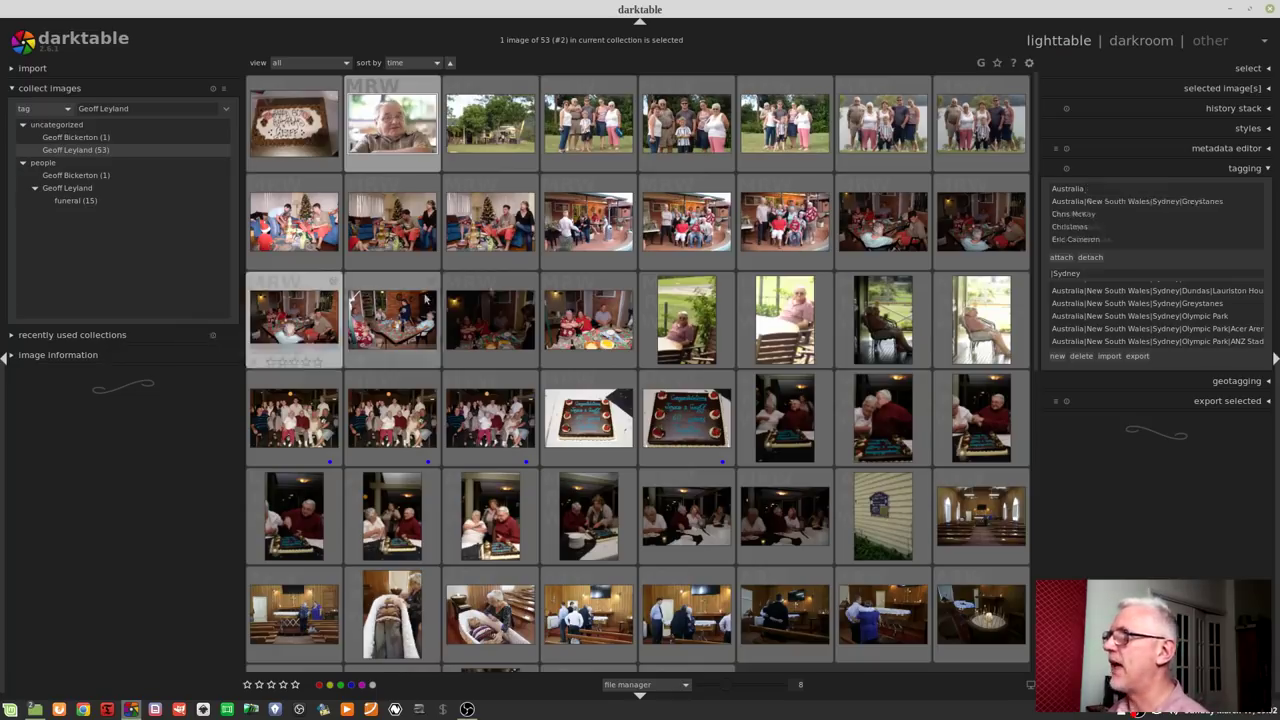
{"action": "left_click", "coordinate": [705, 232]}
{"action": "key", "text": "w"}
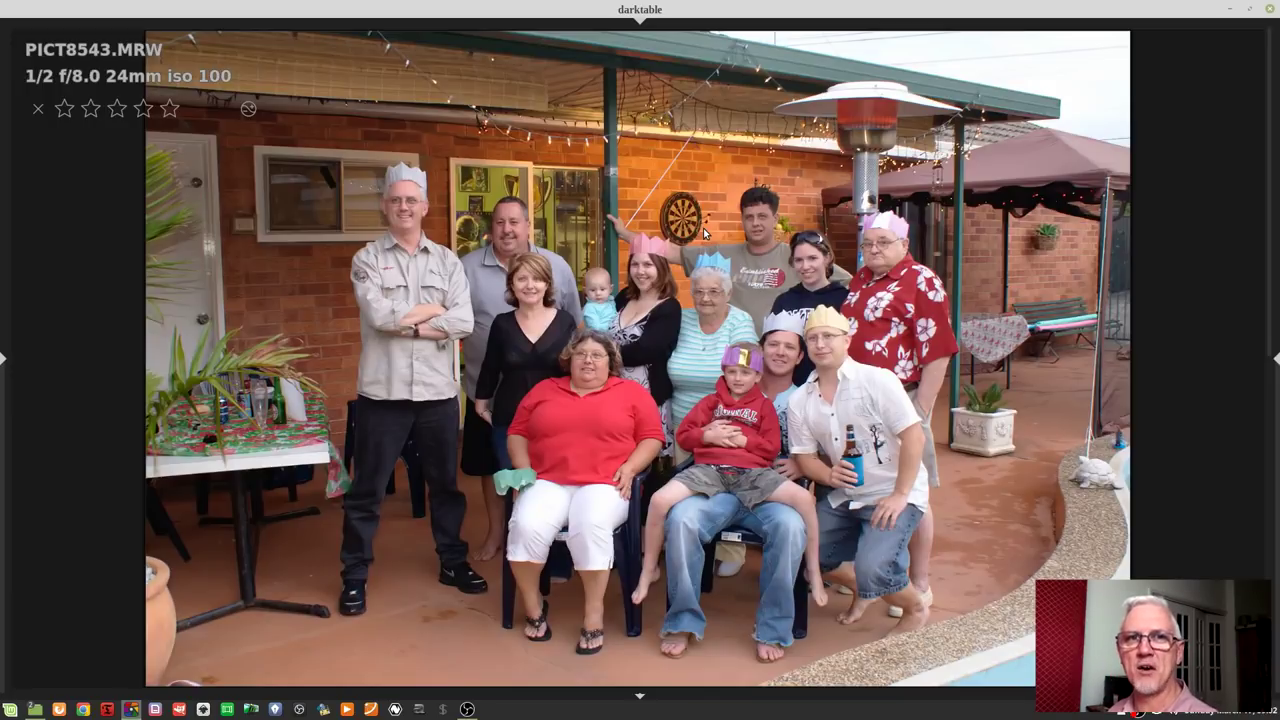
{"action": "key", "text": "w"}
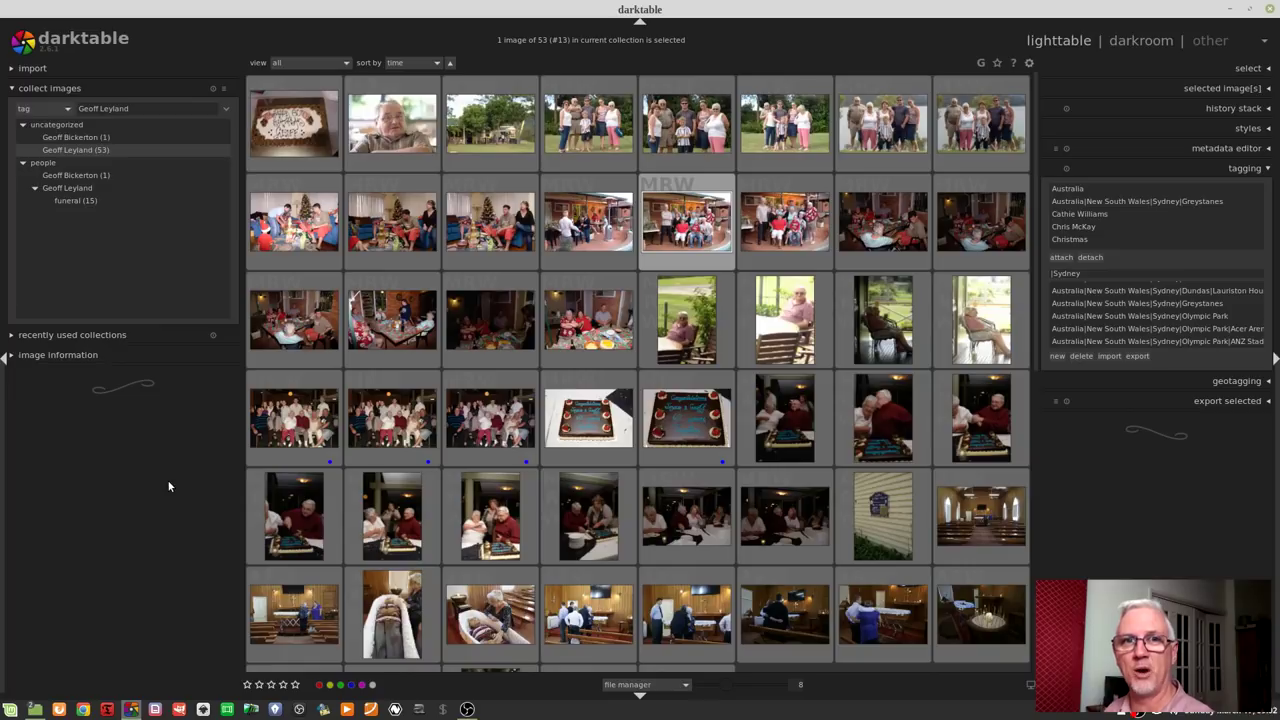
{"action": "left_click", "coordinate": [588, 220]}
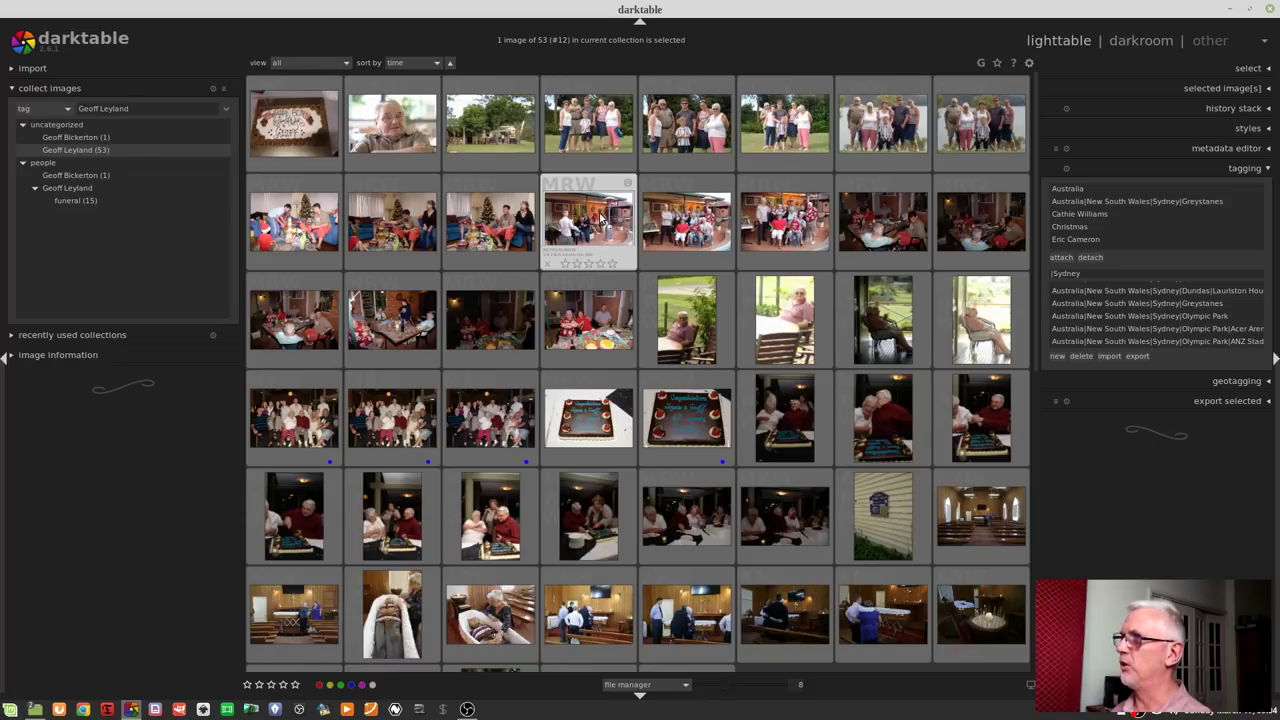
{"action": "key", "text": "w"}
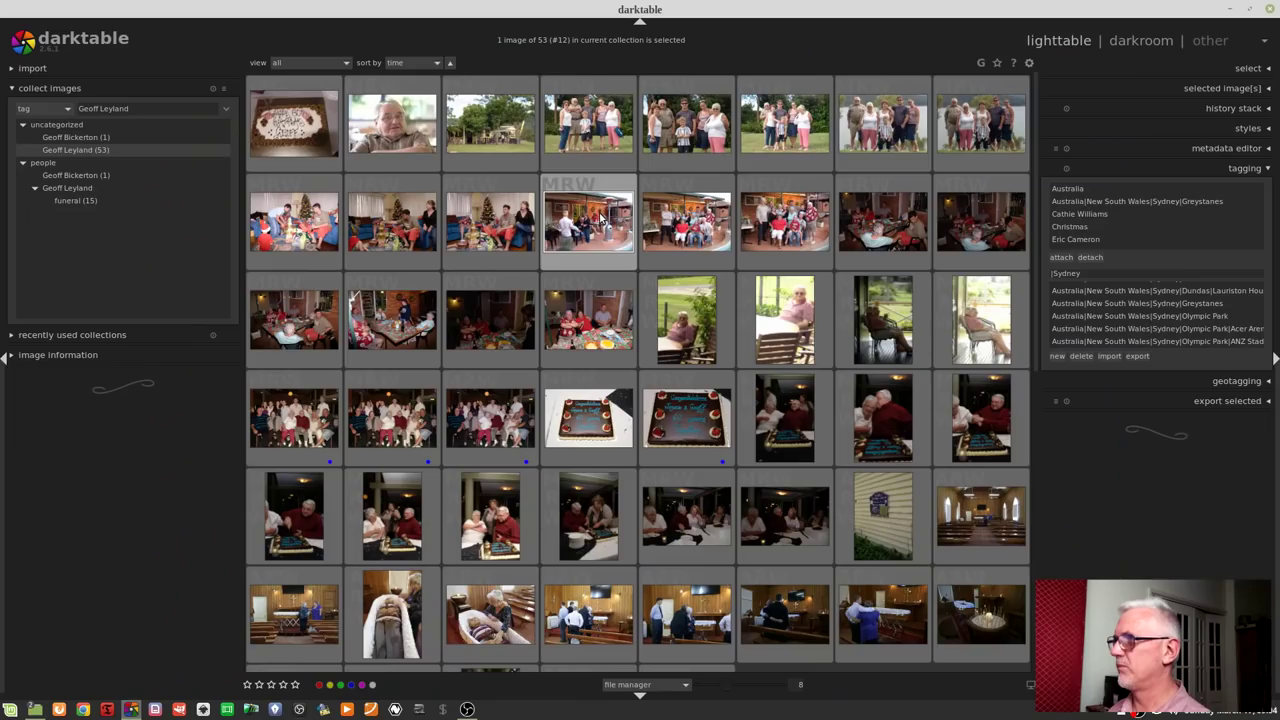
{"action": "key", "text": "w"}
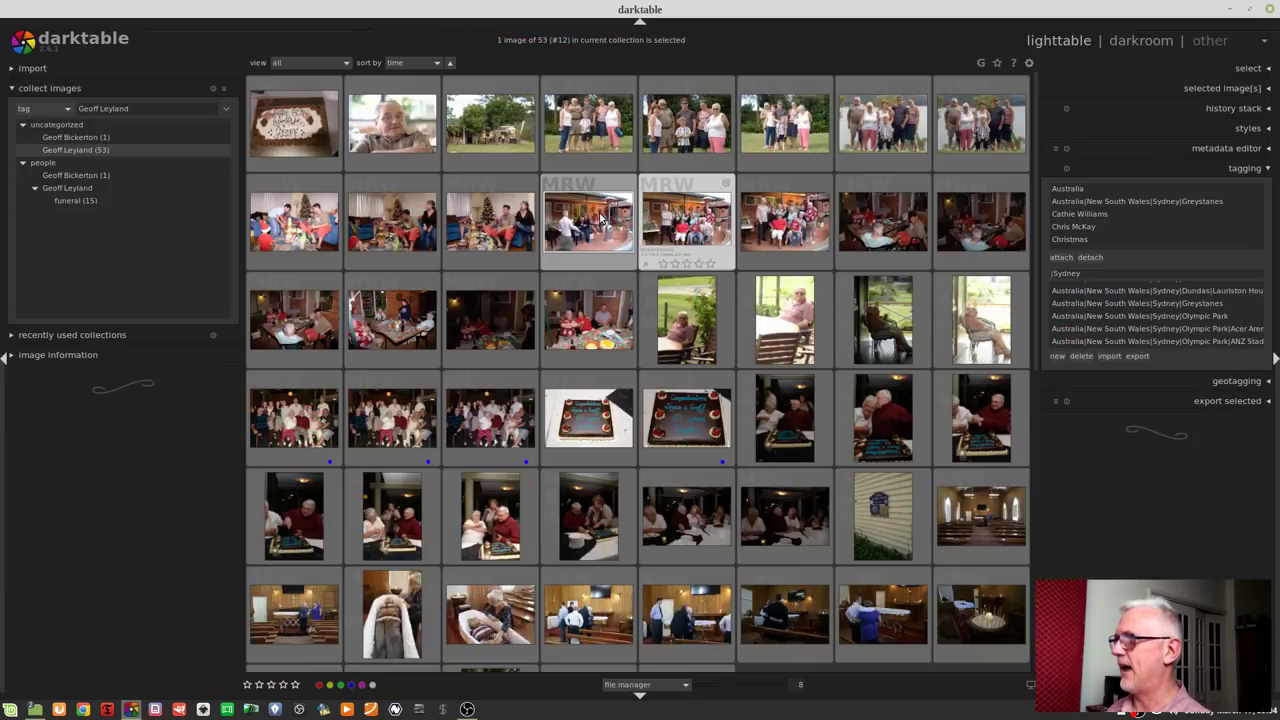
{"action": "key", "text": "w"}
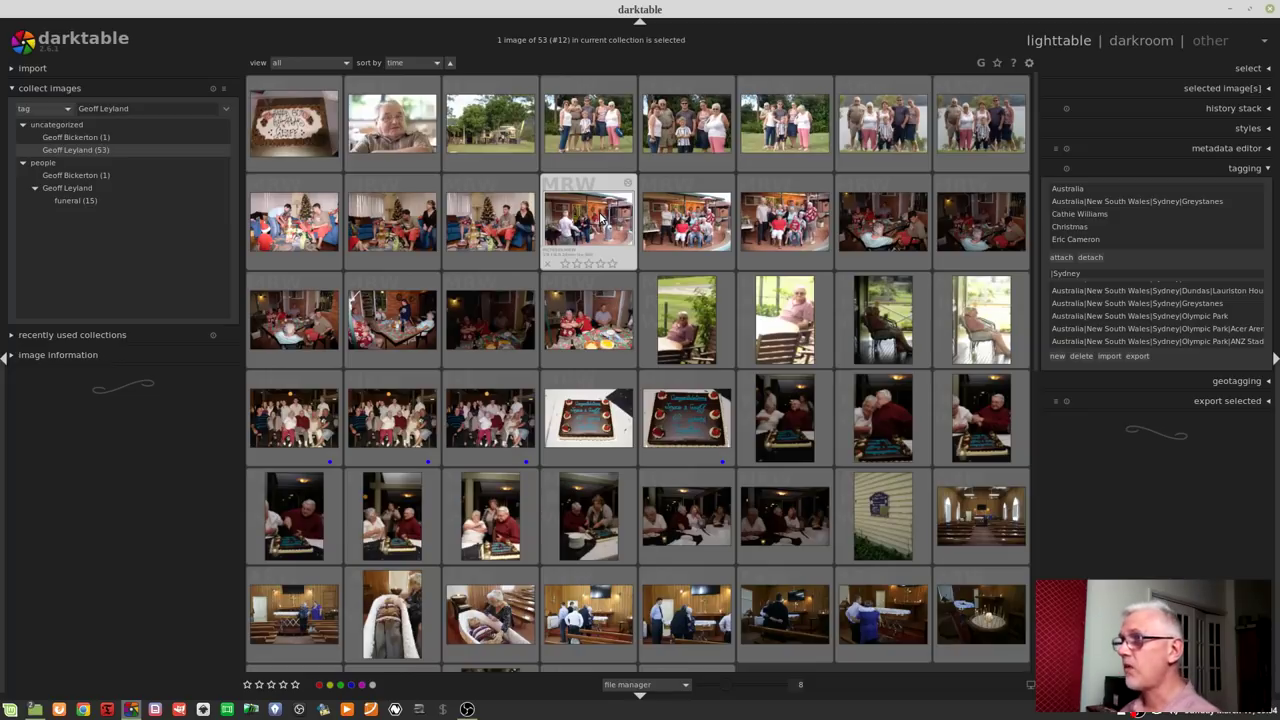
- Load 'film roll 2019-03-02' from the recently used collections
{"action": "left_click", "coordinate": [66, 340]}
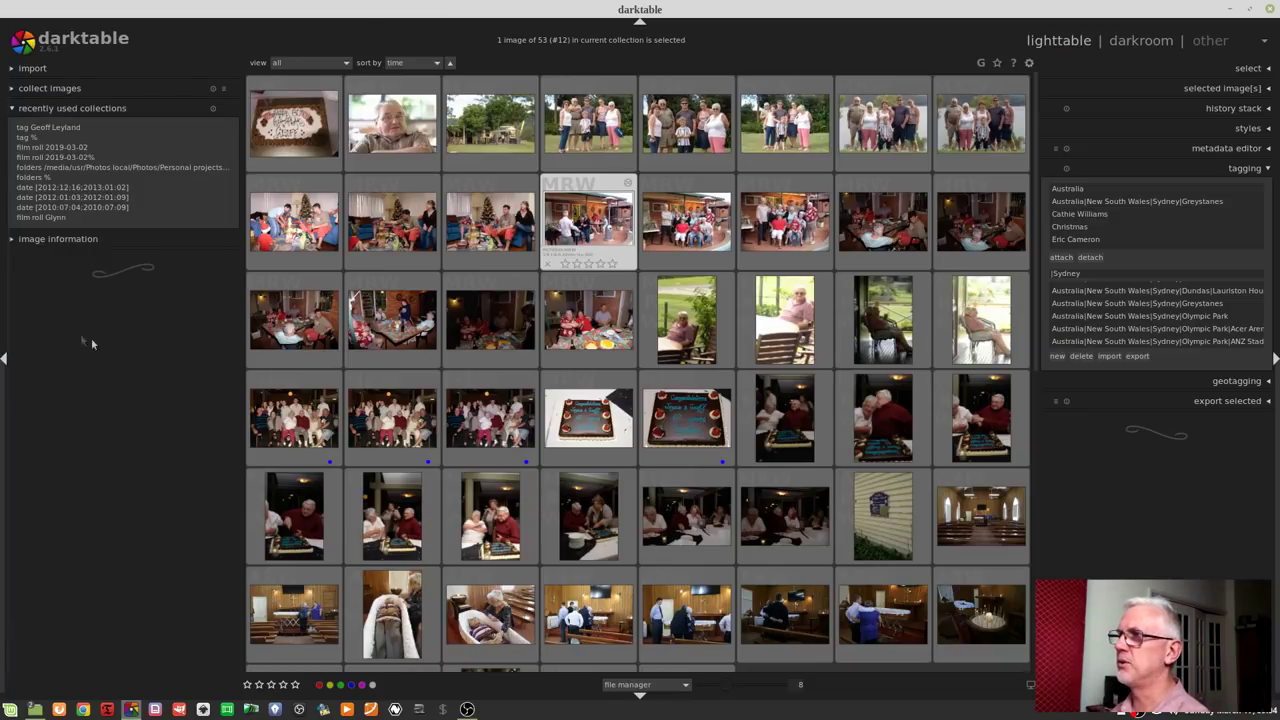
{"action": "left_click", "coordinate": [42, 149]}
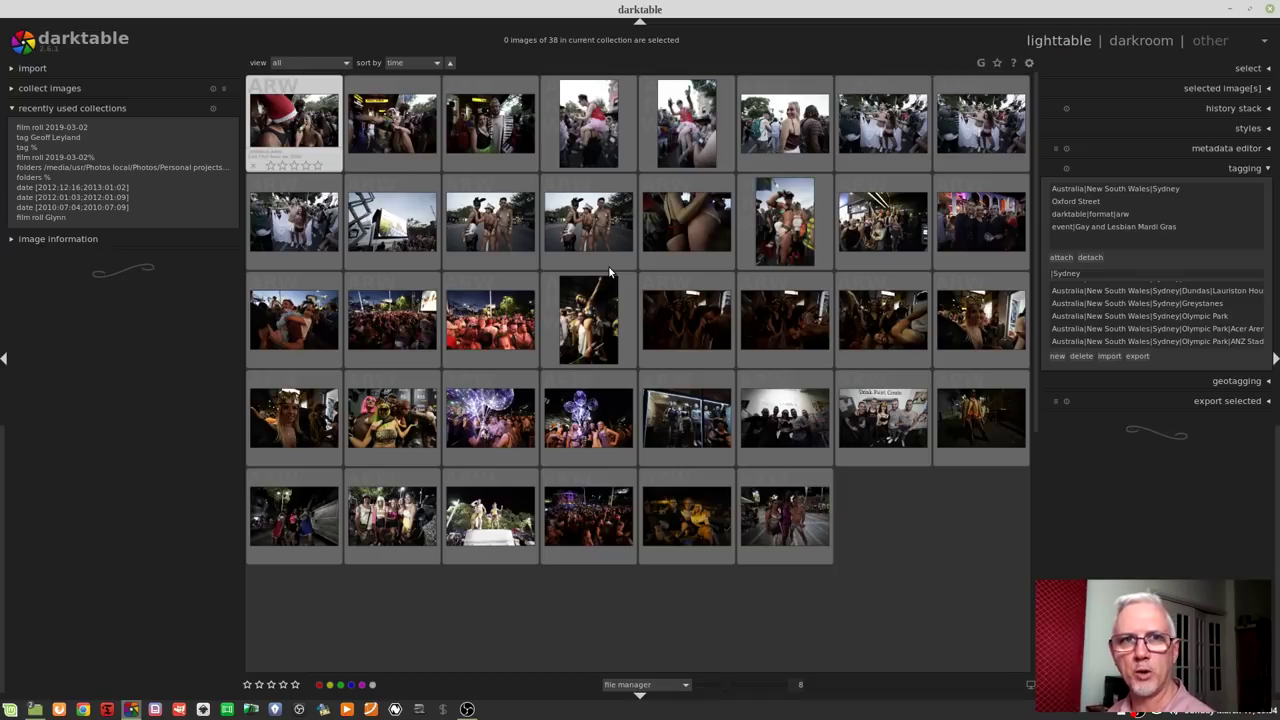
- Give one star to the first keepers, including DSC0427, DSC0431 and DSC0432
{"action": "scroll", "coordinate": [608, 265], "scroll_direction": "up", "scroll_amount": 5, "text": "ctrl"}
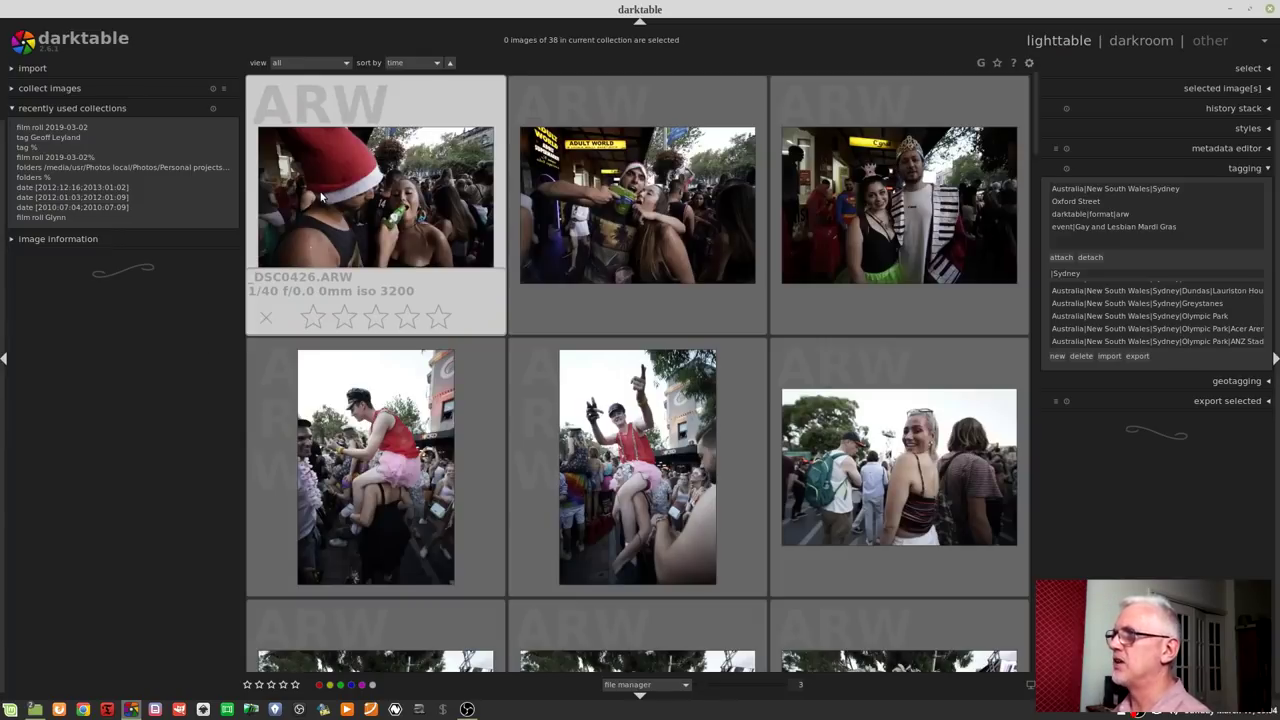
{"action": "left_click", "coordinate": [302, 221]}
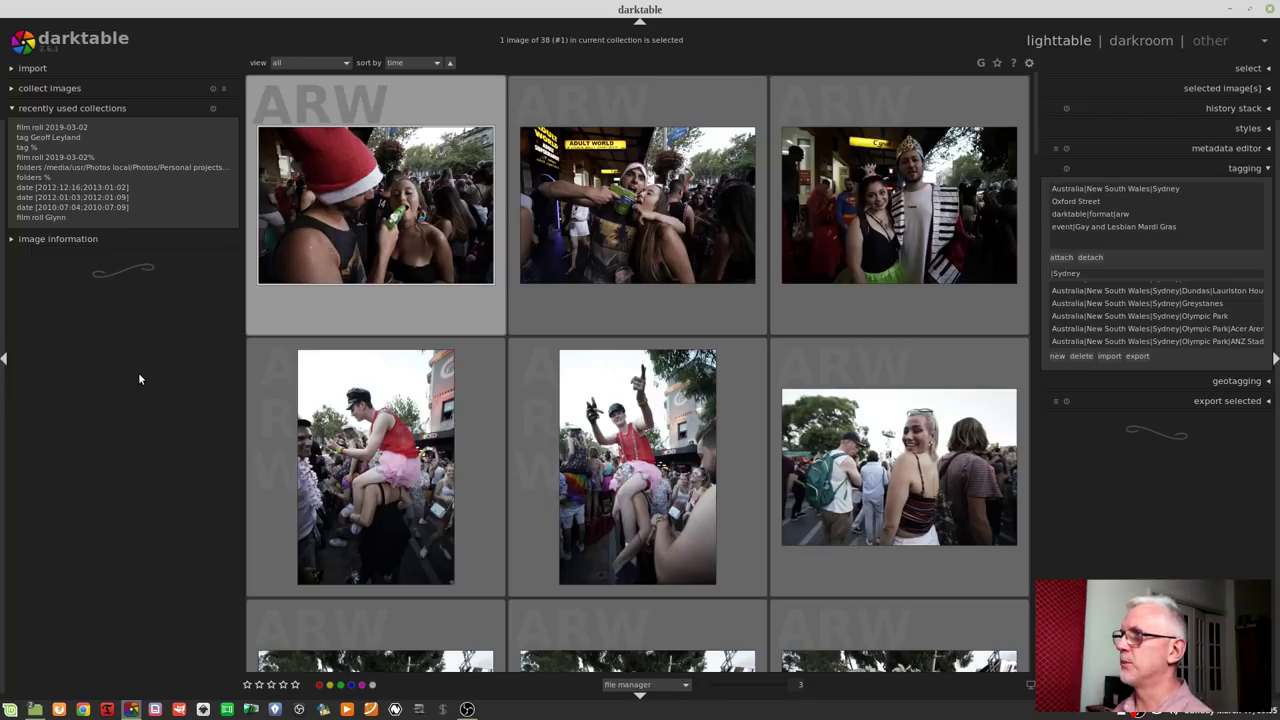
{"action": "key", "text": "Right"}
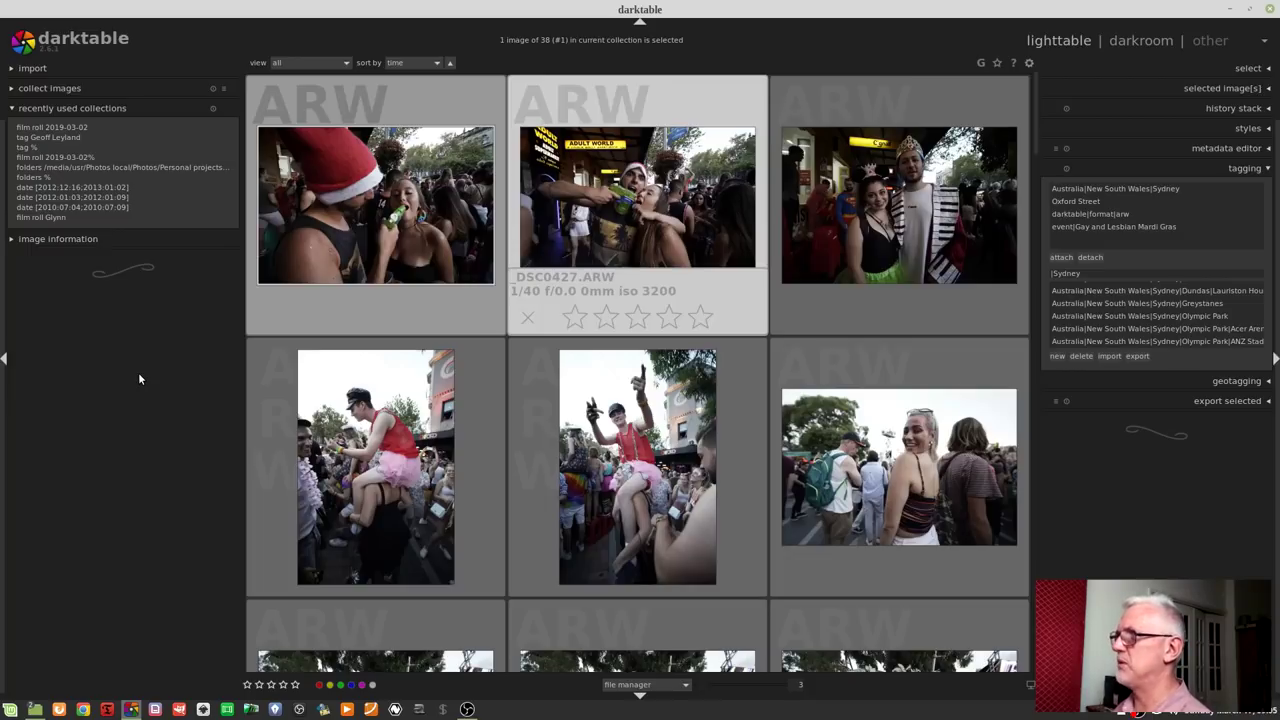
{"action": "key", "text": "1"}
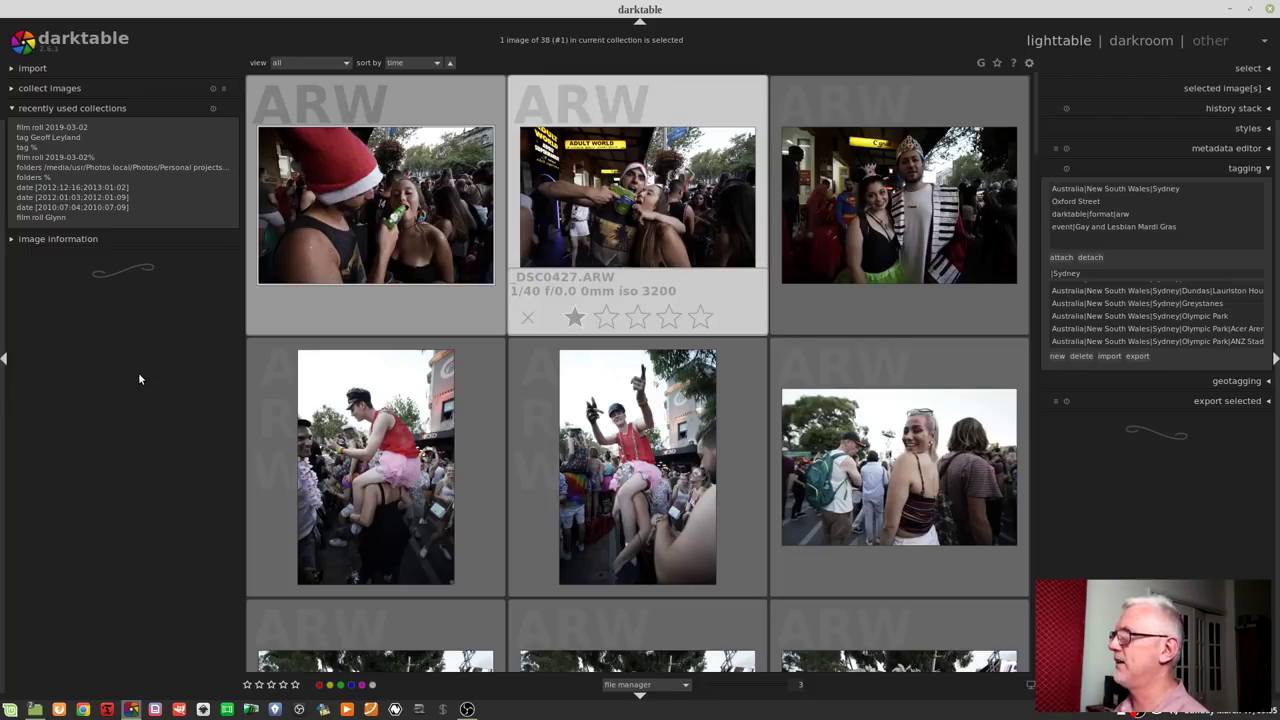
{"action": "key", "text": "Right"}
{"action": "key", "text": "1"}
{"action": "key", "text": "Right"}
{"action": "key", "text": "Right"}
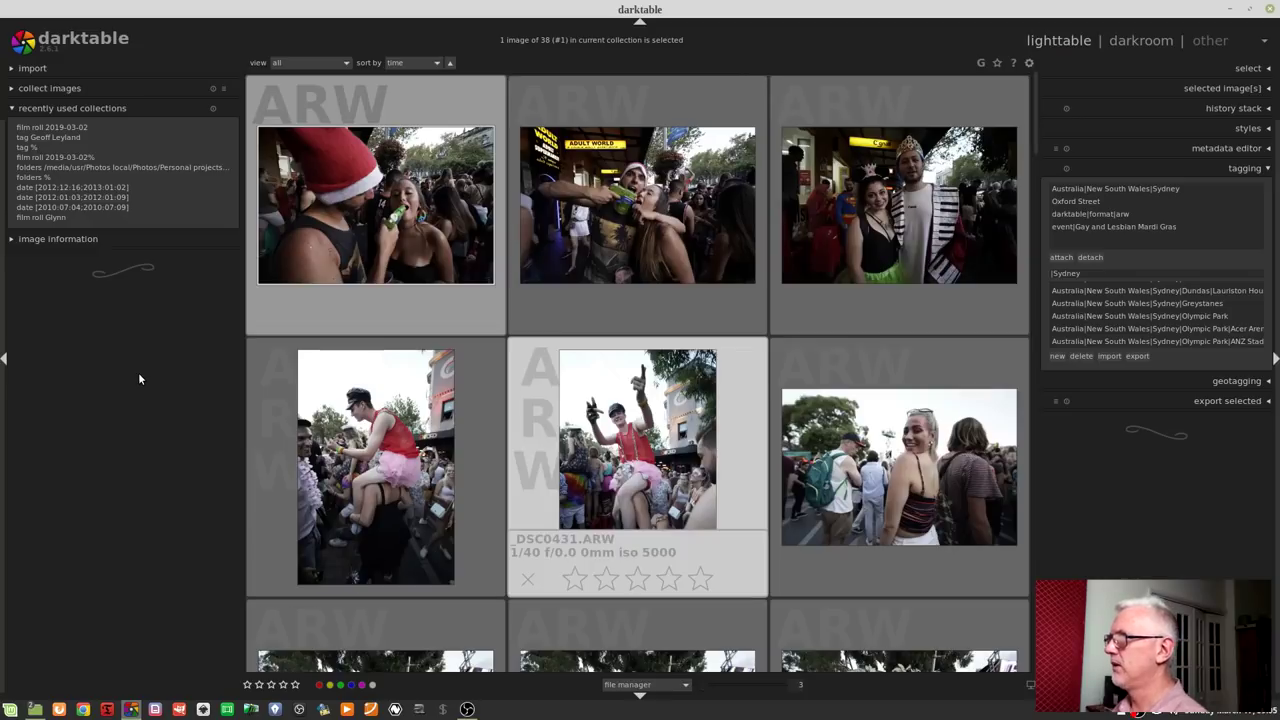
{"action": "key", "text": "1"}
{"action": "key", "text": "Right"}
{"action": "key", "text": "1"}
{"action": "key", "text": "Right"}
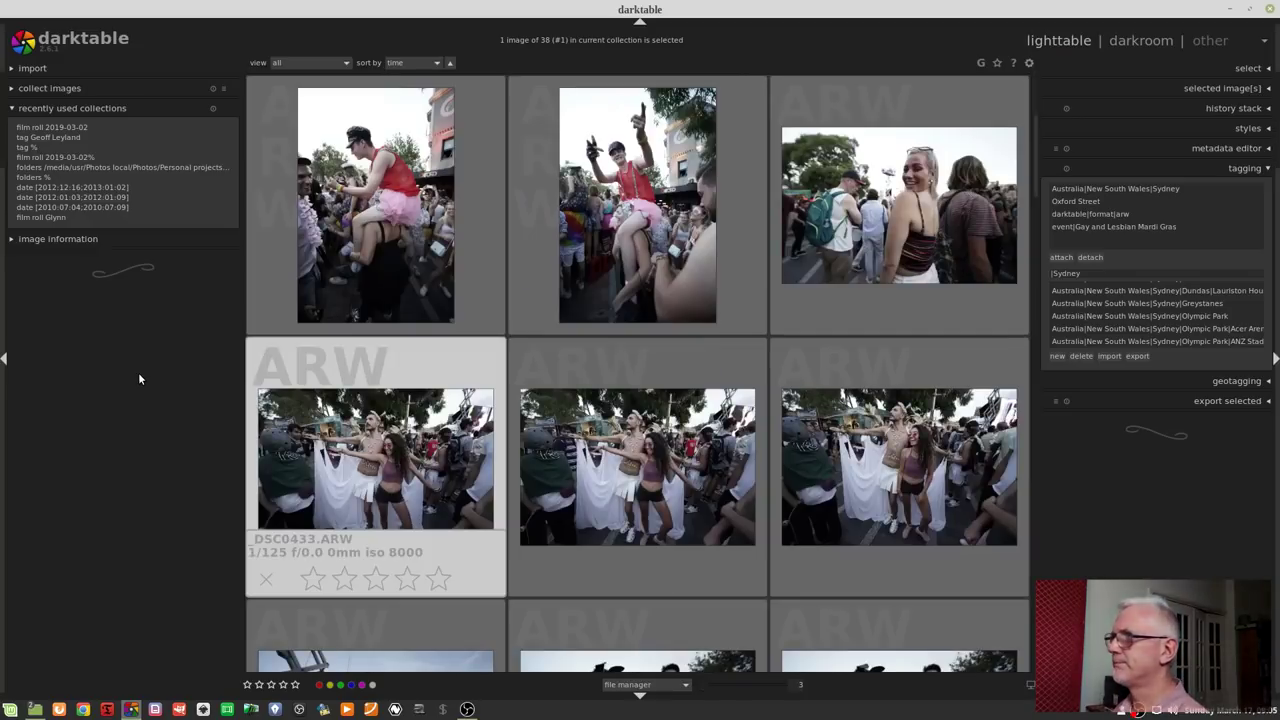
- Give one star to the remaining keepers from DSC0436 through DSC0442 and beyond
{"action": "key", "text": "Right"}
{"action": "key", "text": "Right"}
{"action": "key", "text": "1"}
{"action": "key", "text": "Right"}
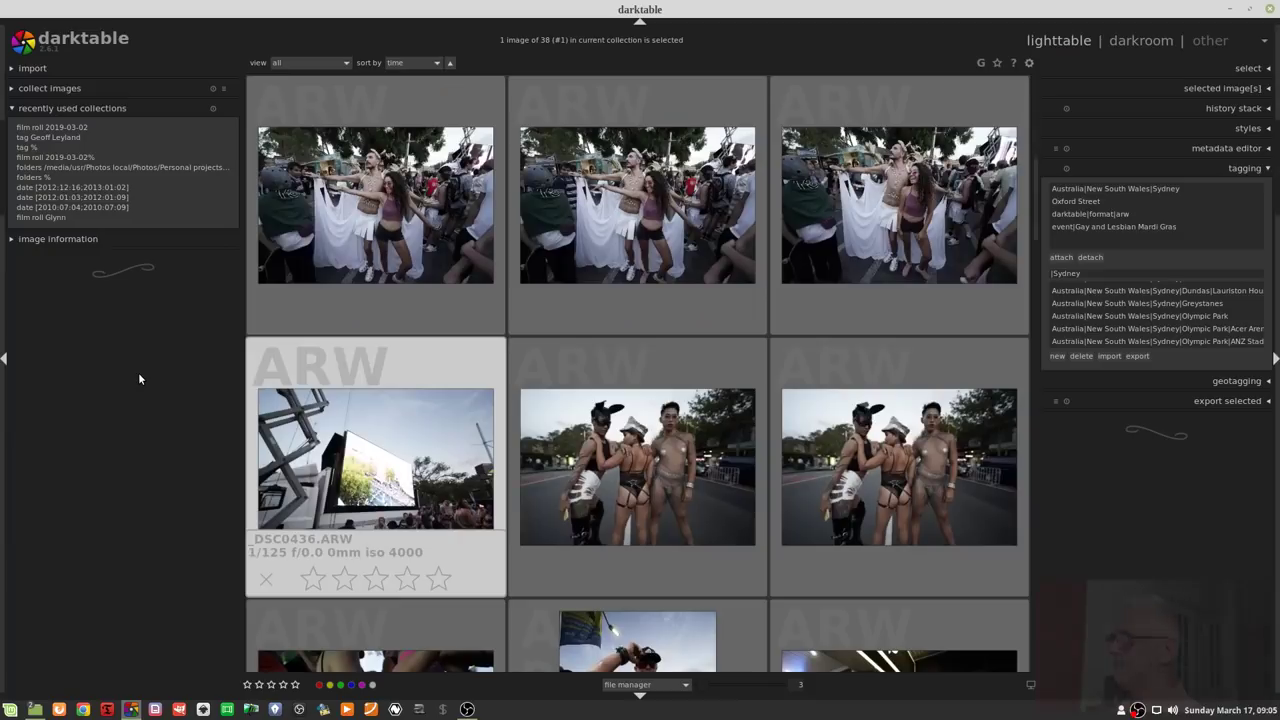
{"action": "key", "text": "Right"}
{"action": "key", "text": "Right"}
{"action": "key", "text": "1"}
{"action": "key", "text": "Right"}
{"action": "key", "text": "Right"}
{"action": "key", "text": "1"}
{"action": "key", "text": "Right"}
{"action": "key", "text": "1"}
{"action": "key", "text": "Right"}
{"action": "key", "text": "Right"}
{"action": "key", "text": "Right"}
{"action": "key", "text": "Right"}
{"action": "key", "text": "Right"}
{"action": "key", "text": "1"}
{"action": "key", "text": "Right"}
{"action": "key", "text": "Right"}
{"action": "key", "text": "Right"}
{"action": "key", "text": "Right"}
{"action": "key", "text": "Right"}
{"action": "key", "text": "Right"}
{"action": "key", "text": "Right"}
{"action": "key", "text": "Right"}
{"action": "key", "text": "Right"}
{"action": "key", "text": "Right"}
{"action": "key", "text": "Right"}
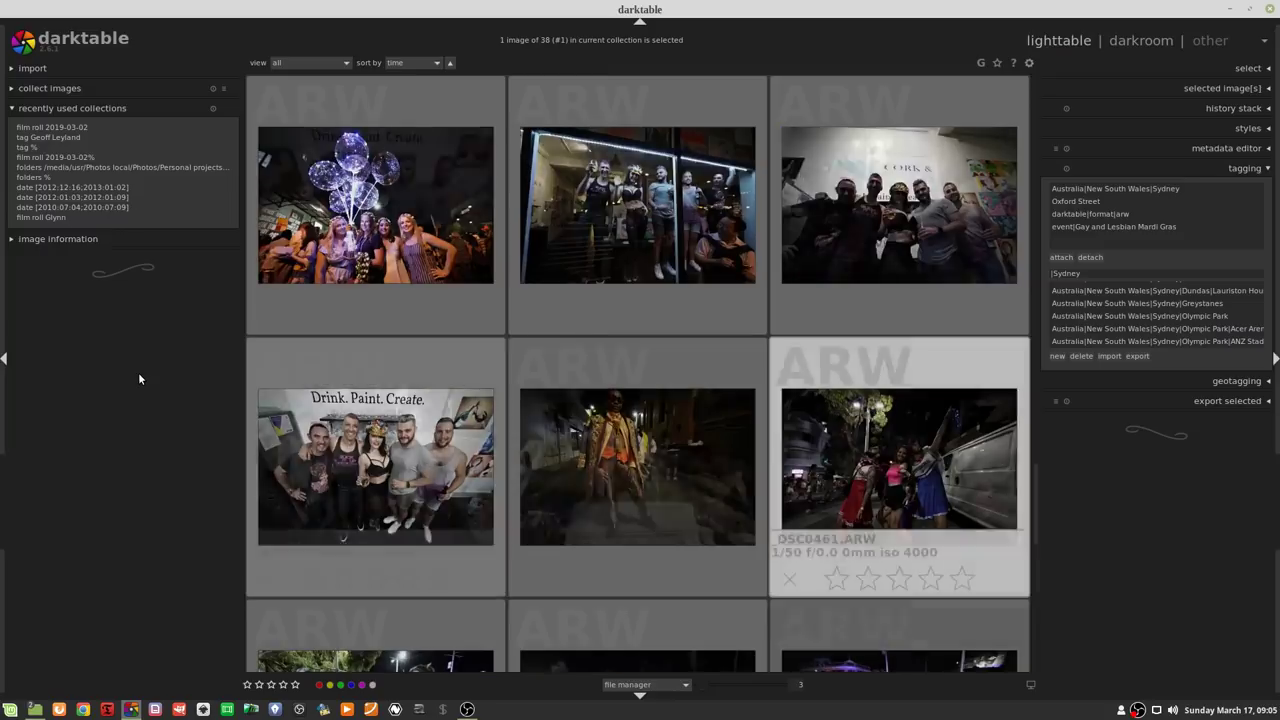
{"action": "key", "text": "Right"}
{"action": "key", "text": "Right"}
{"action": "key", "text": "Right"}
{"action": "key", "text": "Right"}
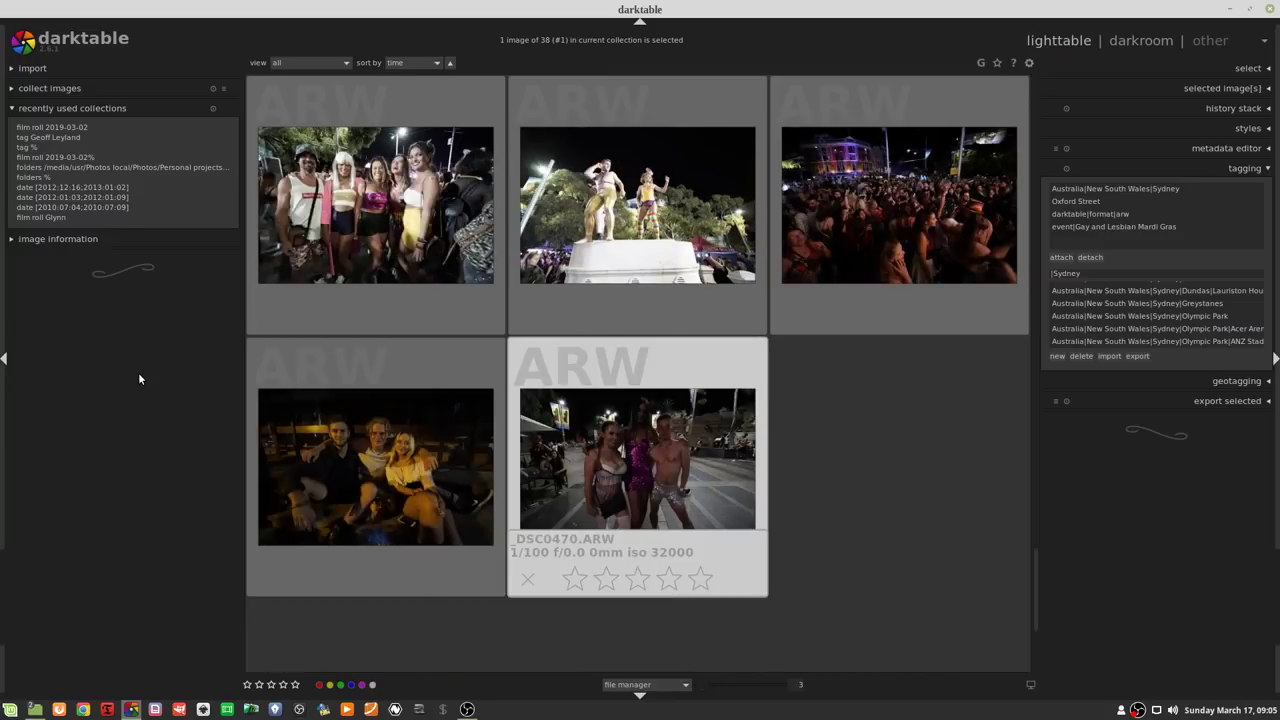
{"action": "key", "text": "Left"}
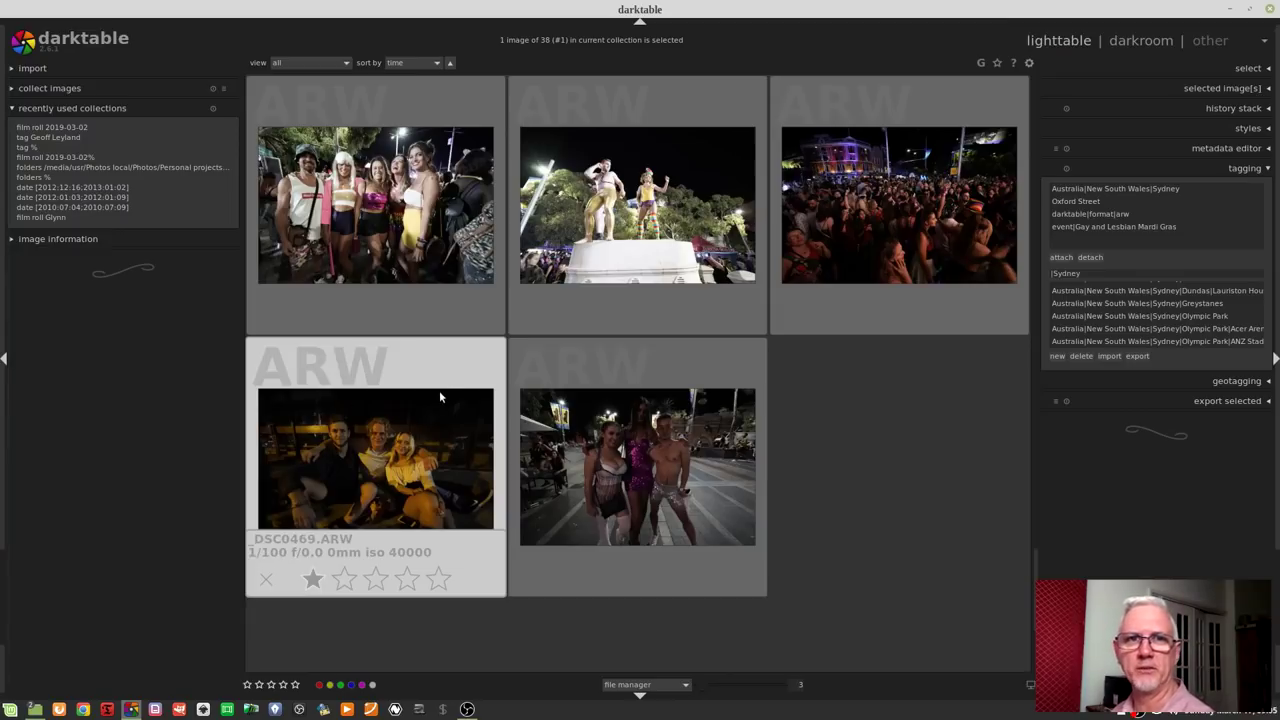
{"action": "scroll", "coordinate": [480, 366], "scroll_direction": "down", "scroll_amount": 5}
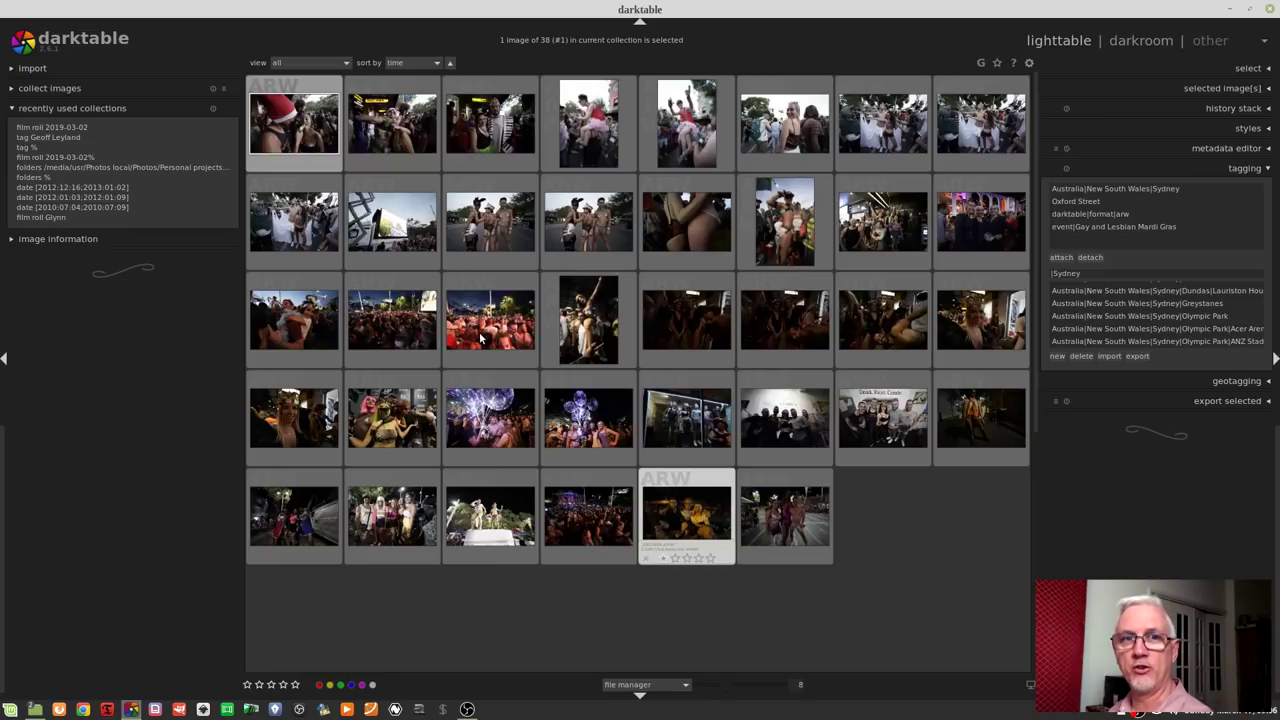
- Sort the thumbnails by rating, select all 22 rated images, then reselect only the first
{"action": "left_click", "coordinate": [409, 63]}
{"action": "left_click", "coordinate": [408, 76]}
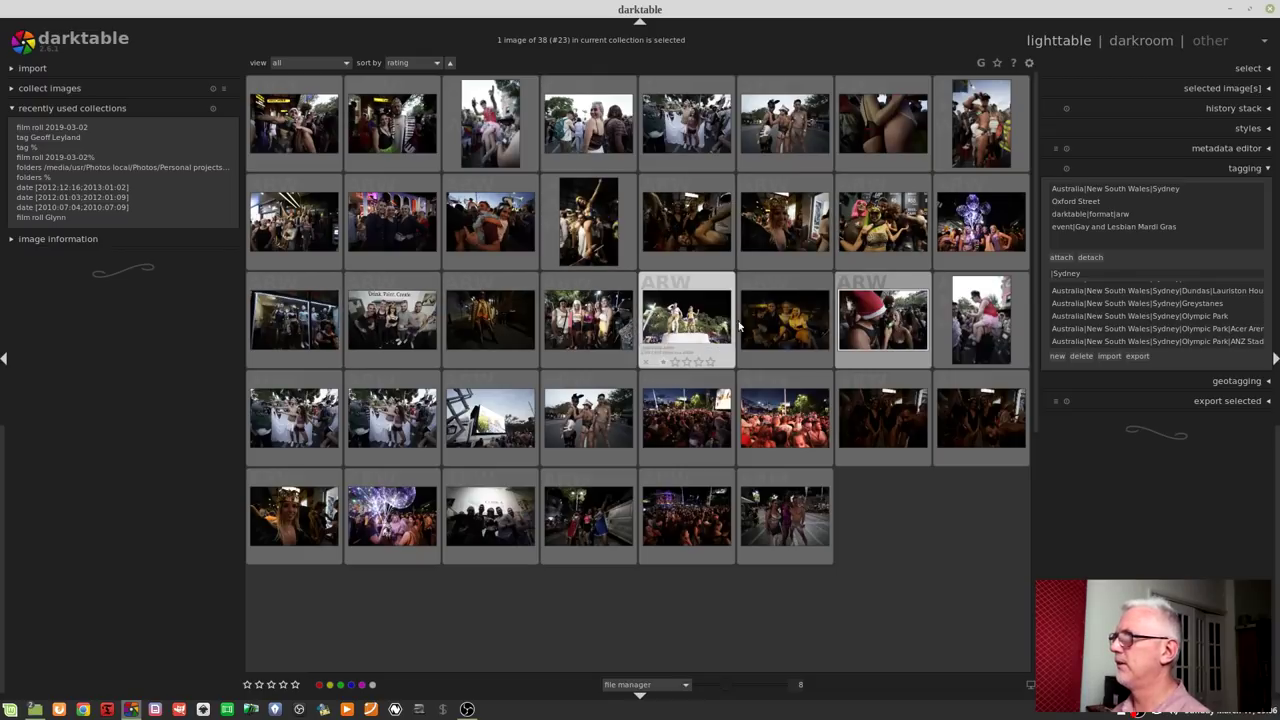
{"action": "left_click", "coordinate": [798, 330]}
{"action": "left_click", "coordinate": [323, 142], "text": "shift"}
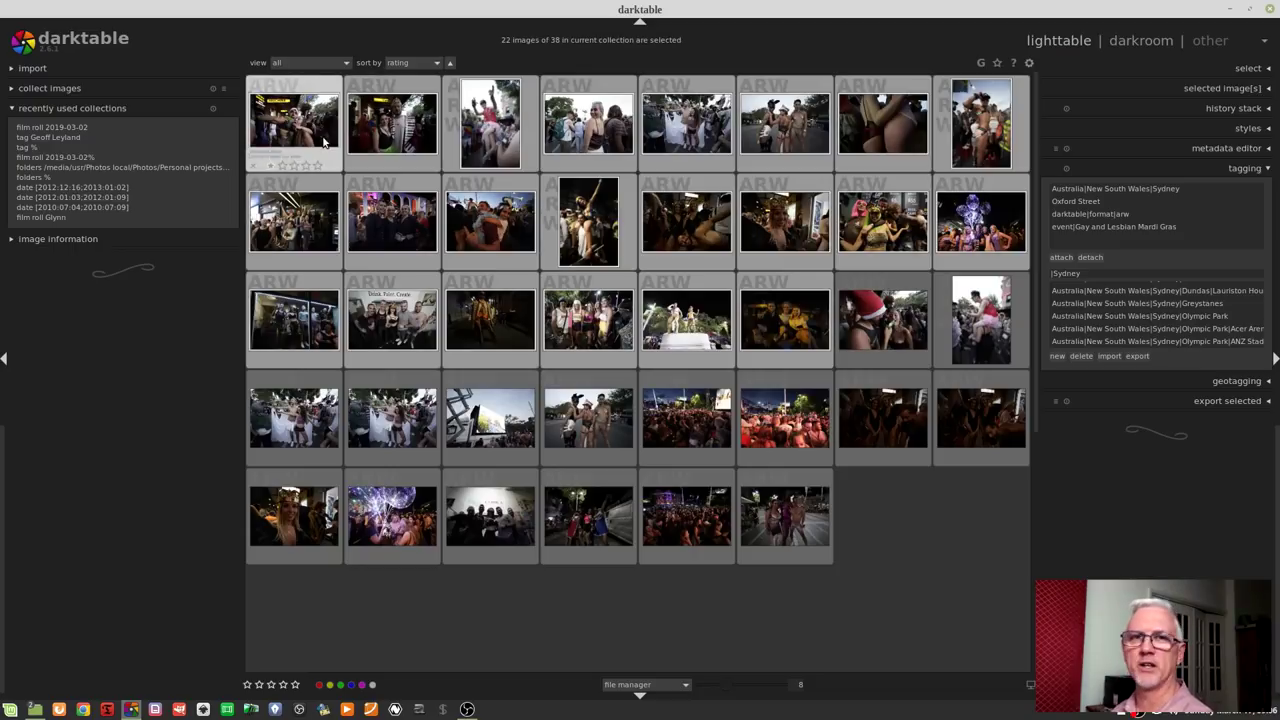
{"action": "left_click", "coordinate": [323, 142]}
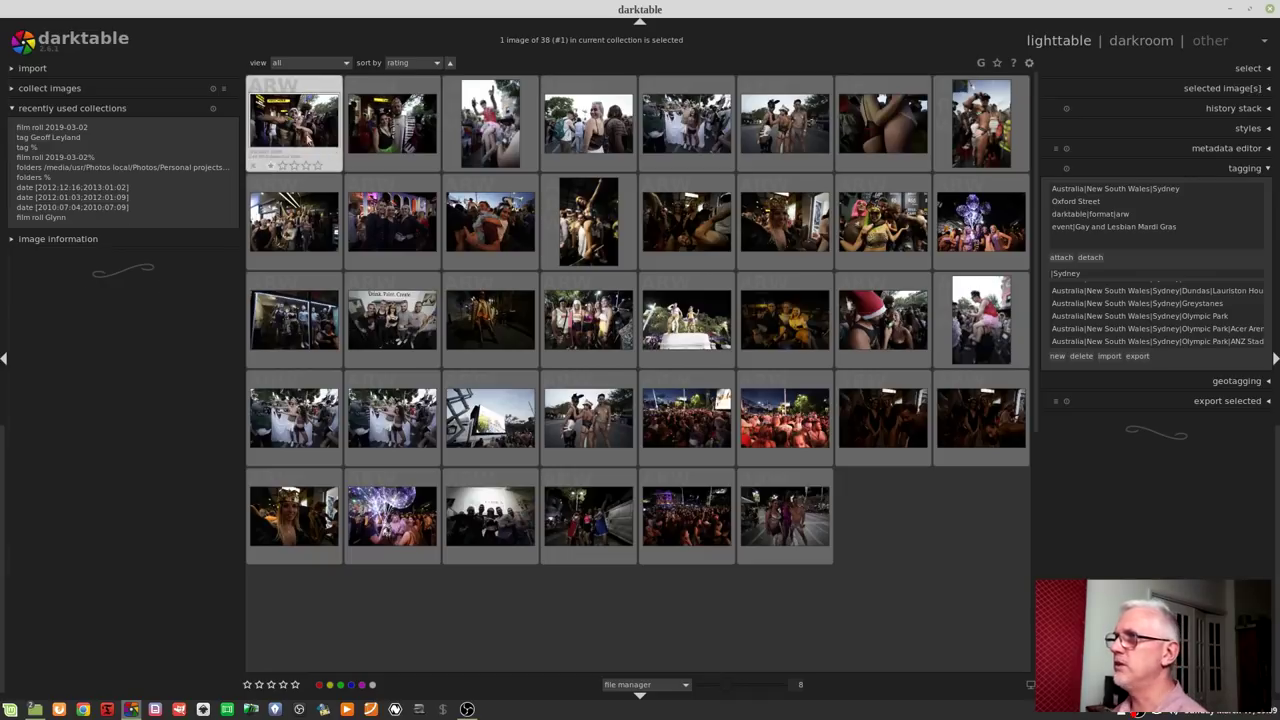
- Open the first image in darkroom and tighten its crop around the couple with the water pistol
{"action": "double_click", "coordinate": [293, 118]}
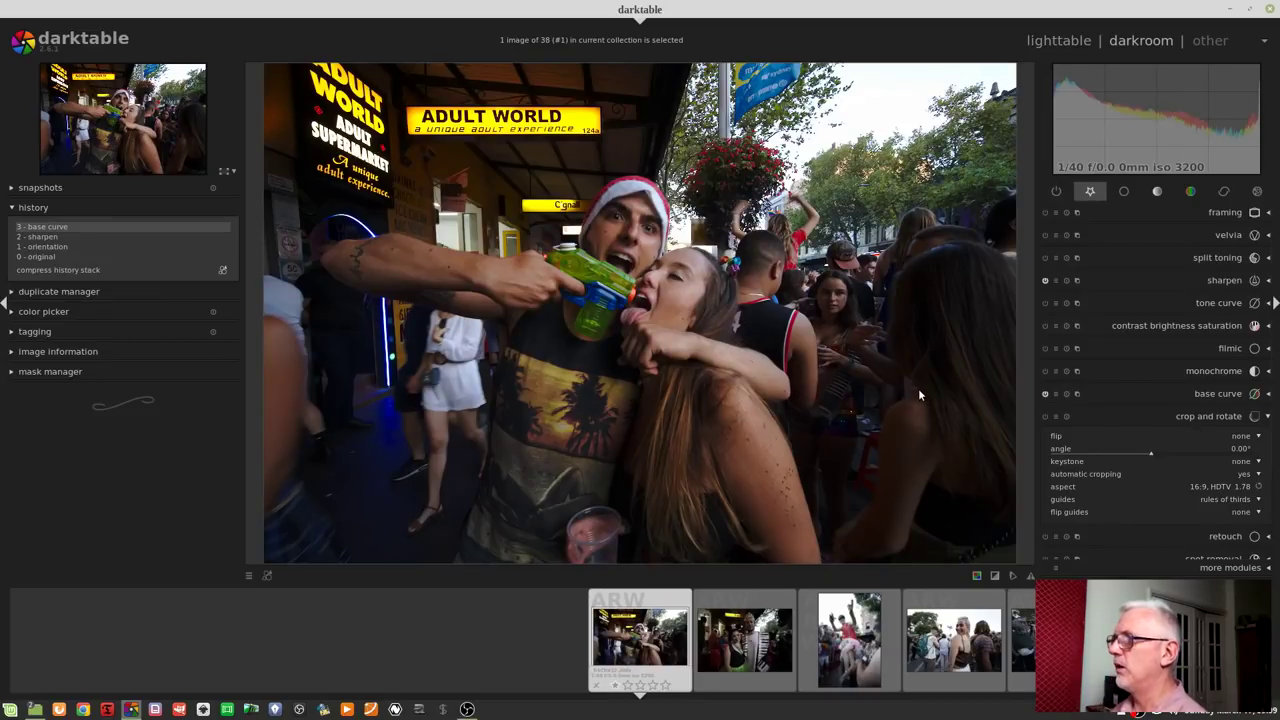
{"action": "left_click", "coordinate": [1203, 488]}
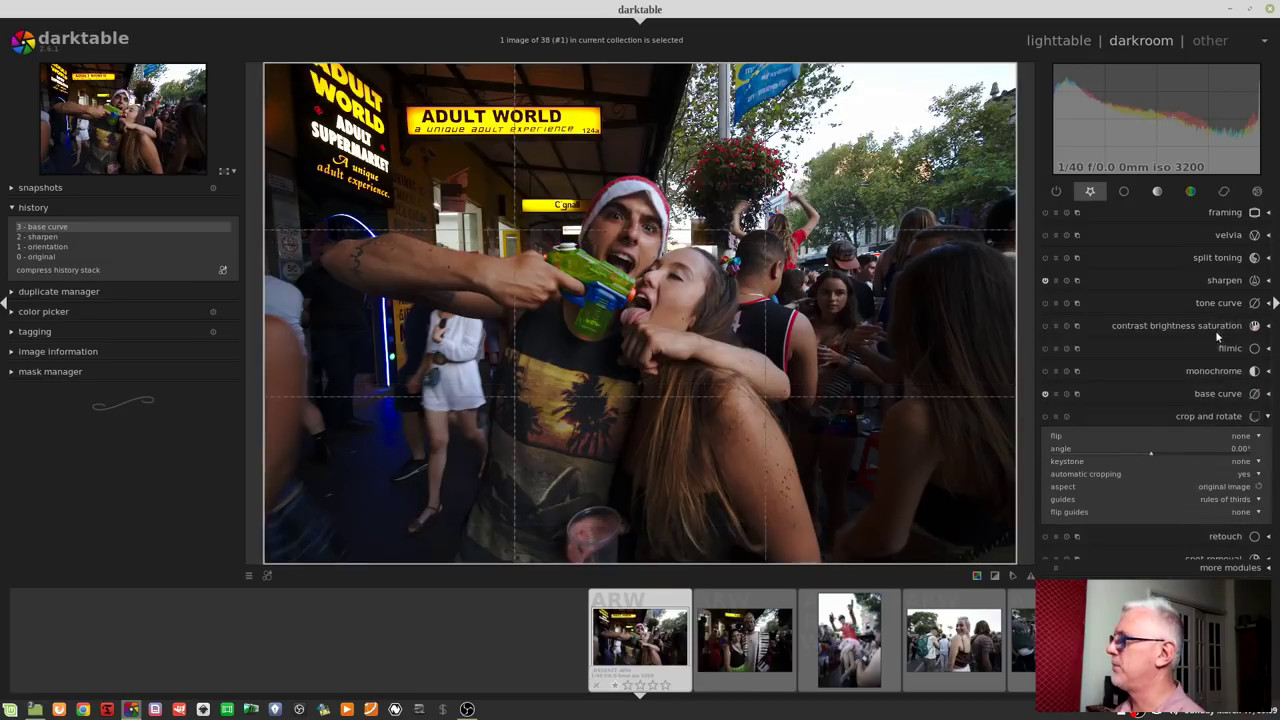
{"action": "left_click_drag", "start_coordinate": [1006, 78], "coordinate": [931, 220]}
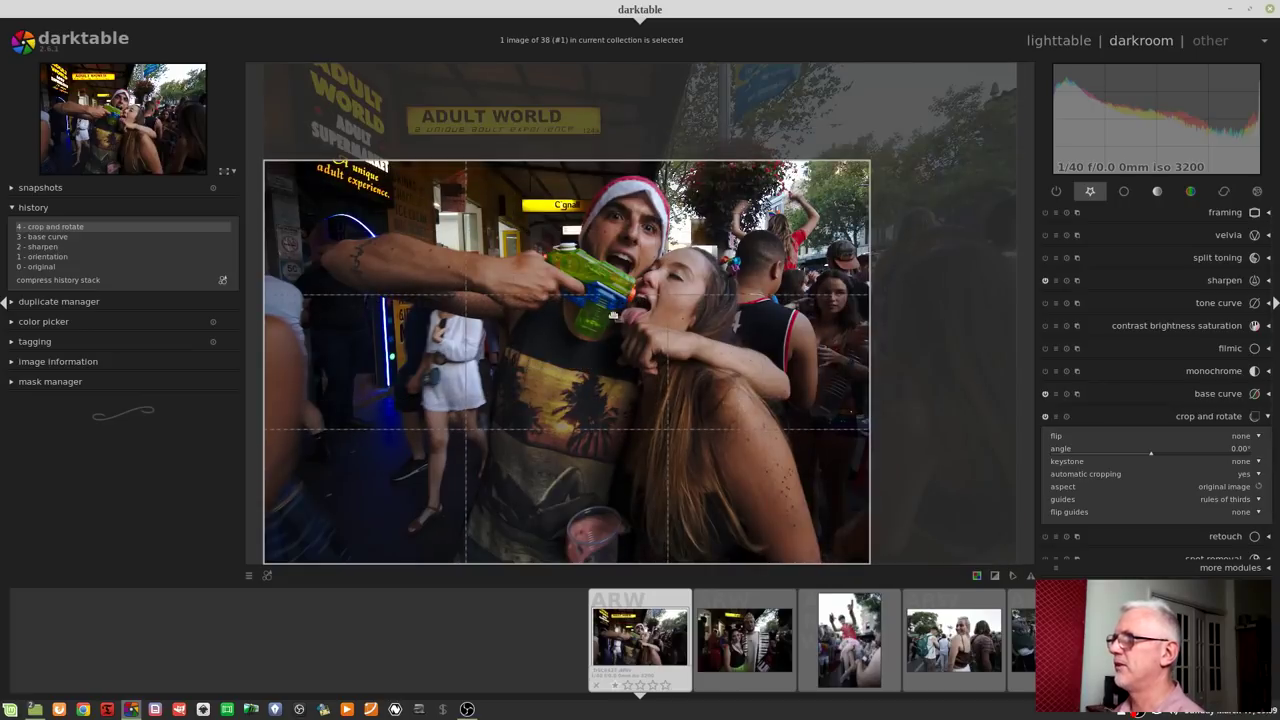
{"action": "left_click_drag", "start_coordinate": [625, 321], "coordinate": [657, 322]}
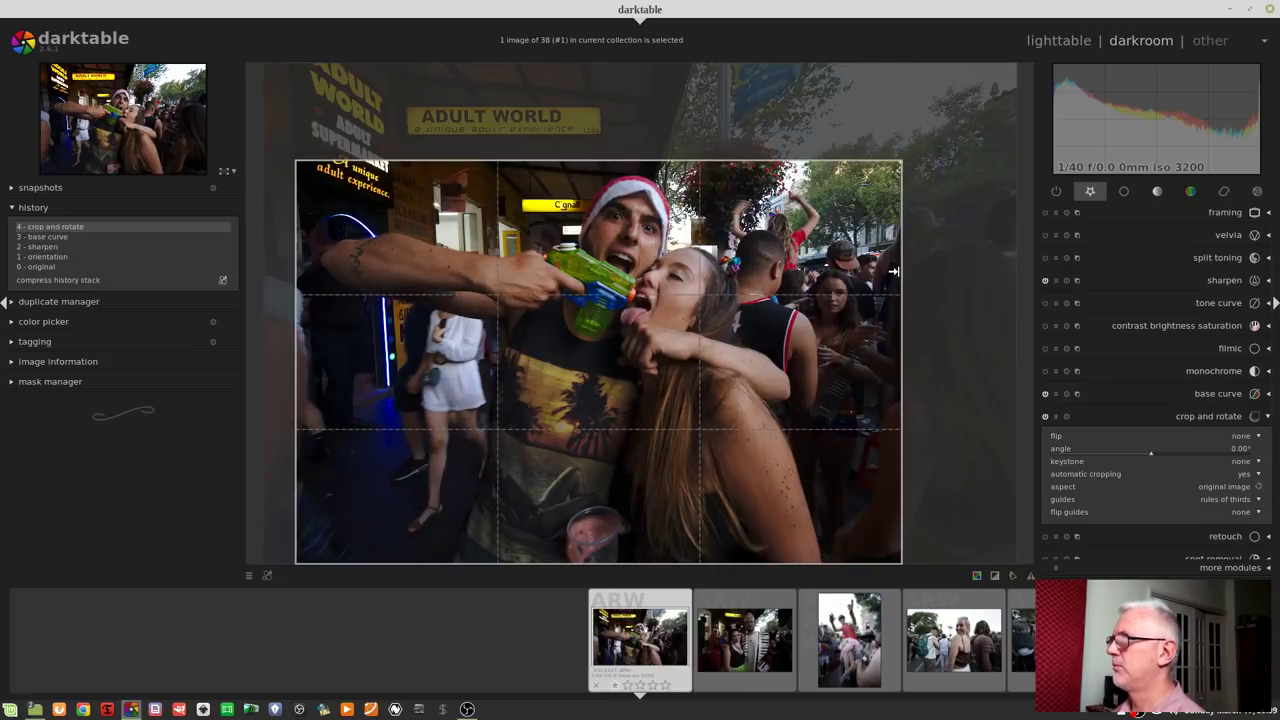
{"action": "left_click_drag", "start_coordinate": [893, 270], "coordinate": [873, 284]}
{"action": "double_click", "coordinate": [590, 337]}
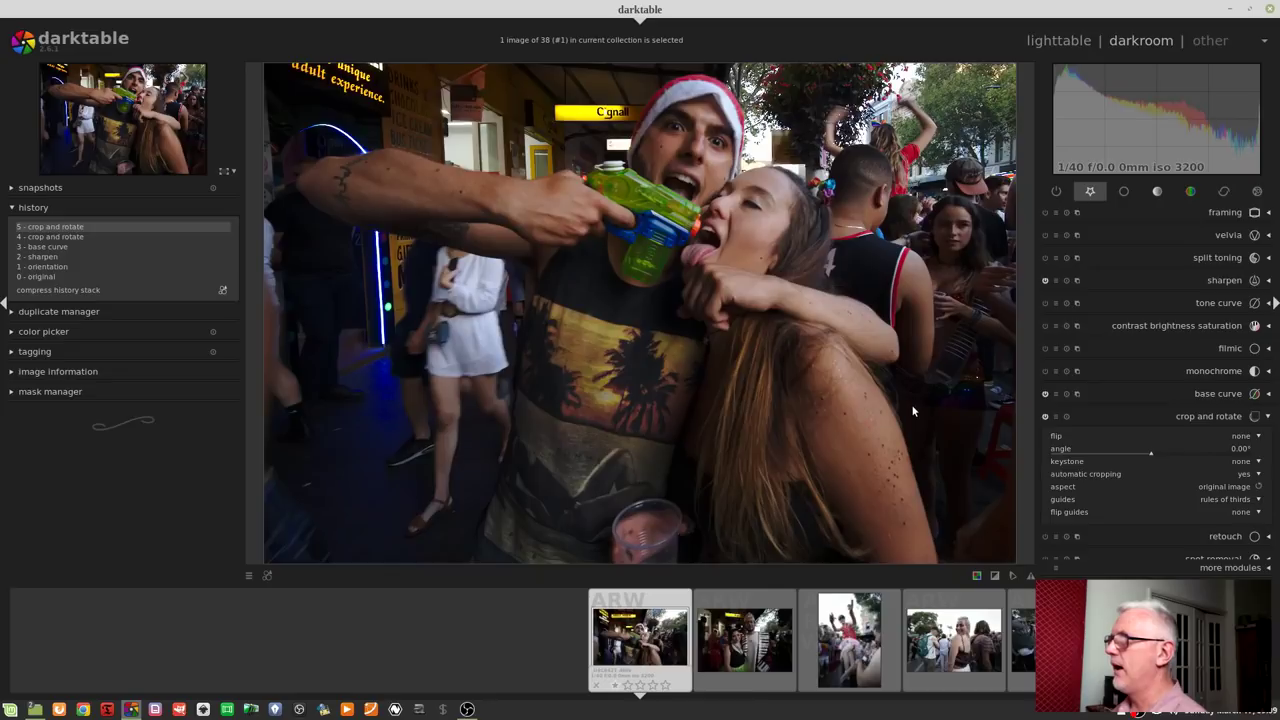
- Move to the Cygnall couple photo and crop it square, shifted left over the couple
{"action": "key", "text": "space"}
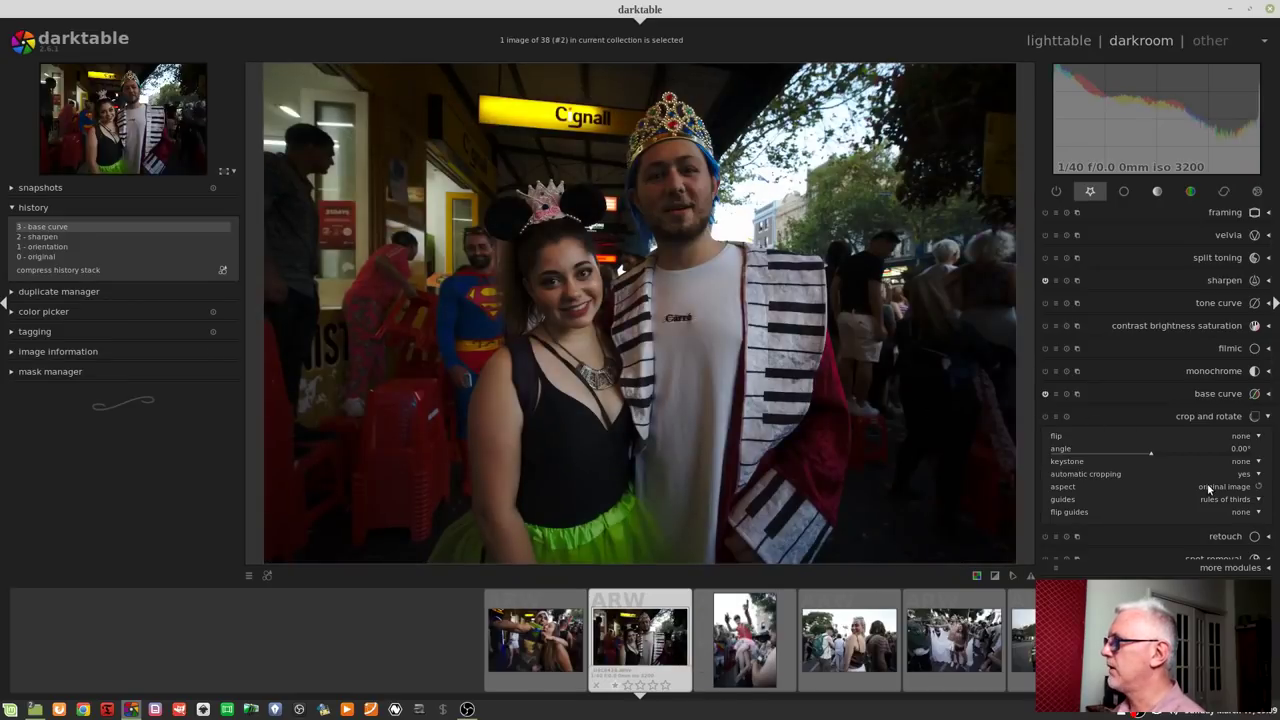
{"action": "left_click", "coordinate": [1208, 488]}
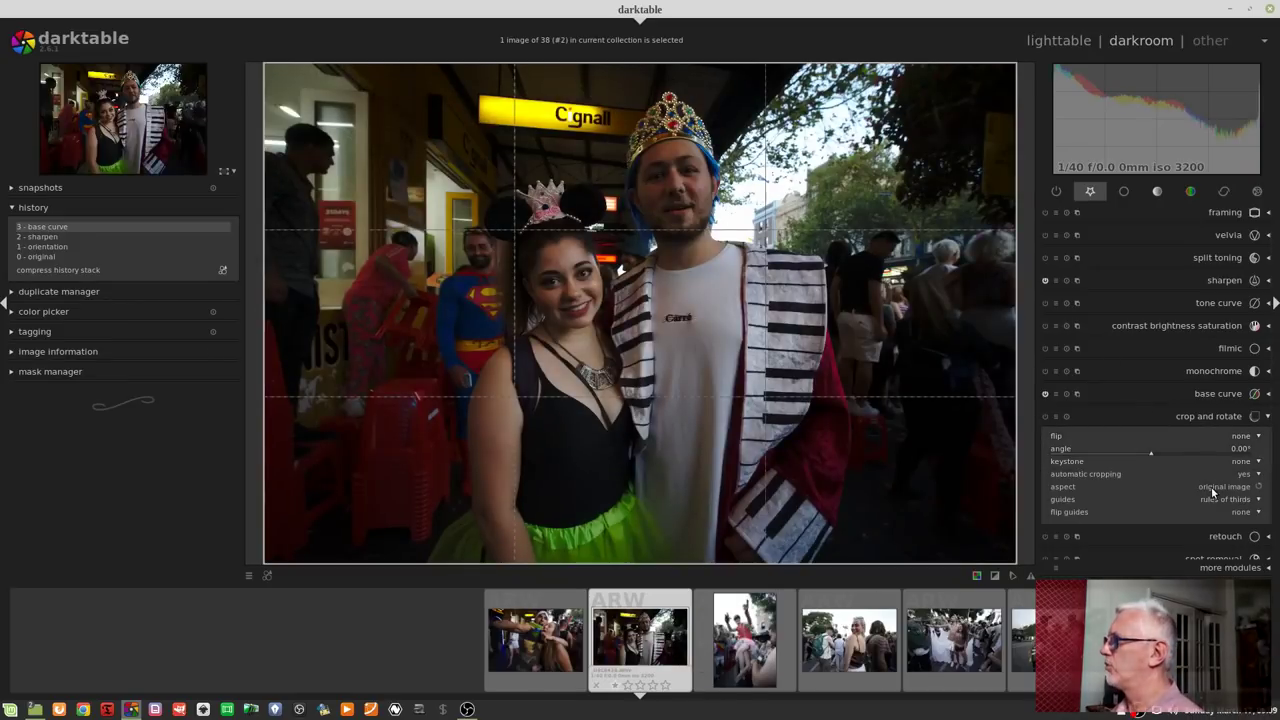
{"action": "left_click", "coordinate": [1213, 492]}
{"action": "left_click", "coordinate": [1218, 500]}
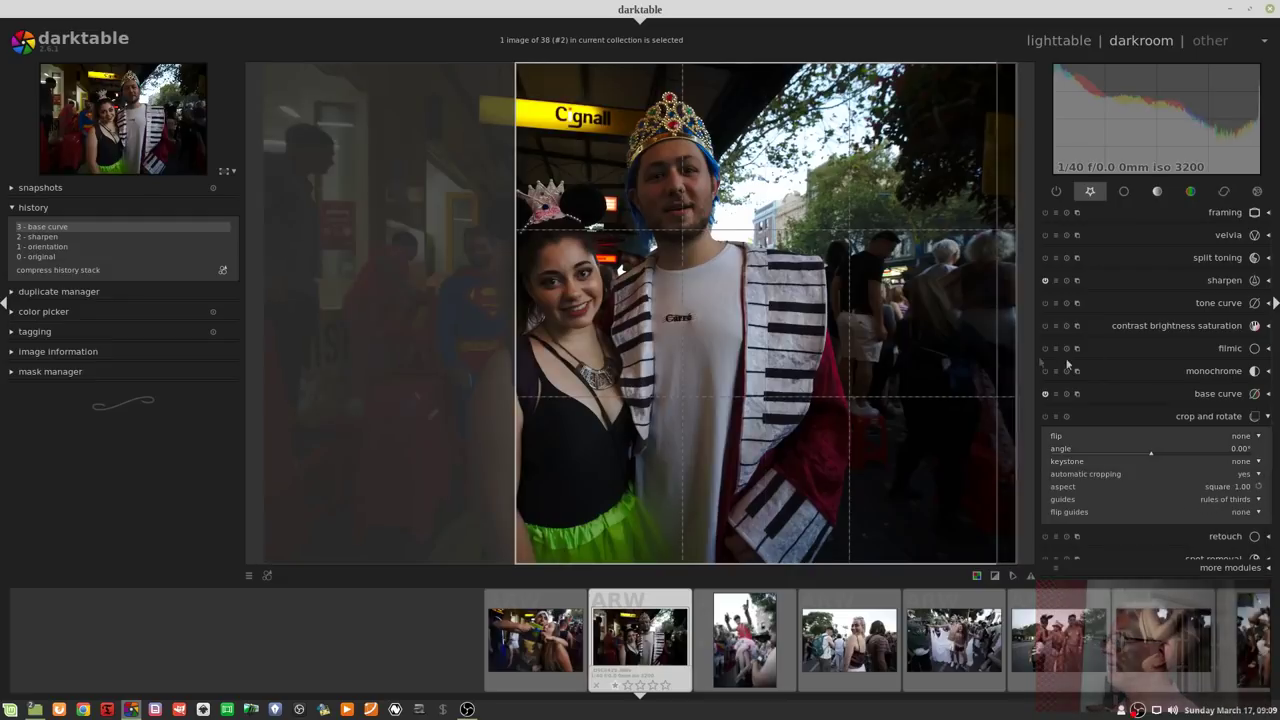
{"action": "left_click_drag", "start_coordinate": [1010, 362], "coordinate": [889, 362]}
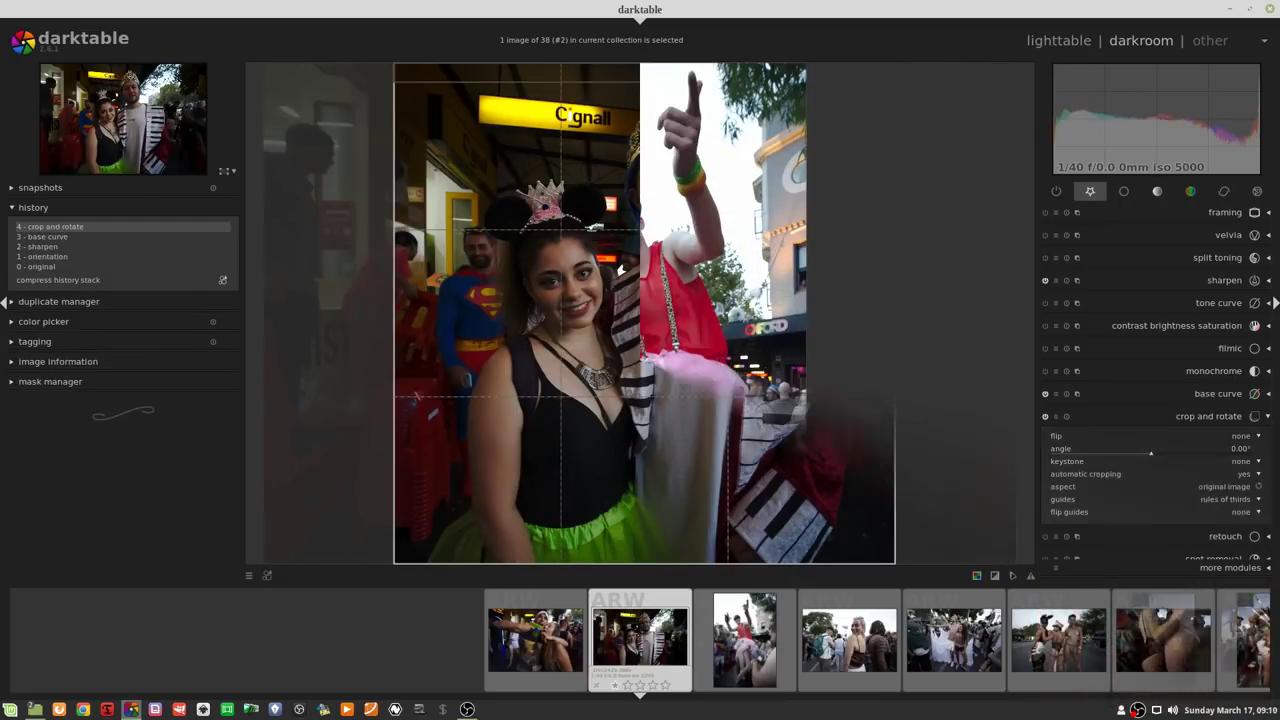
- Step forward through the collection to image #22
{"action": "key", "text": "space"}
{"action": "key", "text": "space"}
{"action": "key", "text": "space"}
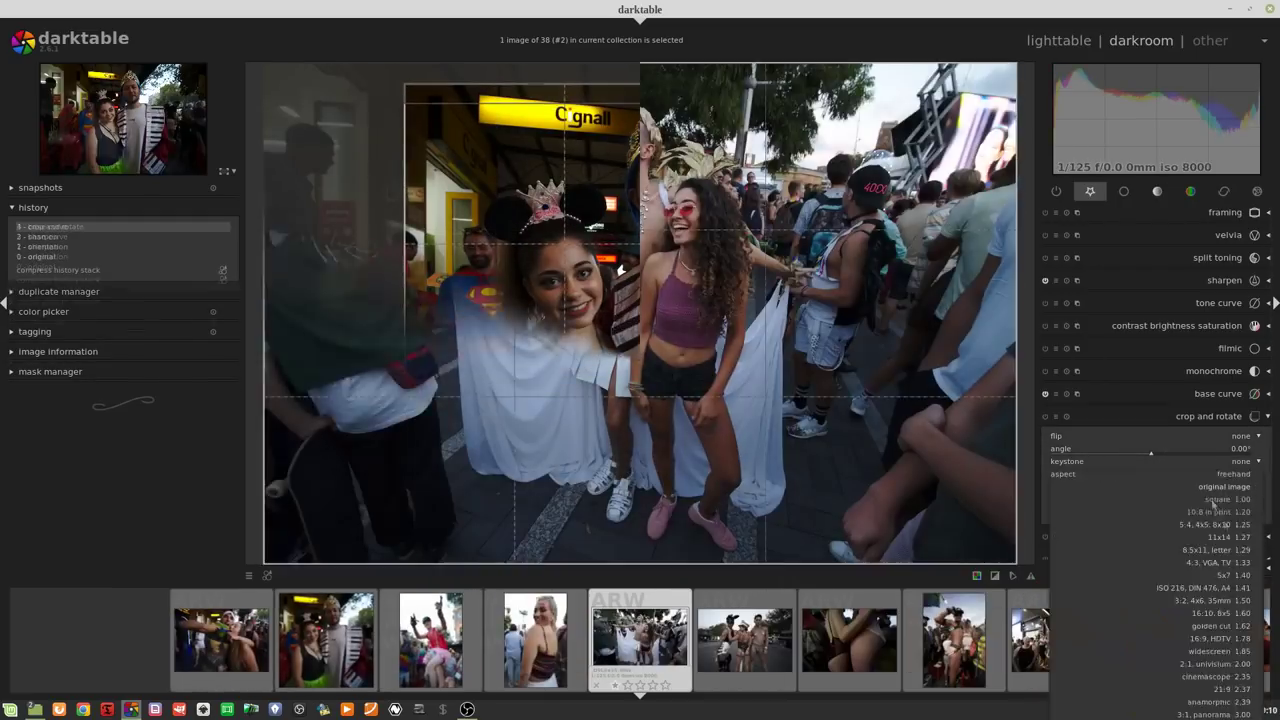
{"action": "key", "text": "space"}
{"action": "key", "text": "space"}
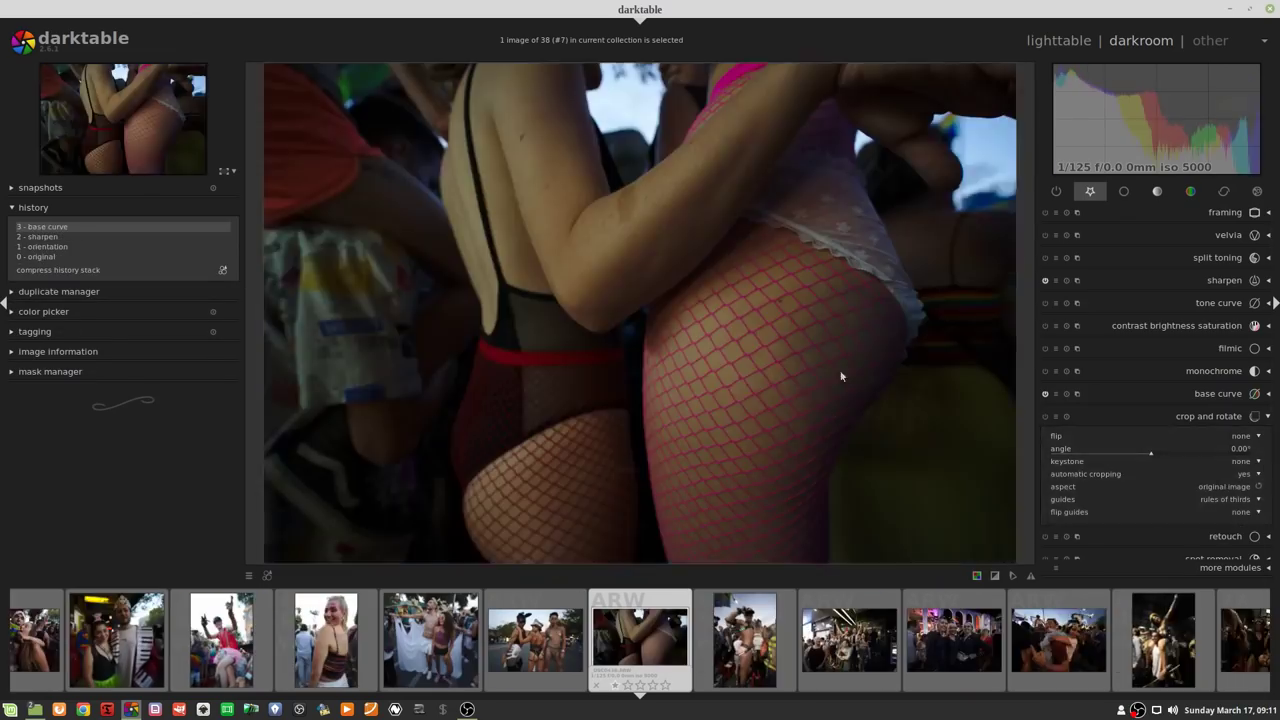
{"action": "key", "text": "space"}
{"action": "key", "text": "space"}
{"action": "key", "text": "space"}
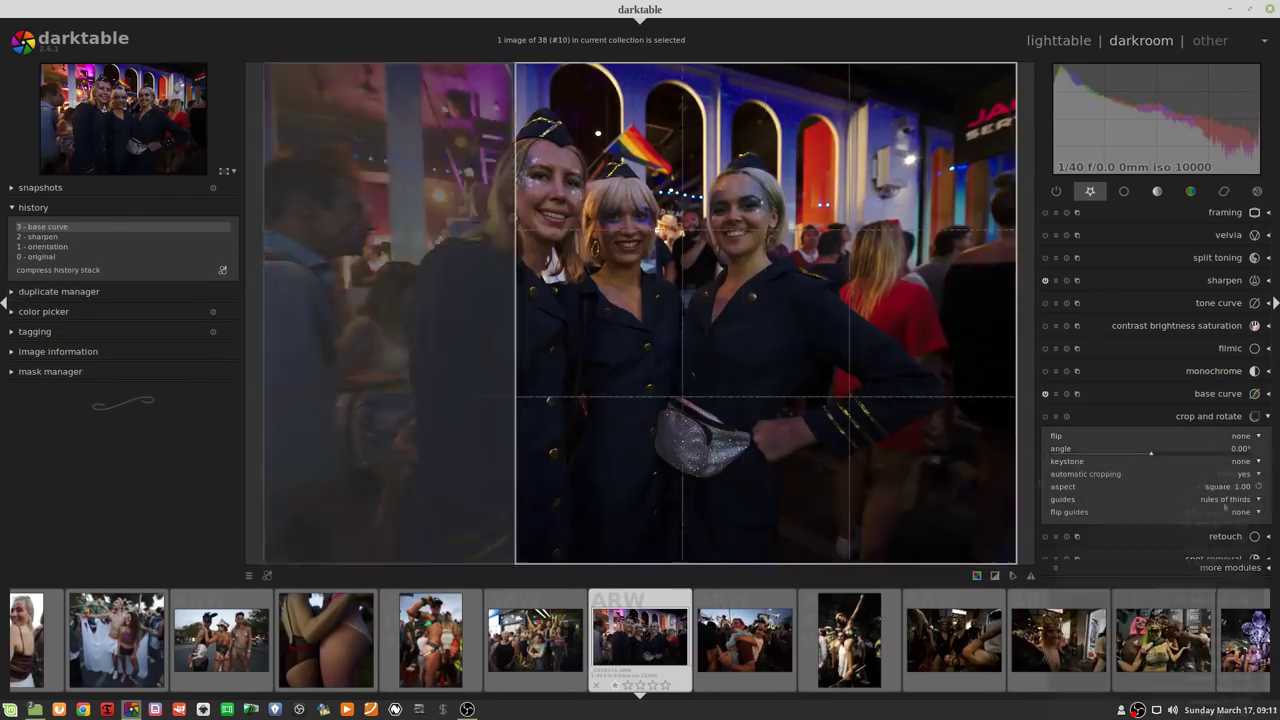
{"action": "key", "text": "space"}
{"action": "key", "text": "space"}
{"action": "key", "text": "space"}
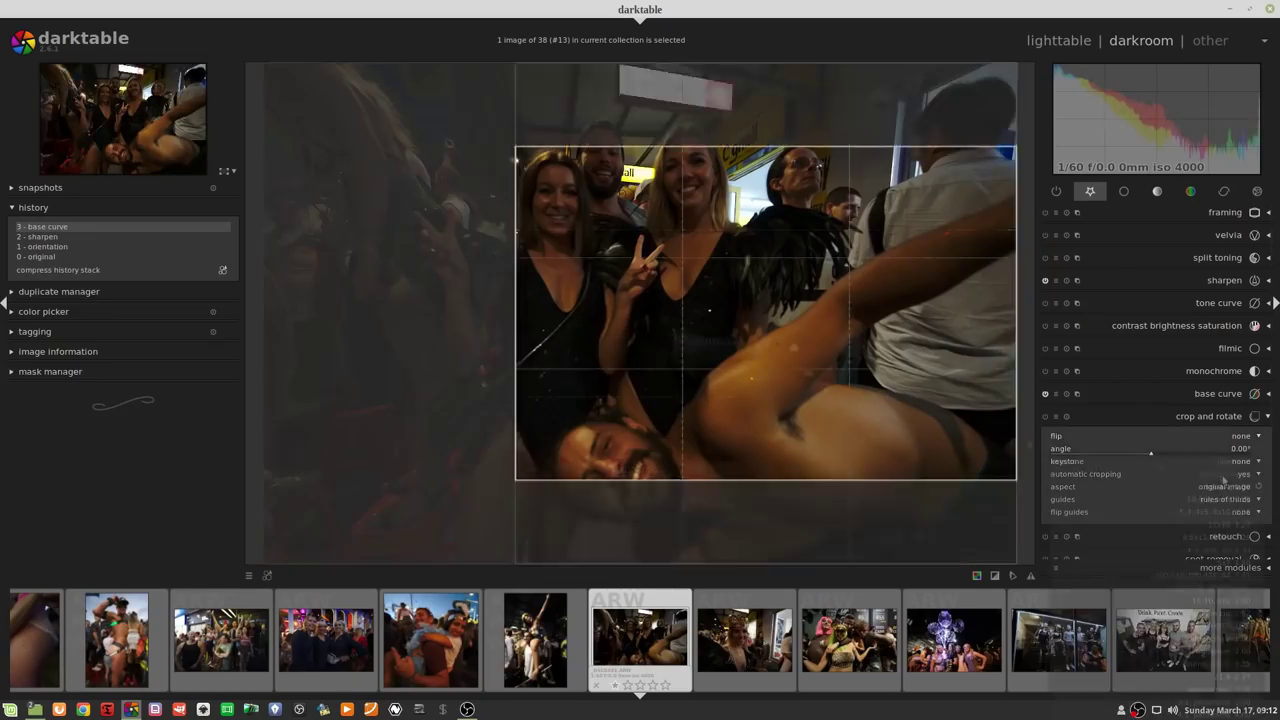
{"action": "key", "text": "space"}
{"action": "key", "text": "space"}
{"action": "key", "text": "space"}
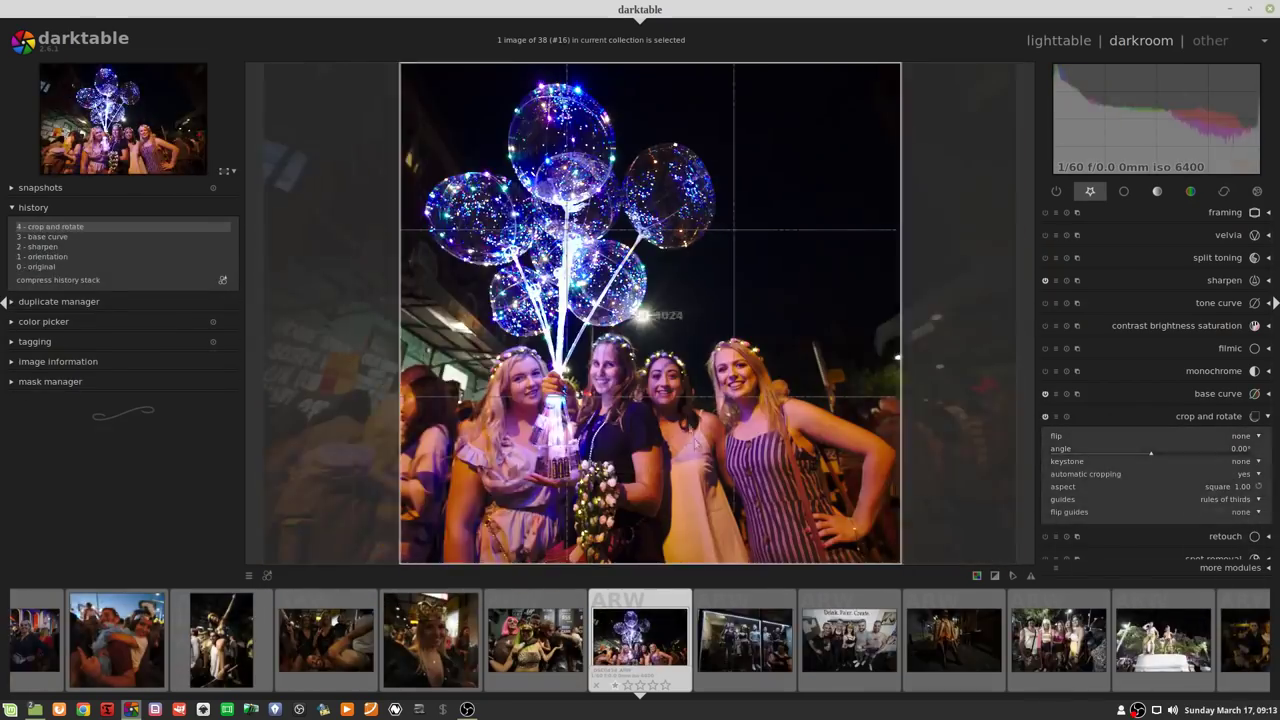
{"action": "key", "text": "space"}
{"action": "key", "text": "space"}
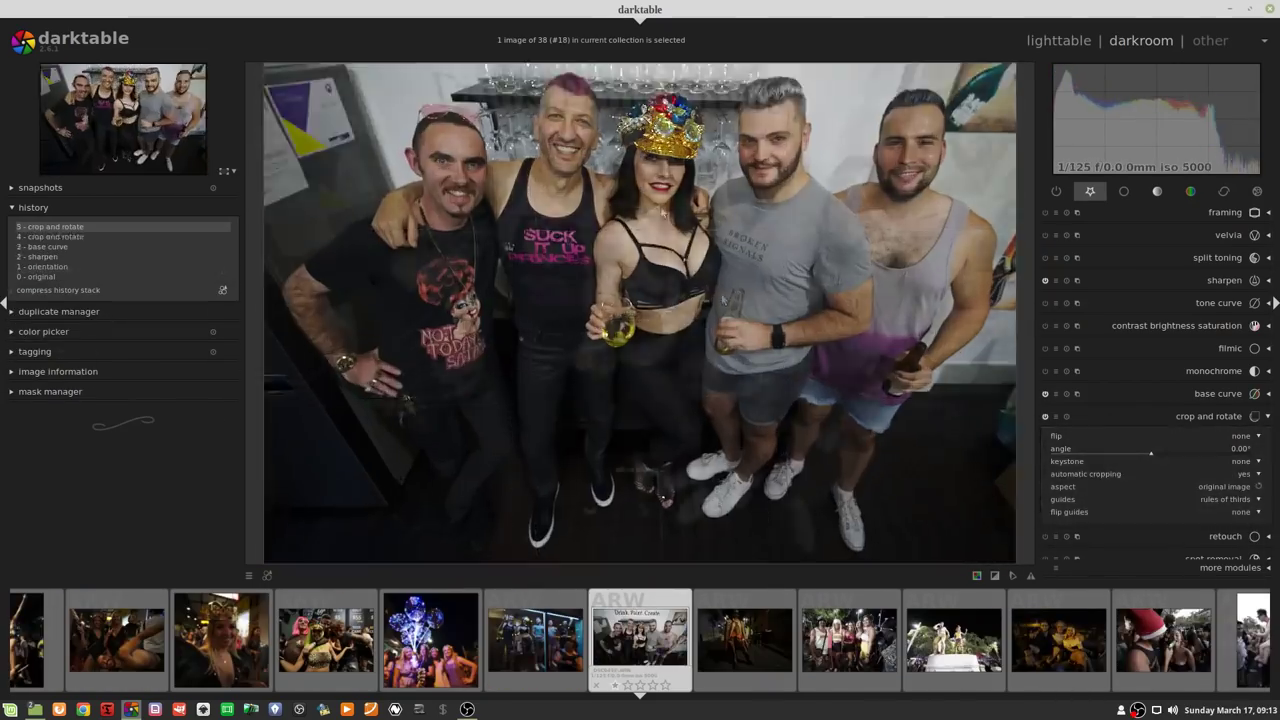
{"action": "key", "text": "space"}
{"action": "key", "text": "space"}
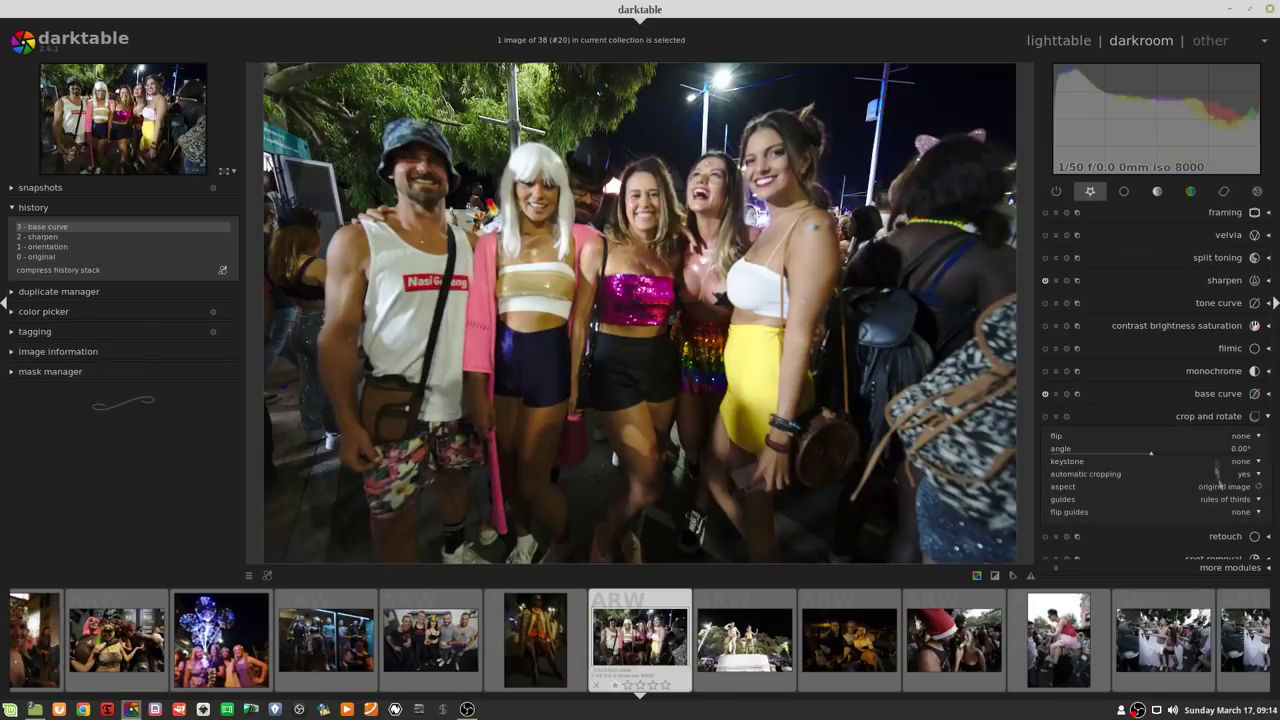
{"action": "key", "text": "space"}
{"action": "key", "text": "space"}
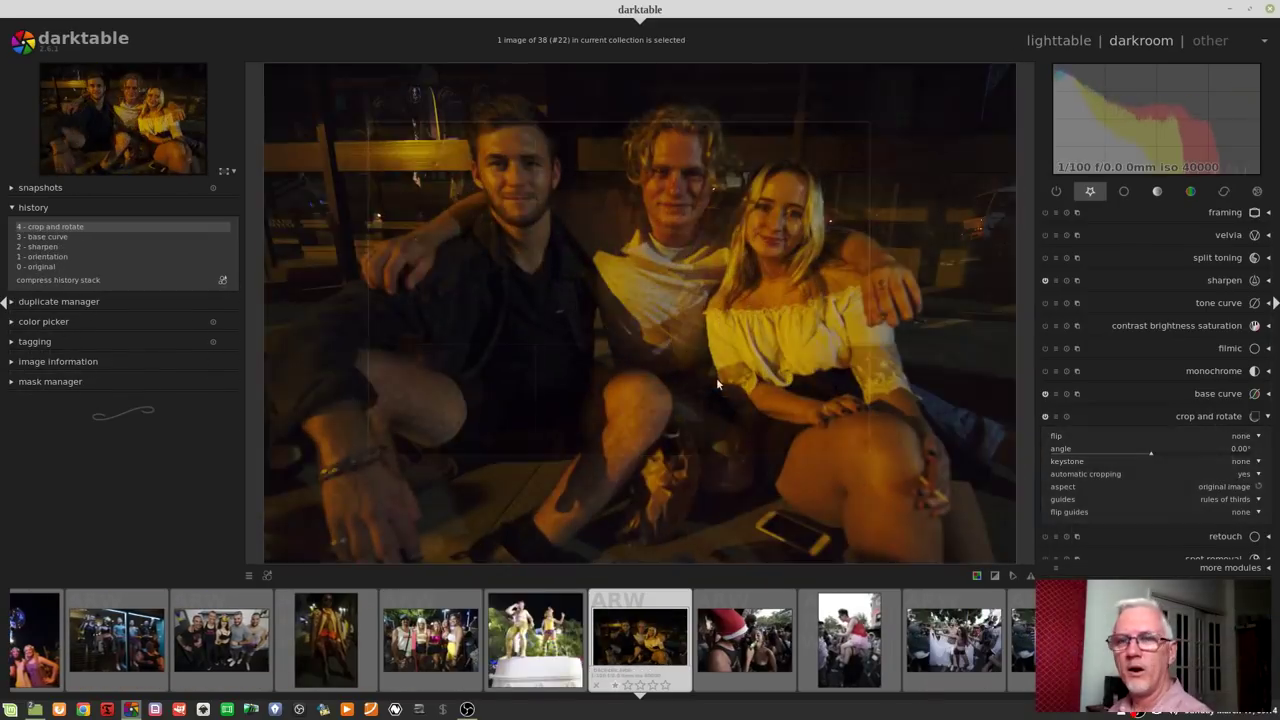
- Return to lighttable and reopen the first photo, the water-pistol couple, in darkroom
{"action": "key", "text": "l"}
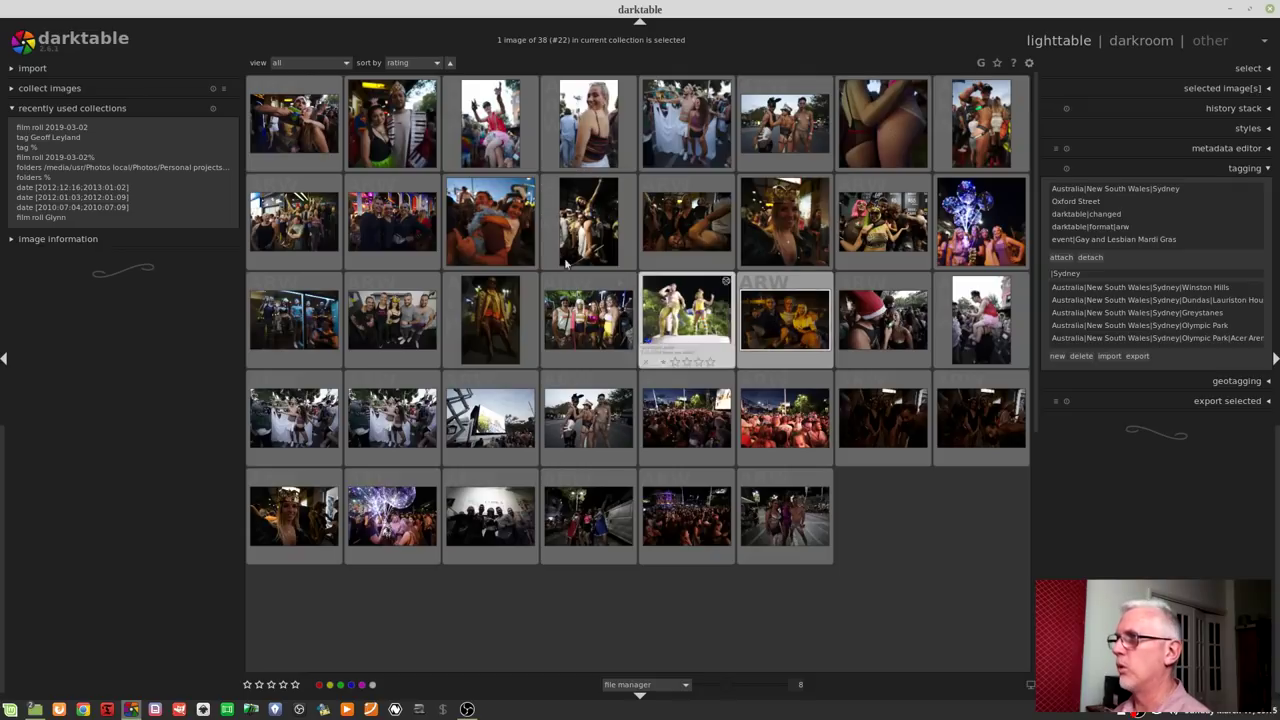
{"action": "double_click", "coordinate": [273, 125]}
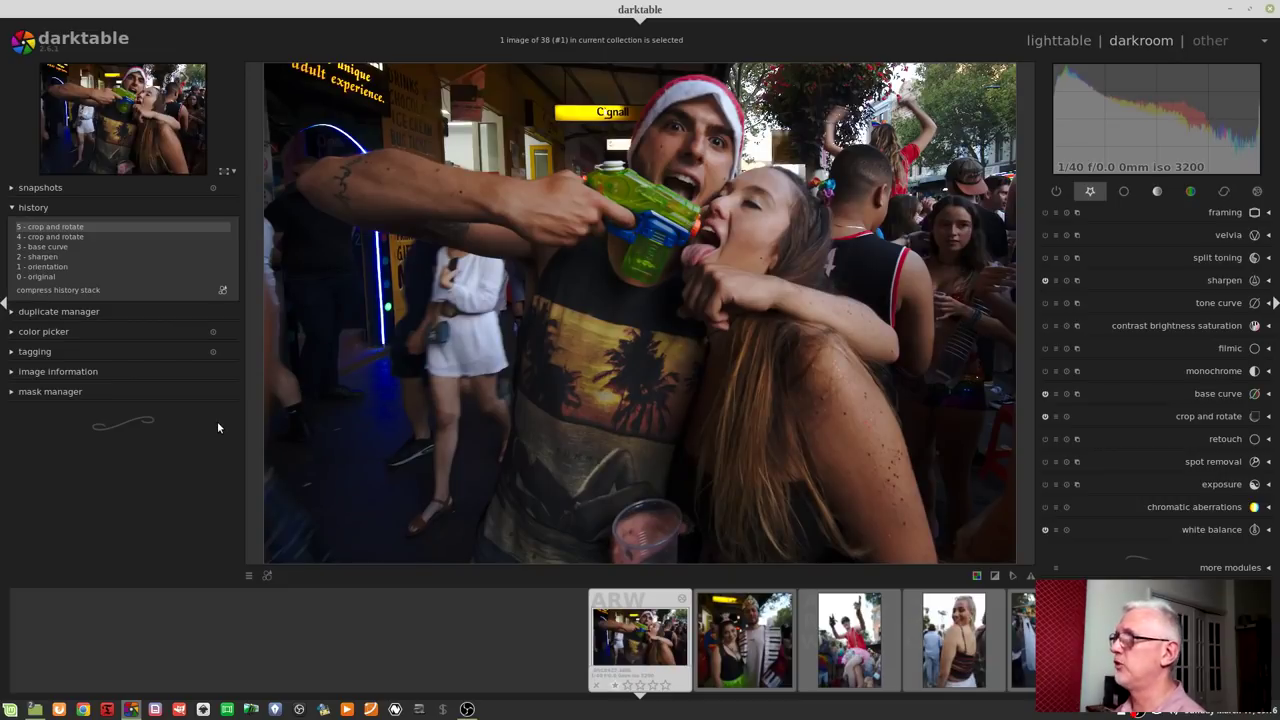
- Move to the Cygnall couple photo and raise the tone curve to brighten it
{"action": "key", "text": "space"}
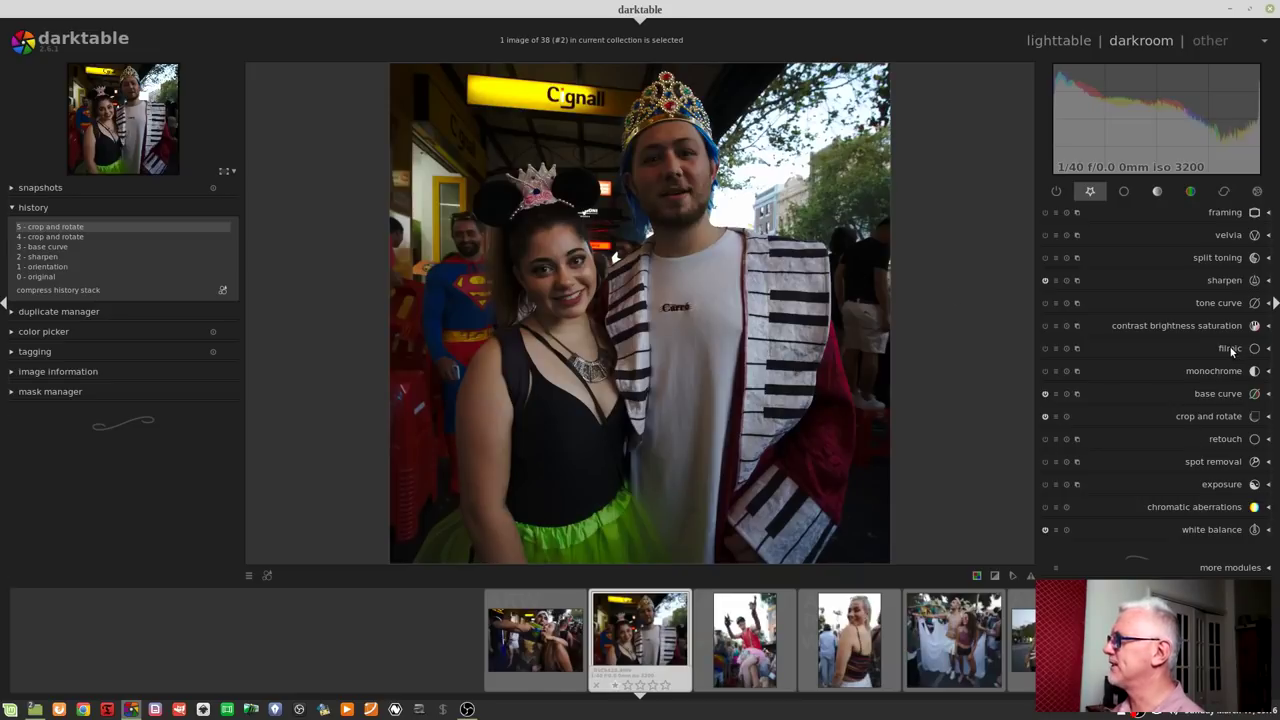
{"action": "left_click", "coordinate": [1216, 304]}
{"action": "left_click_drag", "start_coordinate": [1212, 307], "coordinate": [1155, 307]}
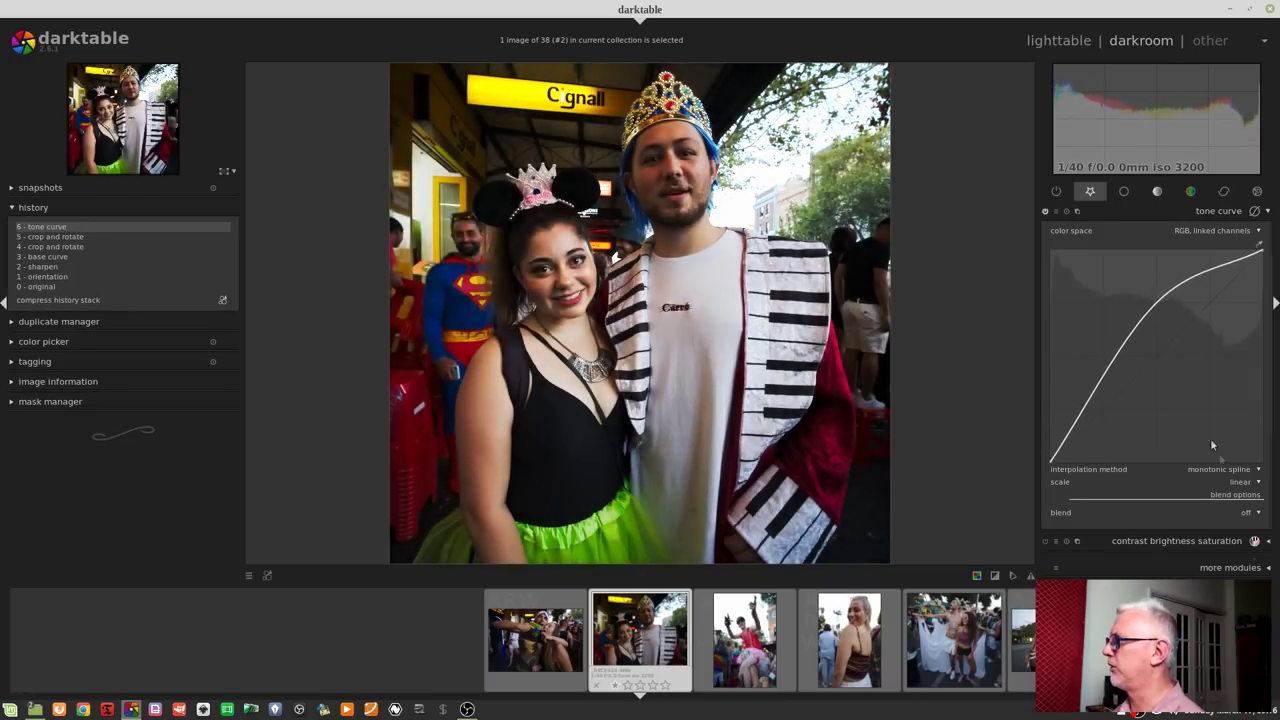
- Confine the tone curve to a drawn elliptical mask over the crowned man's face
{"action": "left_click", "coordinate": [1255, 513]}
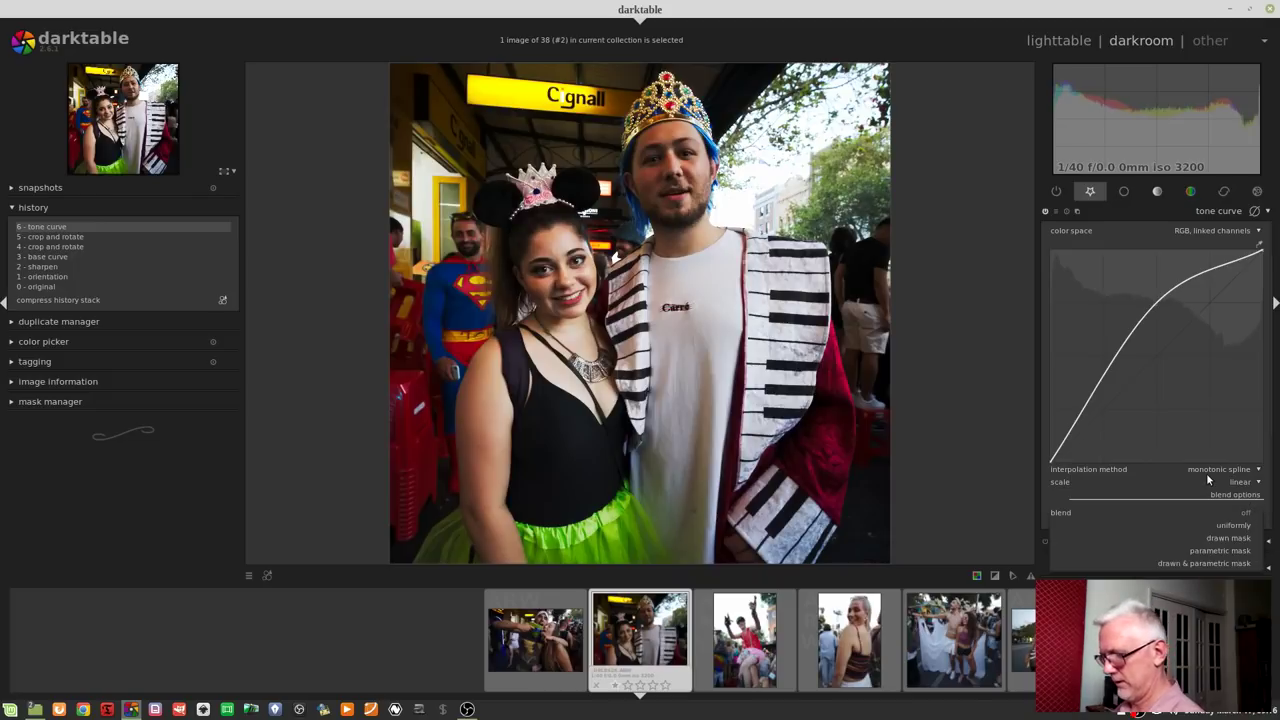
{"action": "key", "text": "ctrl+f"}
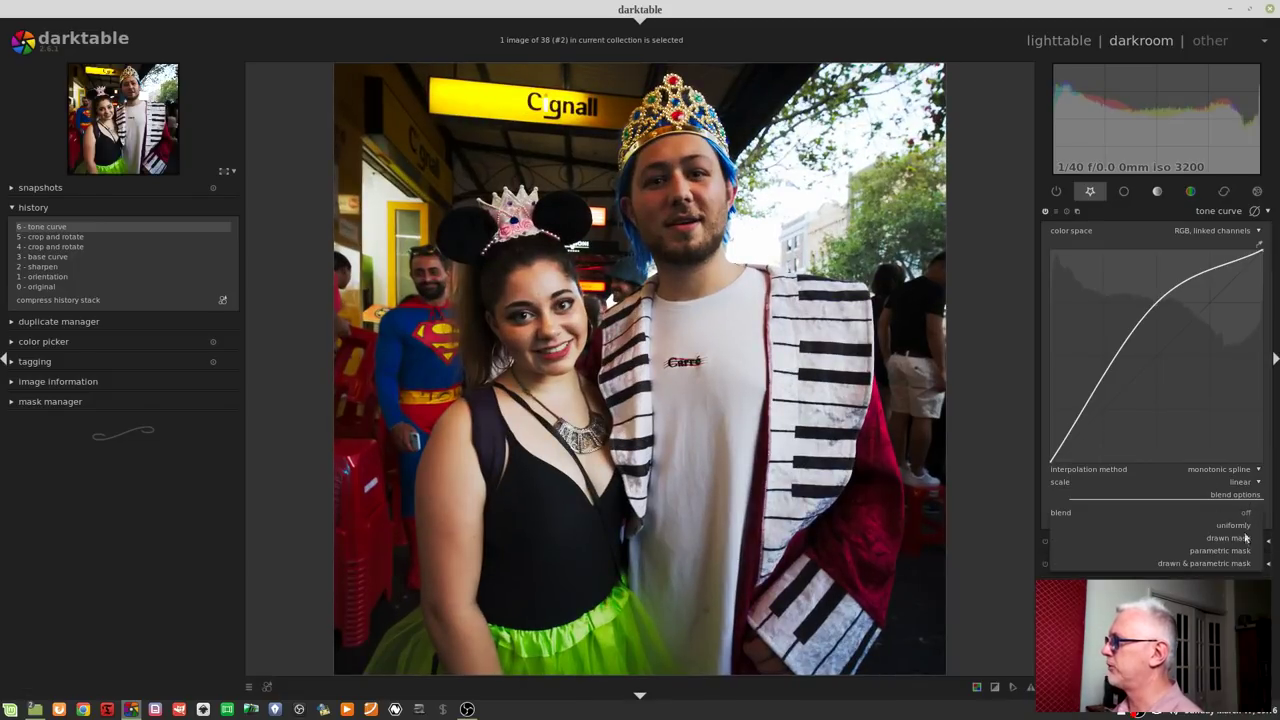
{"action": "left_click", "coordinate": [1227, 540]}
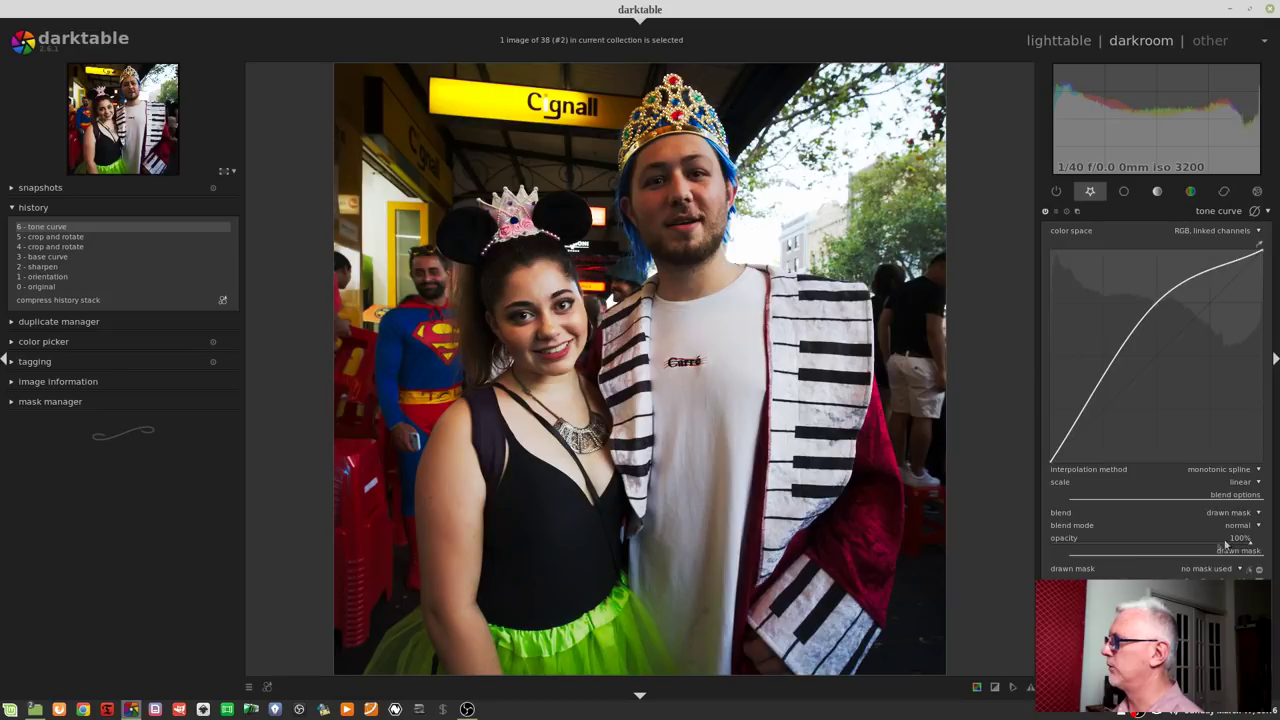
{"action": "left_click", "coordinate": [1249, 569]}
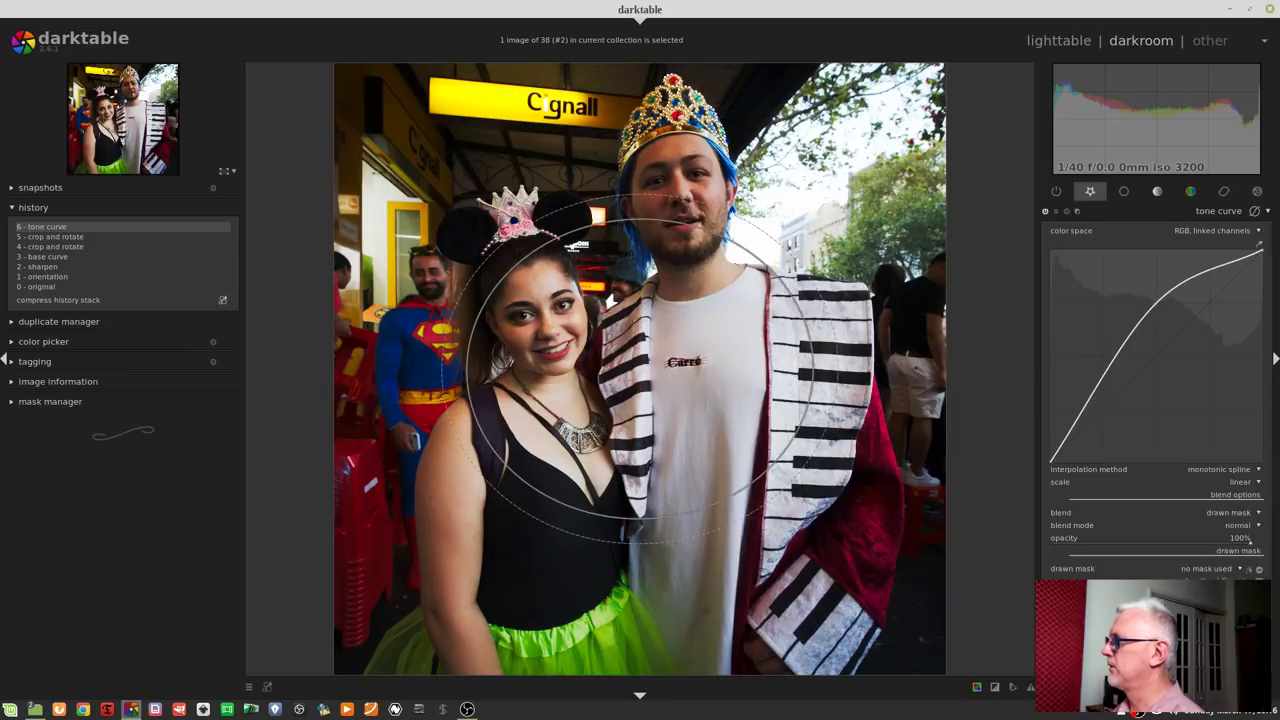
{"action": "left_click", "coordinate": [678, 210]}
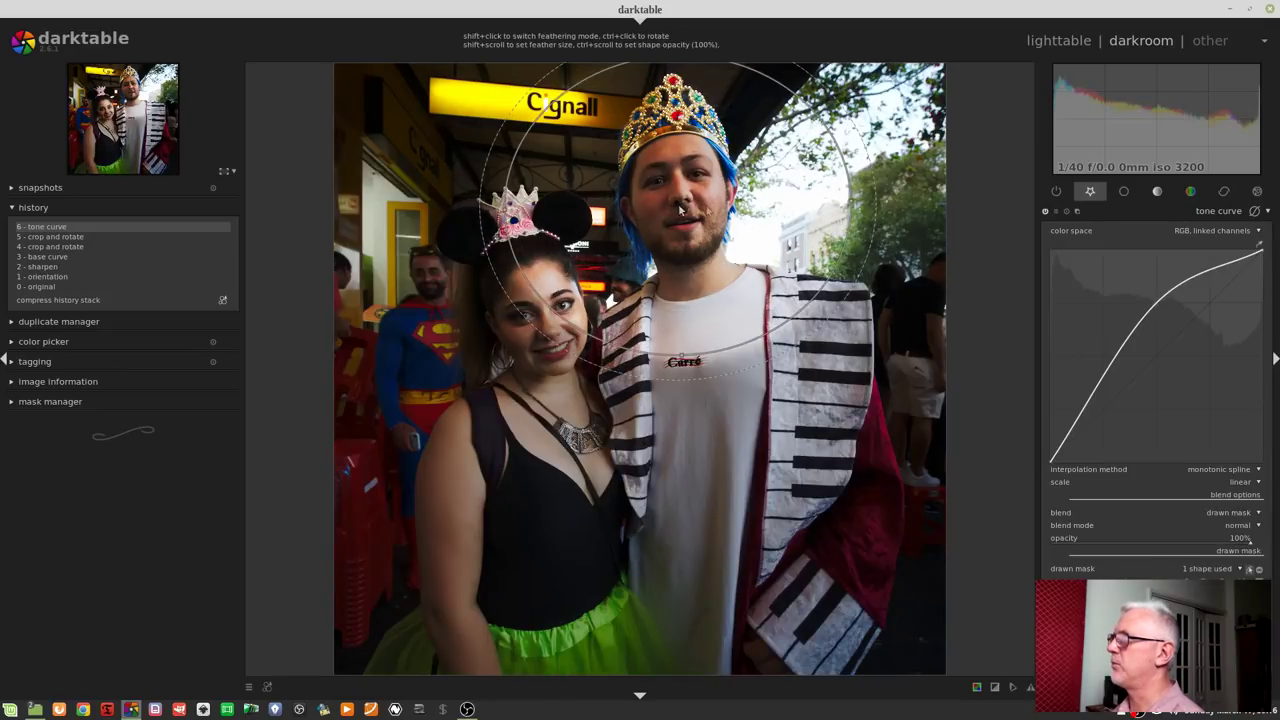
{"action": "left_click_drag", "start_coordinate": [851, 205], "coordinate": [750, 210]}
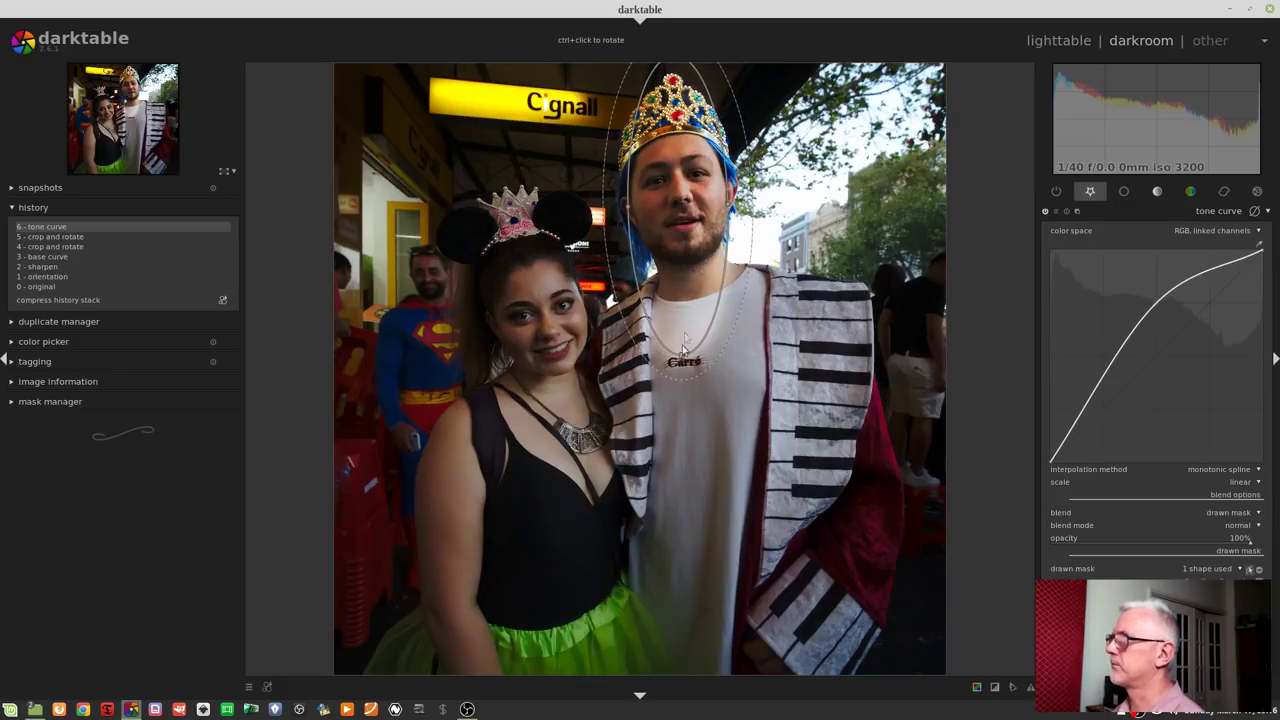
{"action": "left_click_drag", "start_coordinate": [682, 355], "coordinate": [685, 283]}
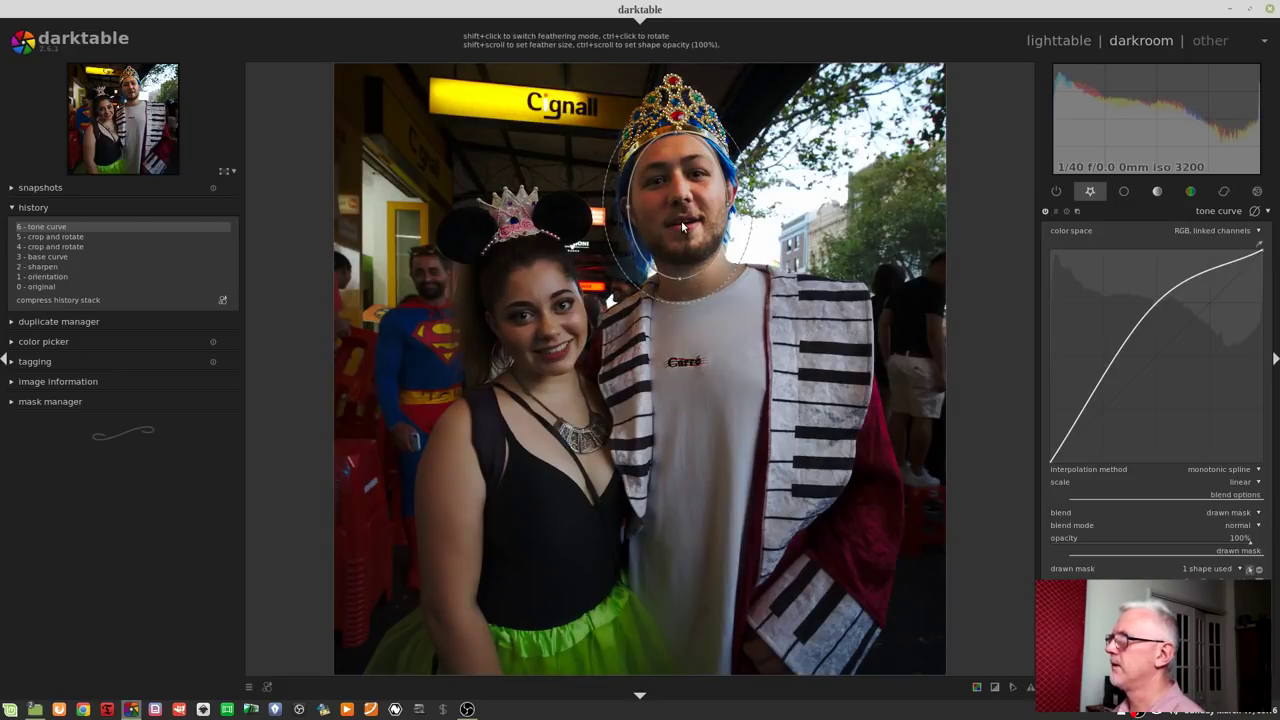
- Collapse the tone curve and compare the photo before and after the edit
{"action": "left_click", "coordinate": [1192, 216]}
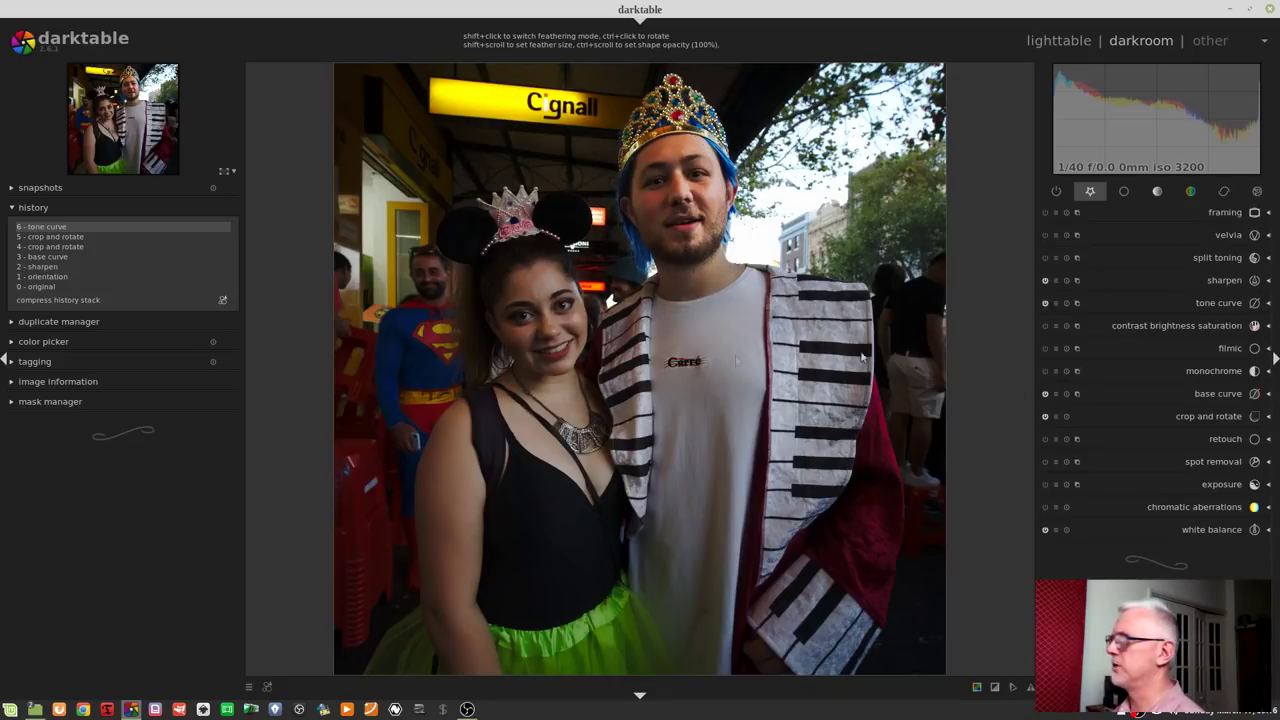
{"action": "left_click", "coordinate": [68, 238]}
{"action": "left_click", "coordinate": [56, 228]}
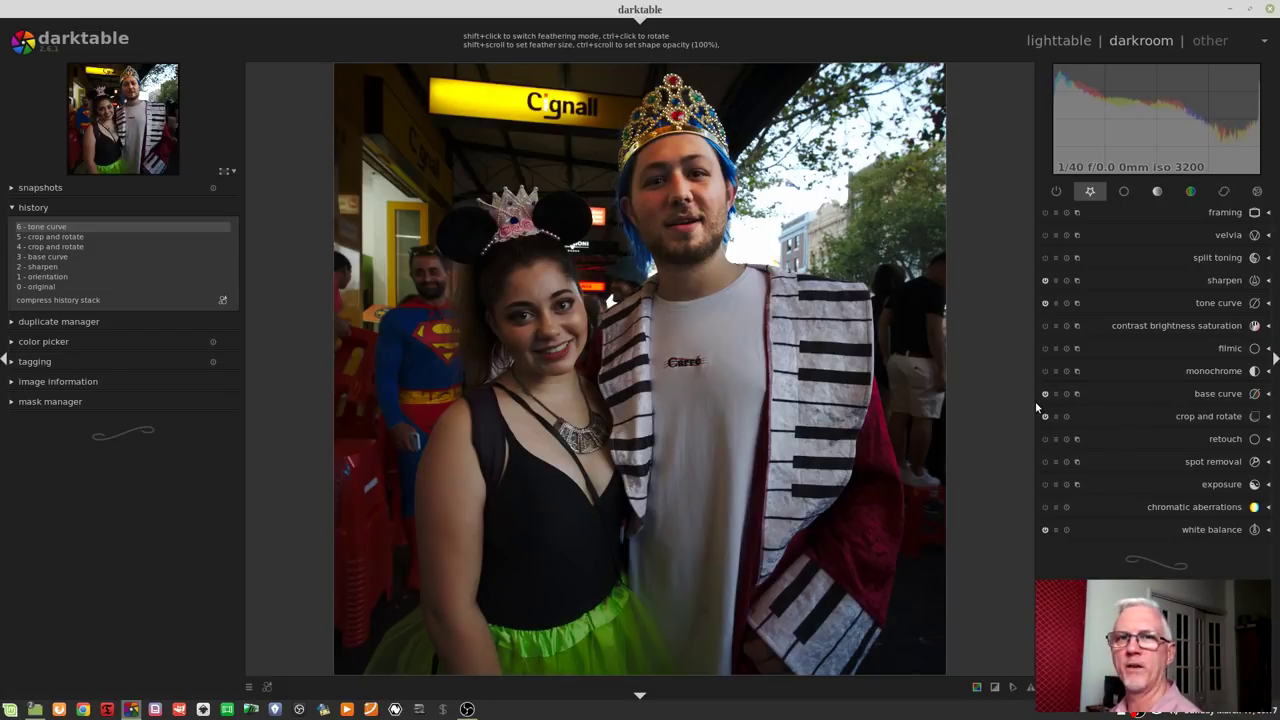
- Advance four photos to the trio of costumed revellers on the road
{"action": "key", "text": "space"}
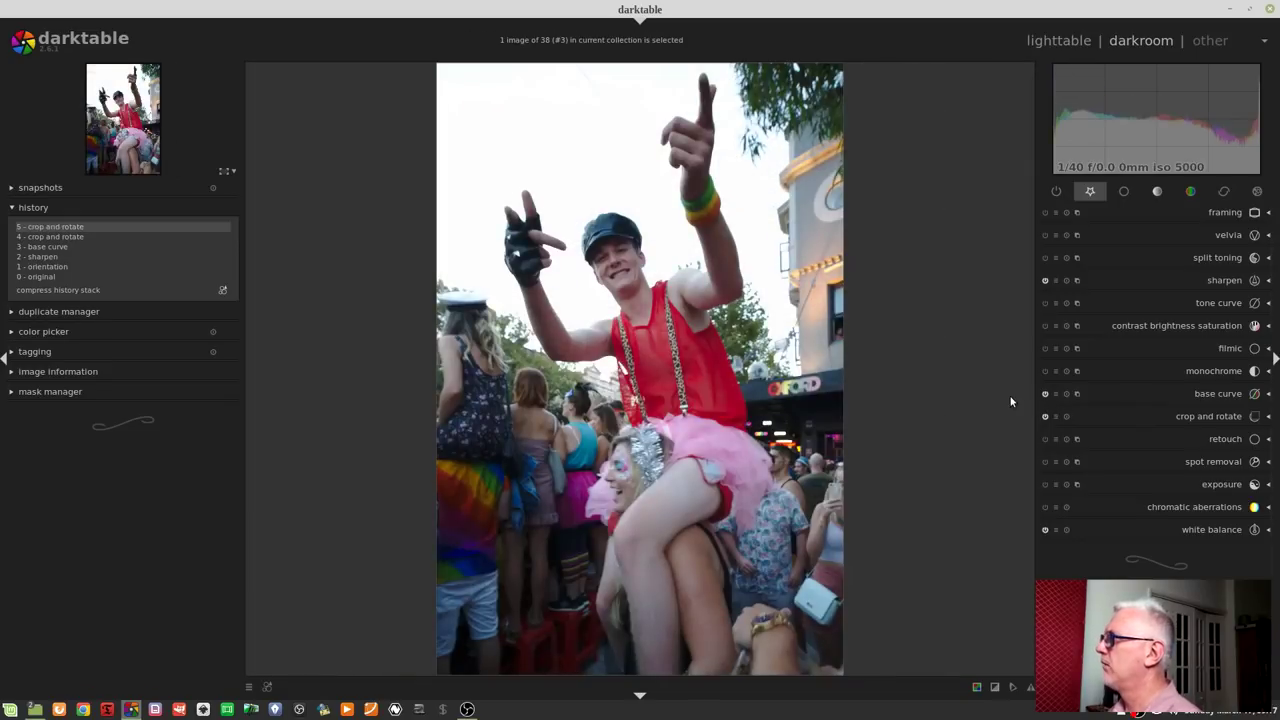
{"action": "key", "text": "space"}
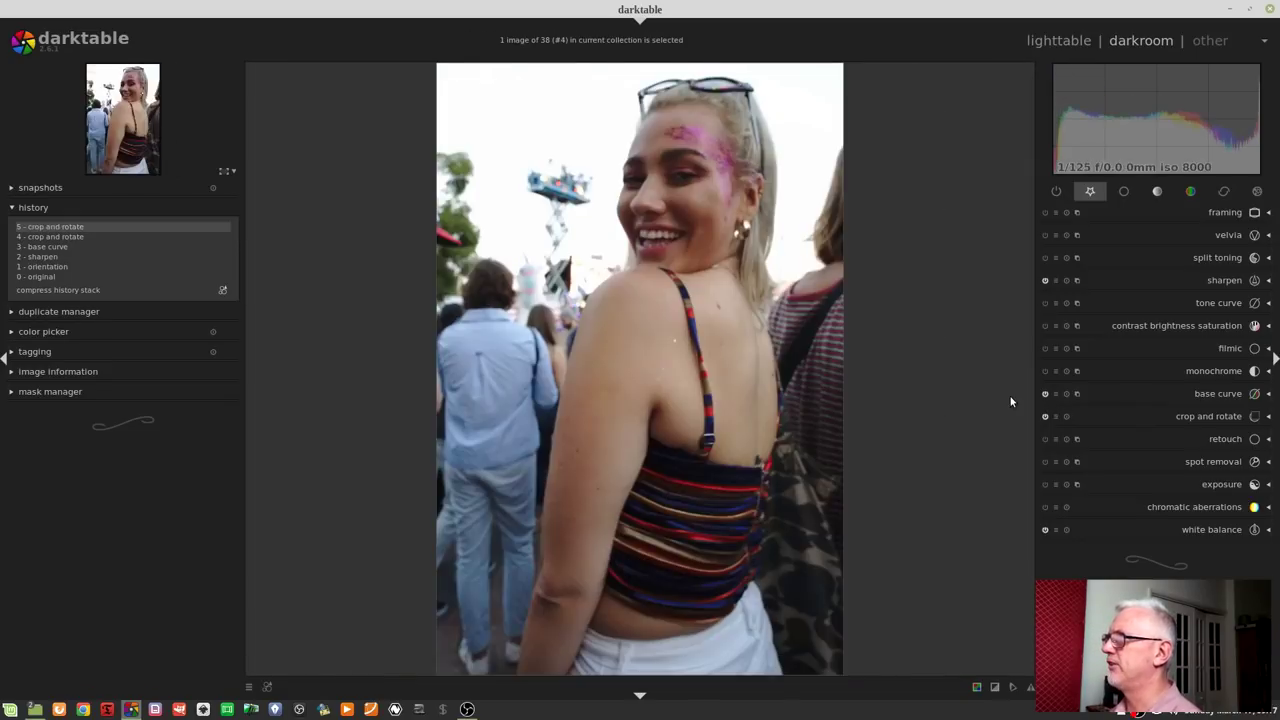
{"action": "key", "text": "space"}
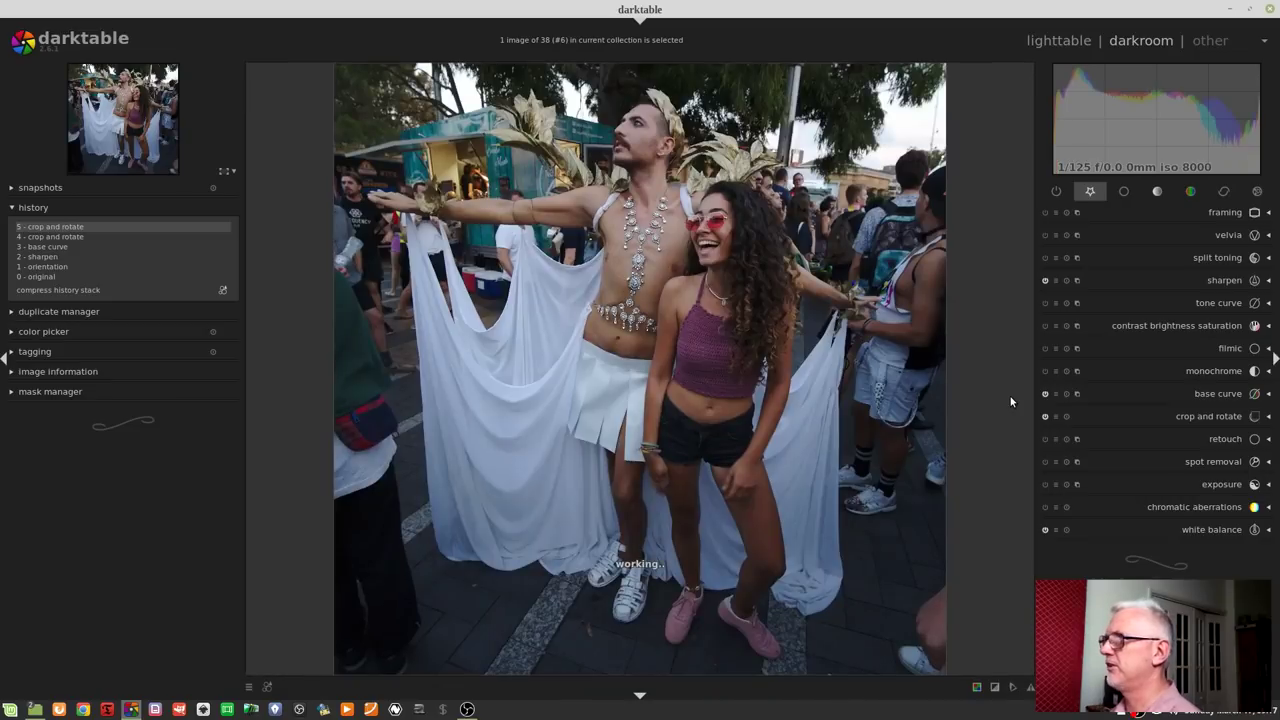
{"action": "key", "text": "space"}
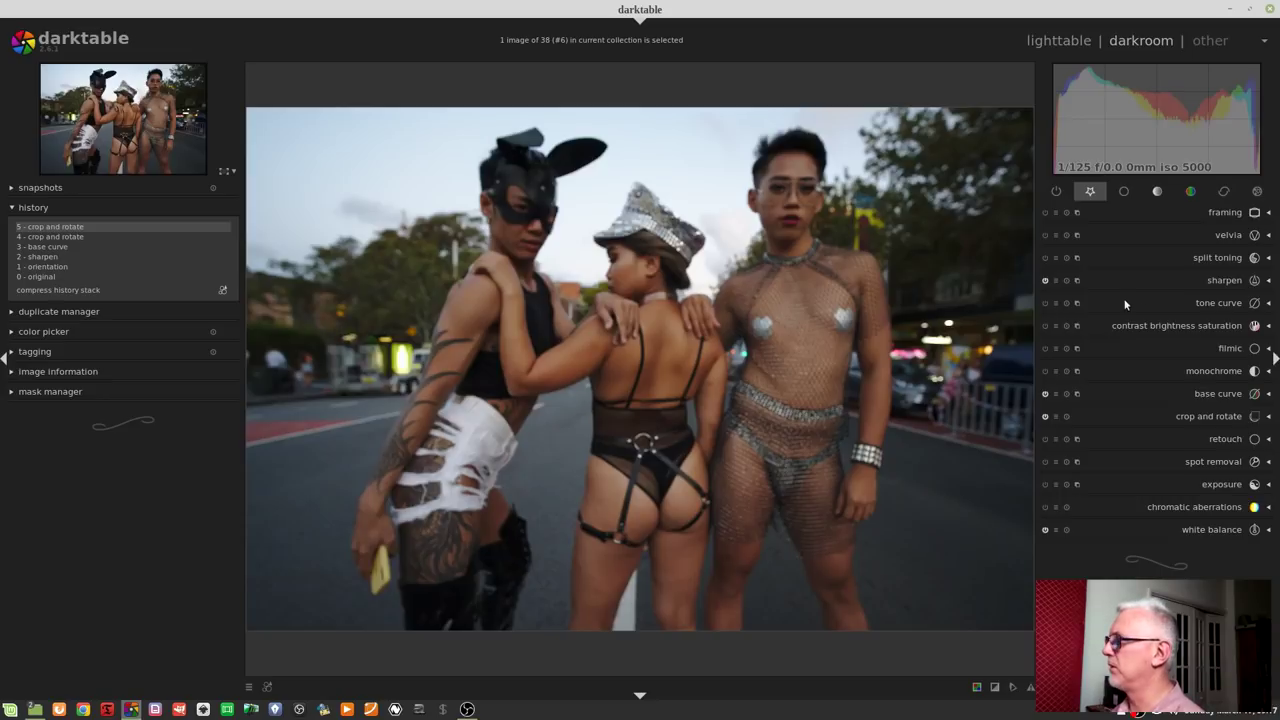
- Sharpen the trio photo with radius 6.323 and amount 1.641, comparing with sharpening off
{"action": "left_click", "coordinate": [1220, 194]}
{"action": "left_click", "coordinate": [1201, 236]}
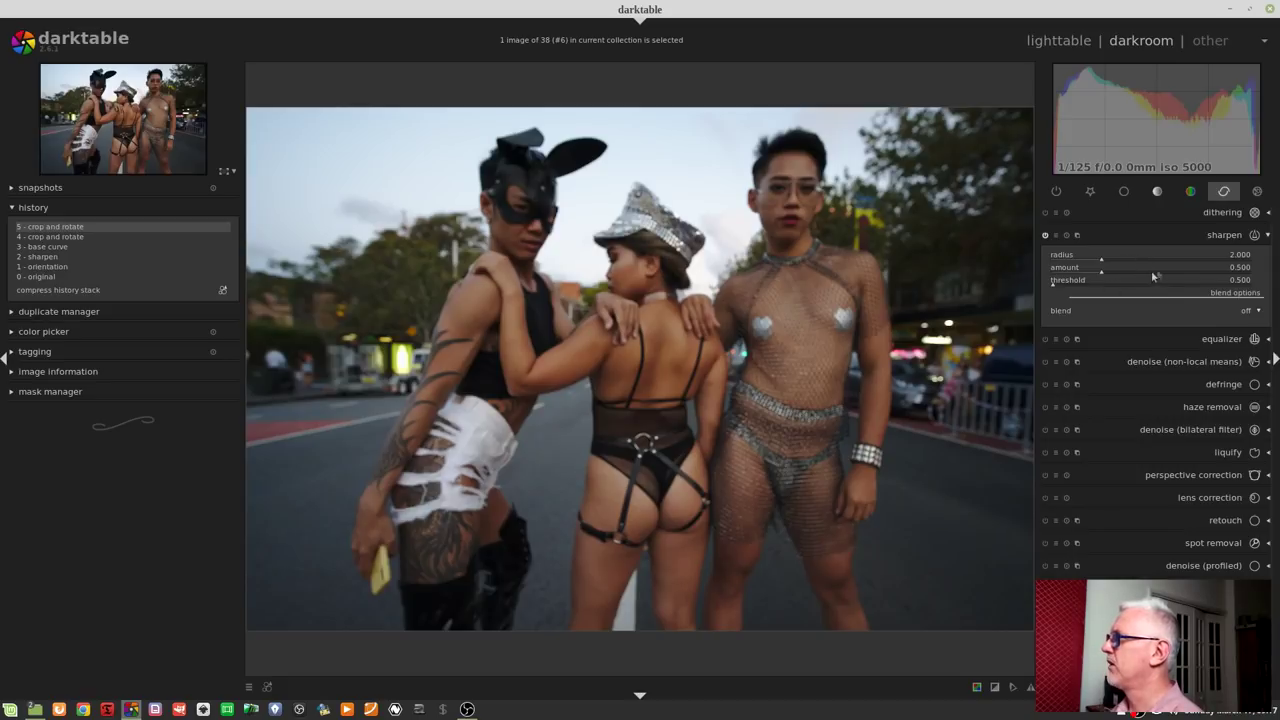
{"action": "left_click_drag", "start_coordinate": [1160, 274], "coordinate": [1202, 268]}
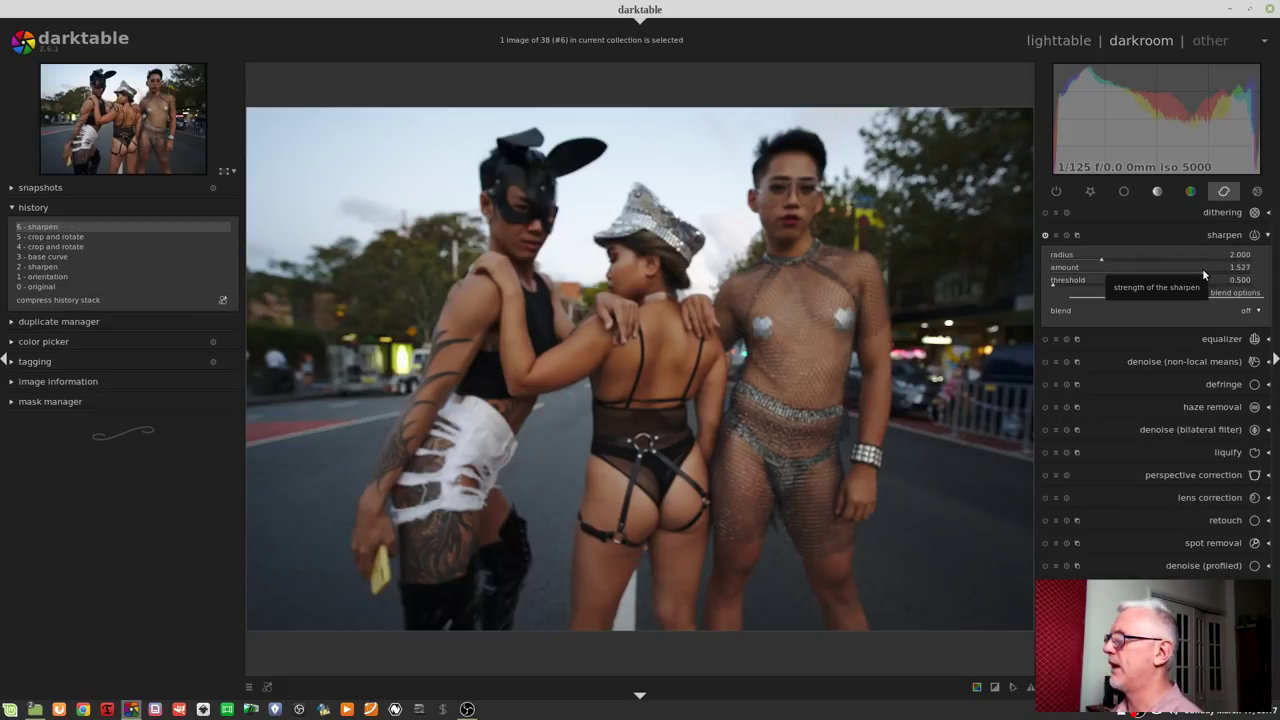
{"action": "left_click_drag", "start_coordinate": [1122, 267], "coordinate": [1195, 262]}
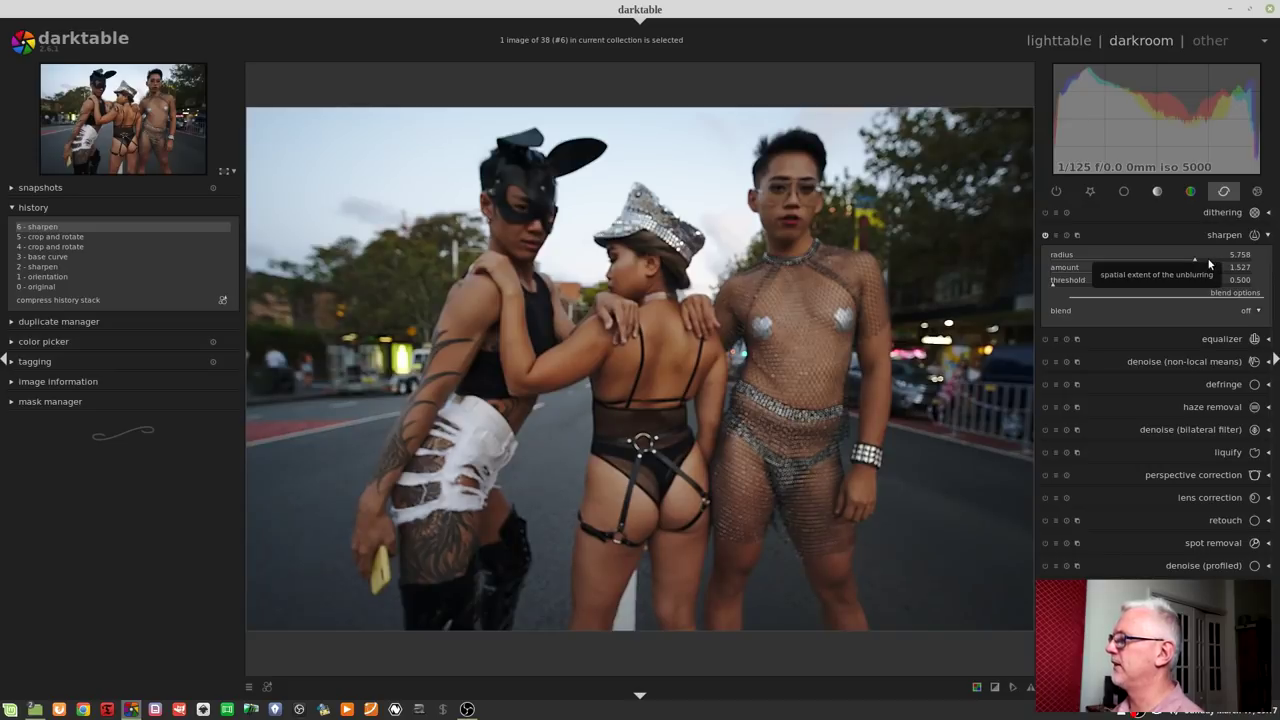
{"action": "left_click", "coordinate": [1209, 263]}
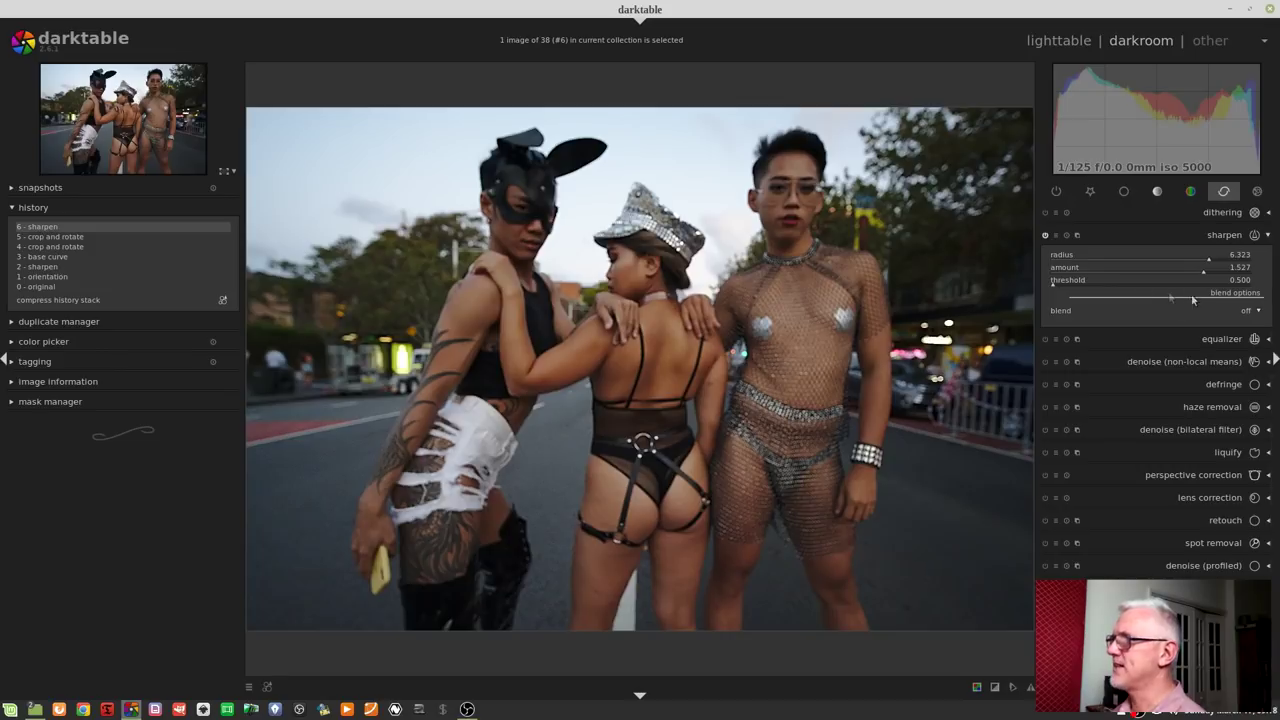
{"action": "left_click", "coordinate": [1045, 236]}
{"action": "left_click", "coordinate": [1045, 236]}
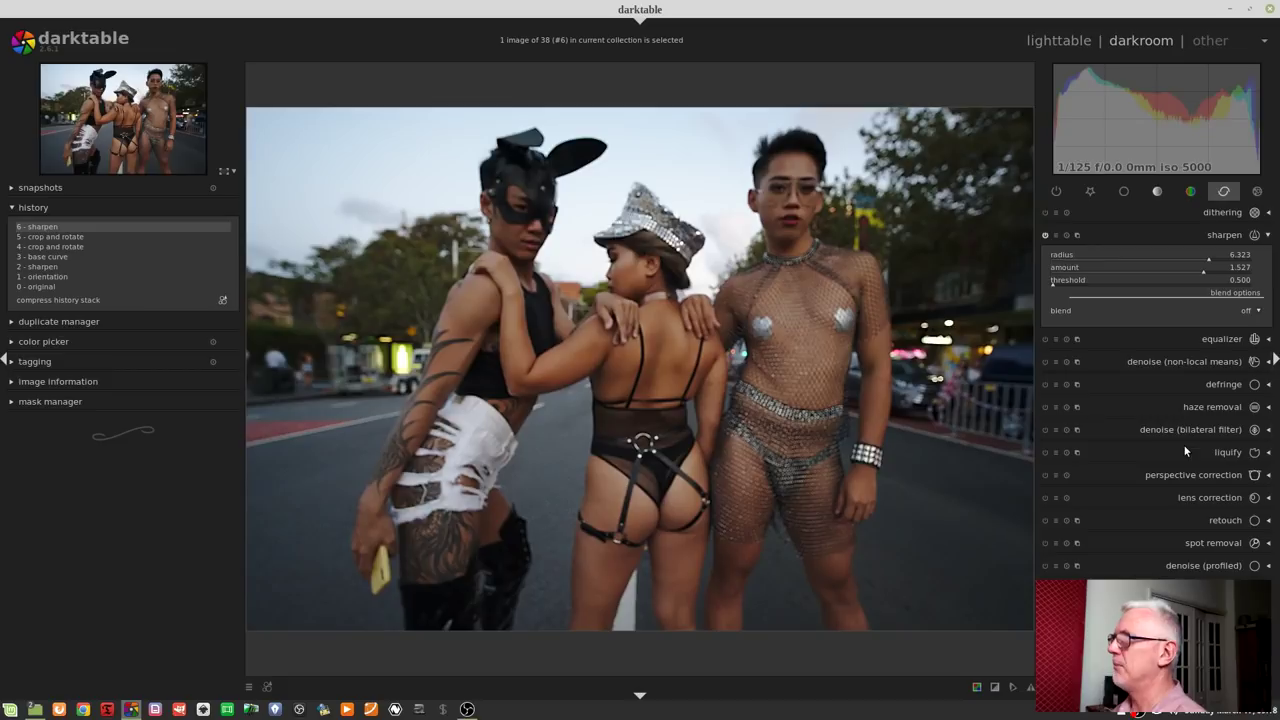
{"action": "left_click", "coordinate": [1214, 270]}
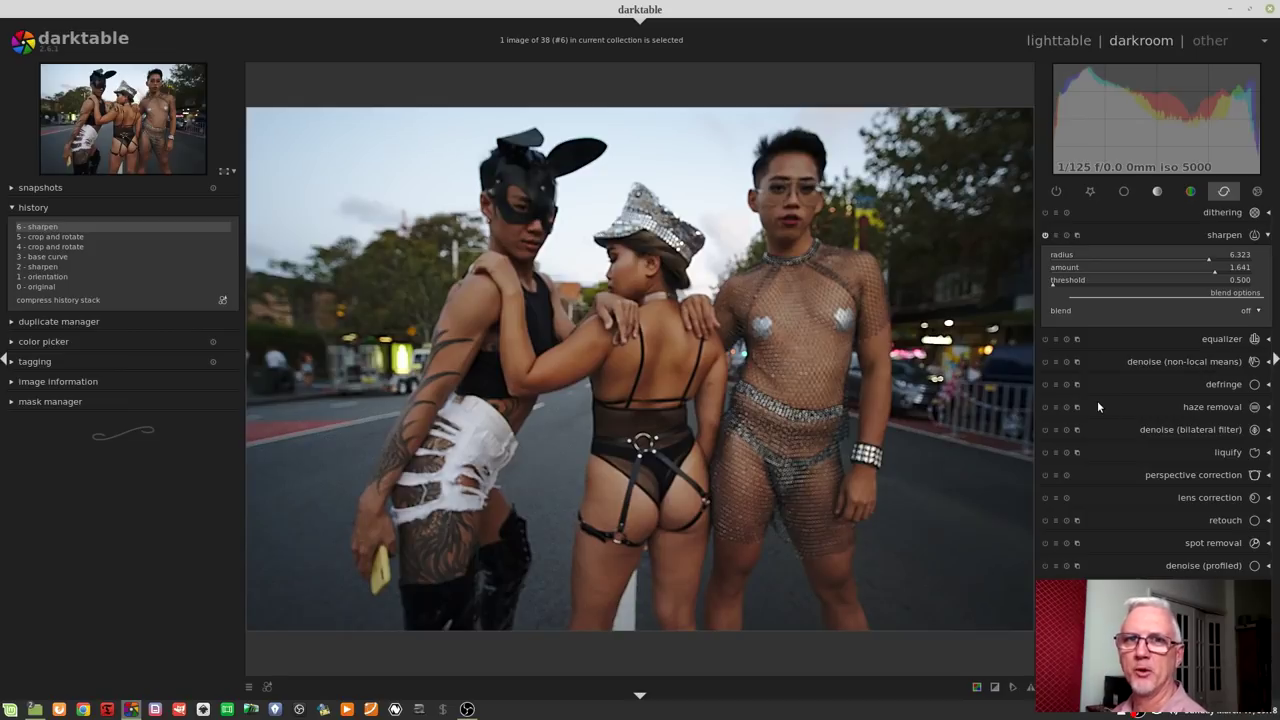
{"action": "key", "text": "space"}
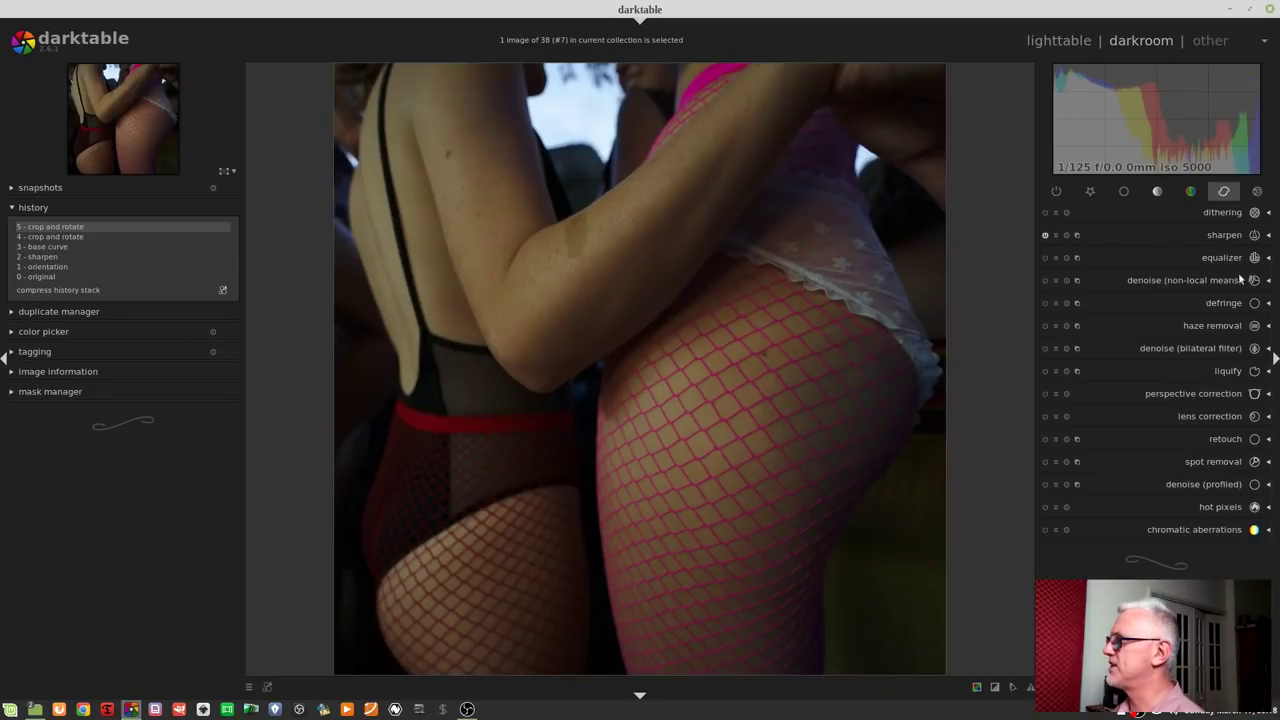
- Lift the tone curve midtones to brighten the fishnet photo, image #7
{"action": "left_click", "coordinate": [1090, 191]}
{"action": "left_click", "coordinate": [1218, 302]}
{"action": "left_click_drag", "start_coordinate": [1141, 373], "coordinate": [1140, 362]}
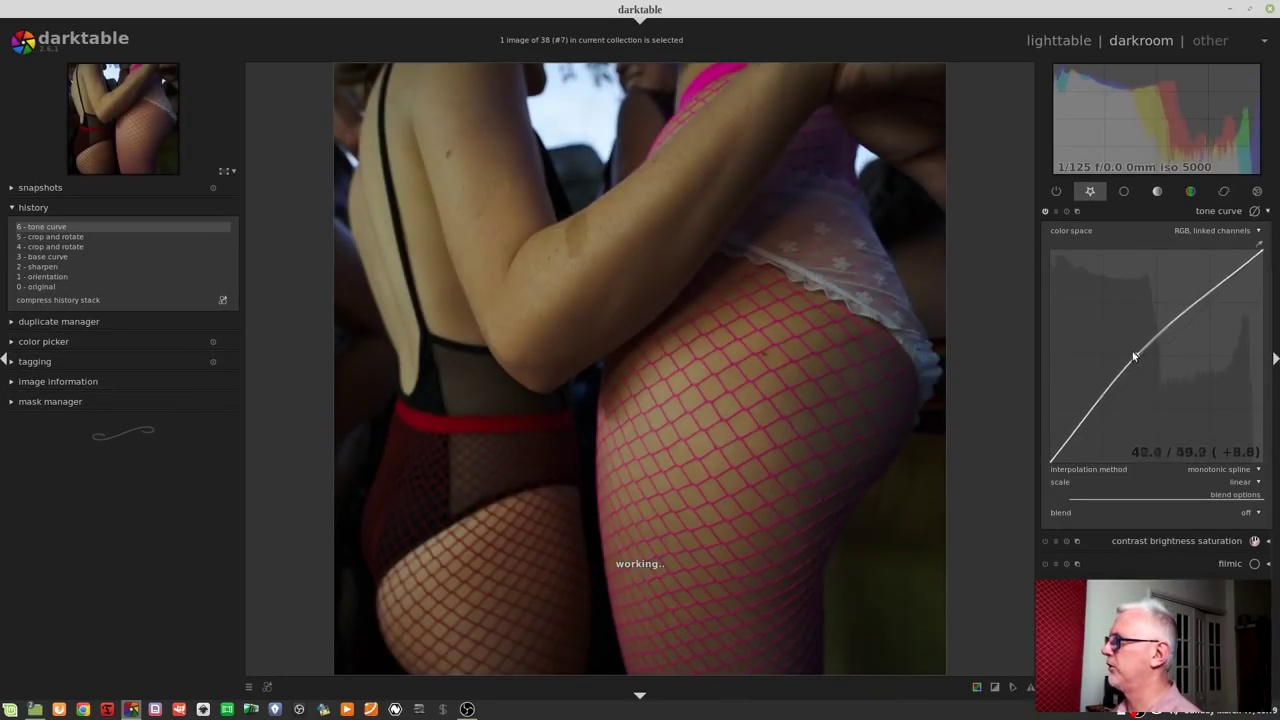
- On the cheering crowd shot, image #9, sharpen with radius 6.237 and amount 1.622
{"action": "key", "text": "space"}
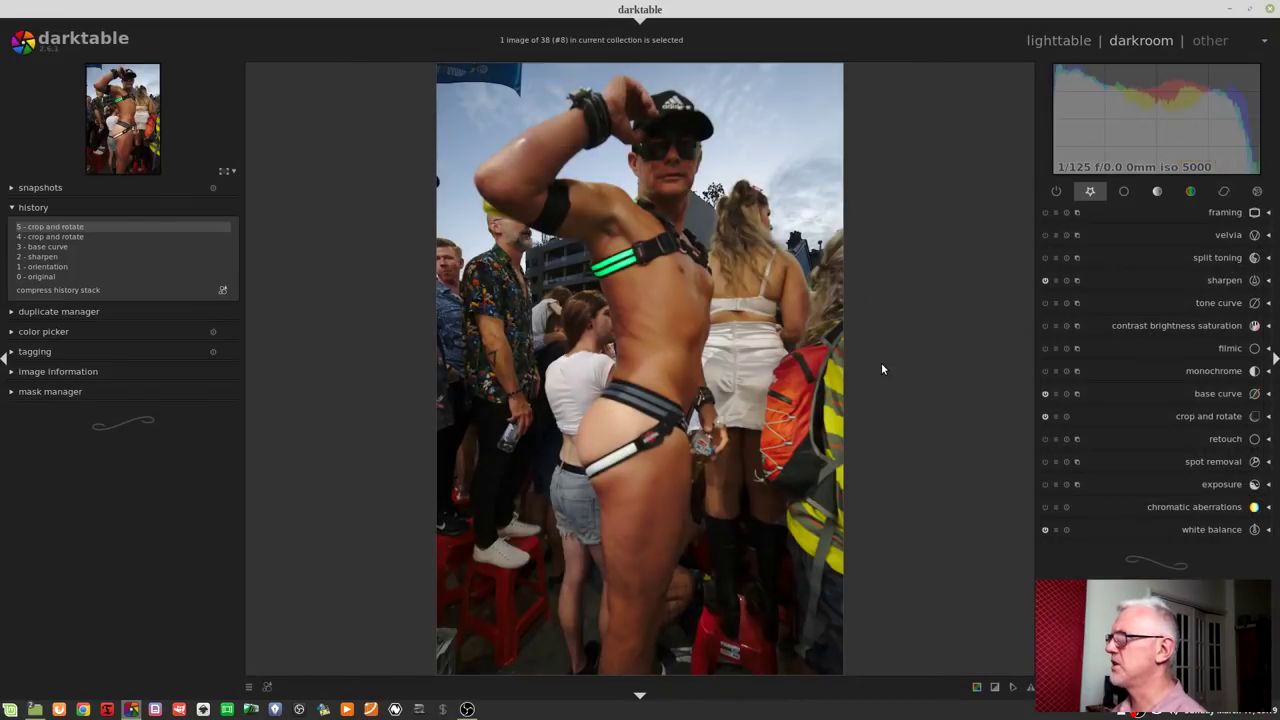
{"action": "key", "text": "space"}
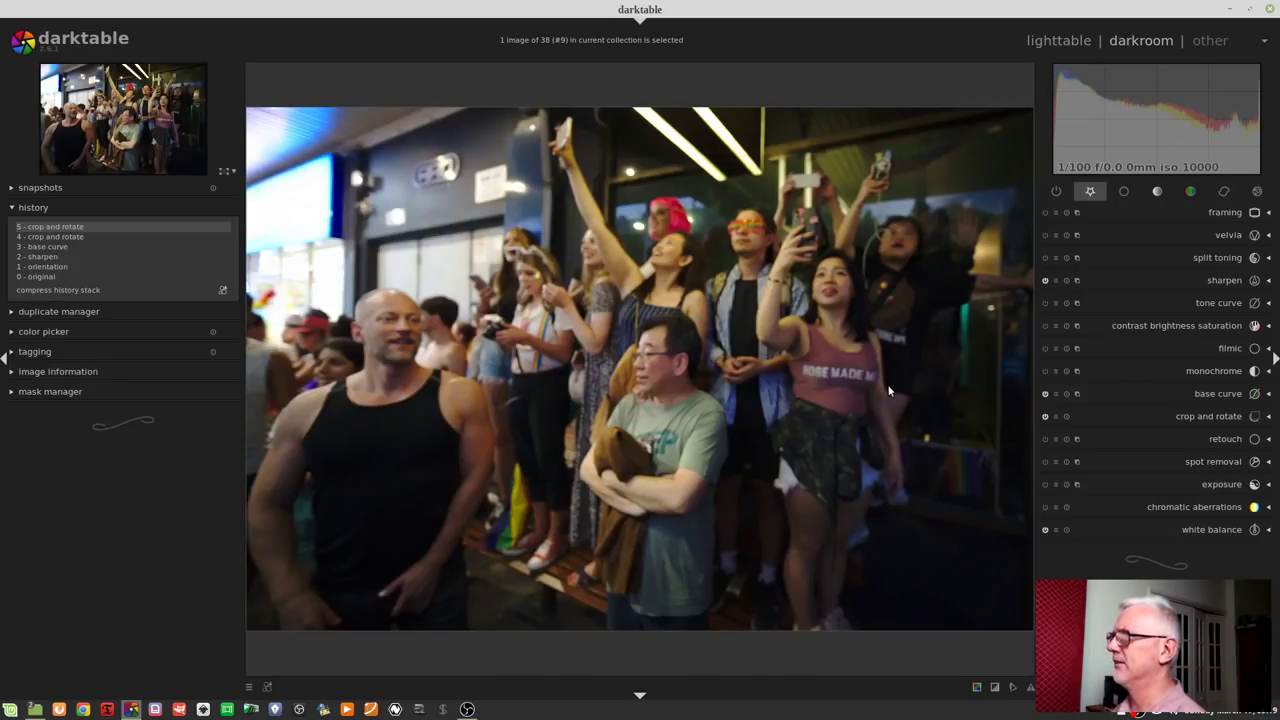
{"action": "left_click", "coordinate": [1224, 191]}
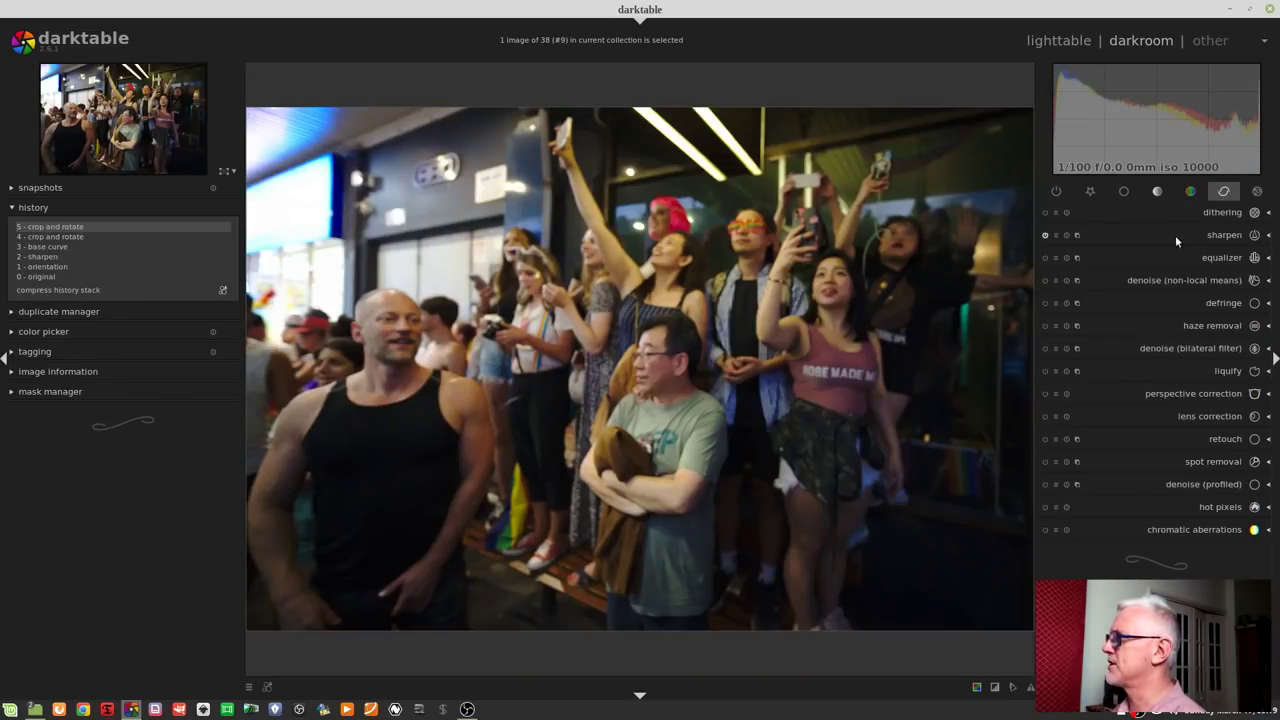
{"action": "left_click", "coordinate": [1176, 238]}
{"action": "left_click", "coordinate": [1212, 270]}
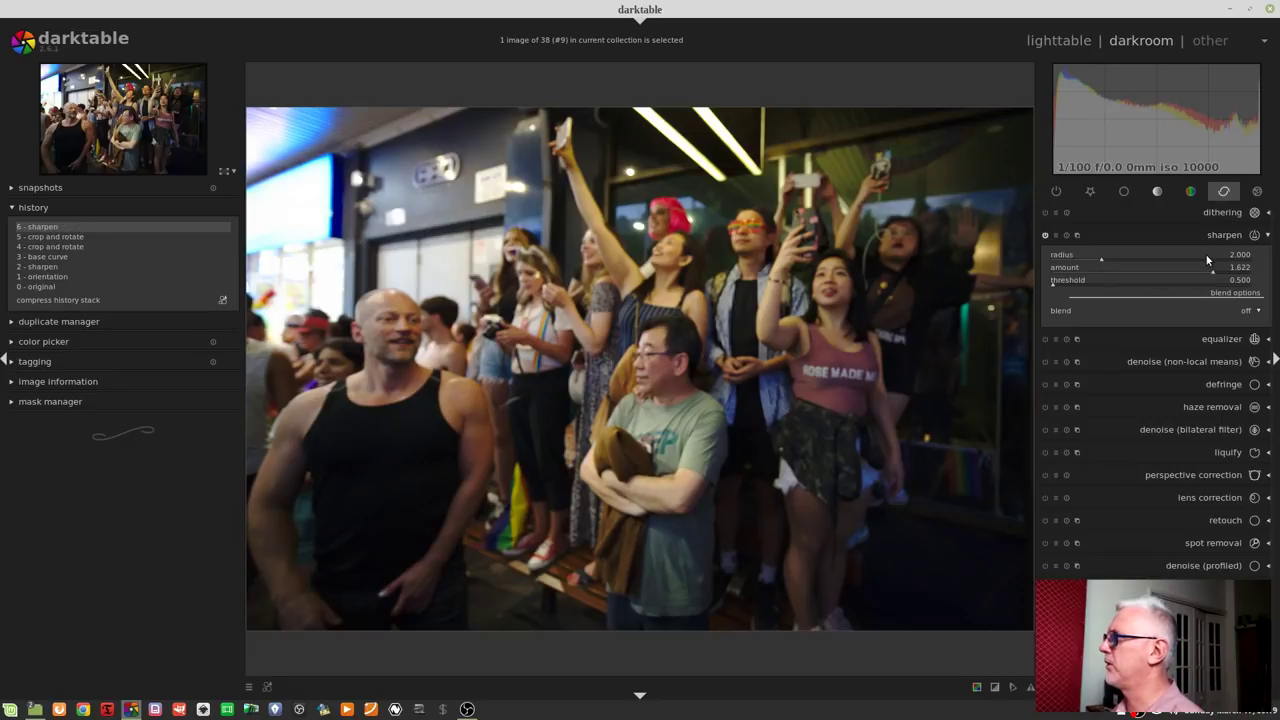
{"action": "left_click", "coordinate": [1206, 258]}
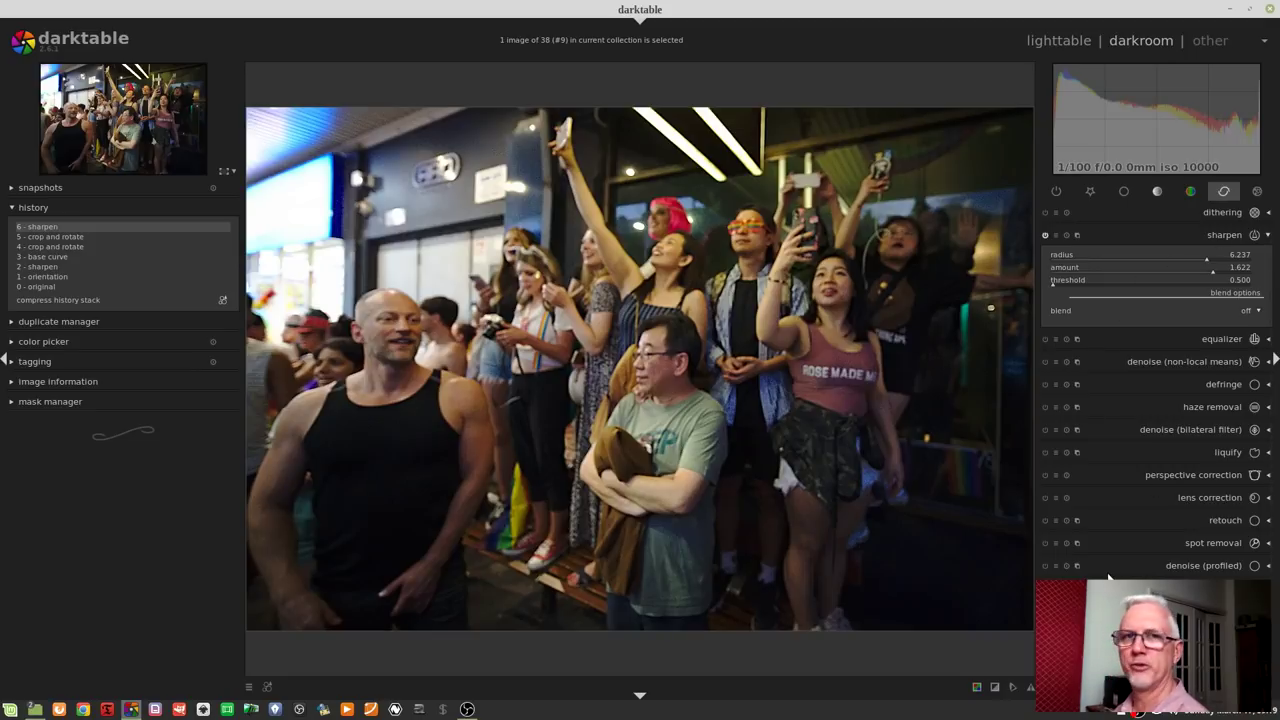
- Brighten the three uniformed women, image #10, with a tone curve lift
{"action": "key", "text": "space"}
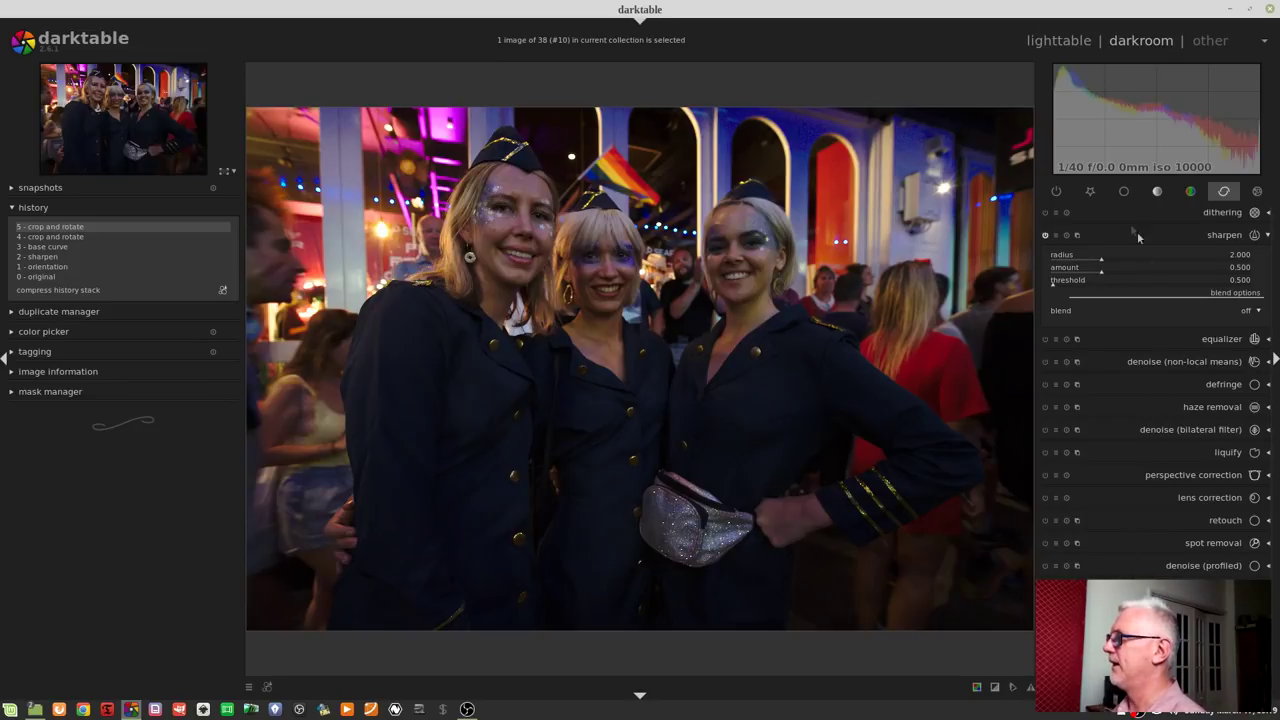
{"action": "left_click", "coordinate": [1090, 191]}
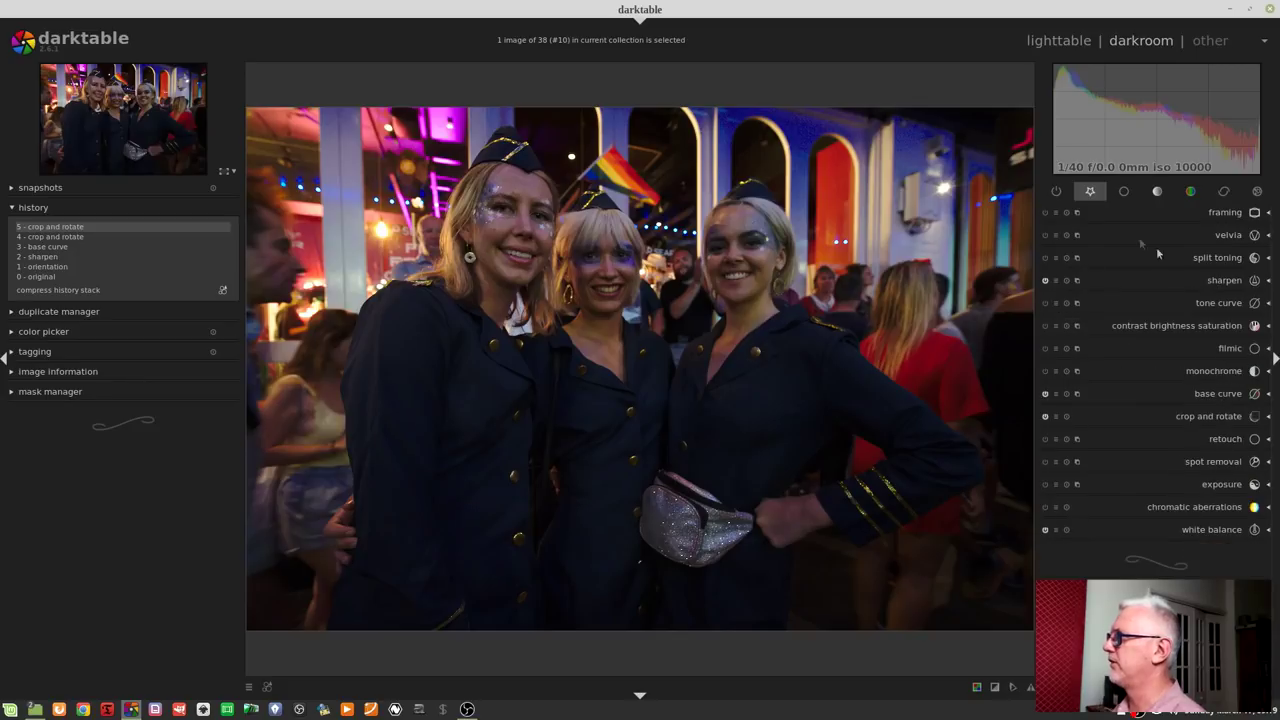
{"action": "left_click", "coordinate": [1218, 302]}
{"action": "left_click_drag", "start_coordinate": [1170, 342], "coordinate": [1135, 333]}
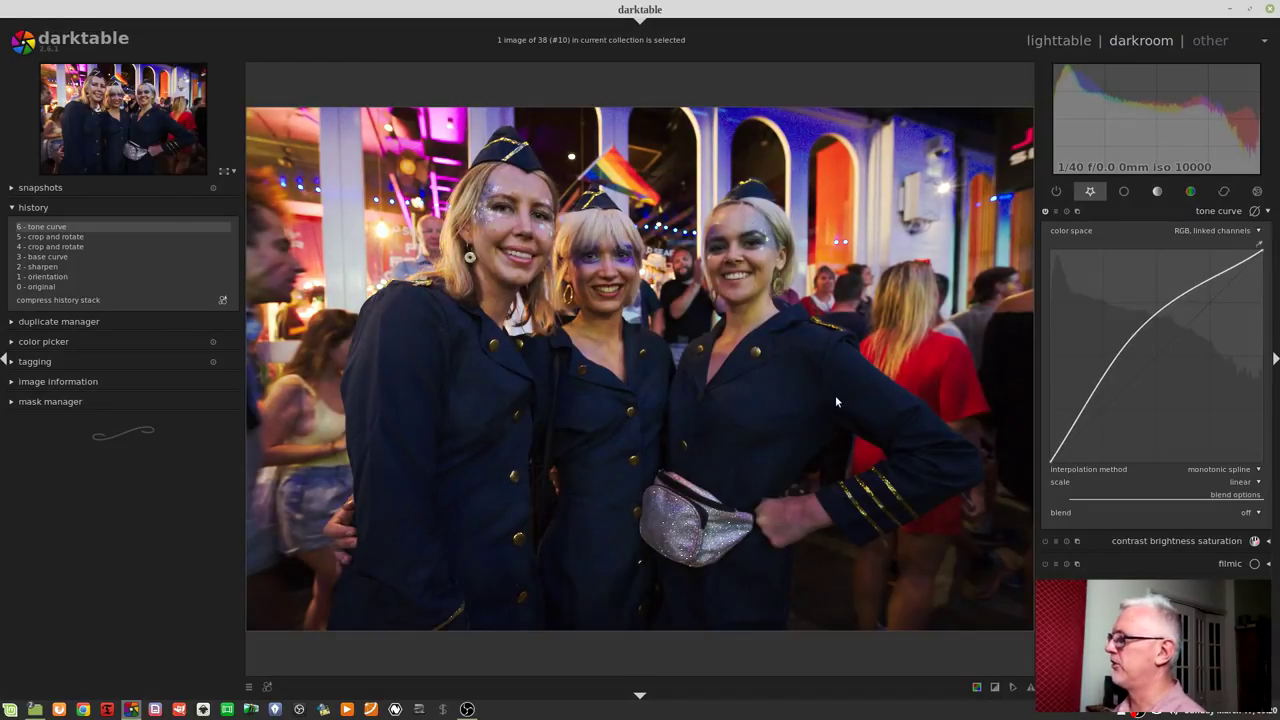
{"action": "key", "text": "space"}
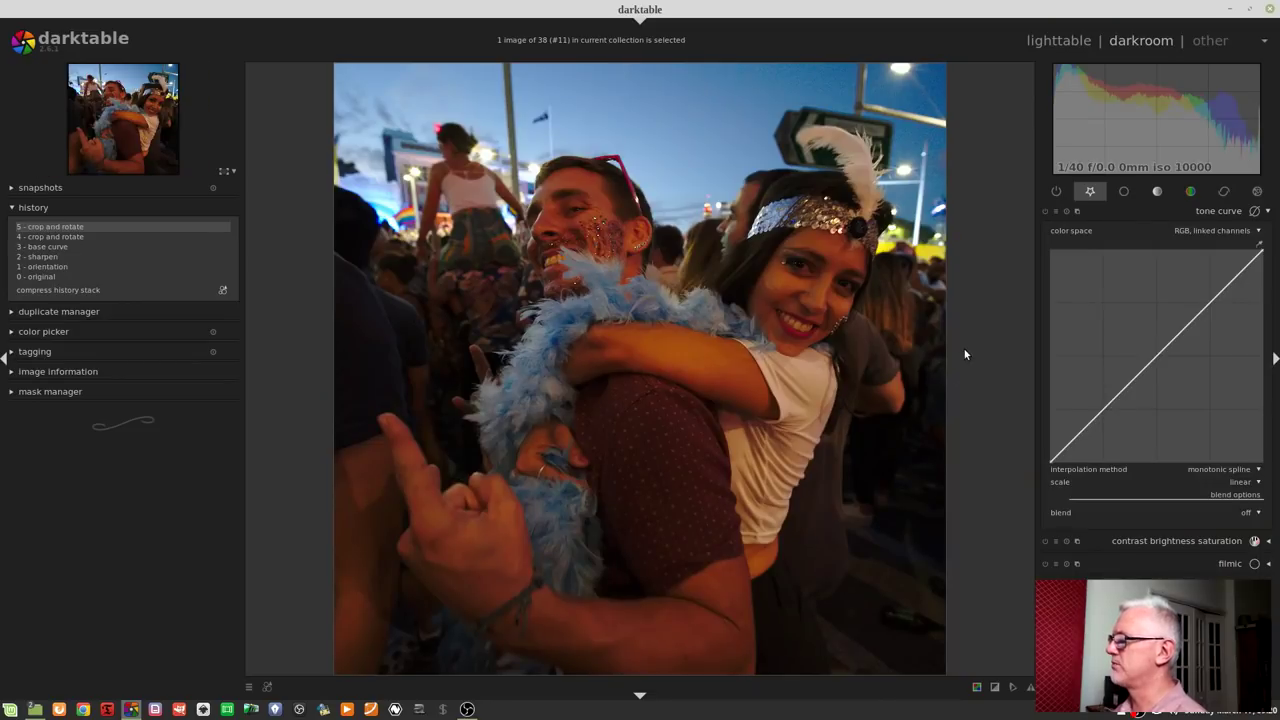
- Lift the tone curve midtones and set the white balance temperature to 3800K
{"action": "left_click_drag", "start_coordinate": [1166, 350], "coordinate": [1154, 343]}
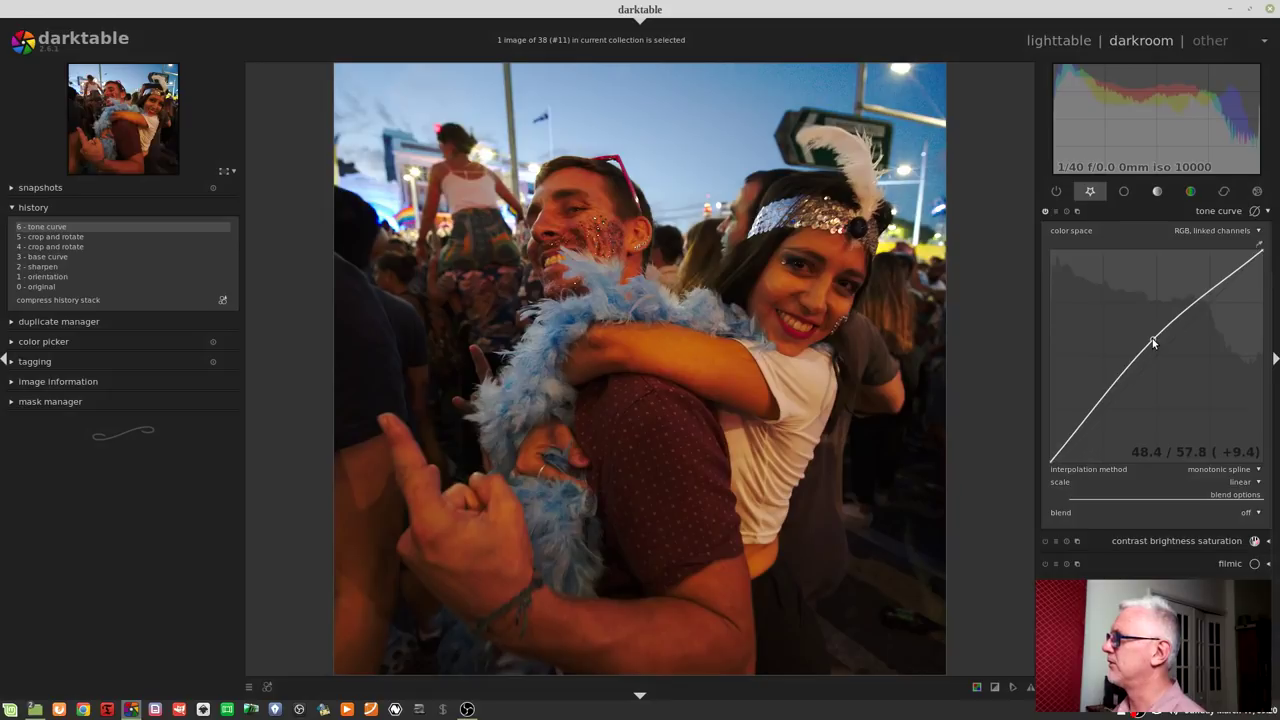
{"action": "left_click", "coordinate": [1220, 210]}
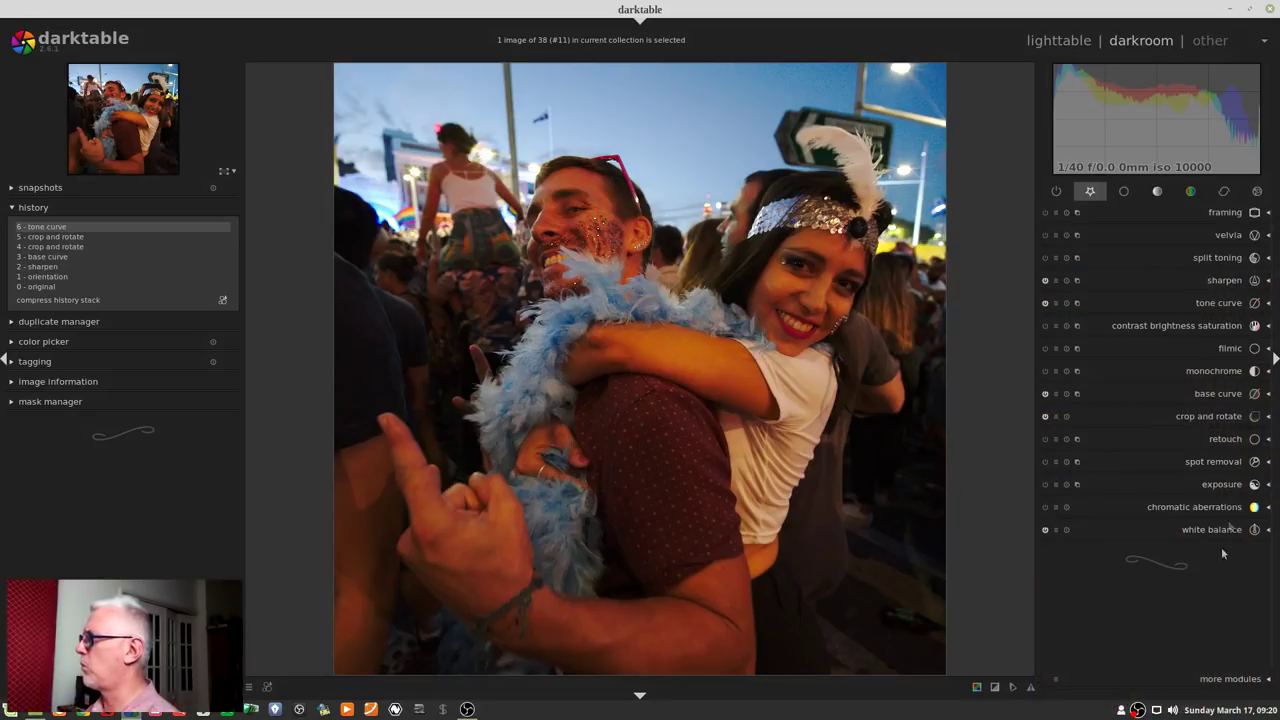
{"action": "left_click", "coordinate": [1183, 531]}
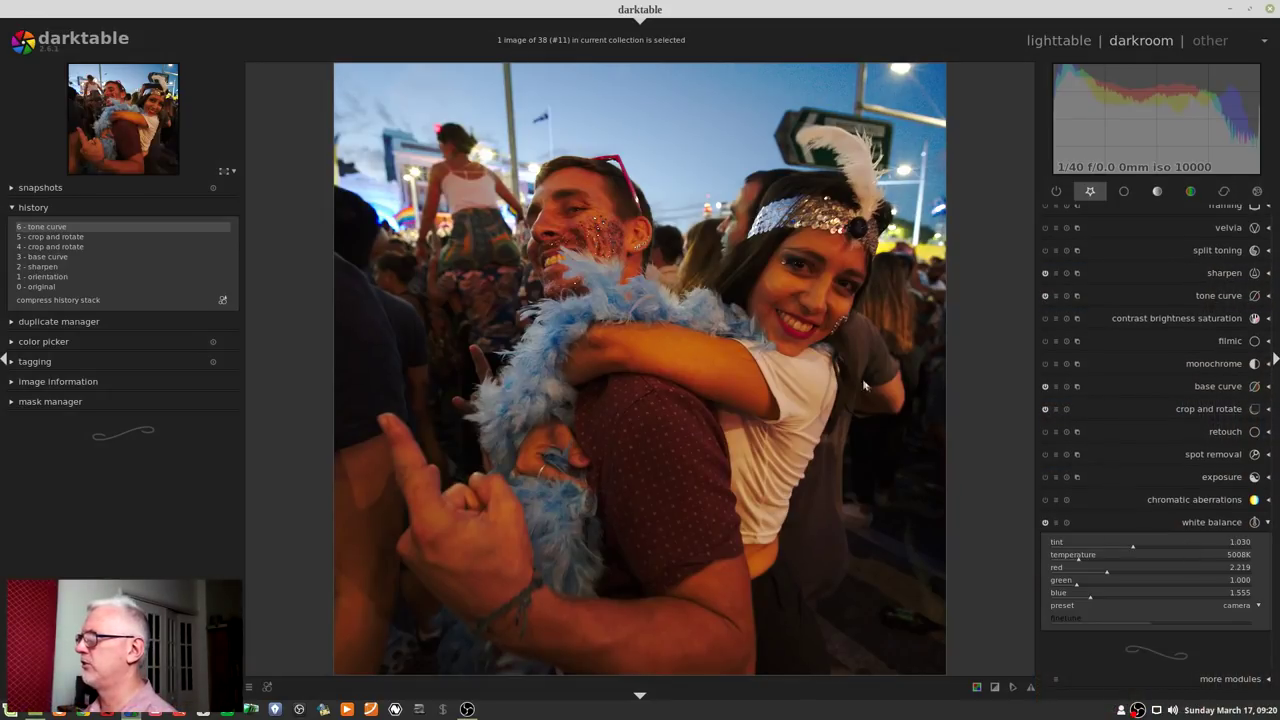
{"action": "left_click", "coordinate": [1073, 561]}
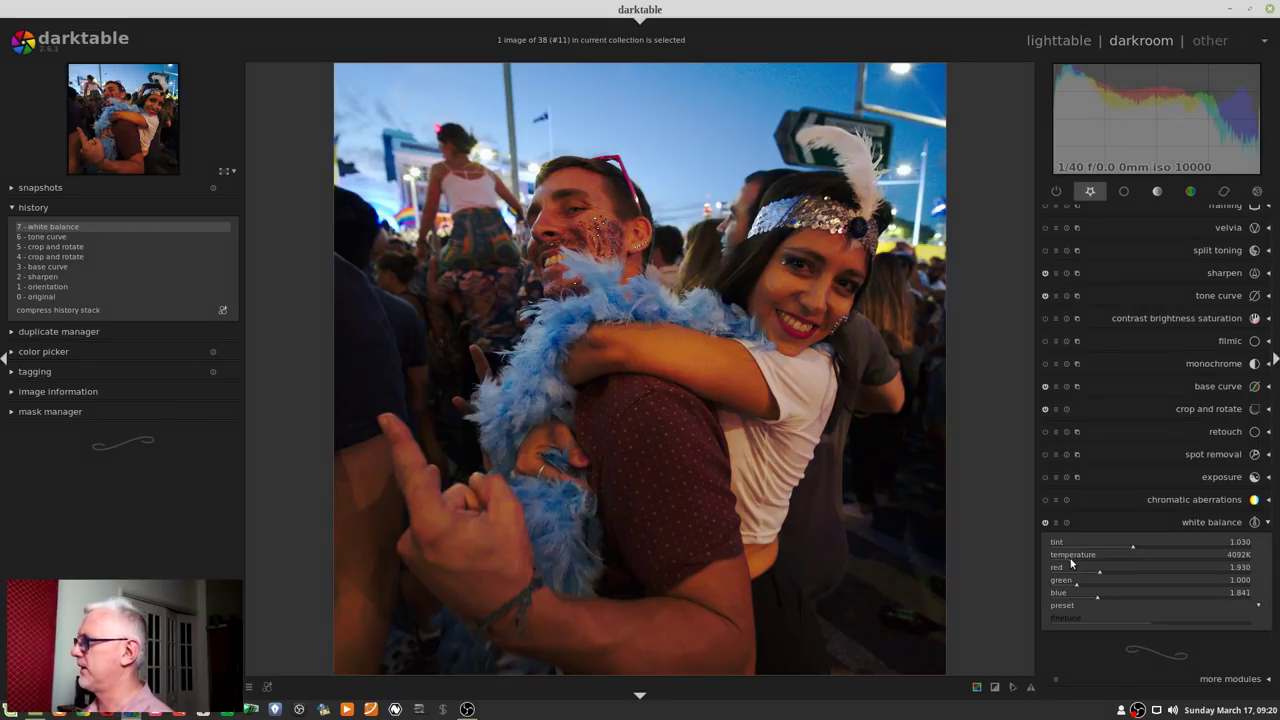
{"action": "left_click", "coordinate": [1067, 562]}
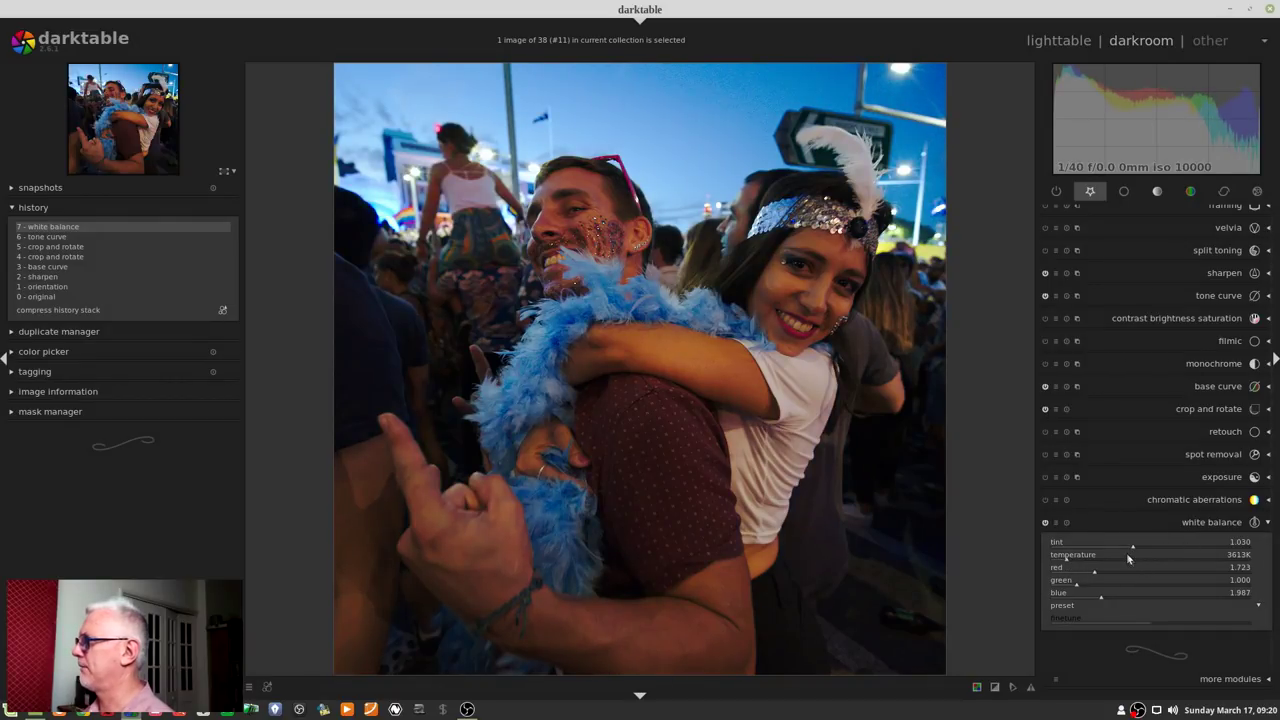
{"action": "right_click", "coordinate": [1127, 557]}
{"action": "type", "text": "38200"}
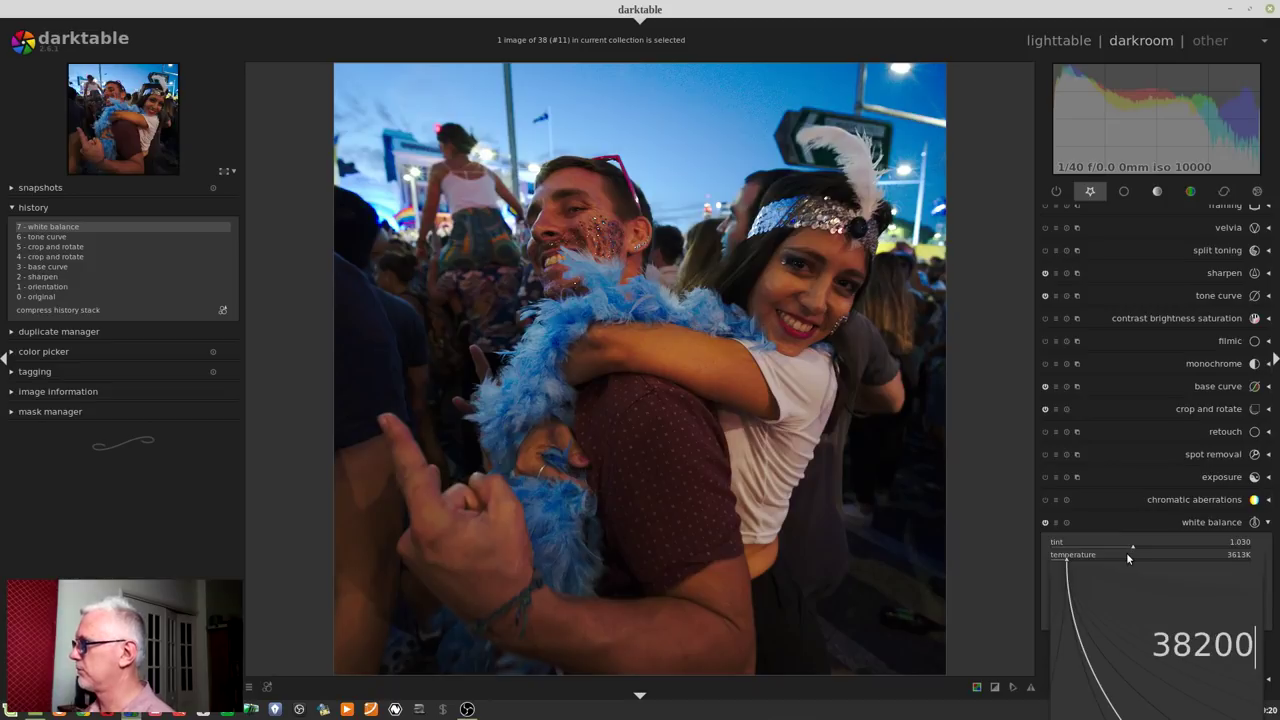
{"action": "key", "text": "BackSpace"}
{"action": "key", "text": "BackSpace"}
{"action": "key", "text": "BackSpace"}
{"action": "type", "text": "00"}
{"action": "key", "text": "Return"}
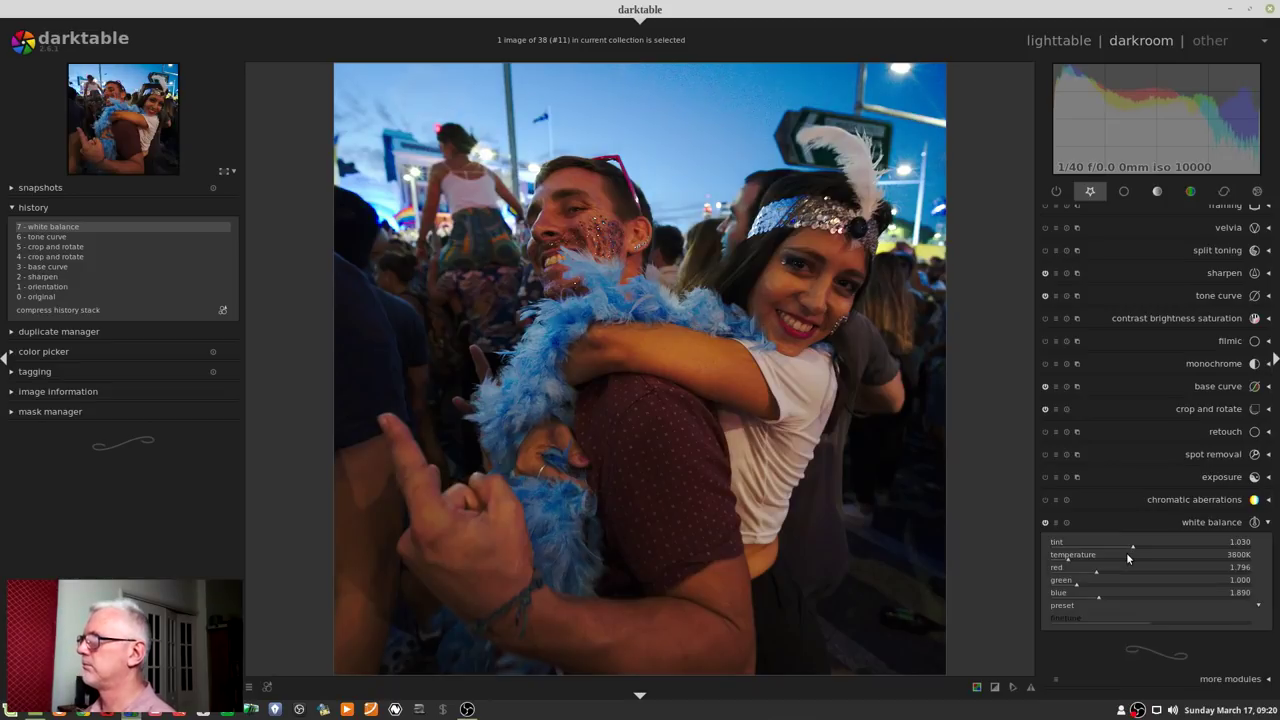
{"action": "left_click", "coordinate": [1180, 522]}
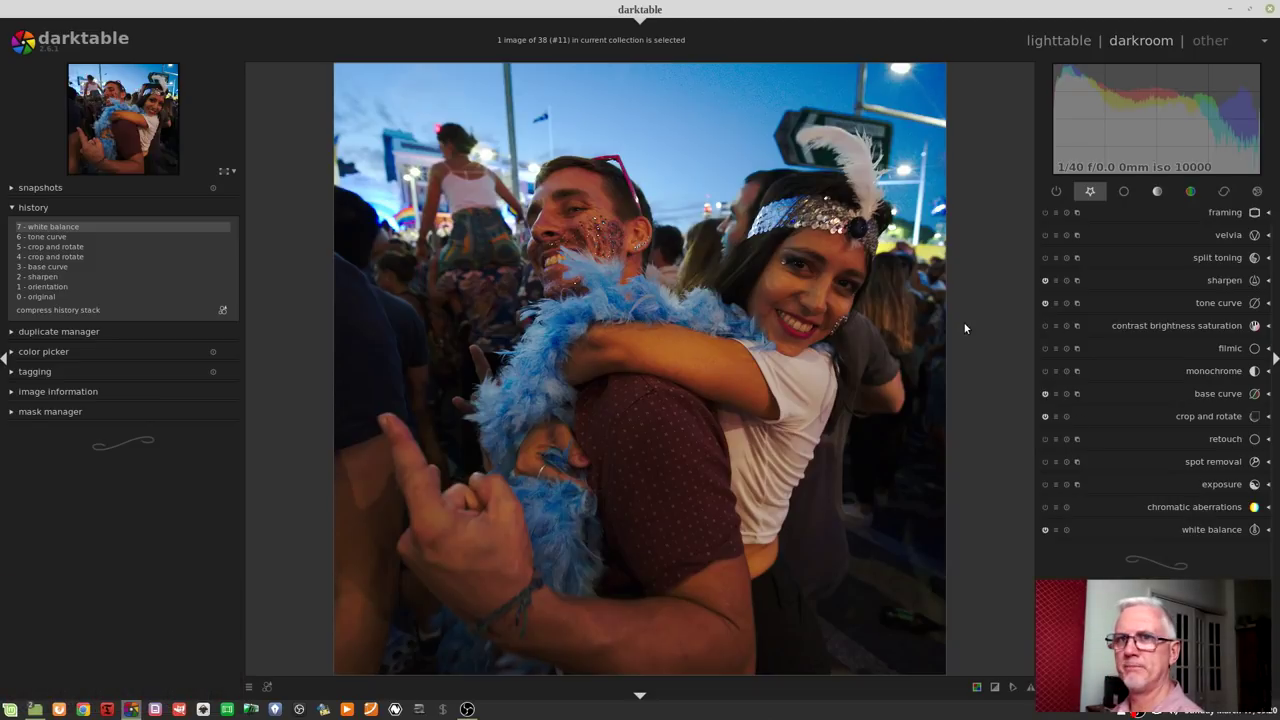
- Reopen the blue-boa couple from lighttable and advance to image #12, the group selfie
{"action": "key", "text": "space"}
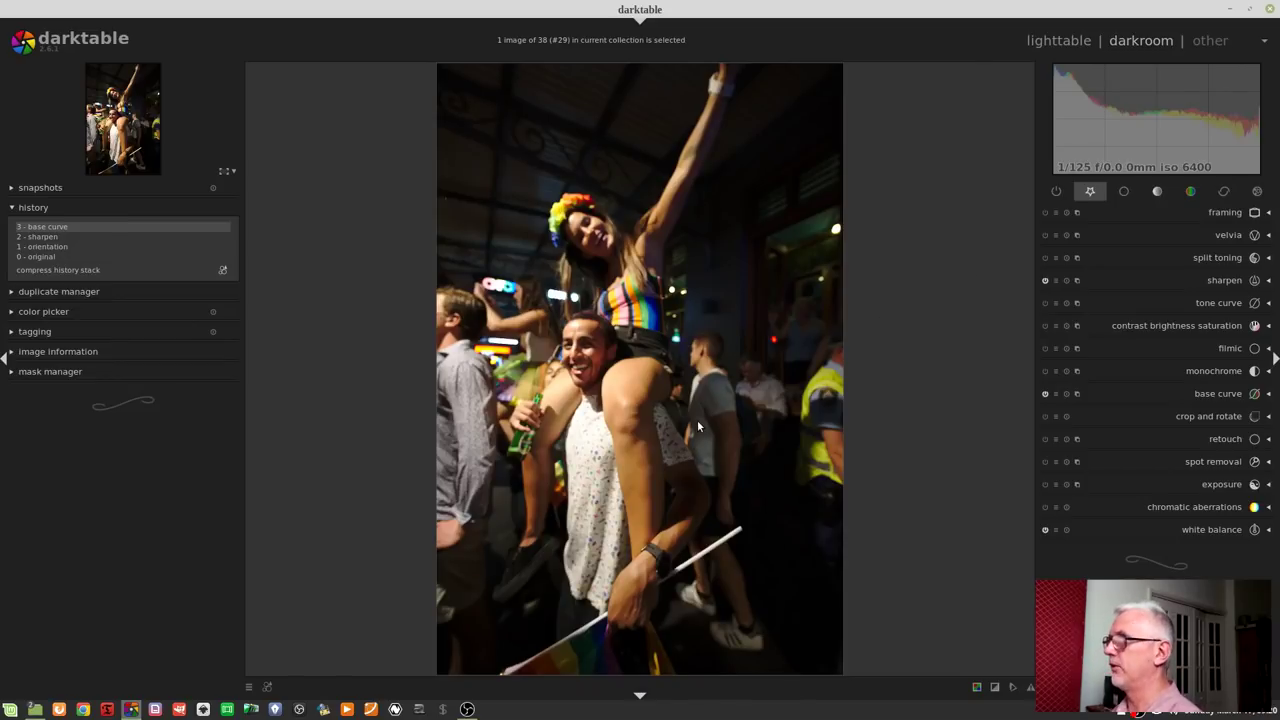
{"action": "key", "text": "l"}
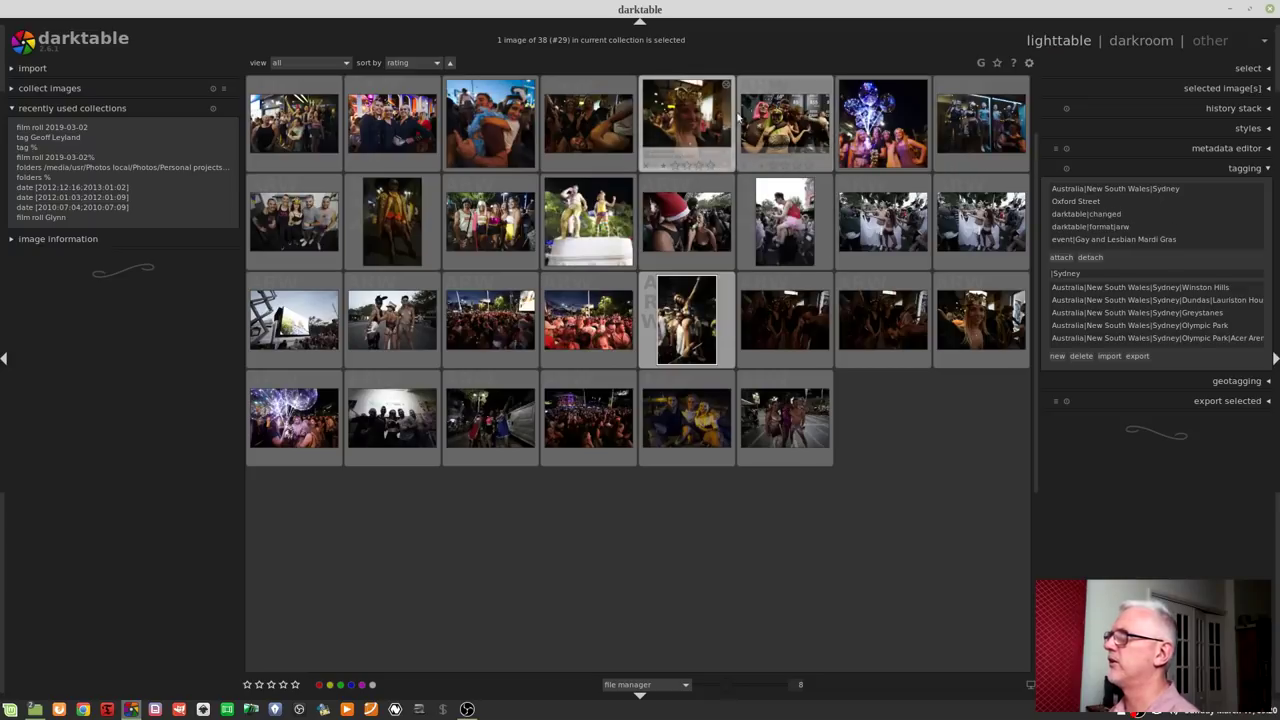
{"action": "double_click", "coordinate": [490, 122]}
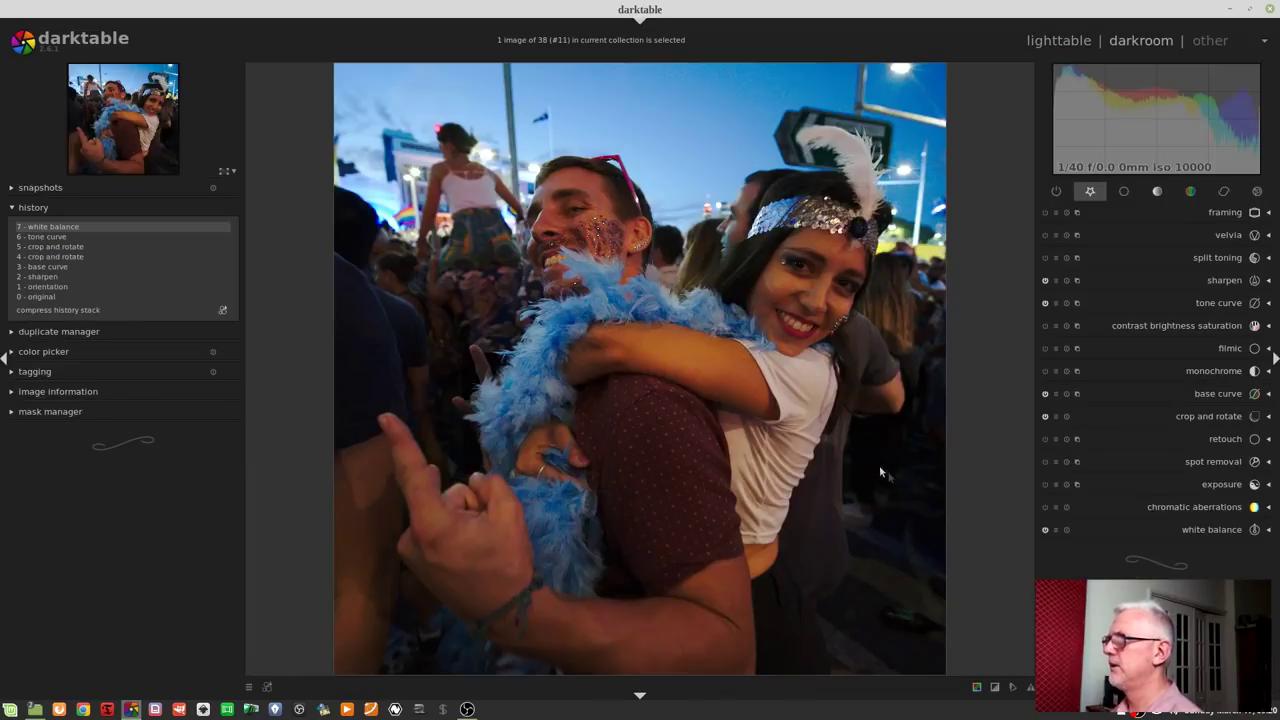
{"action": "key", "text": "space"}
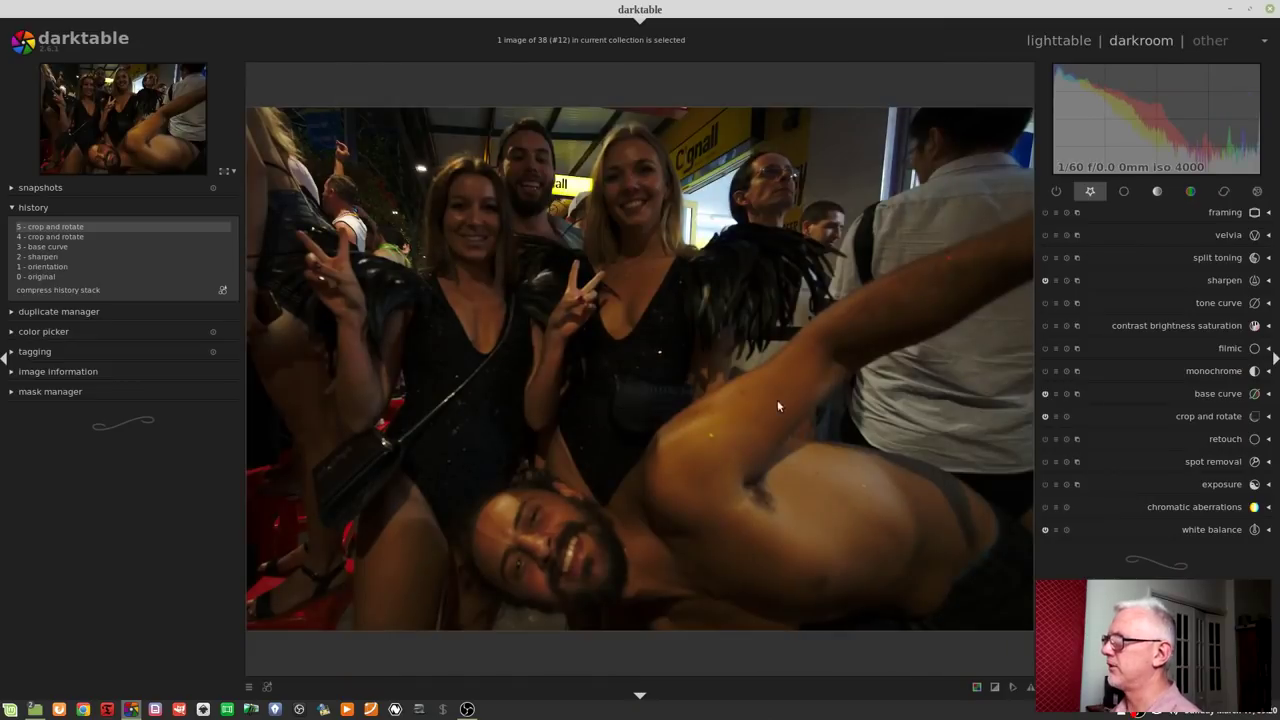
- Lift the tone curve and raise sharpen radius and amount on the street party photo
{"action": "left_click", "coordinate": [1218, 302]}
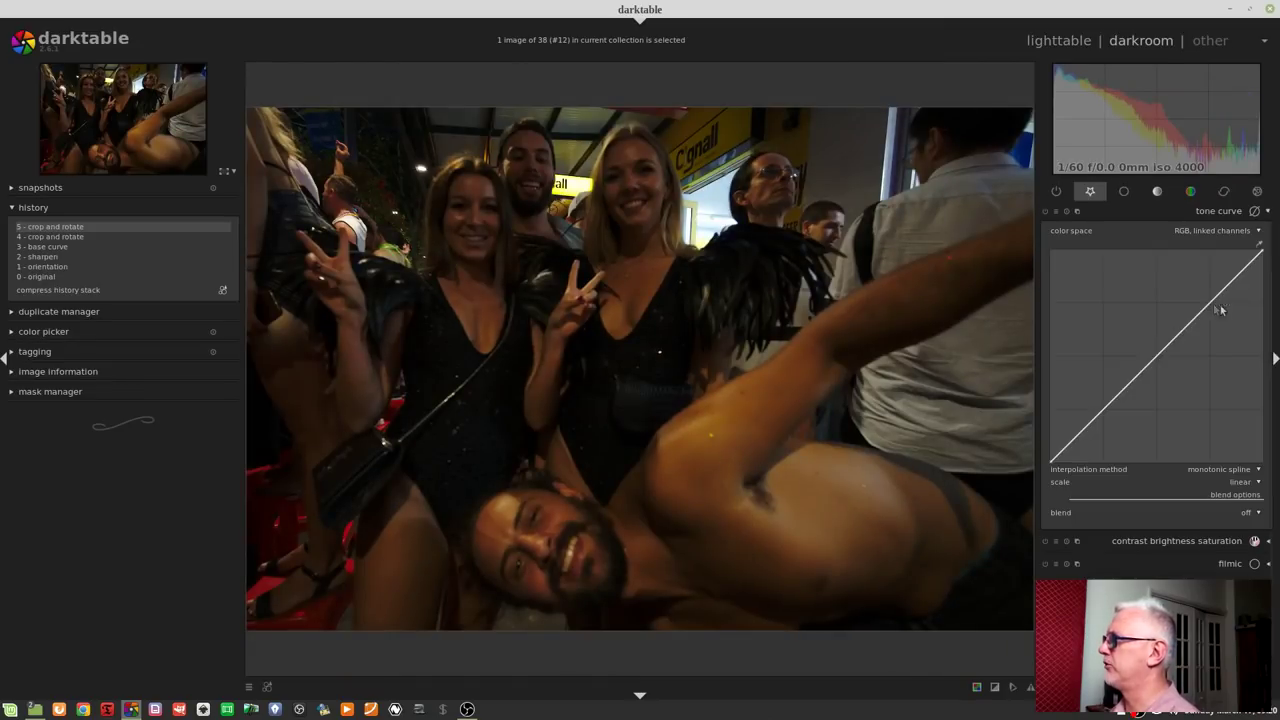
{"action": "left_click_drag", "start_coordinate": [1148, 372], "coordinate": [1117, 355]}
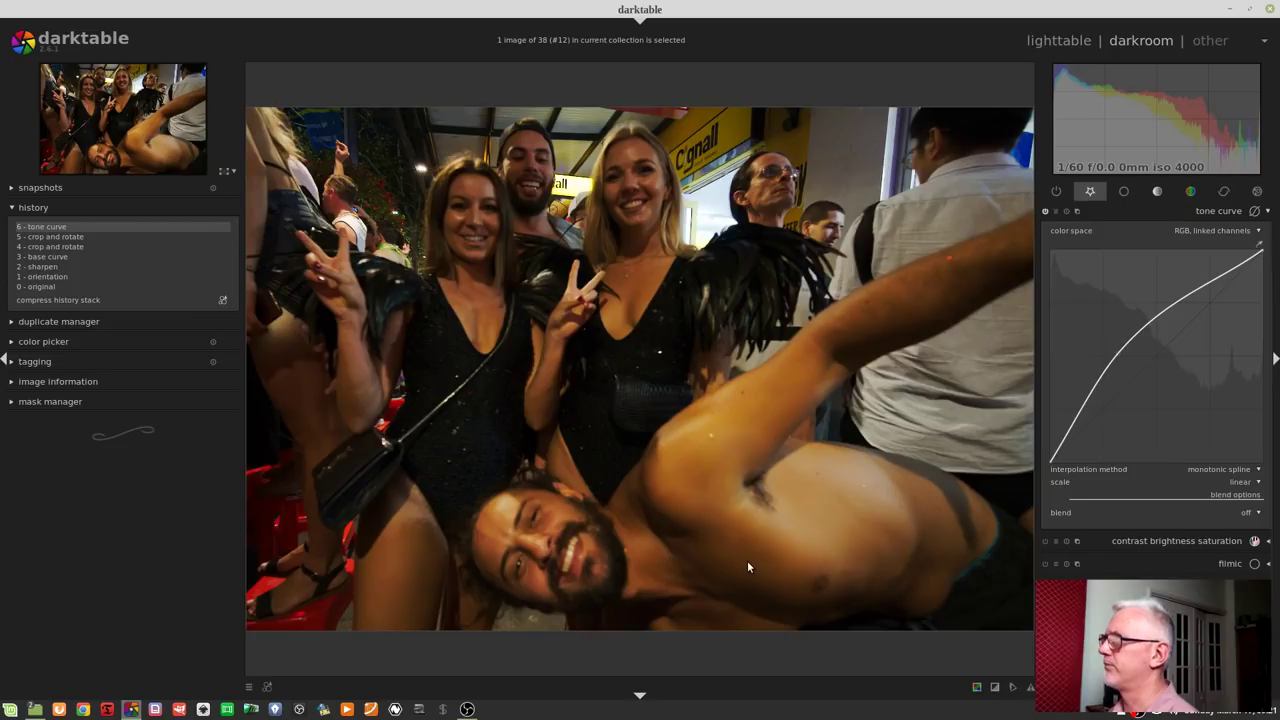
{"action": "left_click", "coordinate": [1224, 190]}
{"action": "left_click", "coordinate": [1198, 238]}
{"action": "left_click_drag", "start_coordinate": [1159, 270], "coordinate": [1201, 274]}
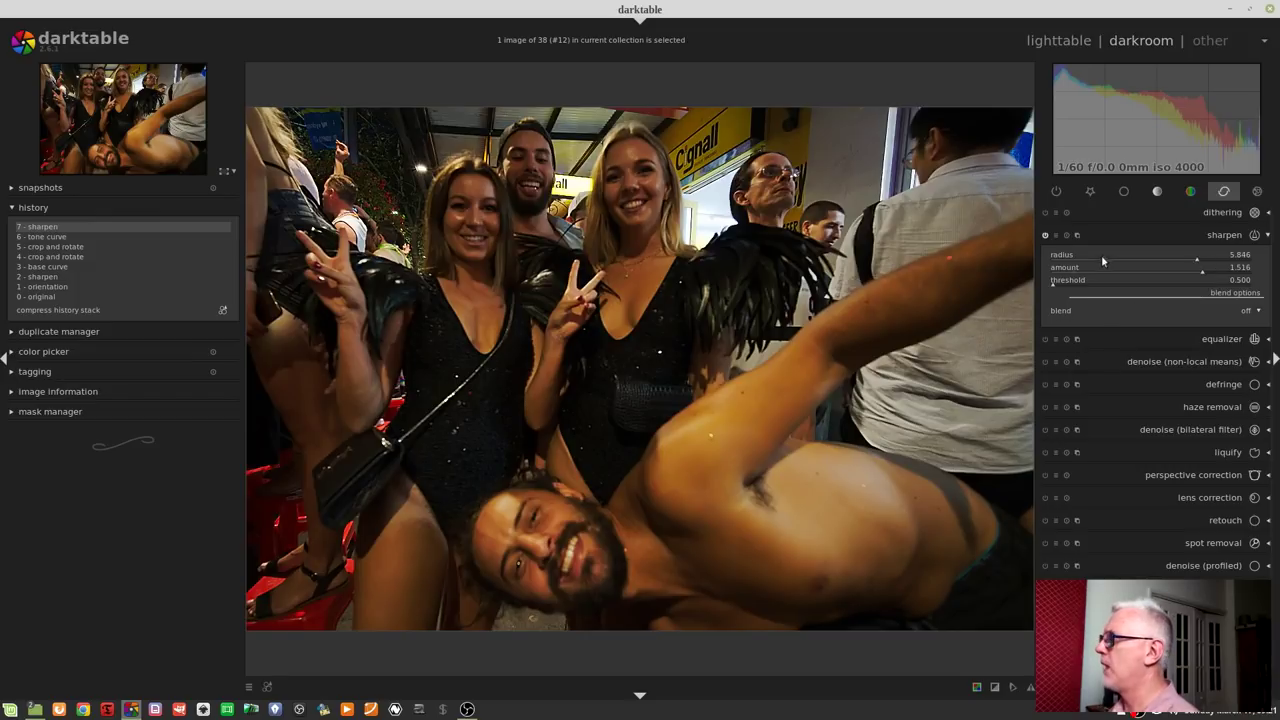
- Crop the photo to a square aspect, shifted left over the group, and commit it
{"action": "left_click", "coordinate": [1090, 191]}
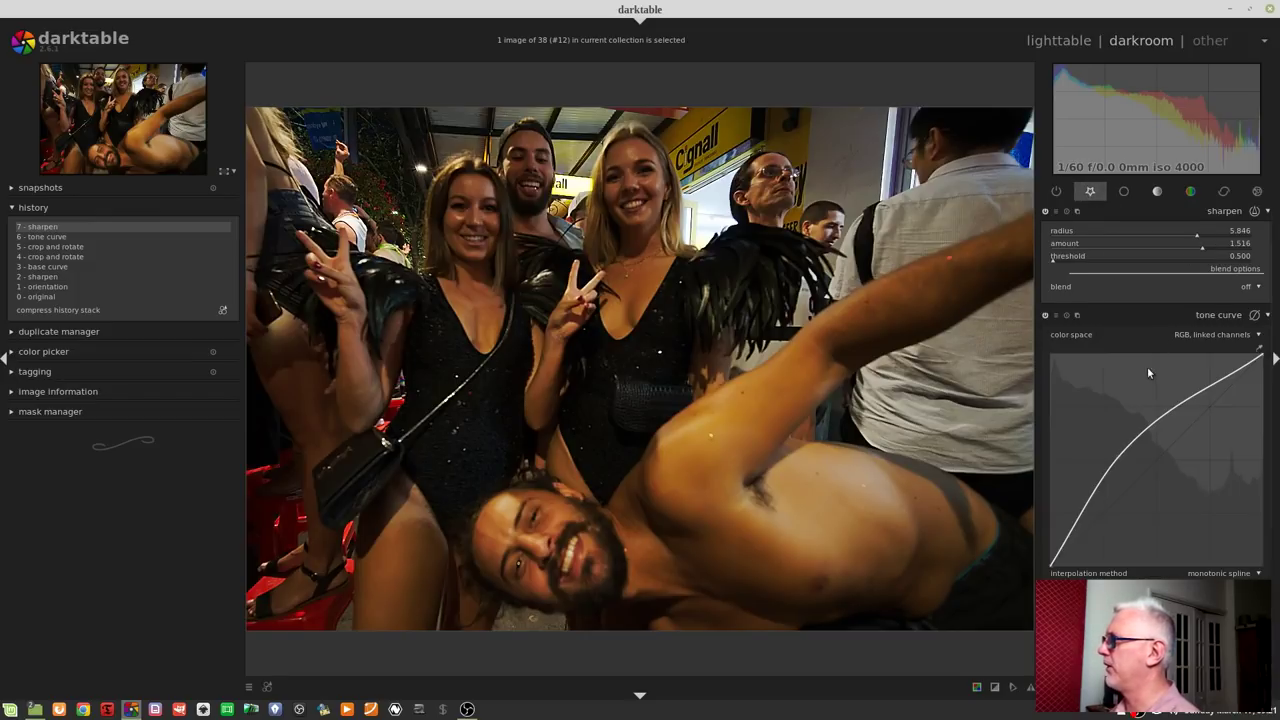
{"action": "scroll", "coordinate": [1220, 400], "scroll_direction": "down", "scroll_amount": 2}
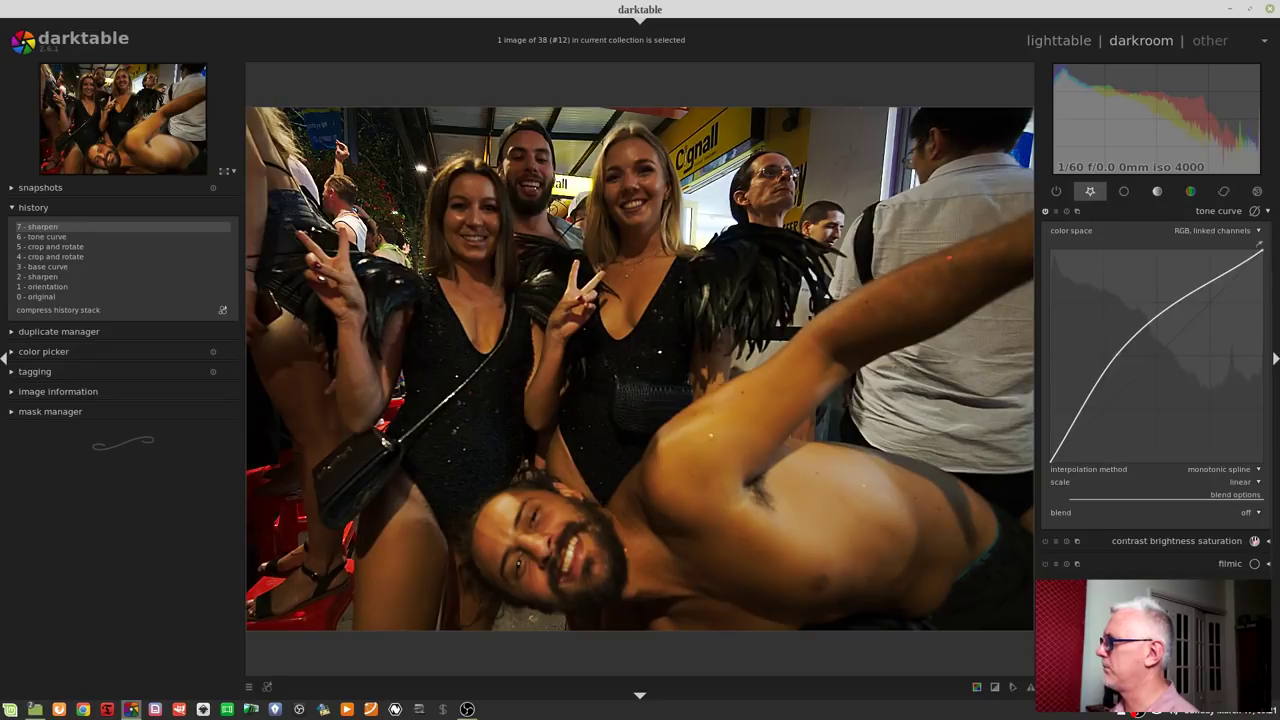
{"action": "left_click", "coordinate": [1208, 409]}
{"action": "left_click", "coordinate": [1222, 480]}
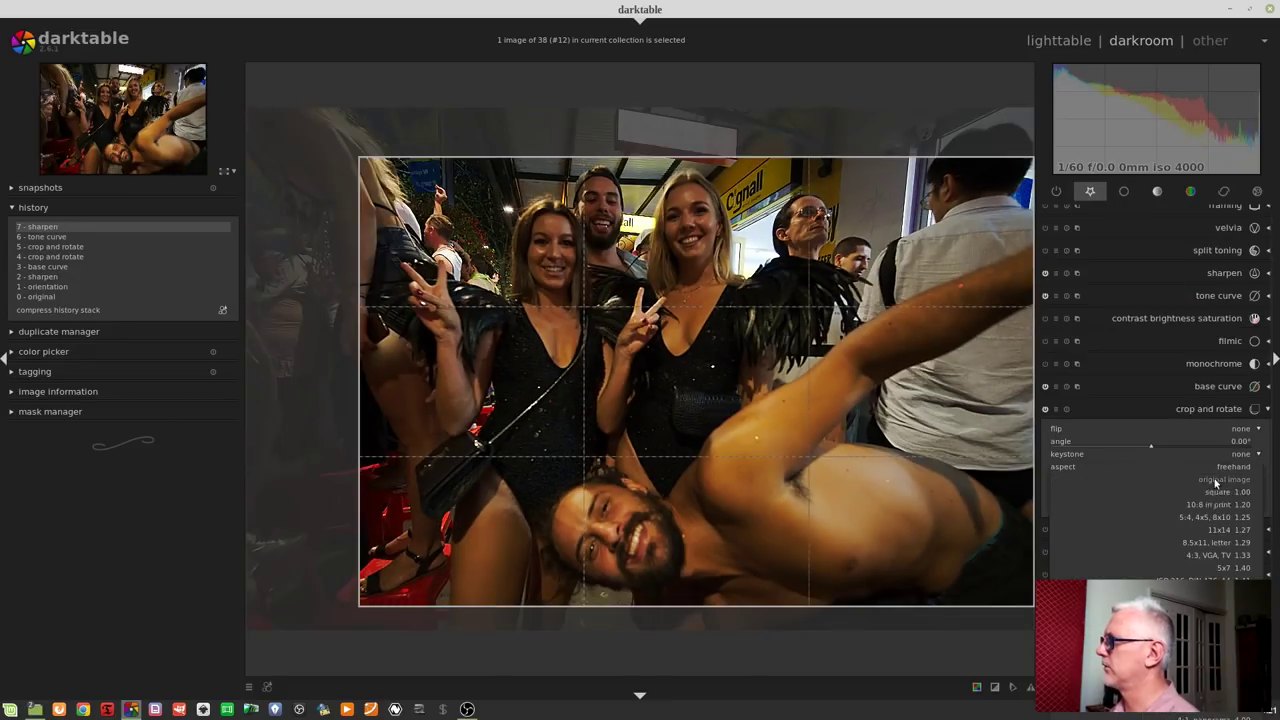
{"action": "left_click", "coordinate": [1222, 492]}
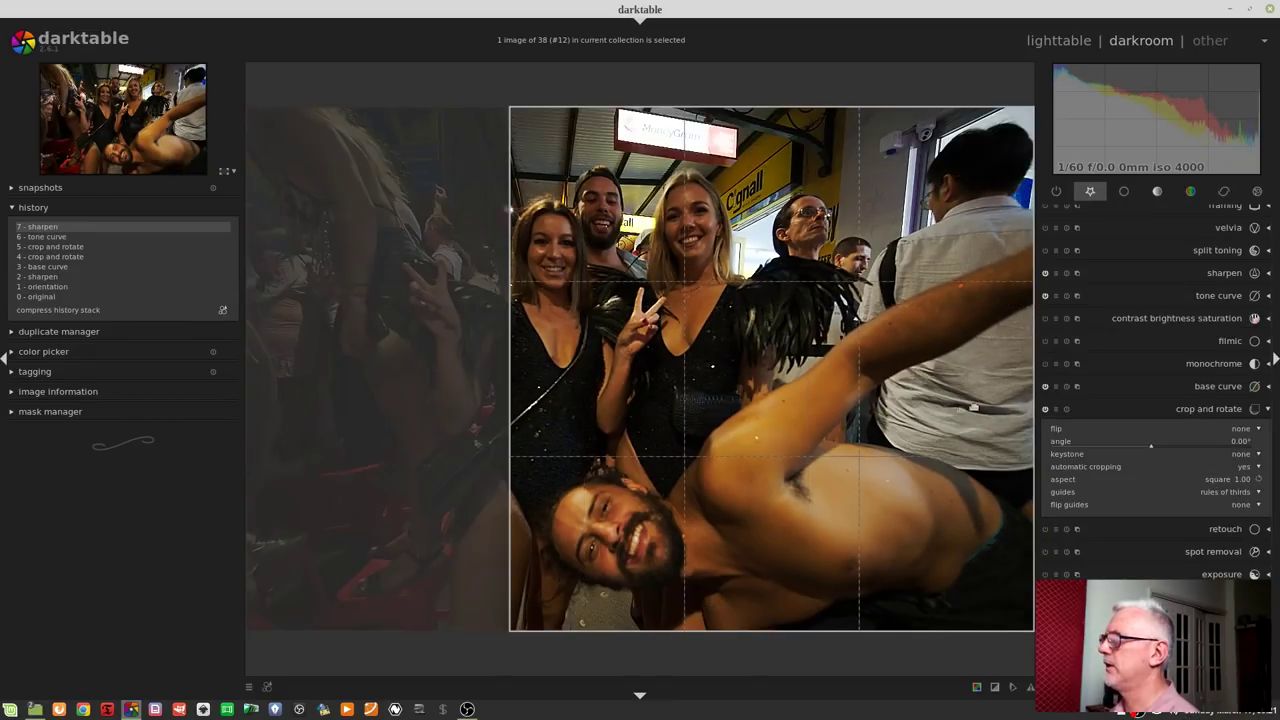
{"action": "left_click_drag", "start_coordinate": [960, 409], "coordinate": [835, 440]}
{"action": "key", "text": "Return"}
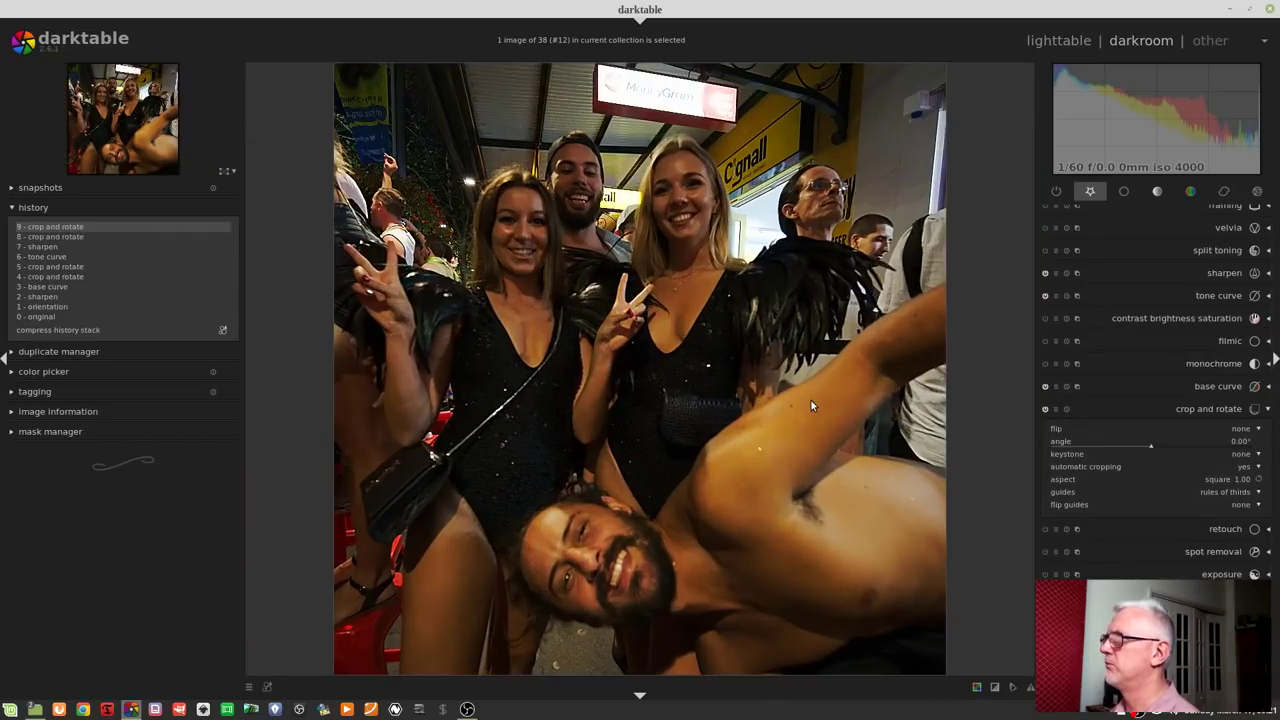
- Brighten the next photo, the crowned woman's portrait, by bending the tone curve up, then advance
{"action": "key", "text": "space"}
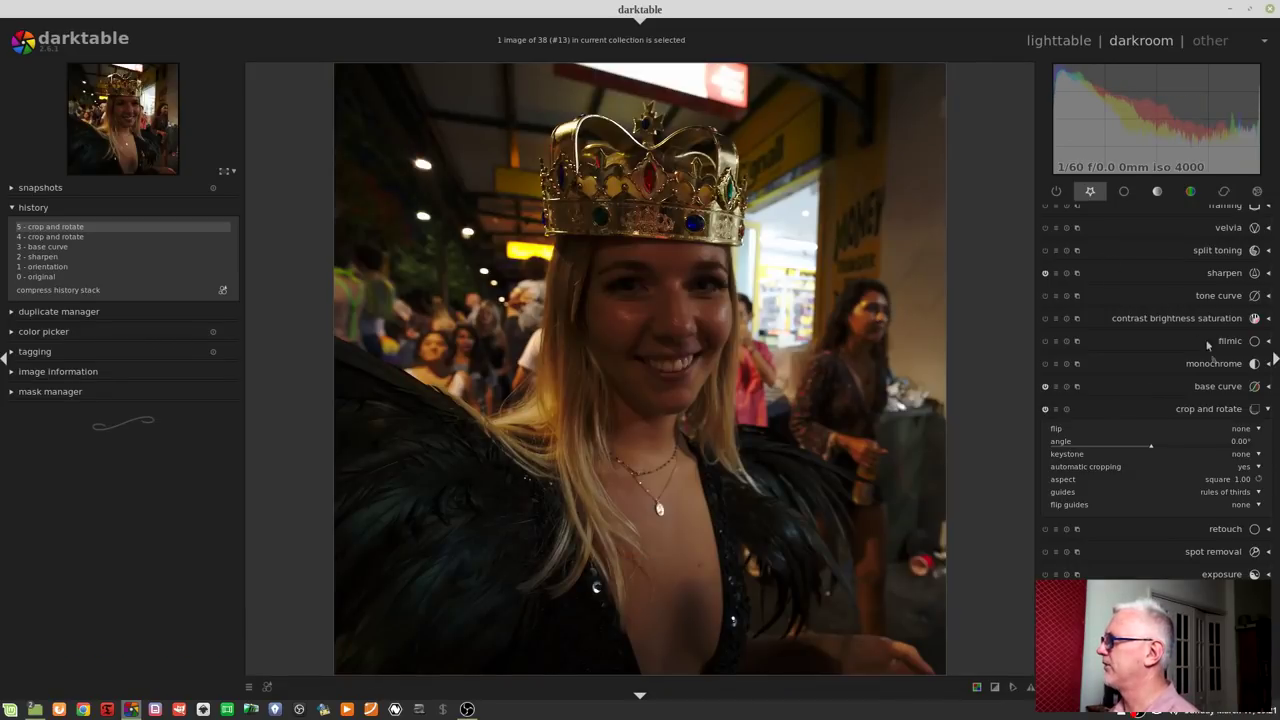
{"action": "left_click", "coordinate": [1220, 296]}
{"action": "left_click_drag", "start_coordinate": [1163, 356], "coordinate": [1143, 342]}
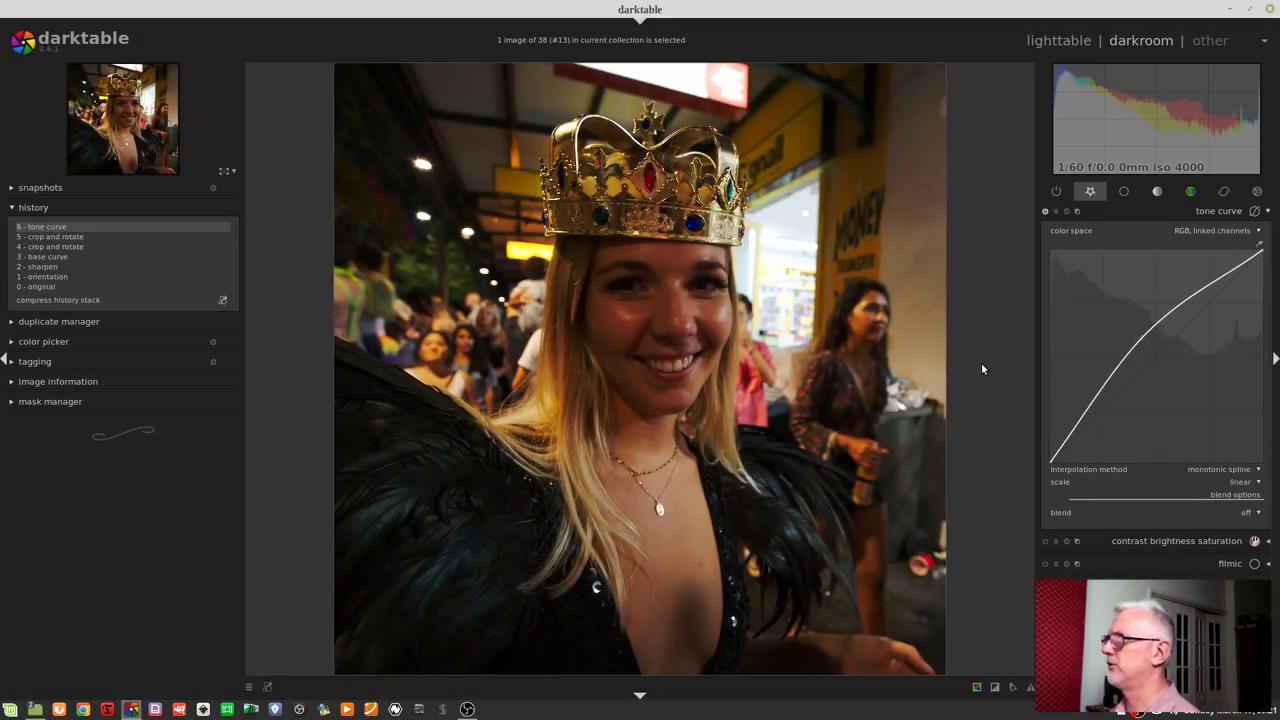
{"action": "key", "text": "space"}
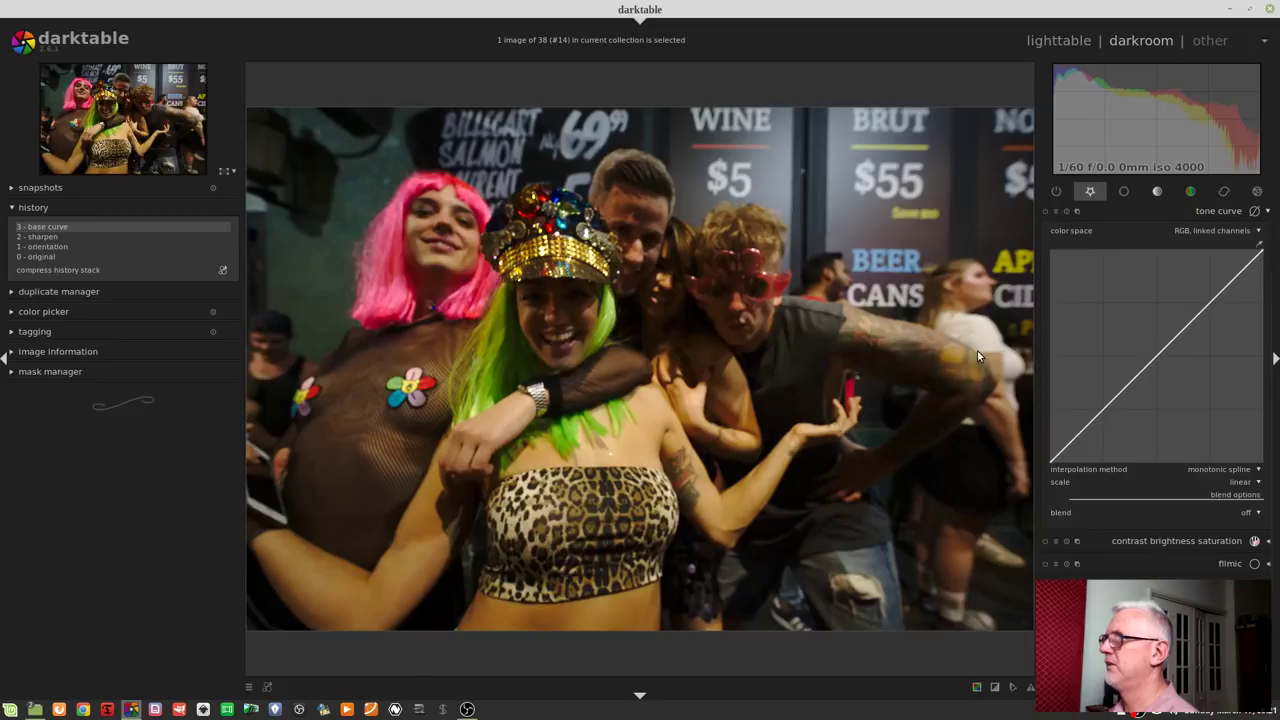
- Paste the tone curve, reset it, and bow it upward to brighten the pink-wig photo
{"action": "key", "text": "ctrl+v"}
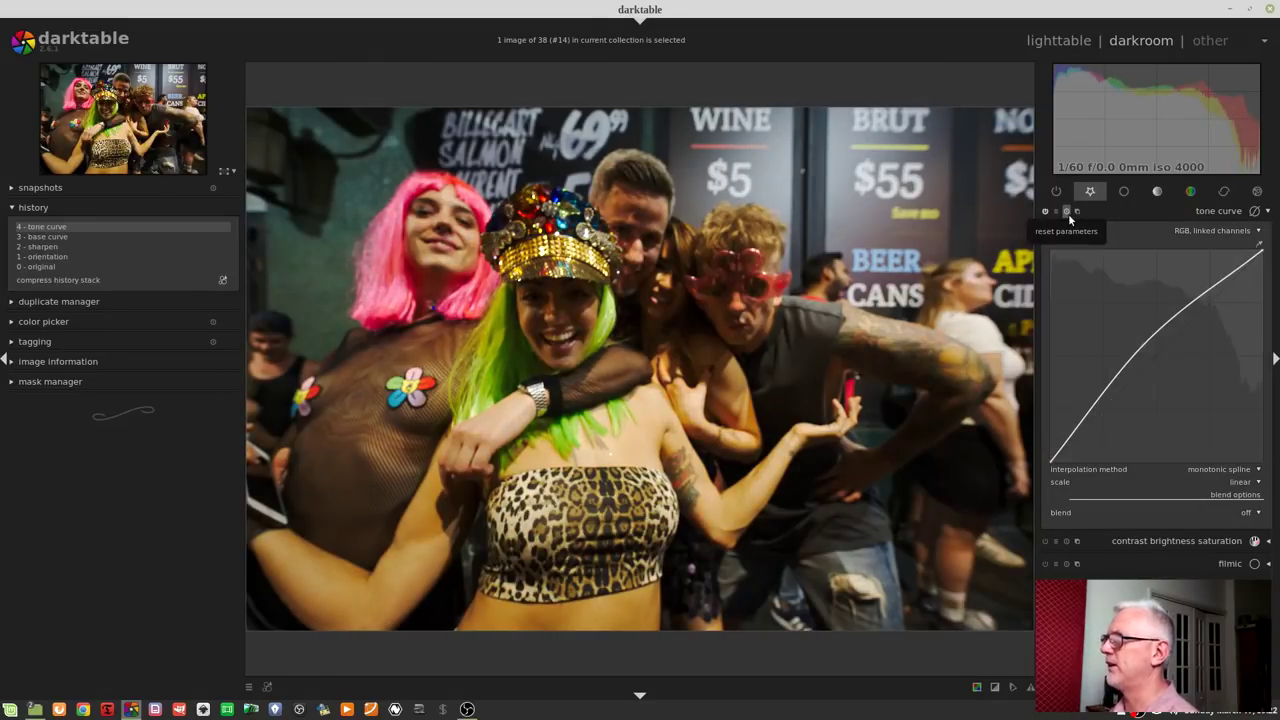
{"action": "left_click", "coordinate": [1066, 212]}
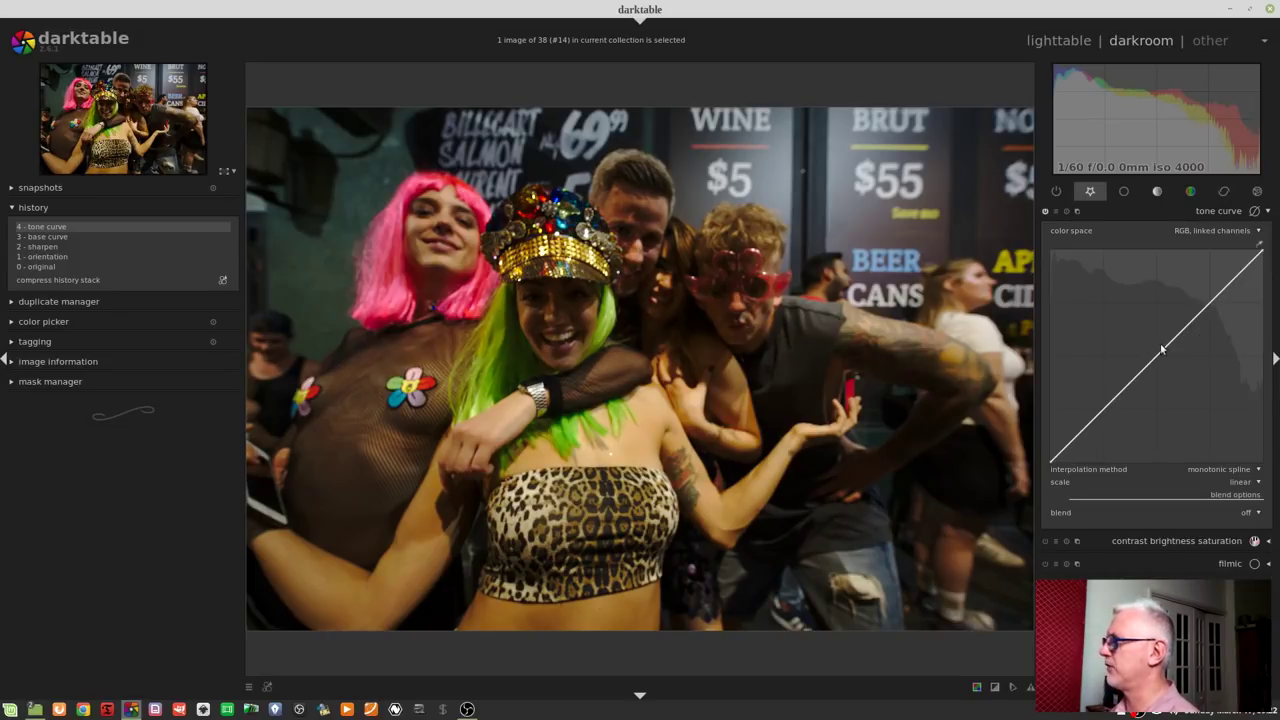
{"action": "left_click_drag", "start_coordinate": [1164, 341], "coordinate": [1137, 327]}
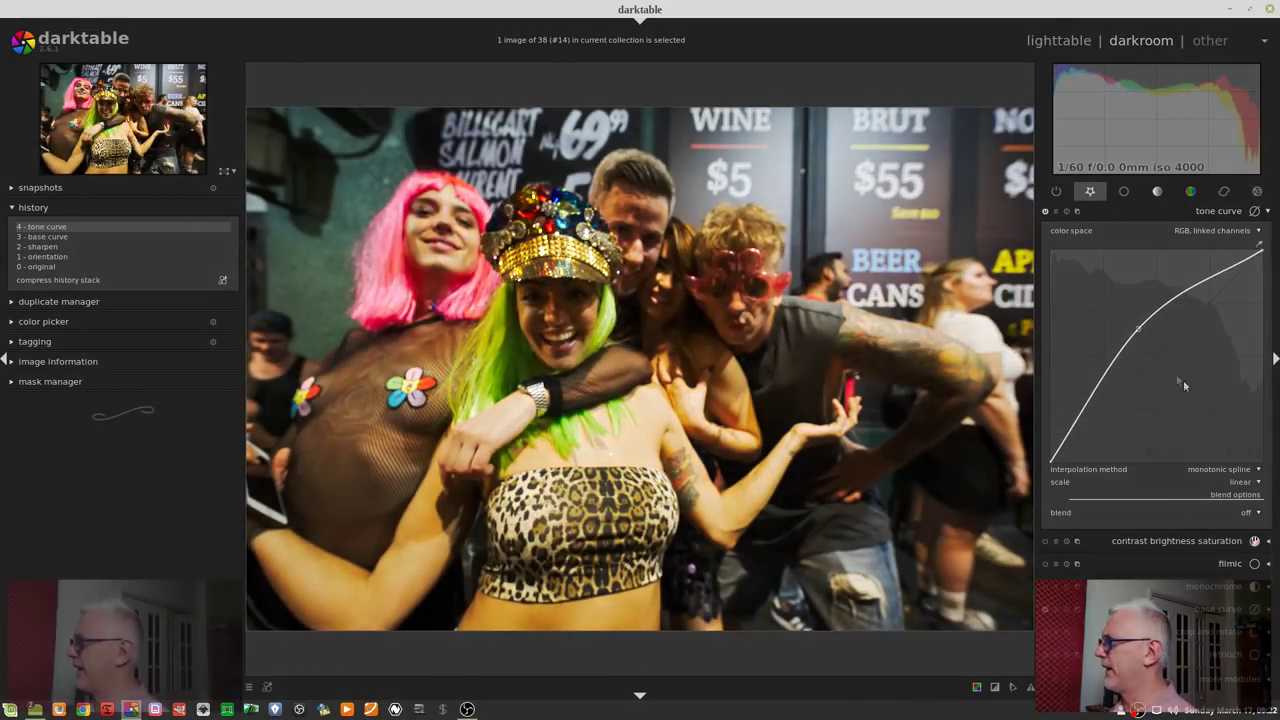
- Limit the tone curve to a drawn path mask outlining the central revellers' faces
{"action": "left_click", "coordinate": [1226, 512]}
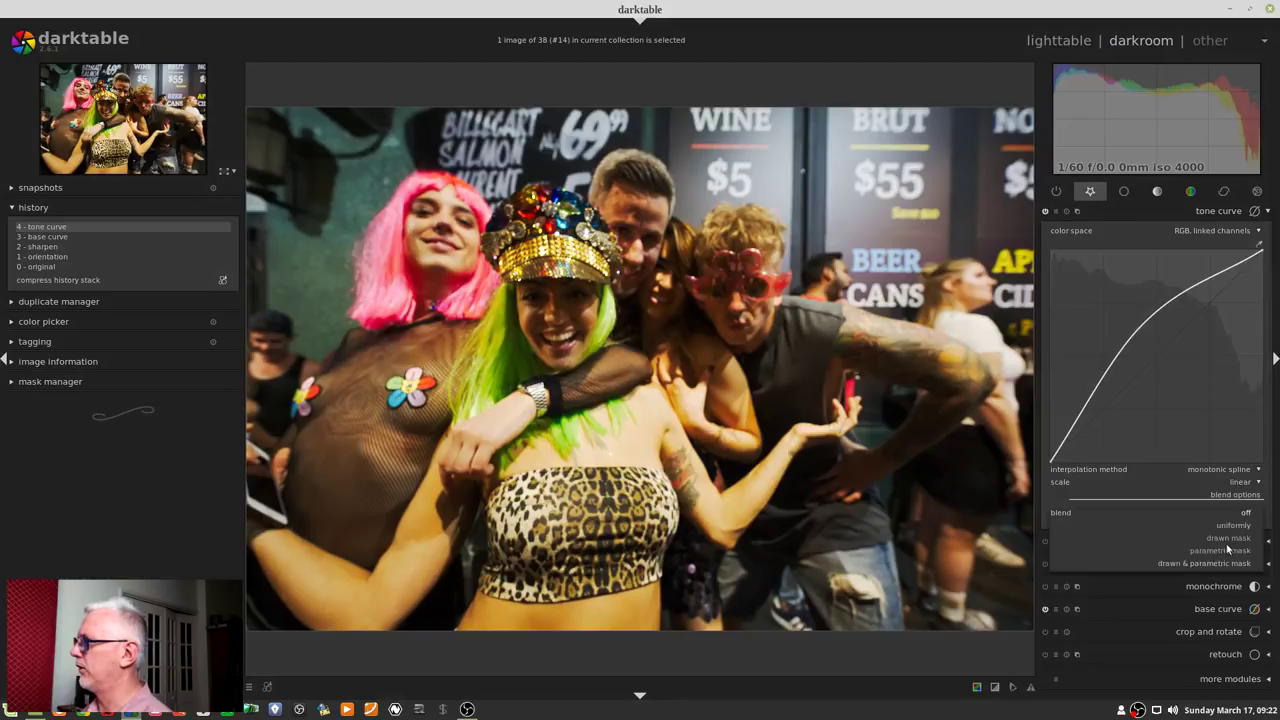
{"action": "left_click", "coordinate": [1228, 539]}
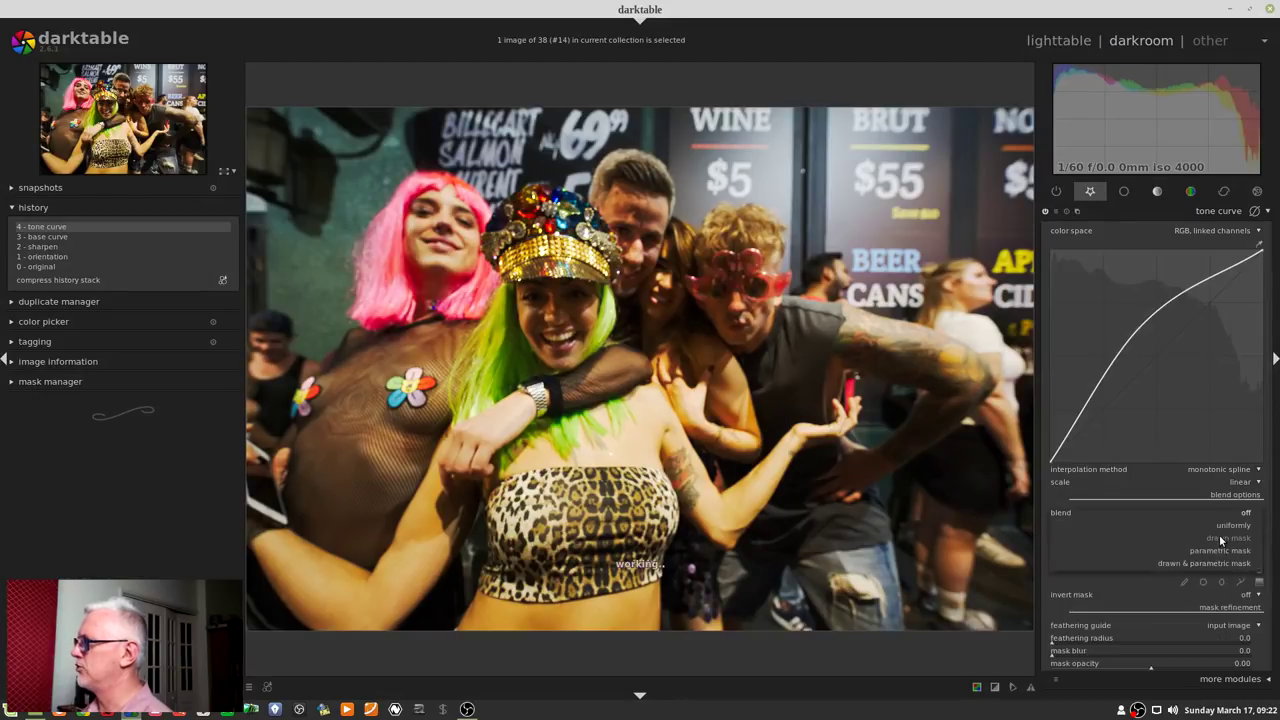
{"action": "left_click", "coordinate": [1241, 583]}
{"action": "left_click", "coordinate": [752, 248]}
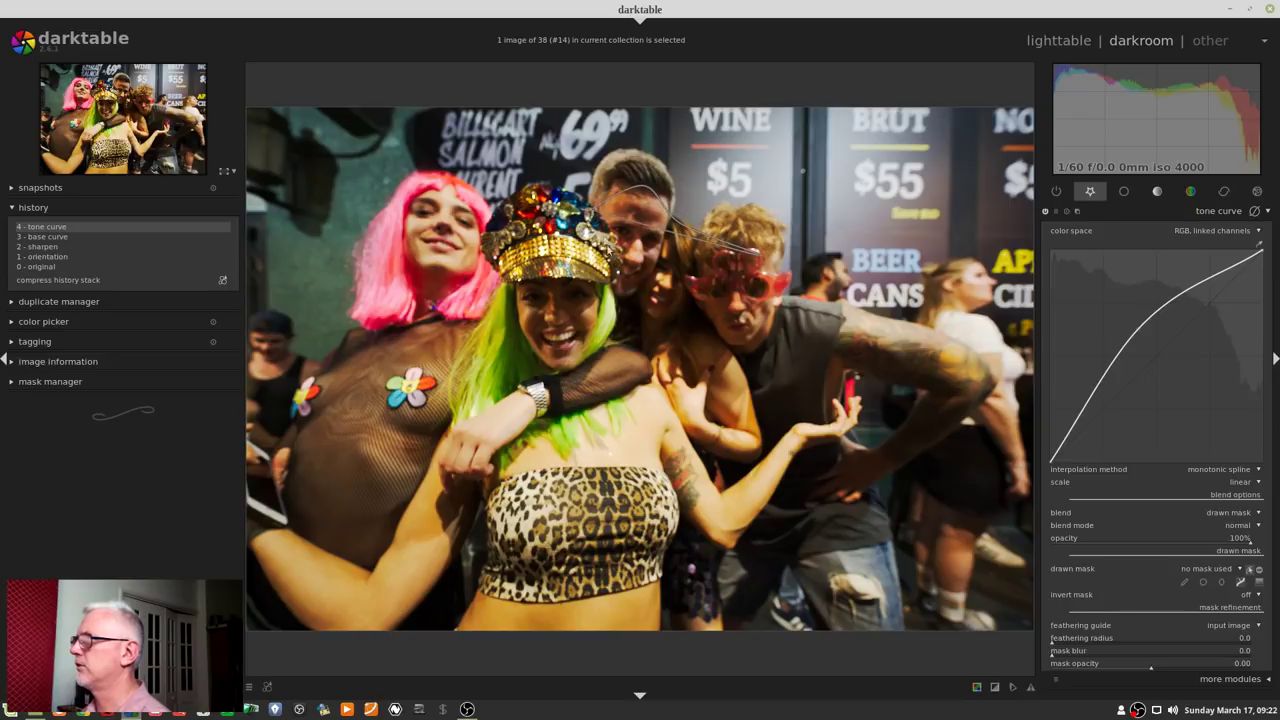
{"action": "left_click", "coordinate": [594, 210]}
{"action": "left_click", "coordinate": [522, 284]}
{"action": "left_click", "coordinate": [612, 352]}
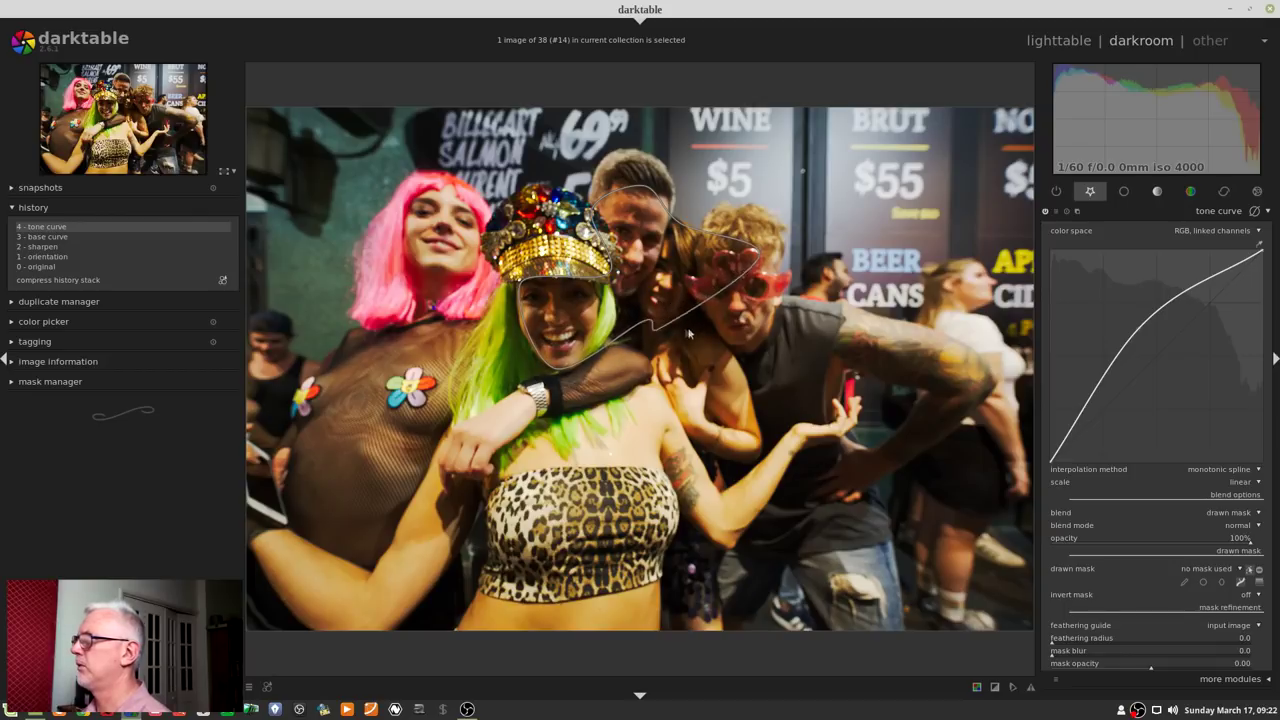
{"action": "right_click", "coordinate": [780, 308]}
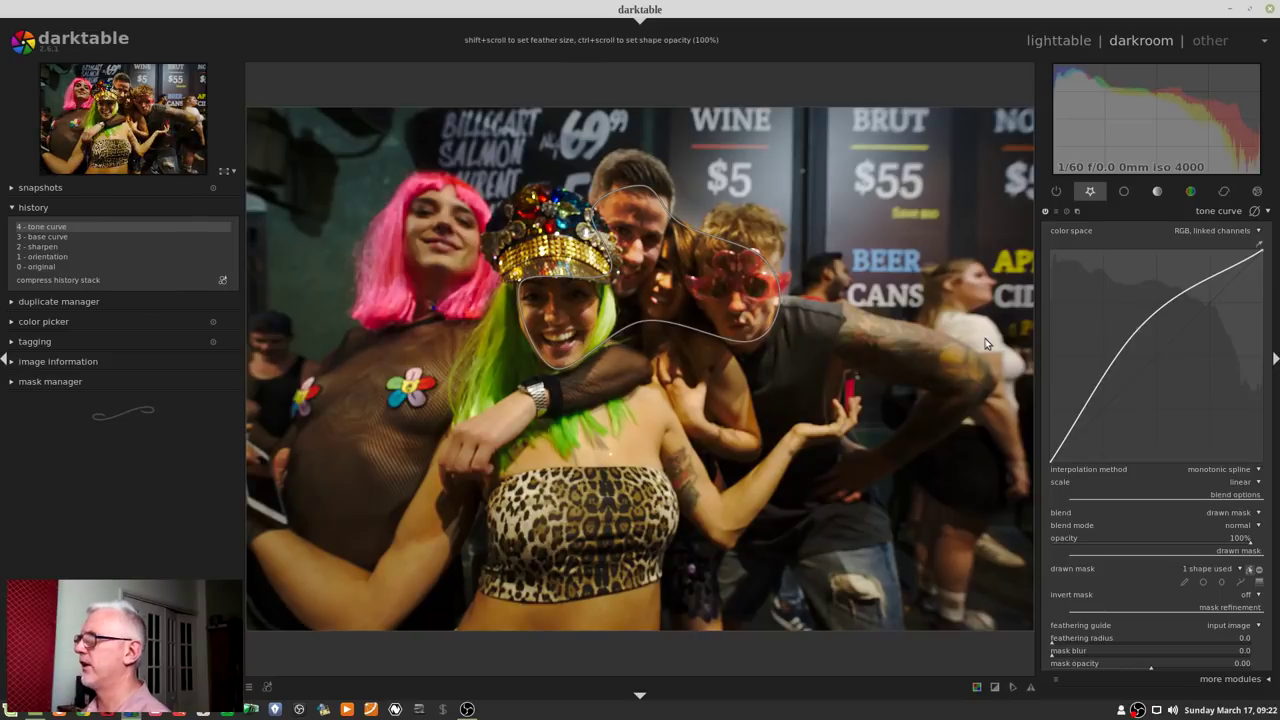
{"action": "left_click", "coordinate": [1200, 214]}
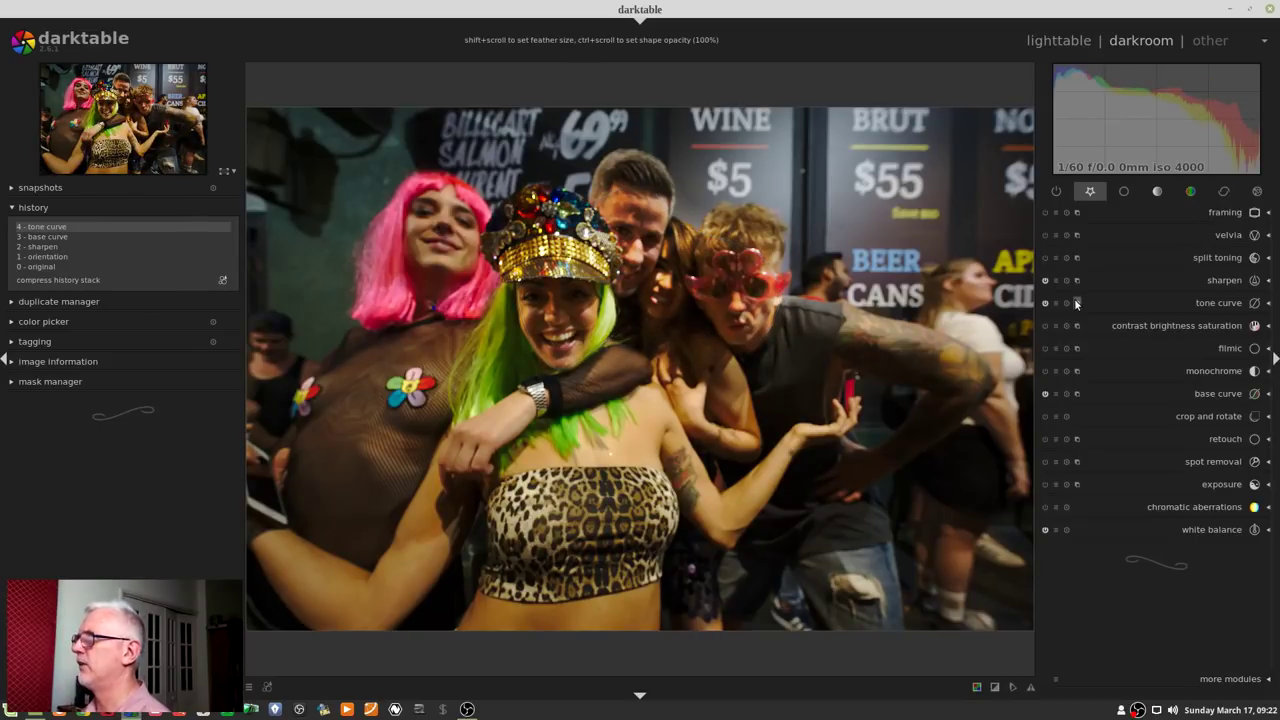
{"action": "left_click", "coordinate": [66, 237]}
{"action": "left_click", "coordinate": [66, 227]}
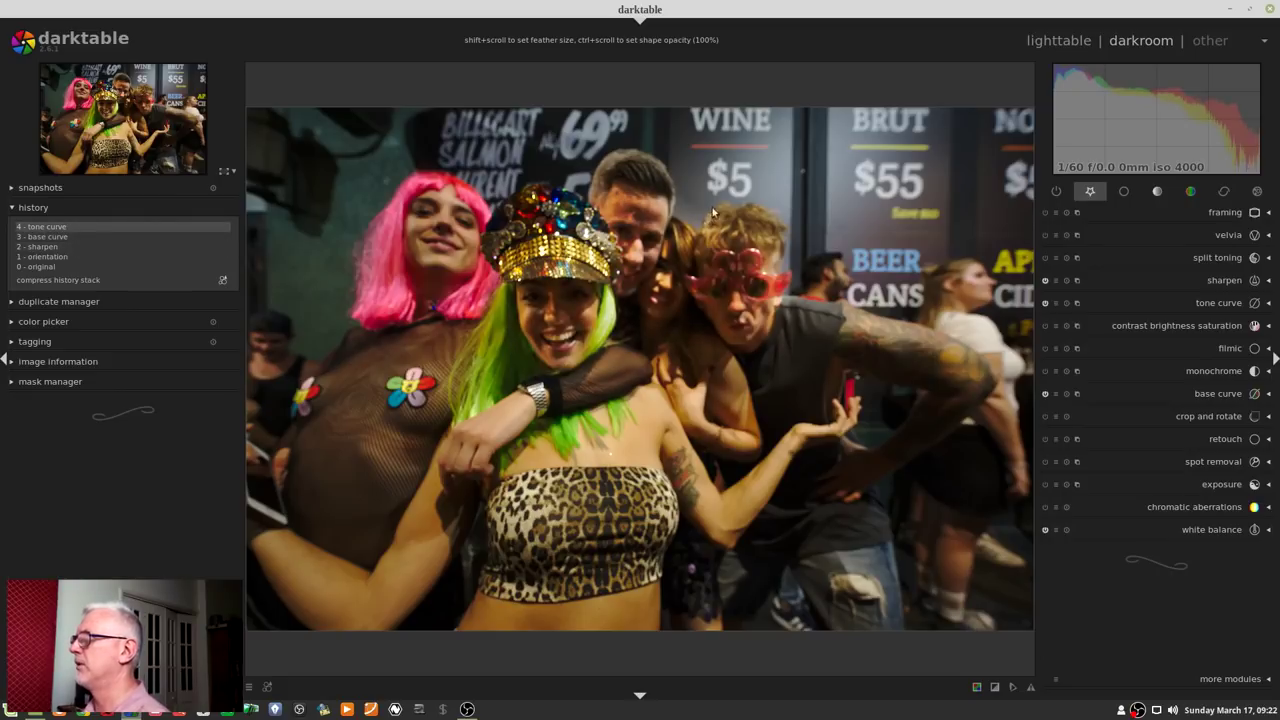
{"action": "left_click", "coordinate": [1219, 302]}
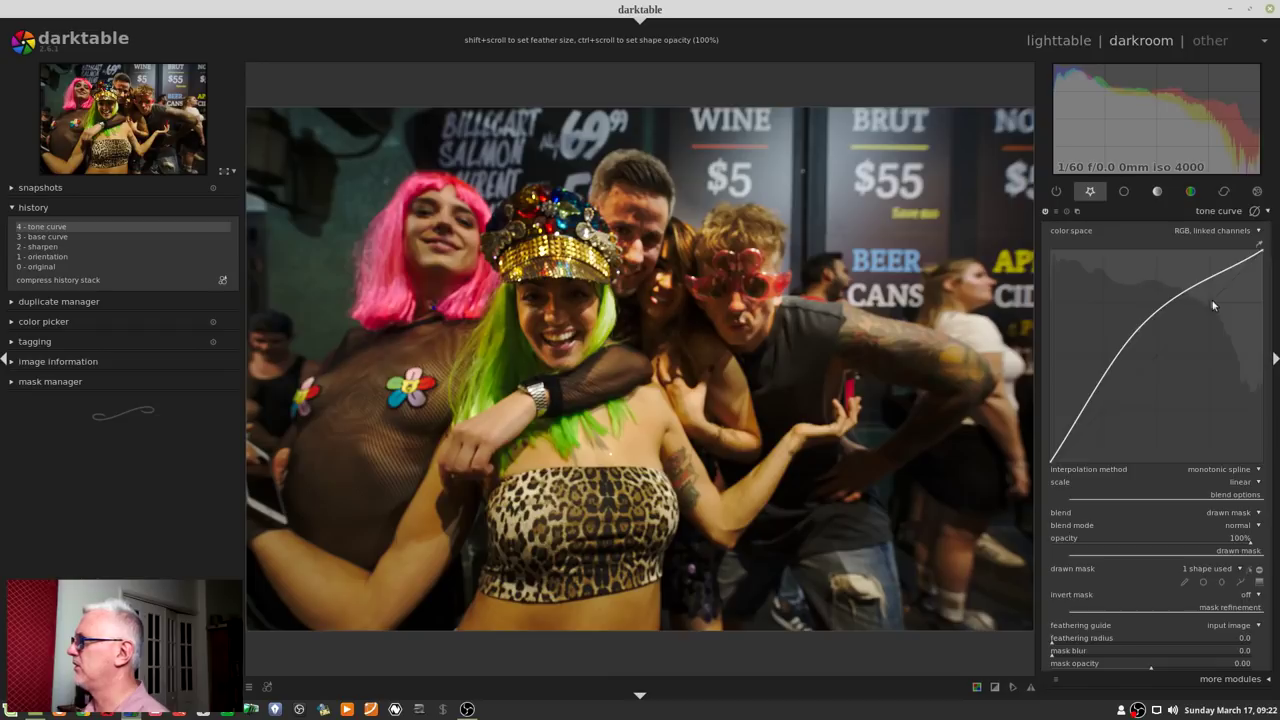
{"action": "left_click", "coordinate": [1250, 570]}
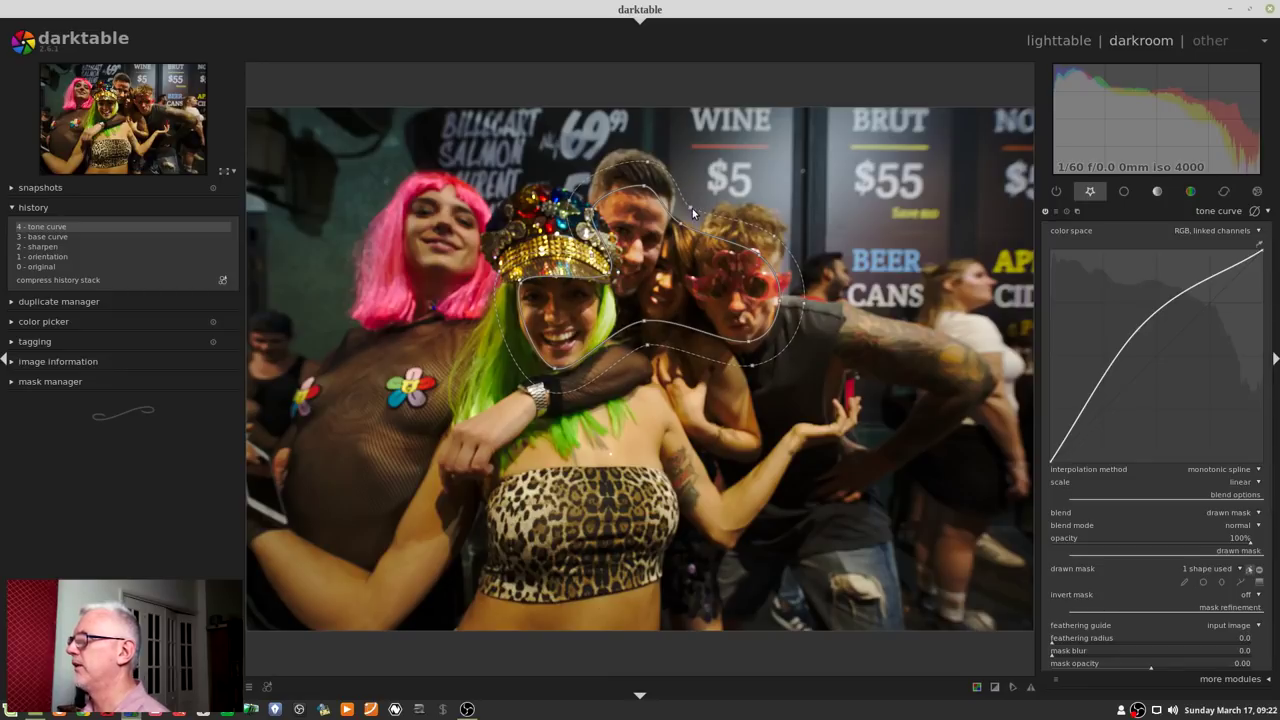
{"action": "left_click", "coordinate": [1207, 211]}
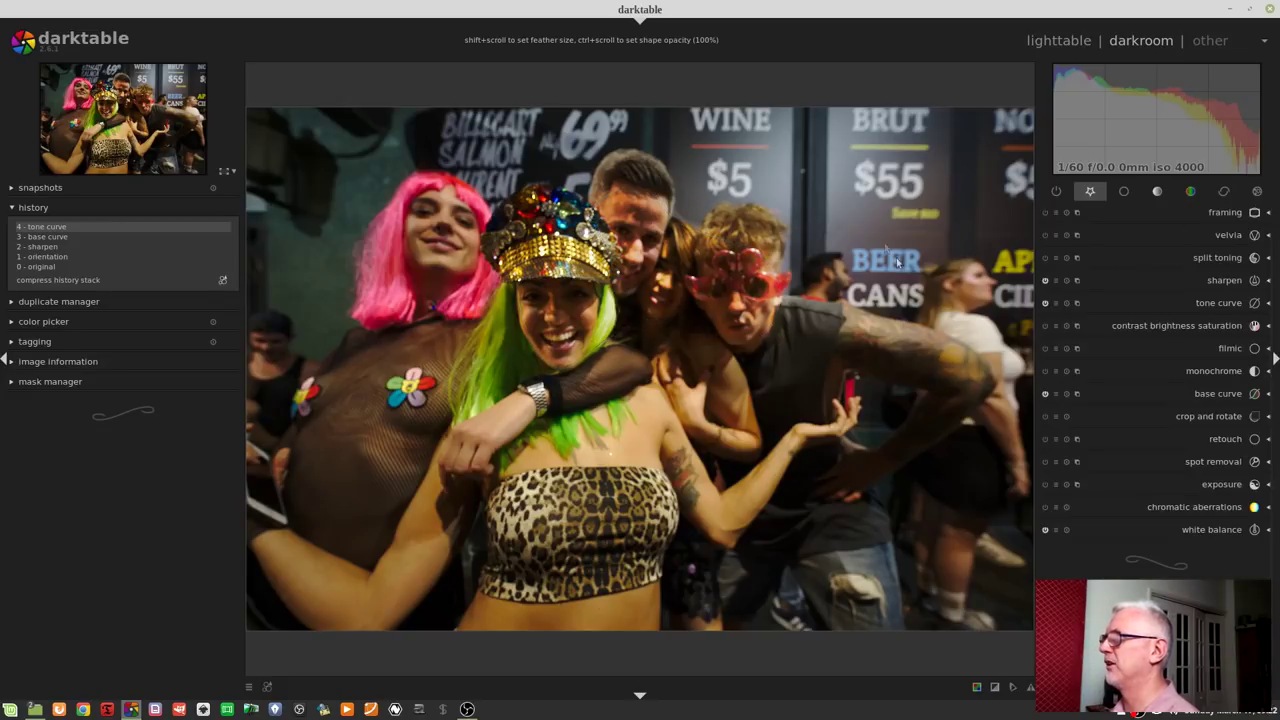
{"action": "left_click", "coordinate": [60, 235]}
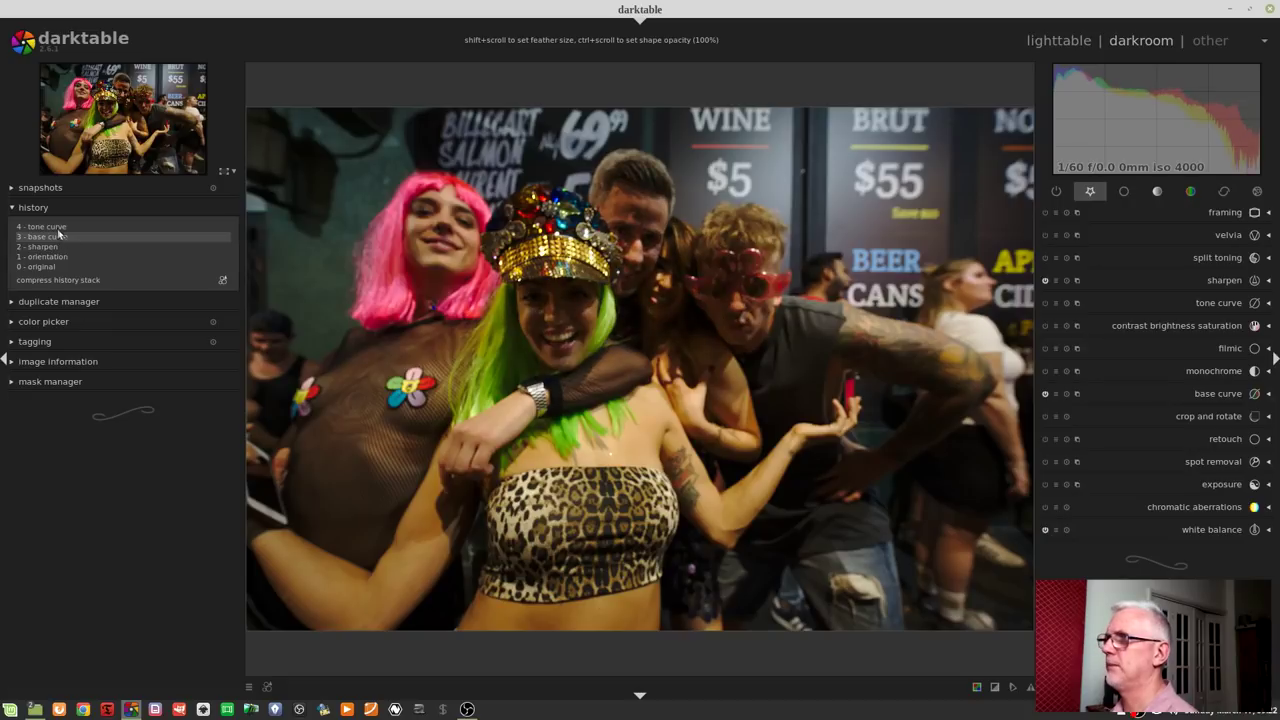
{"action": "left_click", "coordinate": [55, 227]}
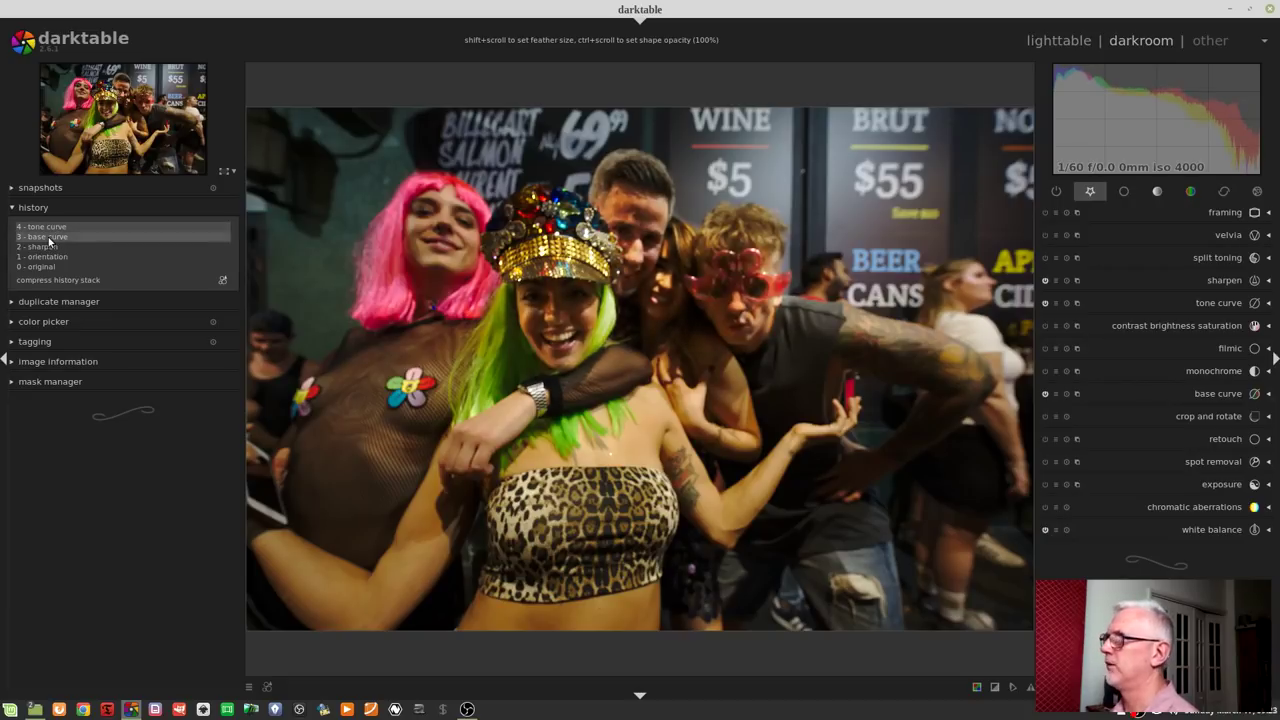
{"action": "left_click", "coordinate": [48, 237]}
{"action": "left_click", "coordinate": [48, 227]}
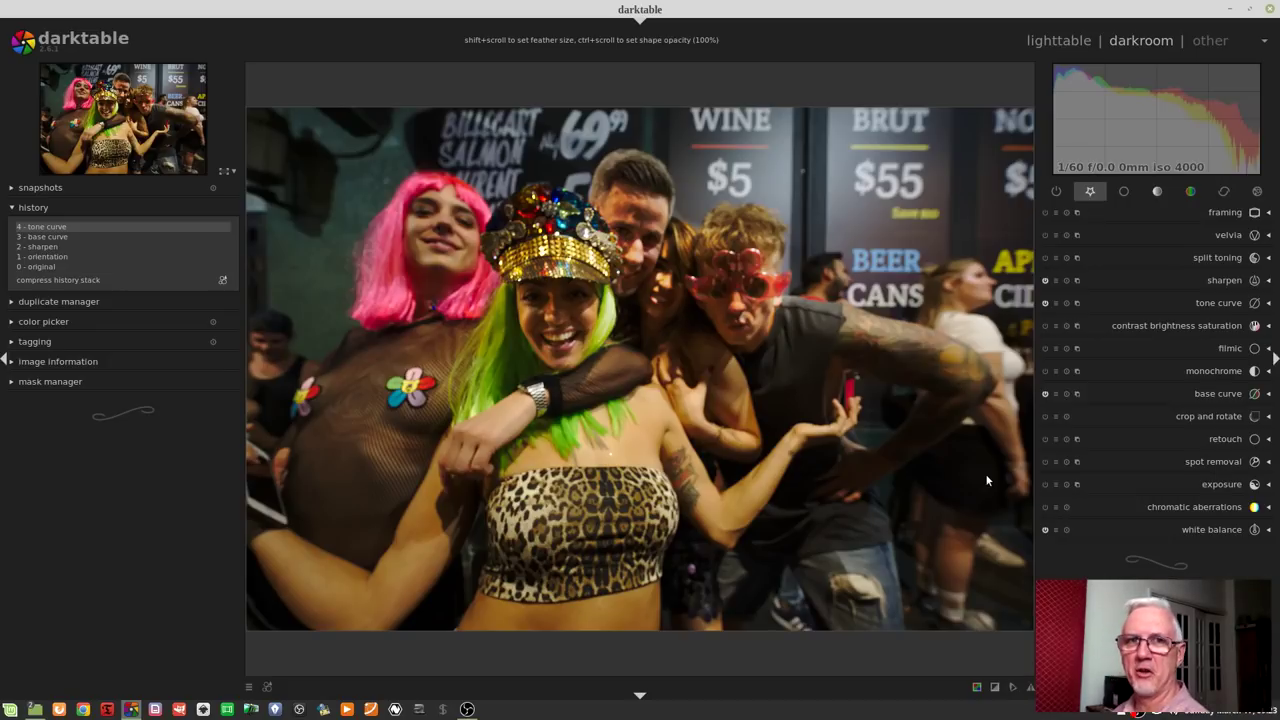
- Advance past balloon image #15 to image #16, the revellers behind the bar window
{"action": "key", "text": "space"}
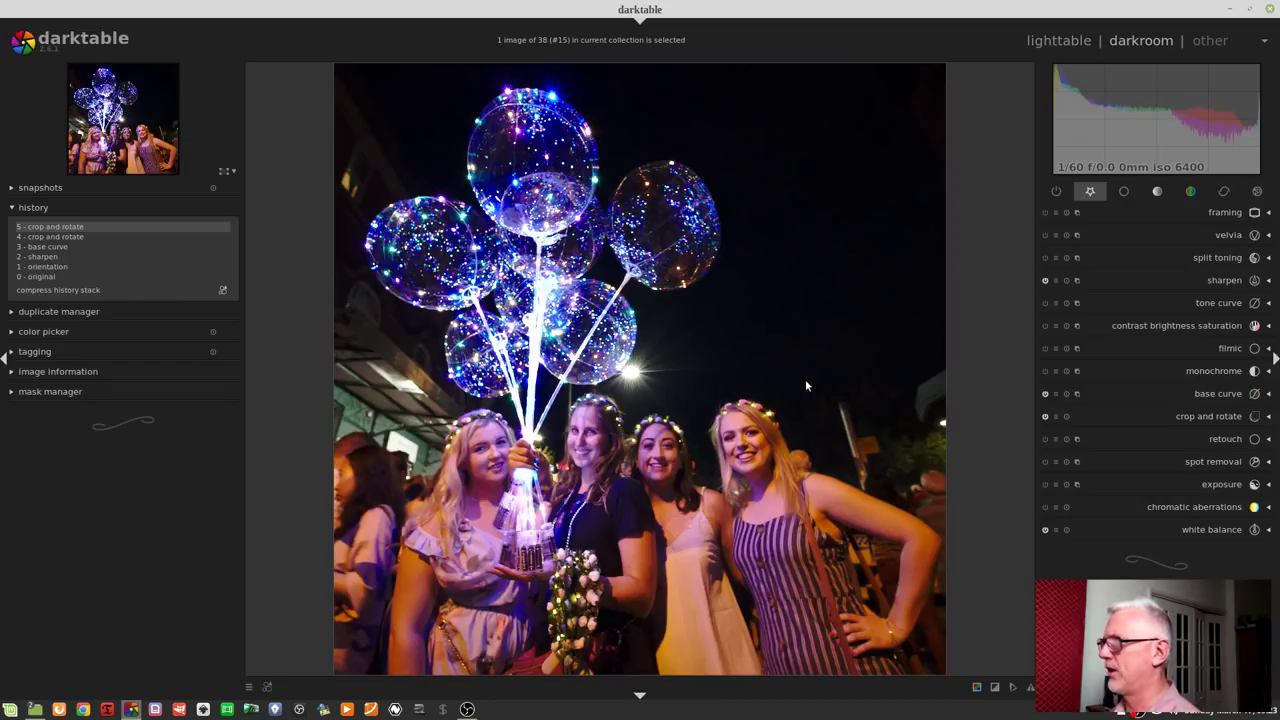
{"action": "key", "text": "space"}
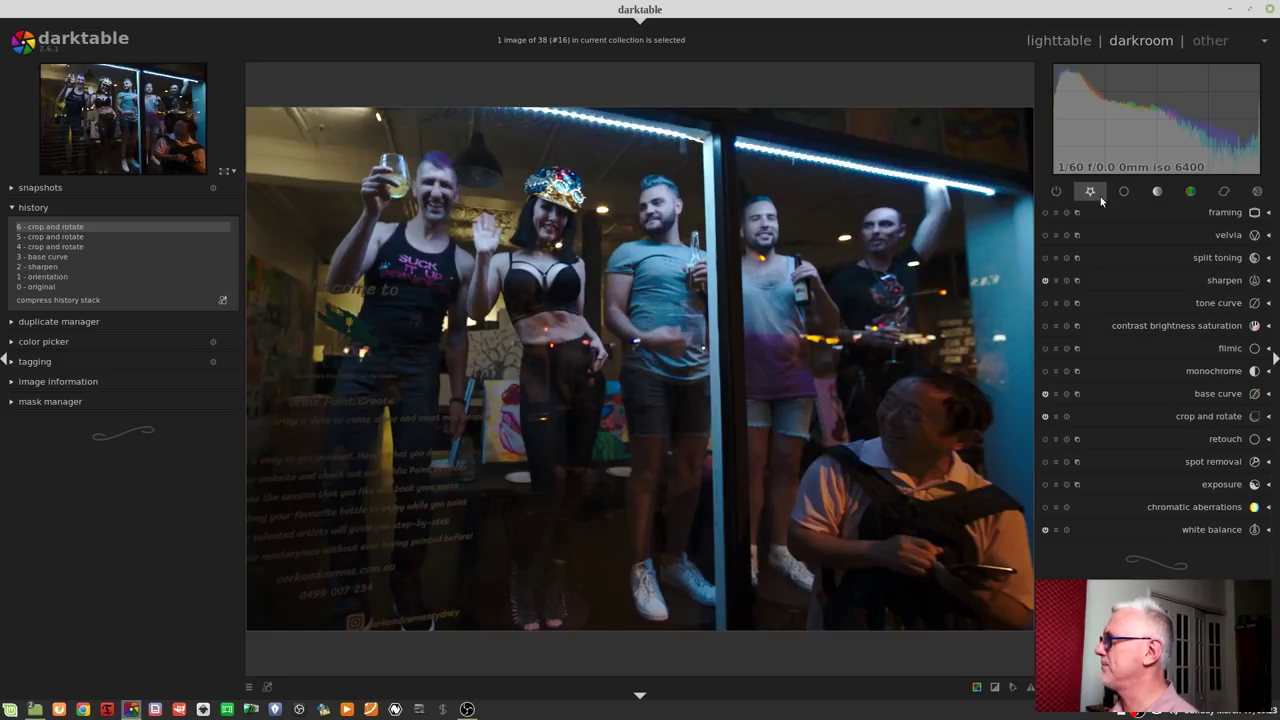
- Bow the tone curve up to brighten the bar photo and set its blend to drawn mask
{"action": "left_click", "coordinate": [1212, 302]}
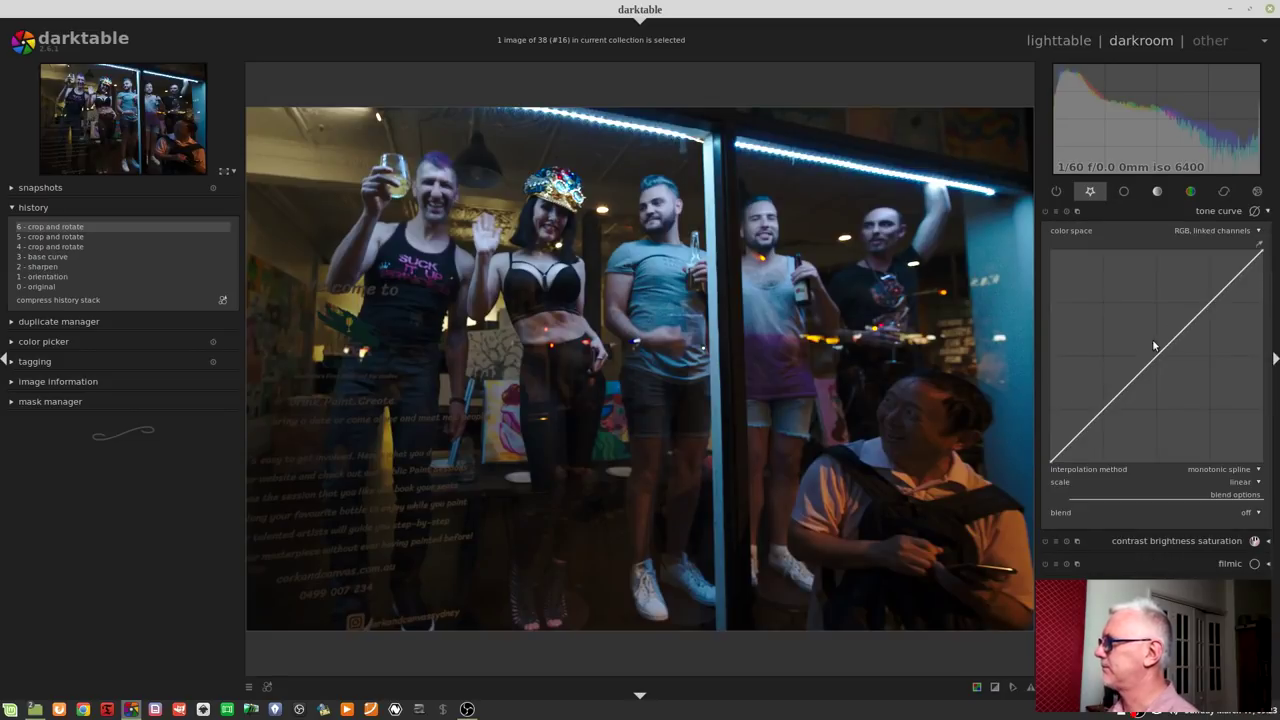
{"action": "left_click_drag", "start_coordinate": [1153, 345], "coordinate": [1077, 388]}
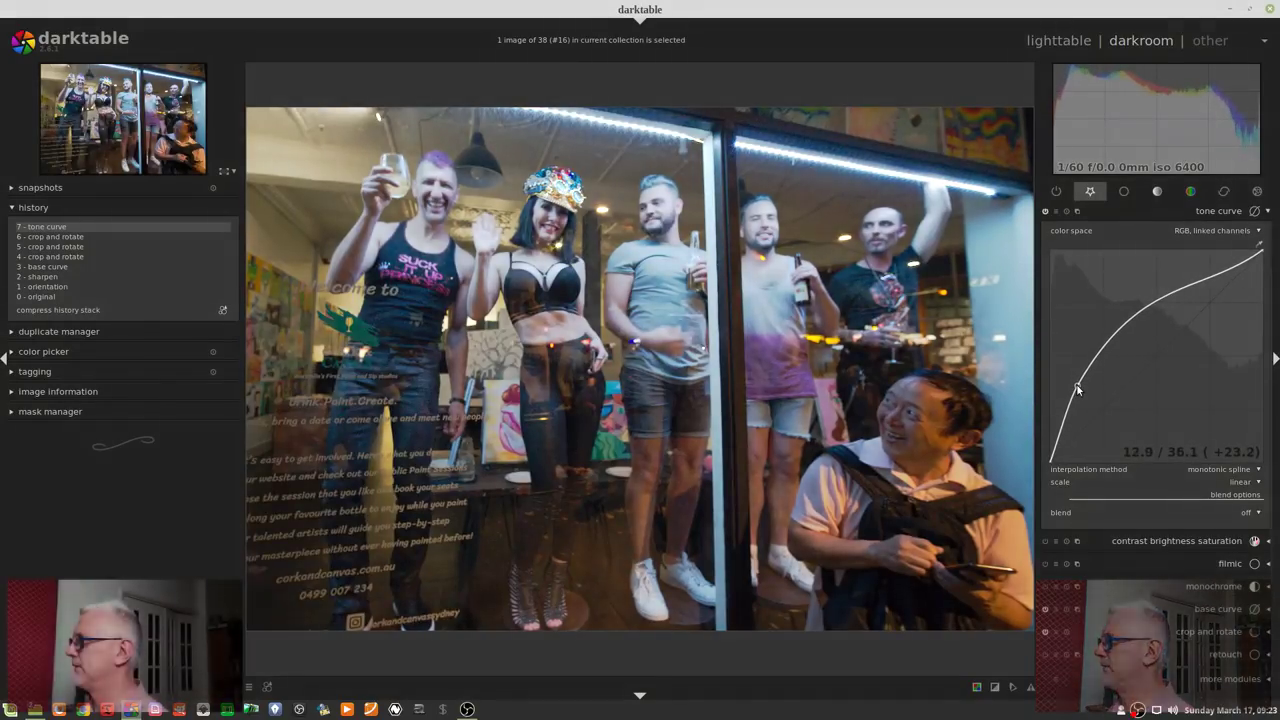
{"action": "left_click", "coordinate": [1248, 517]}
{"action": "left_click", "coordinate": [1230, 545]}
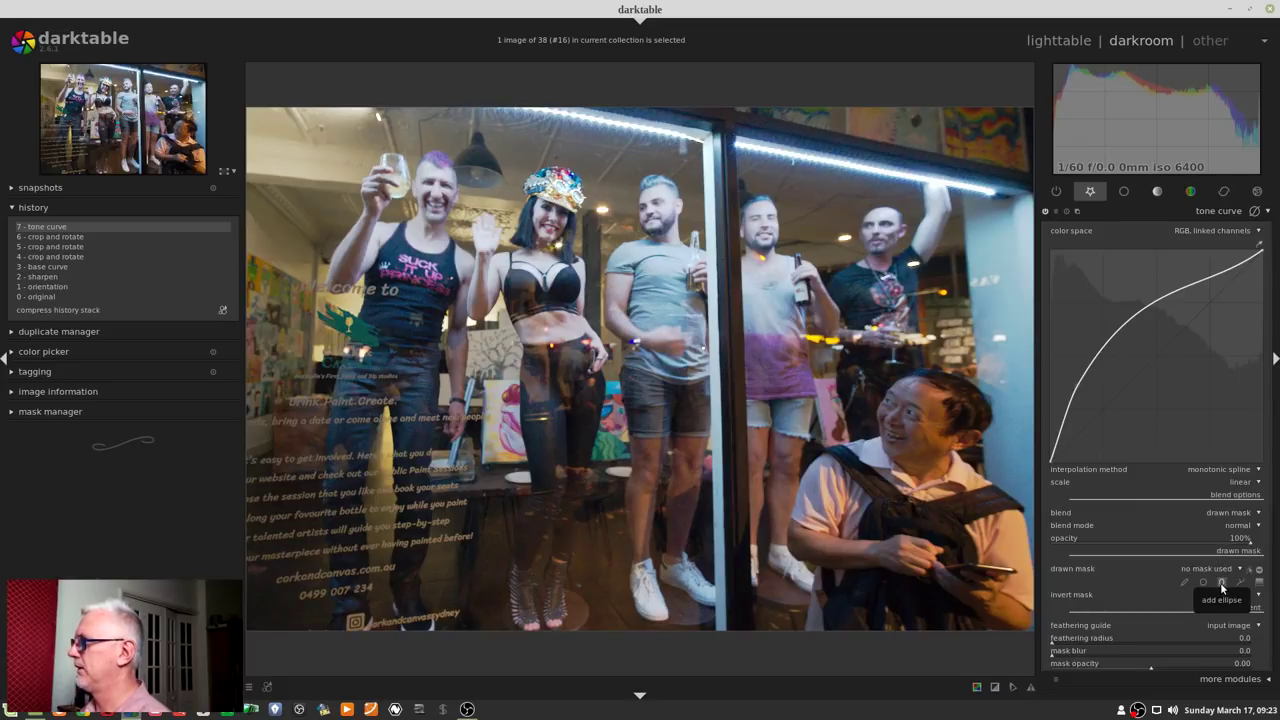
- Mask the curve with an ellipse over the seated man's face, reshaped wider, and compare before/after
{"action": "left_click", "coordinate": [1221, 584]}
{"action": "left_click", "coordinate": [919, 426]}
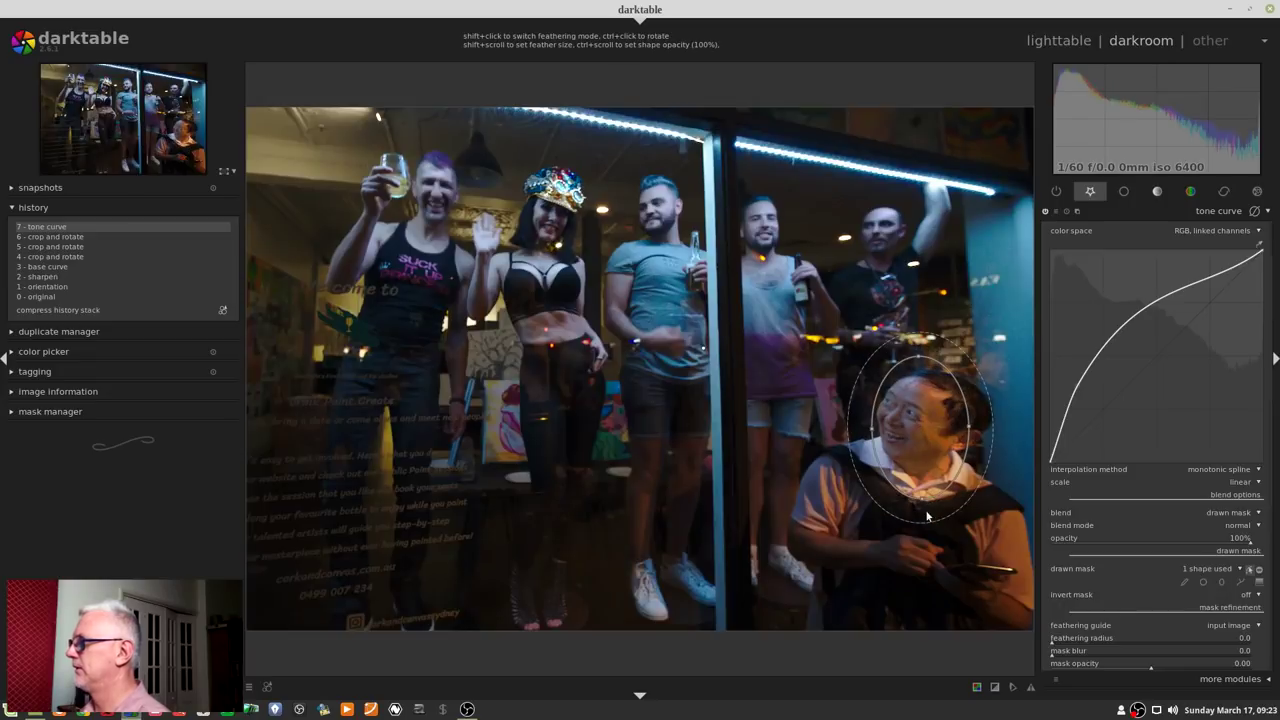
{"action": "left_click_drag", "start_coordinate": [924, 506], "coordinate": [918, 486]}
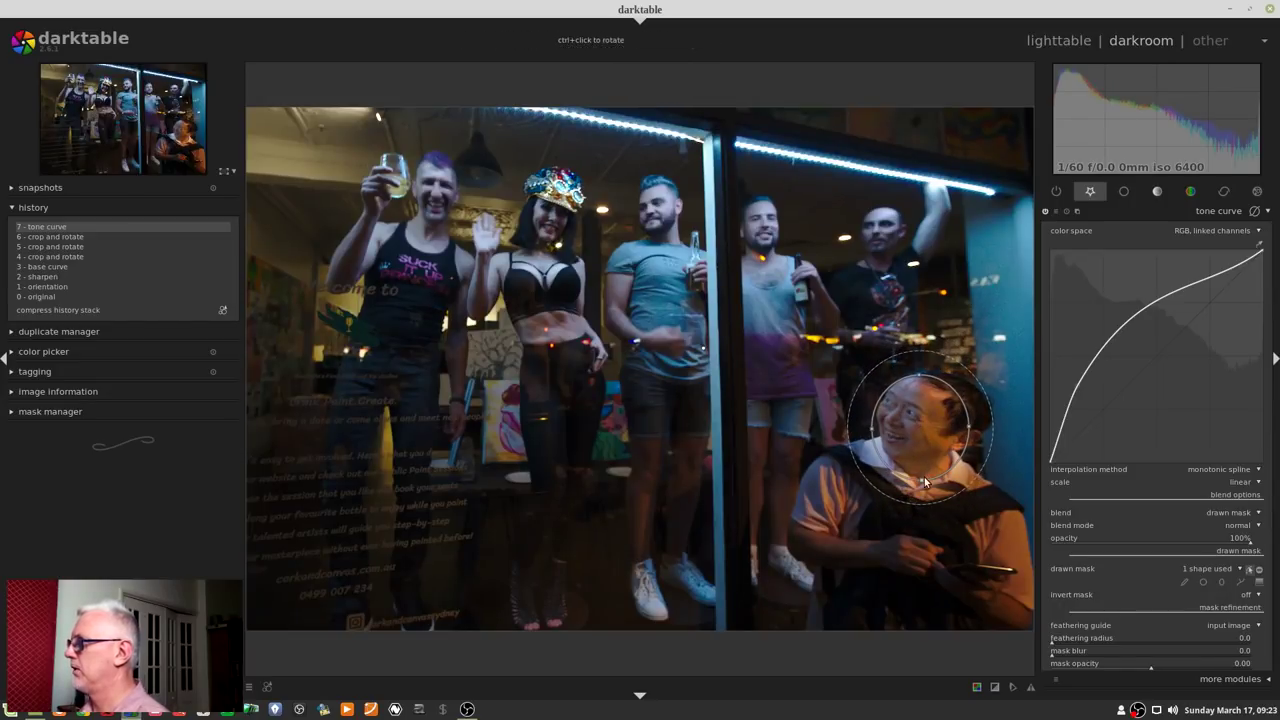
{"action": "left_click_drag", "start_coordinate": [925, 483], "coordinate": [953, 436]}
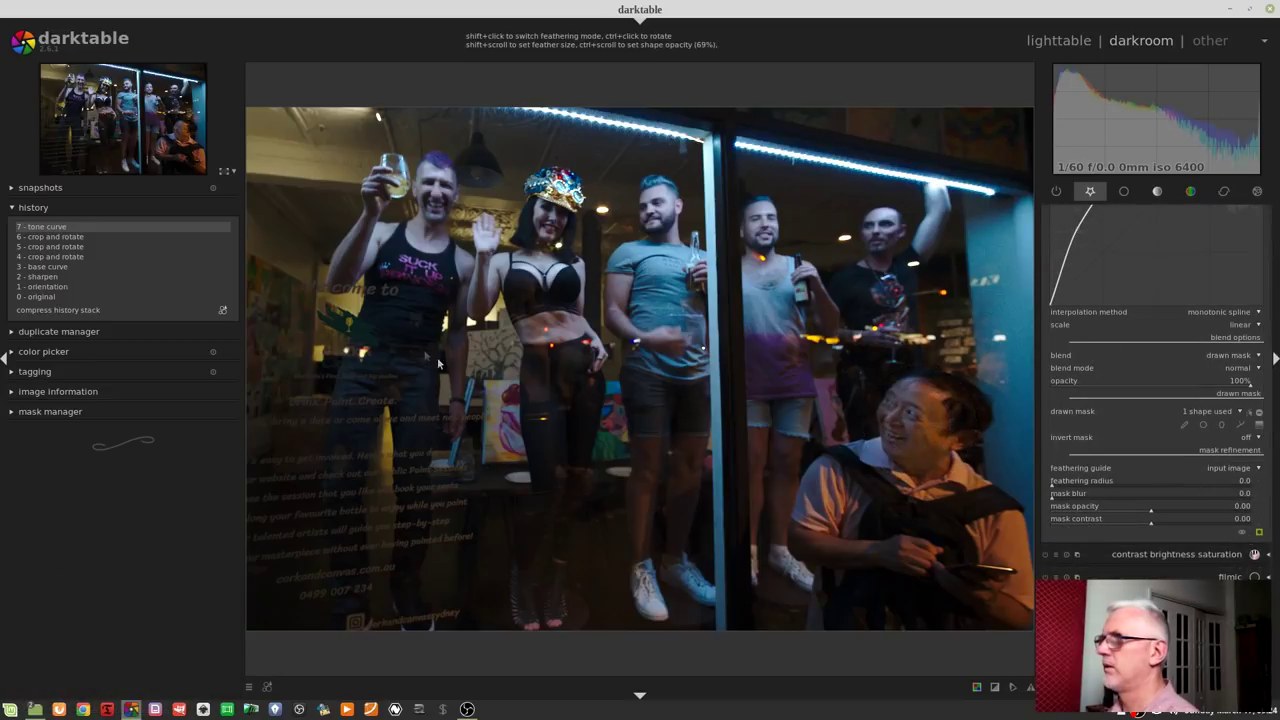
{"action": "left_click", "coordinate": [42, 238]}
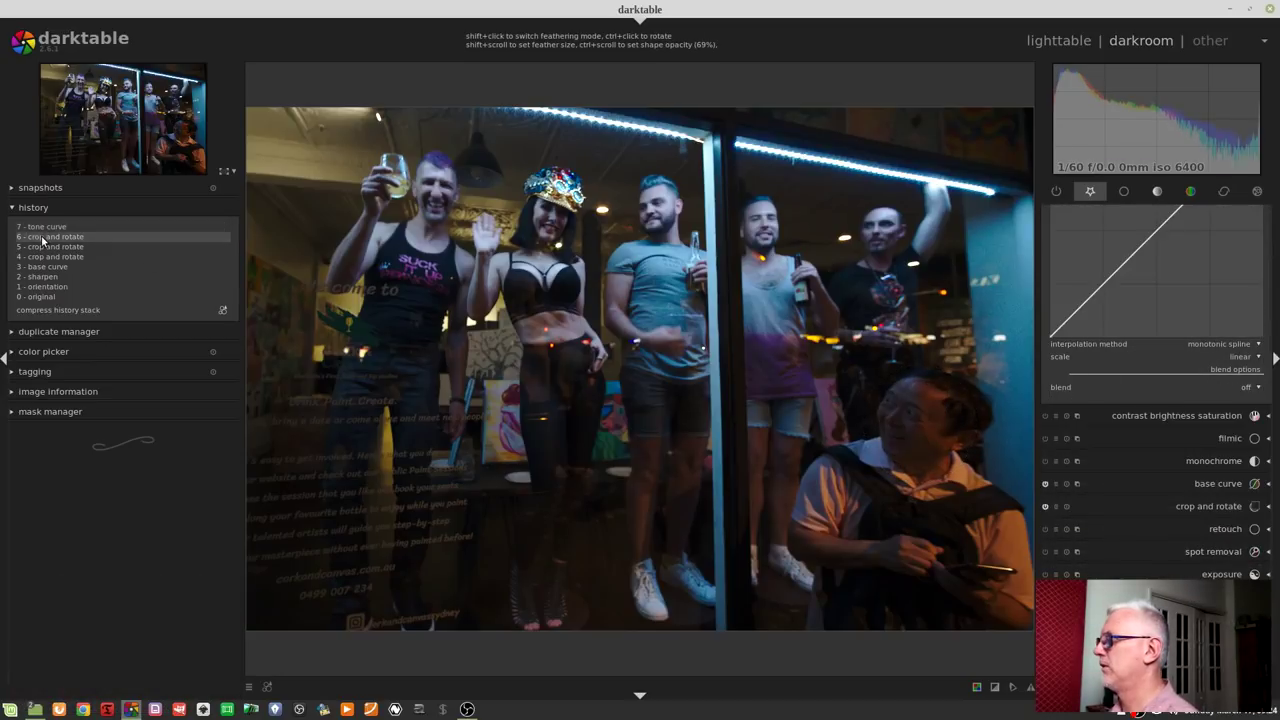
{"action": "left_click", "coordinate": [42, 228]}
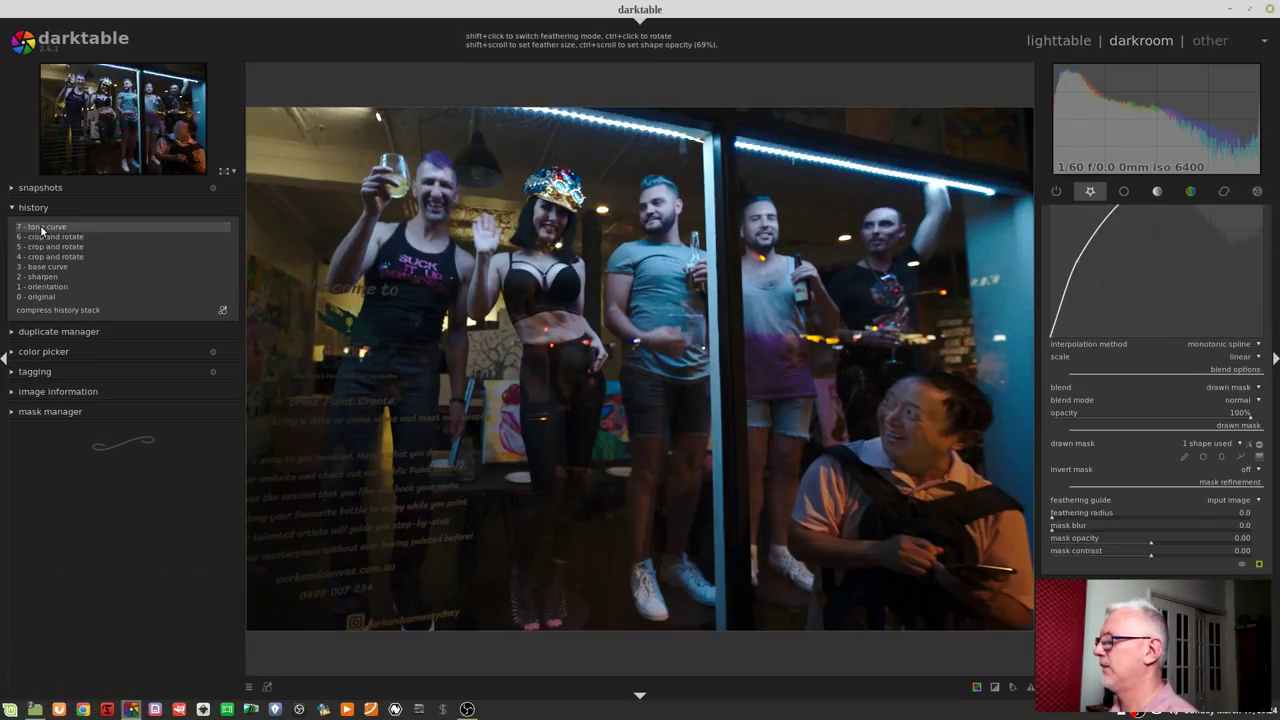
{"action": "scroll", "coordinate": [1150, 400], "scroll_direction": "up", "scroll_amount": 3}
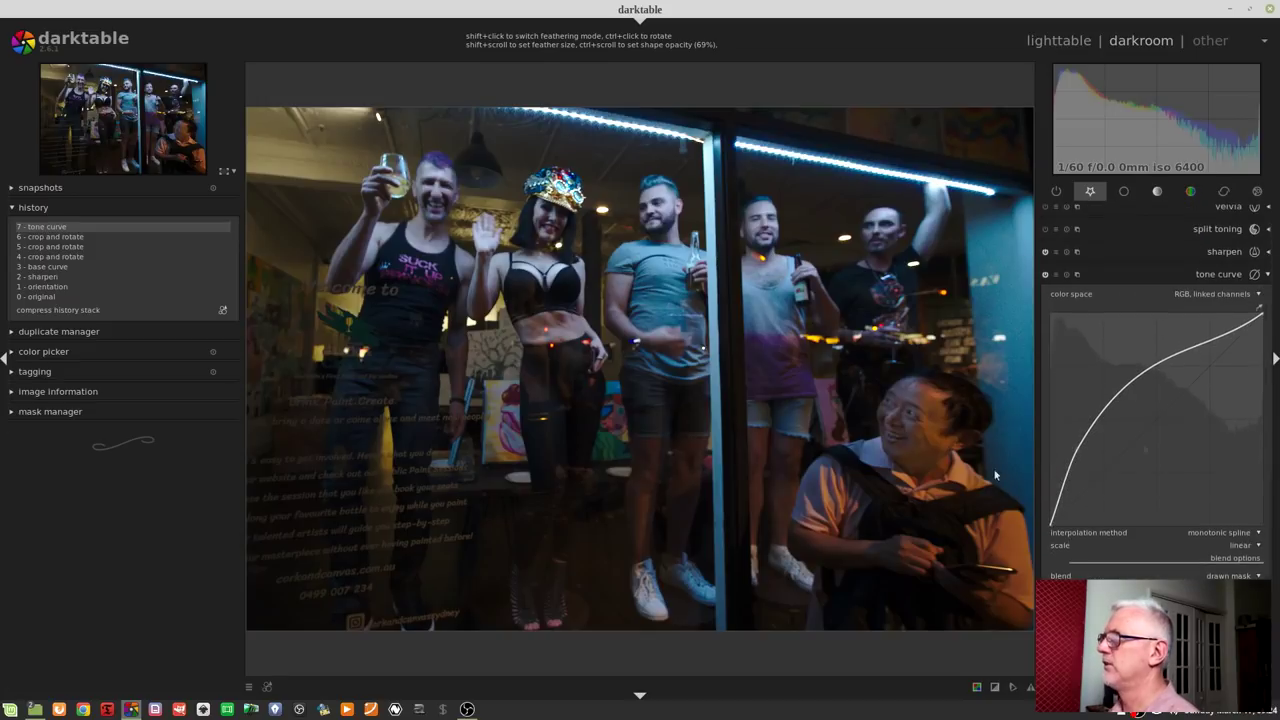
{"action": "key", "text": "ctrl+z"}
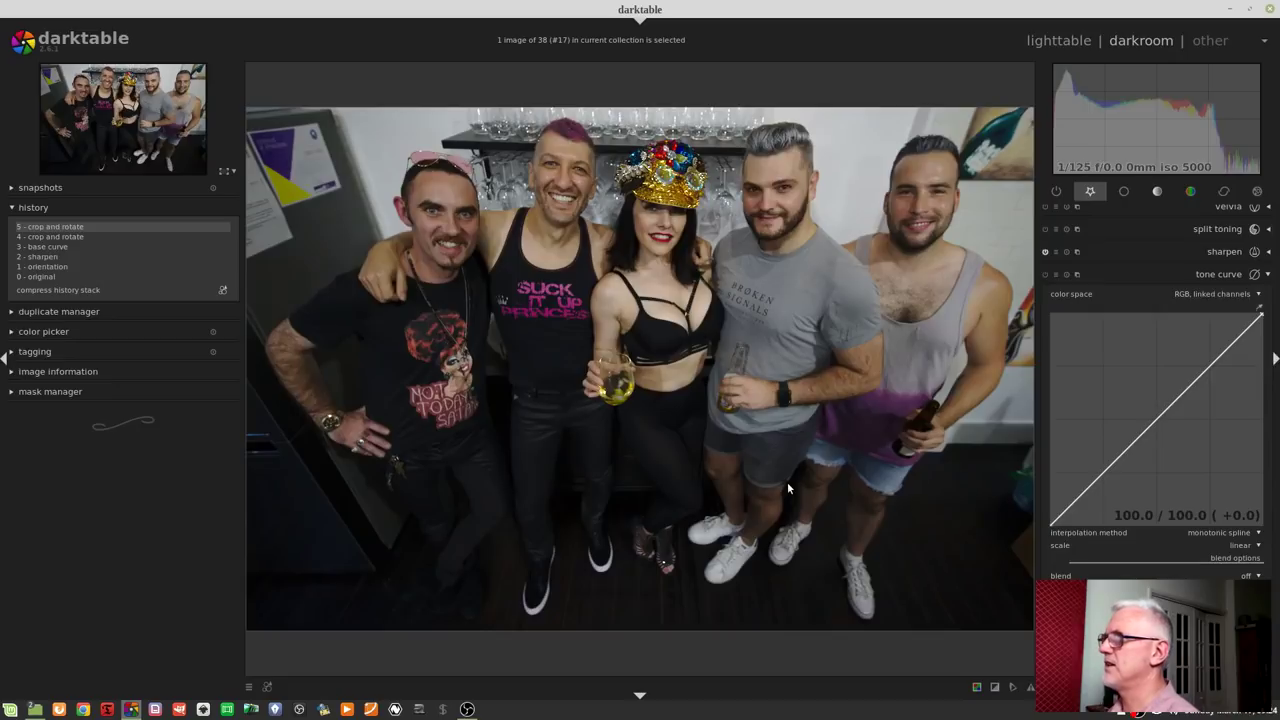
- Advance to image #18, the man in the gold-embroidered jacket
{"action": "key", "text": "space"}
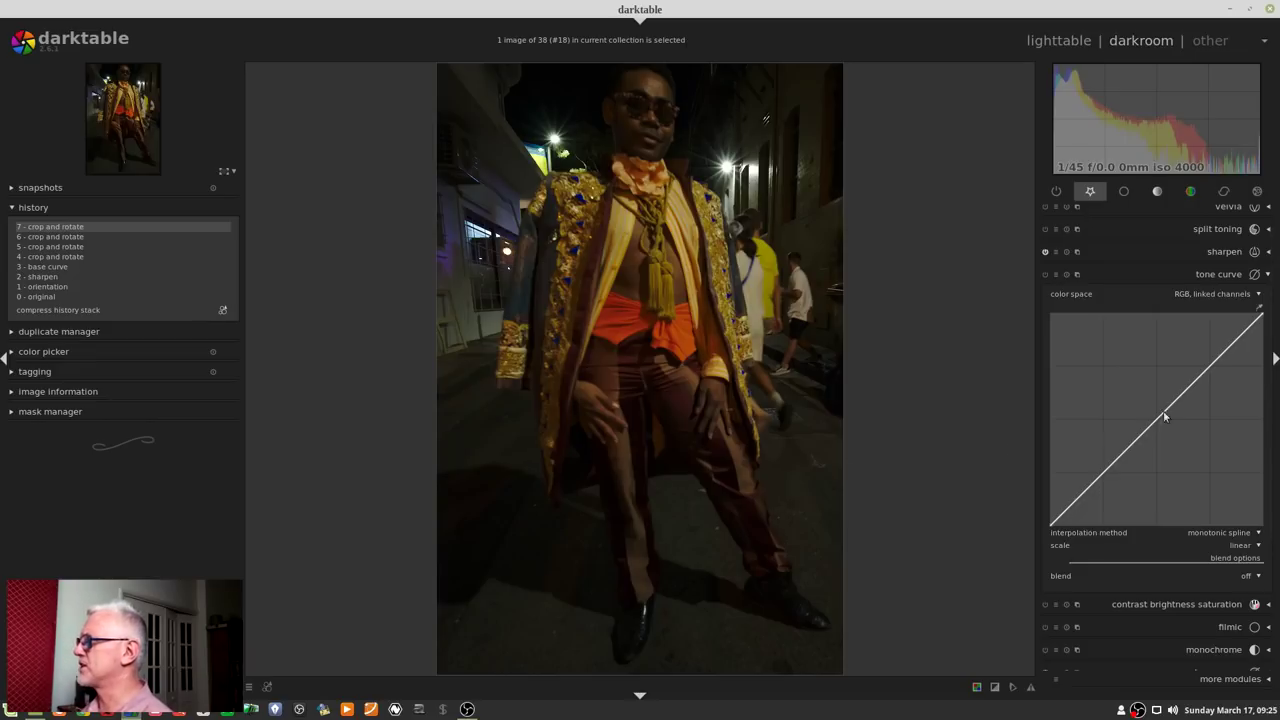
- Lift the tone curve and confine it to a freehand path drawn around the gold-jacketed man
{"action": "left_click_drag", "start_coordinate": [1163, 414], "coordinate": [1131, 416]}
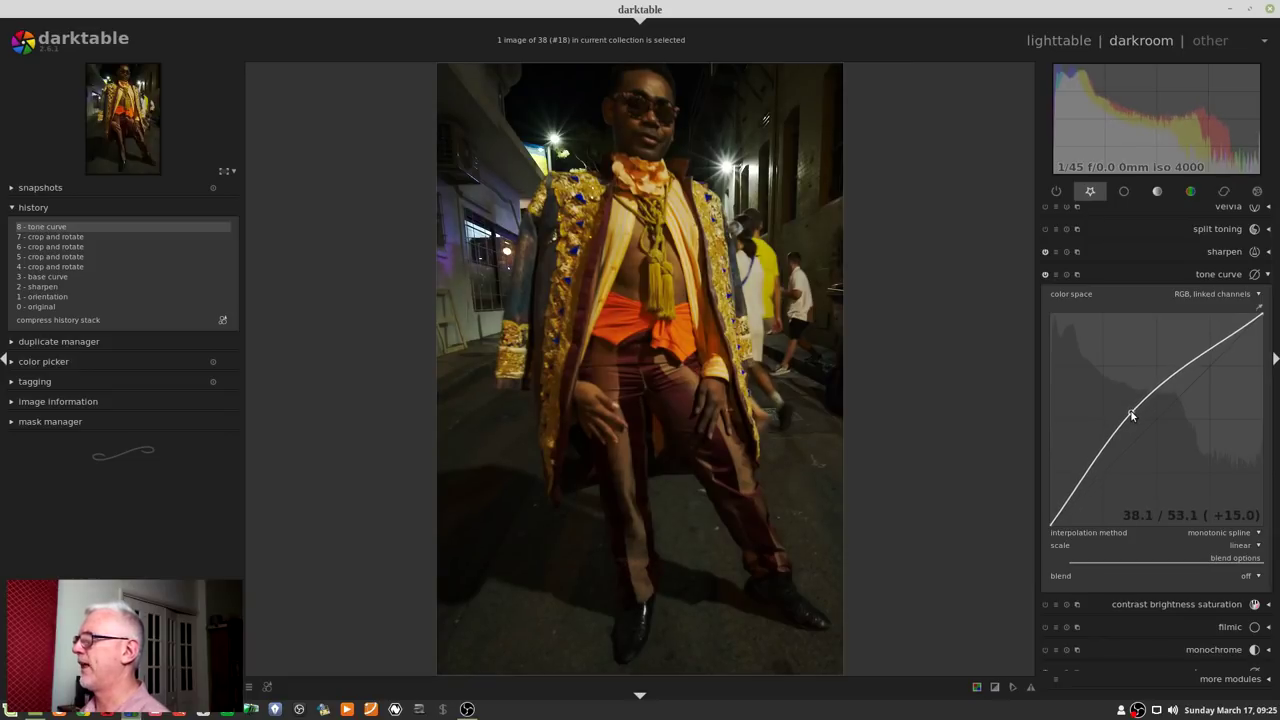
{"action": "left_click", "coordinate": [1250, 578]}
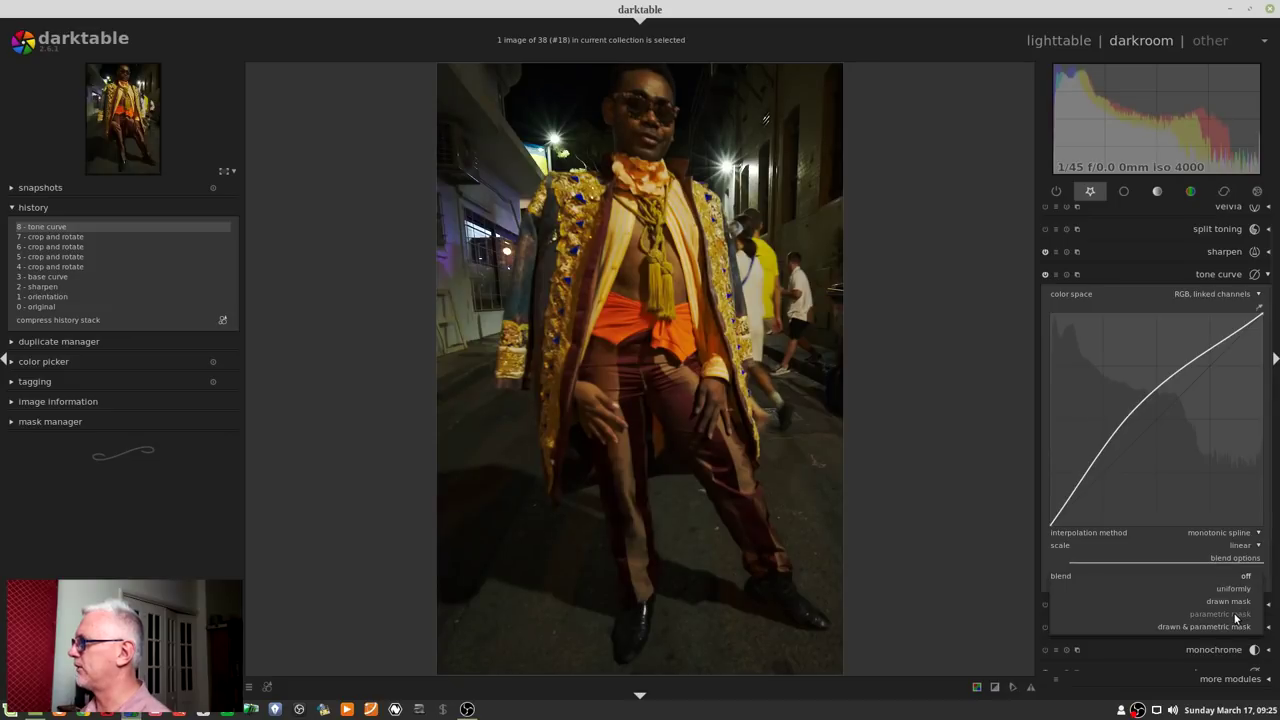
{"action": "left_click", "coordinate": [1229, 603]}
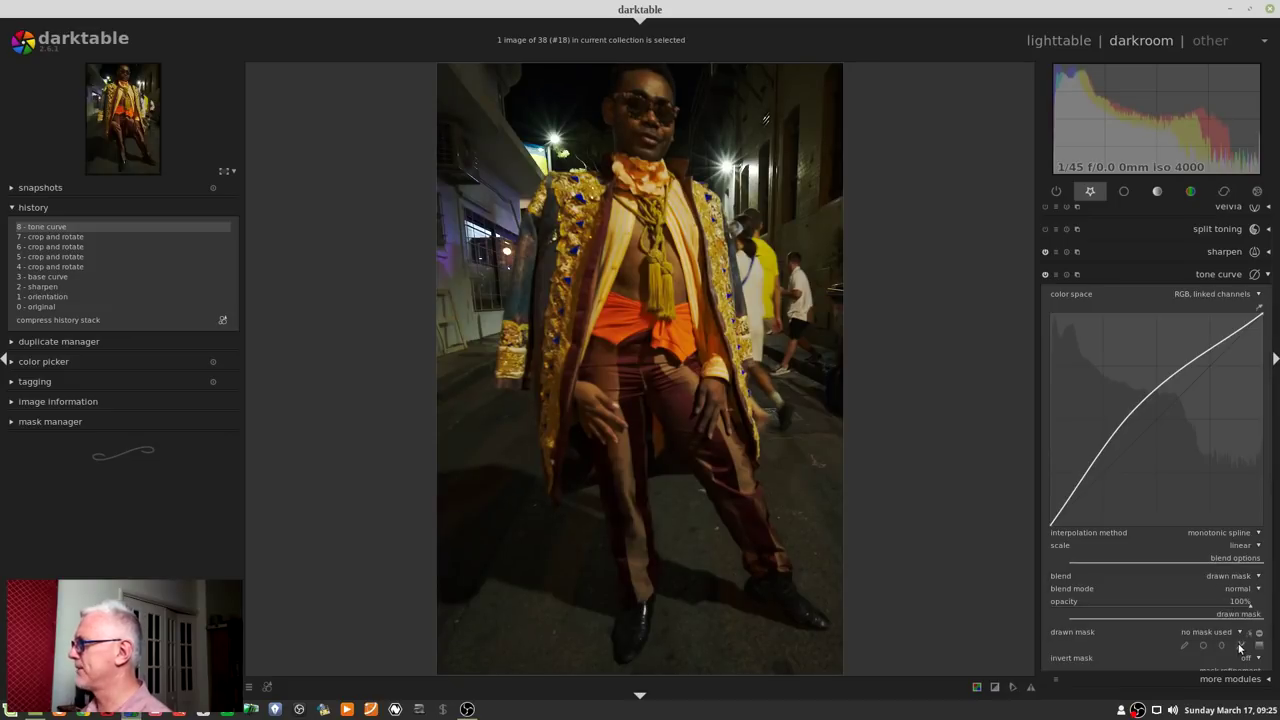
{"action": "left_click", "coordinate": [1241, 645]}
{"action": "mouse_move", "coordinate": [667, 92]}
{"action": "left_mouse_down"}
{"action": "mouse_move", "coordinate": [674, 76]}
{"action": "mouse_move", "coordinate": [680, 145]}
{"action": "mouse_move", "coordinate": [726, 194]}
{"action": "mouse_move", "coordinate": [773, 496]}
{"action": "mouse_move", "coordinate": [792, 570]}
{"action": "mouse_move", "coordinate": [828, 628]}
{"action": "mouse_move", "coordinate": [795, 672]}
{"action": "left_mouse_up"}
{"action": "mouse_move", "coordinate": [700, 650]}
{"action": "left_mouse_down"}
{"action": "mouse_move", "coordinate": [626, 666]}
{"action": "mouse_move", "coordinate": [540, 555]}
{"action": "mouse_move", "coordinate": [500, 340]}
{"action": "mouse_move", "coordinate": [503, 262]}
{"action": "mouse_move", "coordinate": [600, 115]}
{"action": "left_mouse_up"}
{"action": "mouse_move", "coordinate": [678, 74]}
{"action": "left_mouse_down"}
{"action": "mouse_move", "coordinate": [612, 97]}
{"action": "mouse_move", "coordinate": [600, 72]}
{"action": "left_mouse_up"}
{"action": "left_click", "coordinate": [57, 228]}
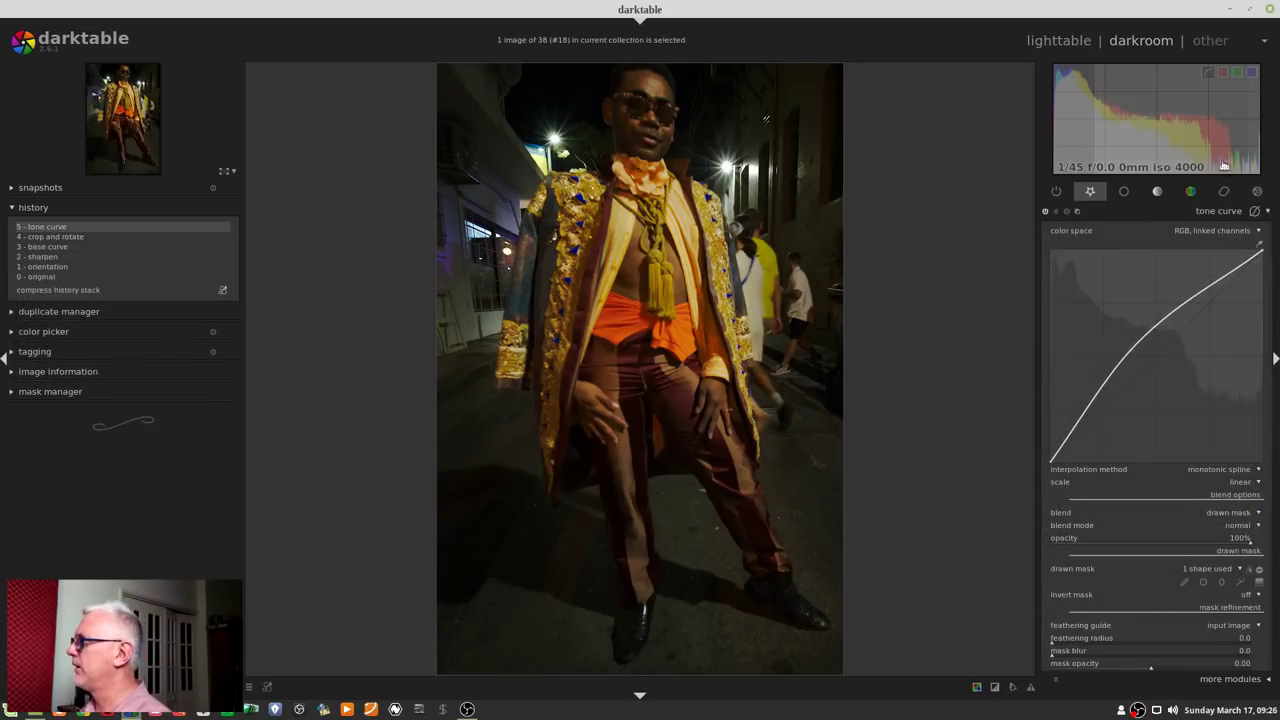
- Darken the portrait's exposure to -0.70 EV
{"action": "left_click", "coordinate": [1216, 215]}
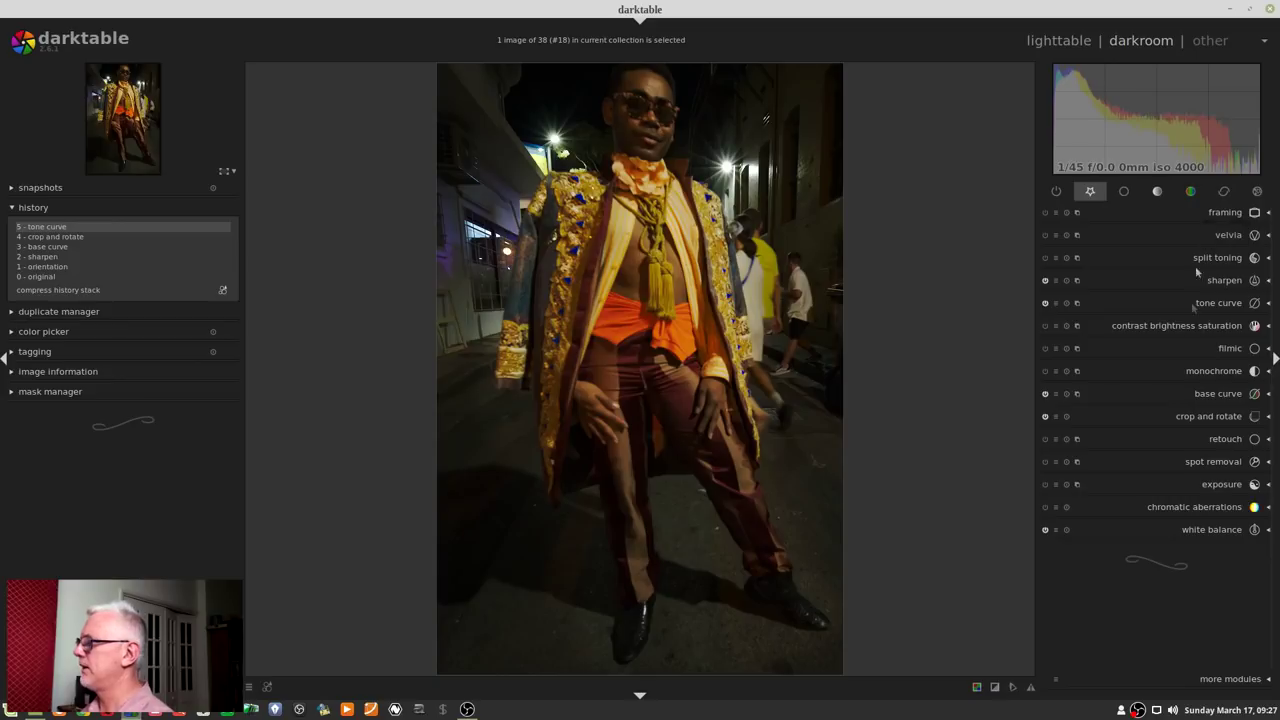
{"action": "left_click", "coordinate": [1210, 484]}
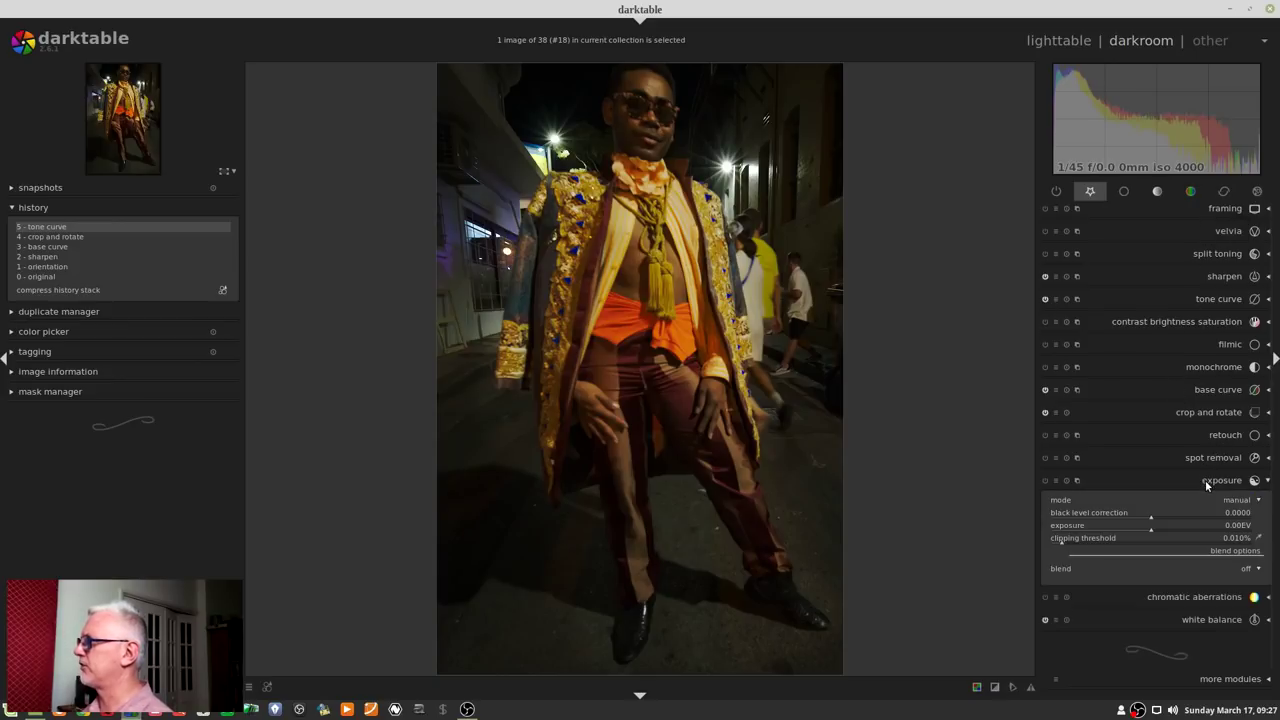
{"action": "left_click", "coordinate": [1138, 529]}
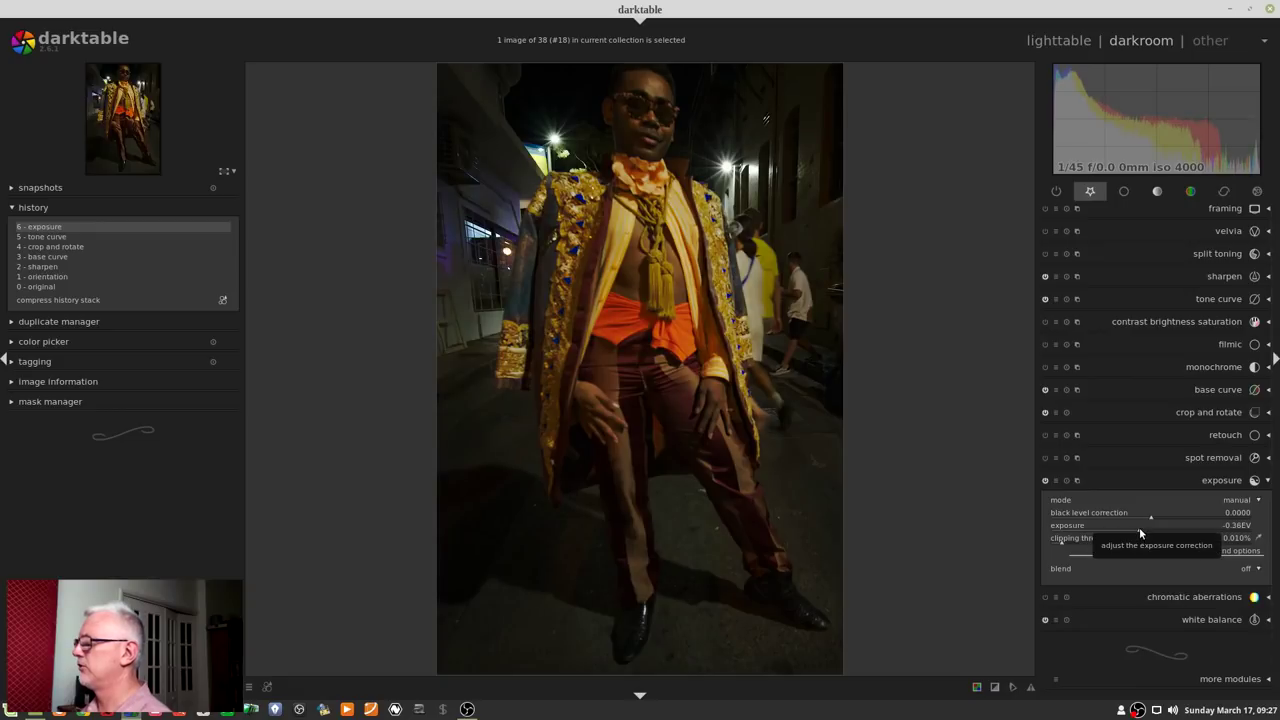
{"action": "left_click", "coordinate": [1126, 529]}
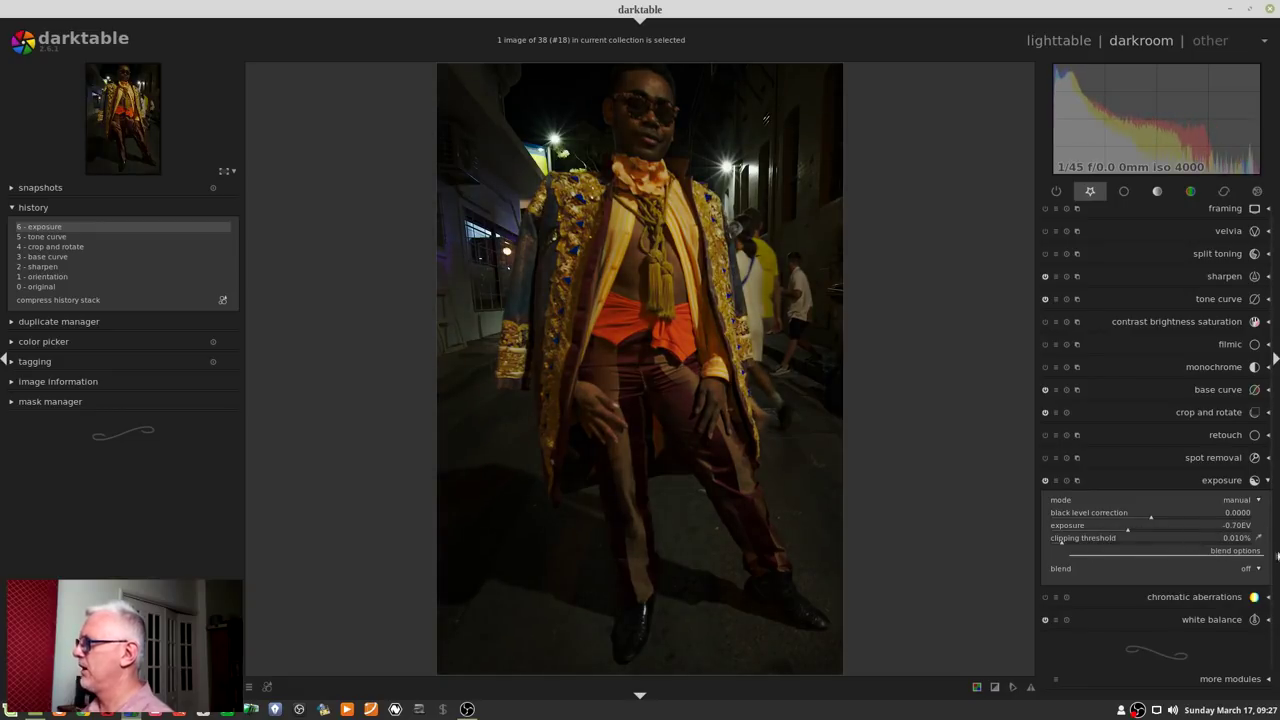
- Mask the exposure with the tone curve's existing outline of the man, then ease it to -0.45 EV
{"action": "left_click", "coordinate": [1252, 569]}
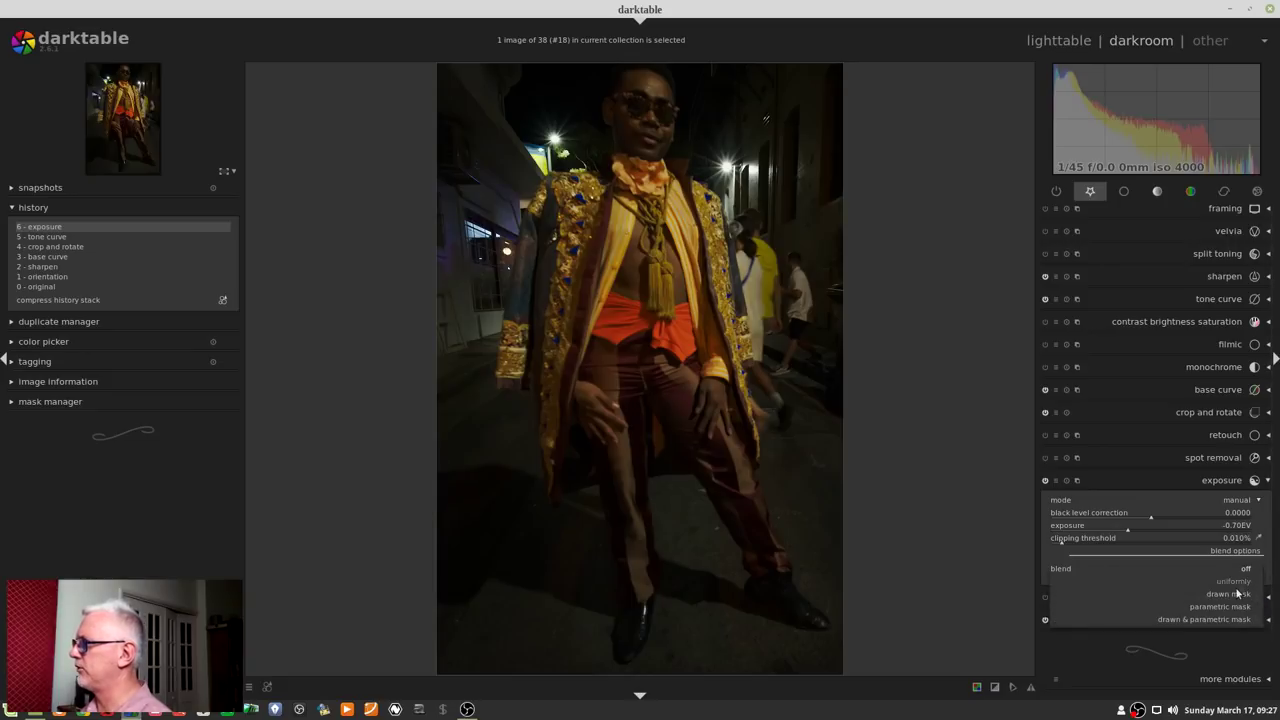
{"action": "left_click", "coordinate": [1236, 594]}
{"action": "scroll", "coordinate": [1270, 607], "scroll_direction": "down", "scroll_amount": 2}
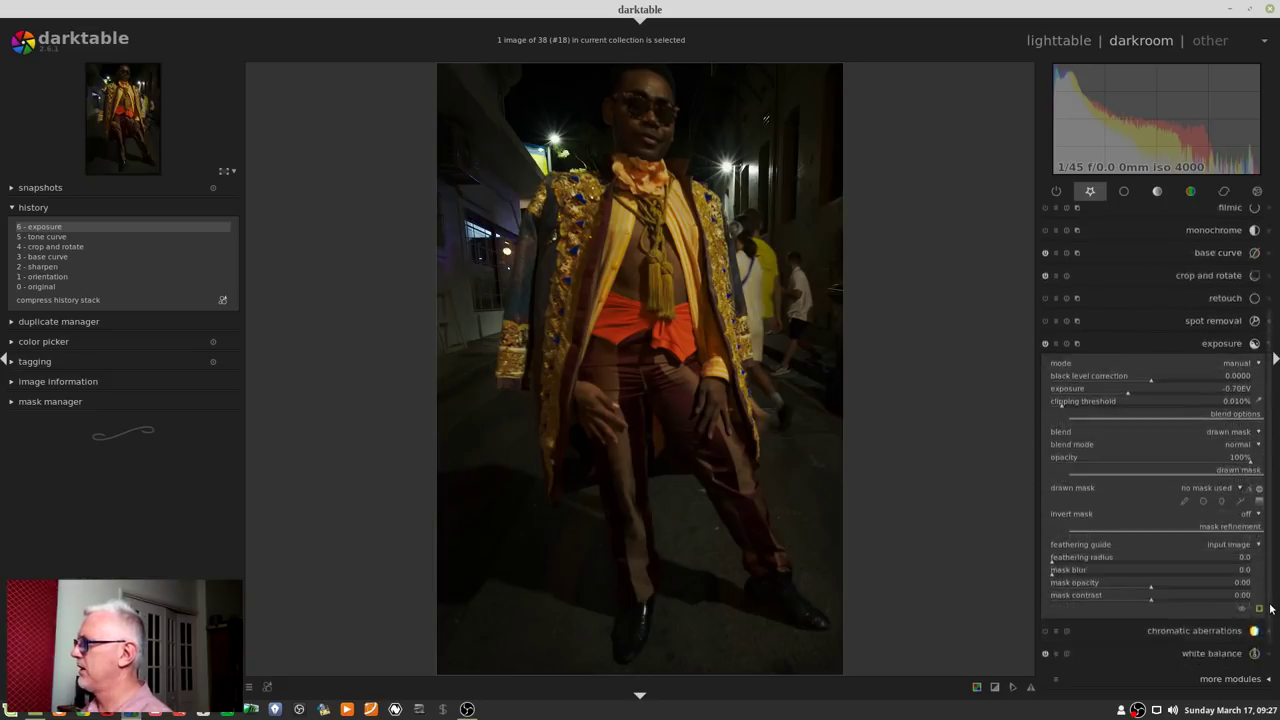
{"action": "left_click", "coordinate": [1205, 451]}
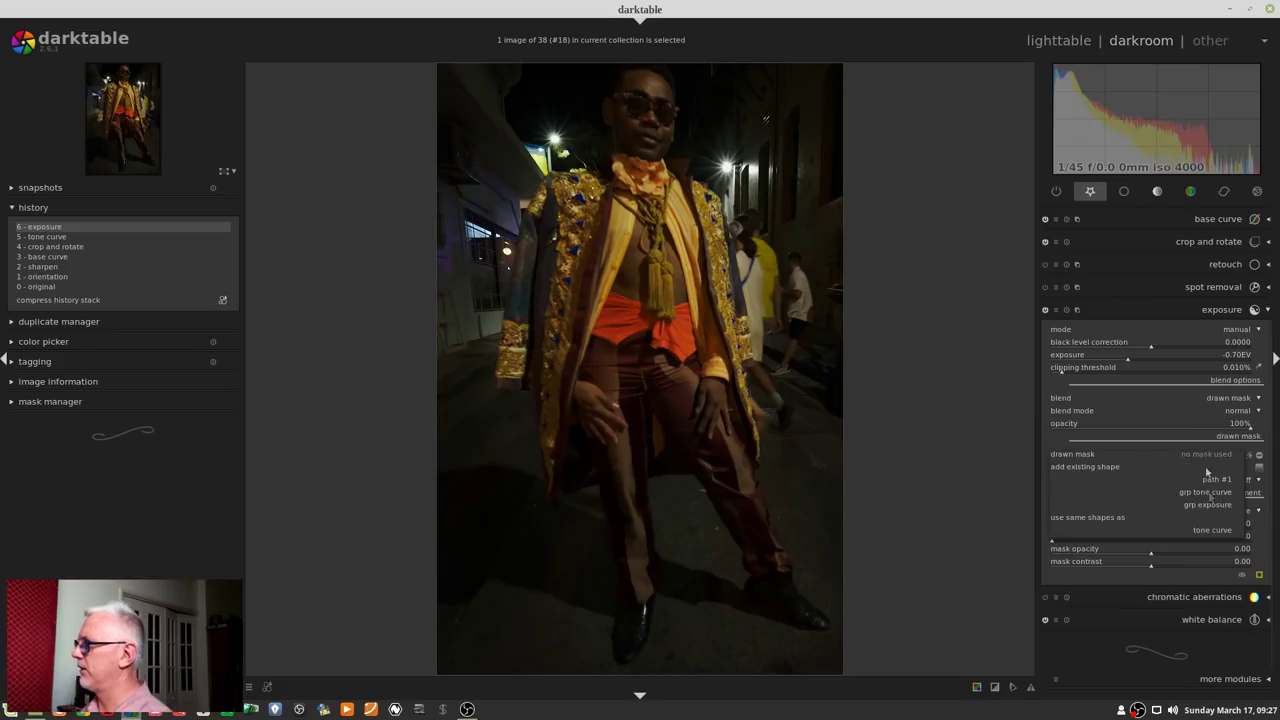
{"action": "left_click", "coordinate": [1213, 532]}
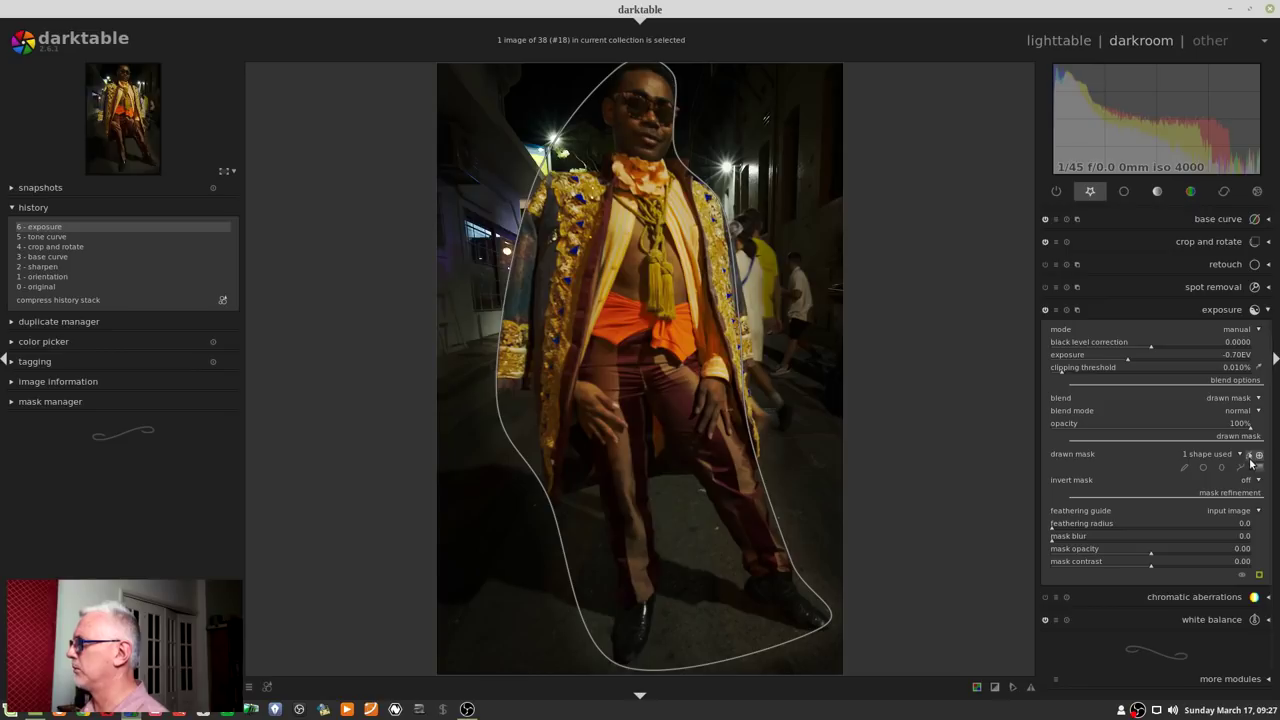
{"action": "left_click", "coordinate": [1255, 456]}
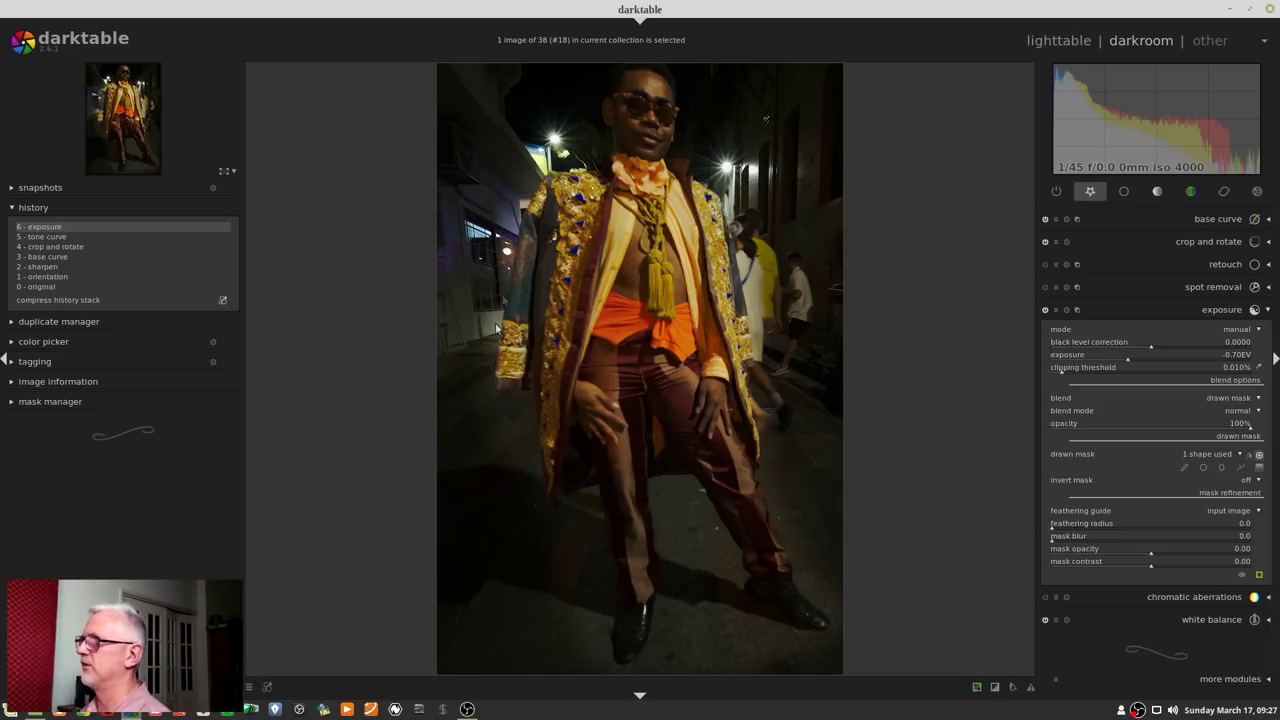
{"action": "mouse_move", "coordinate": [1171, 465]}
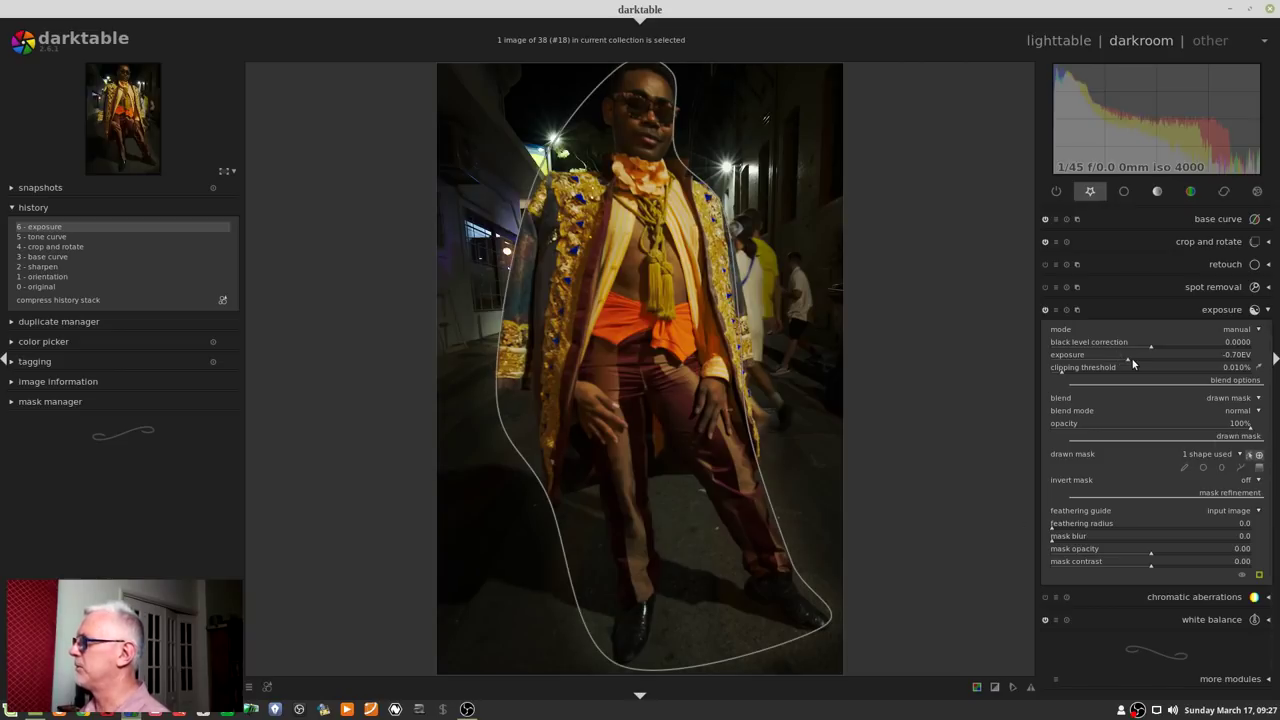
{"action": "mouse_move", "coordinate": [1133, 364]}
{"action": "left_mouse_down"}
{"action": "mouse_move", "coordinate": [1147, 367]}
{"action": "mouse_move", "coordinate": [939, 448]}
{"action": "left_mouse_up"}
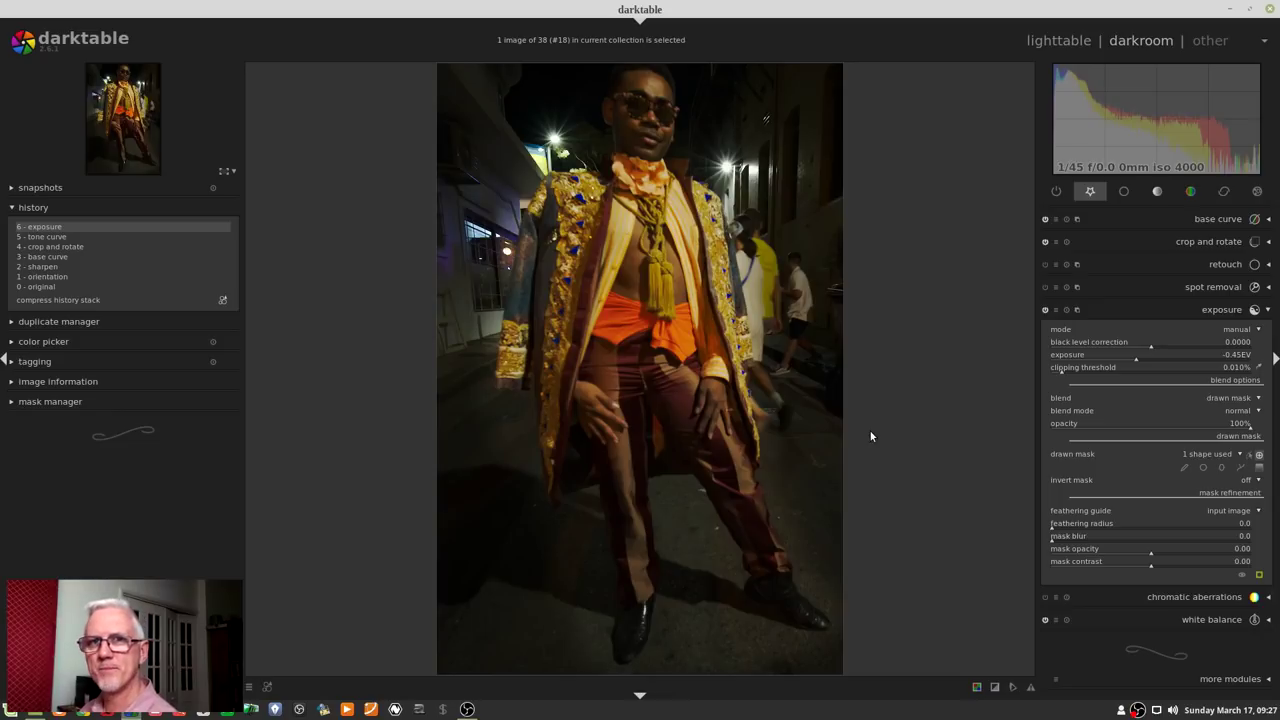
{"action": "left_click", "coordinate": [1213, 311]}
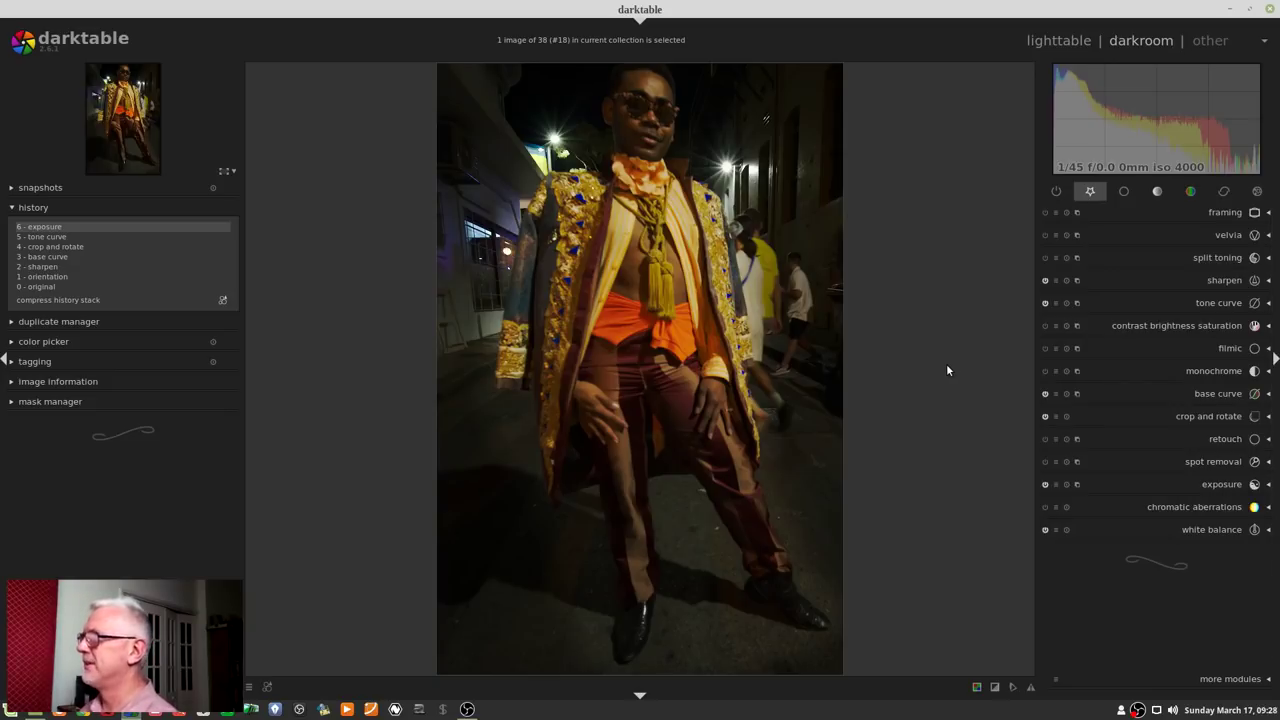
- On the next group photo, increase the sharpen amount and radius
{"action": "key", "text": "space"}
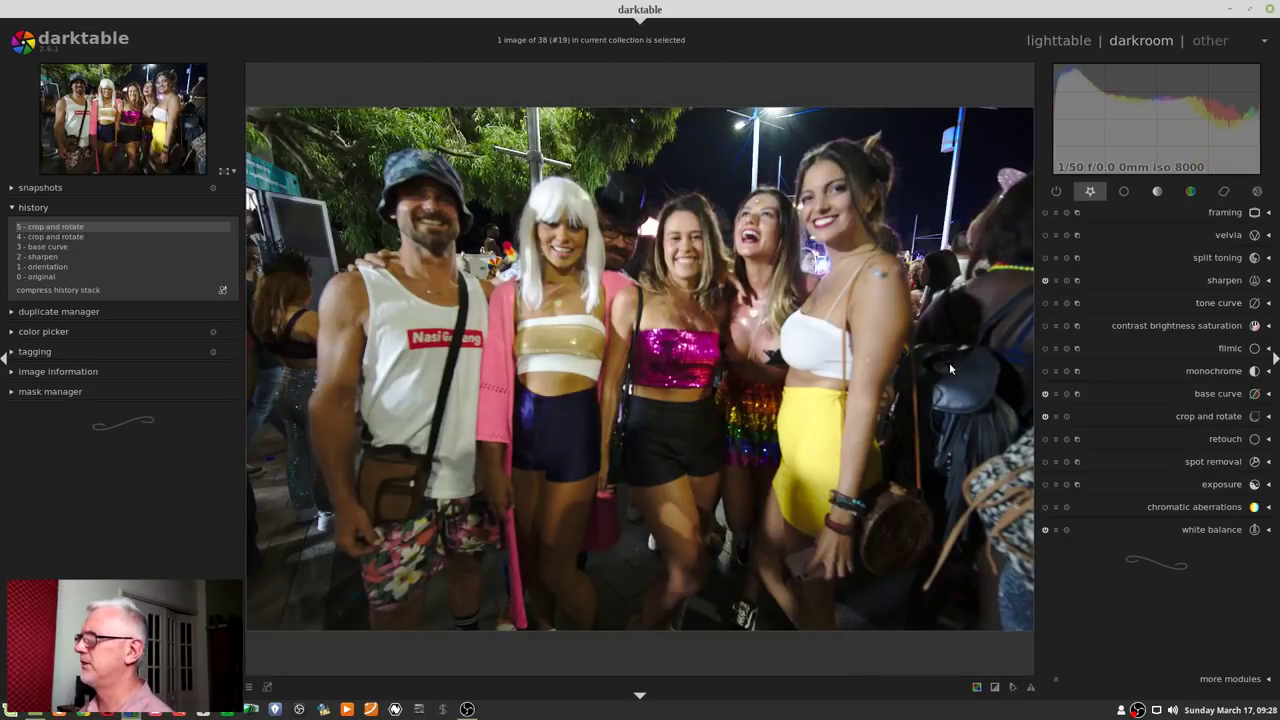
{"action": "left_click", "coordinate": [1224, 191]}
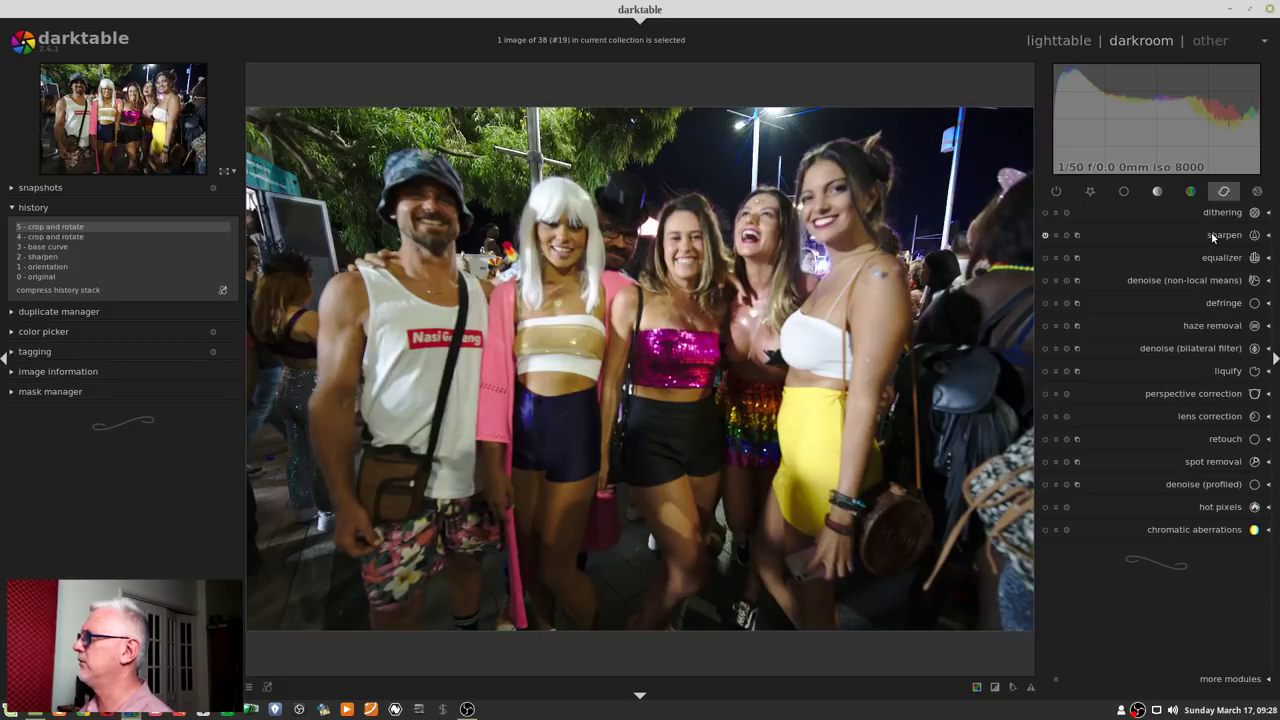
{"action": "left_click", "coordinate": [1211, 234]}
{"action": "left_click", "coordinate": [1204, 268]}
{"action": "left_click", "coordinate": [1200, 256]}
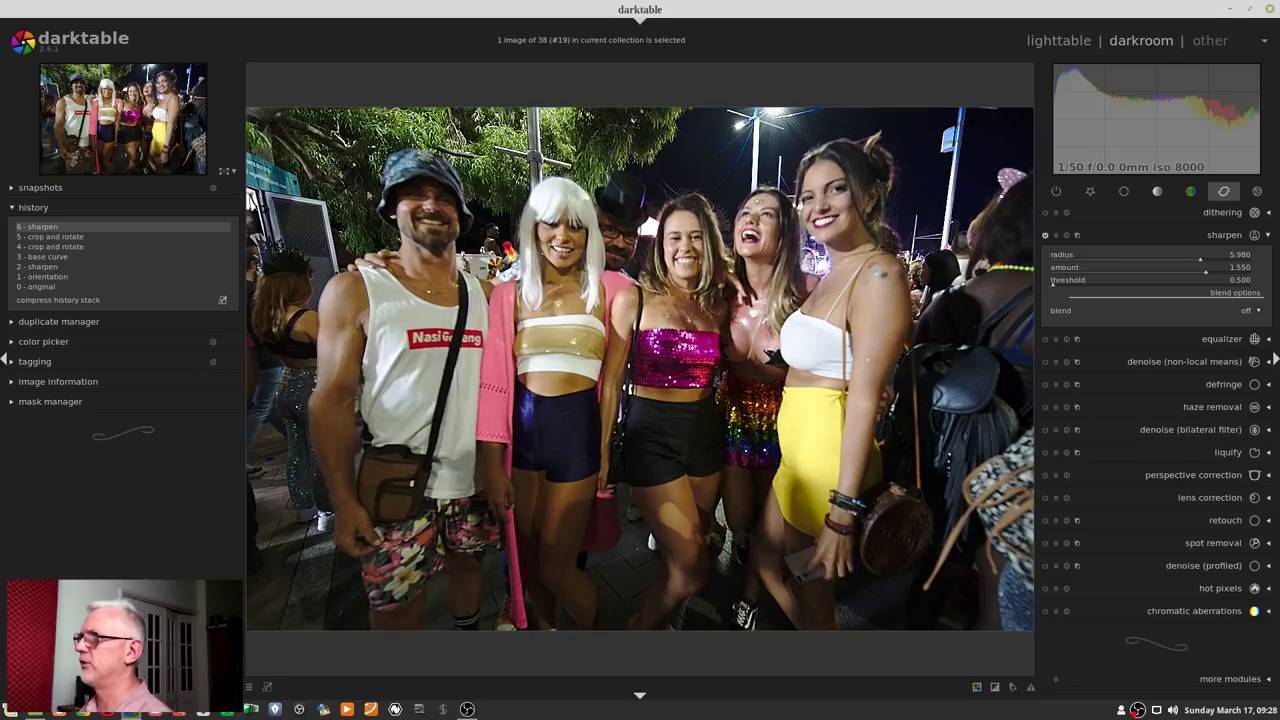
- Try a lens correction, then roll the history back to '6 - sharpen' to discard it
{"action": "left_click", "coordinate": [1205, 238]}
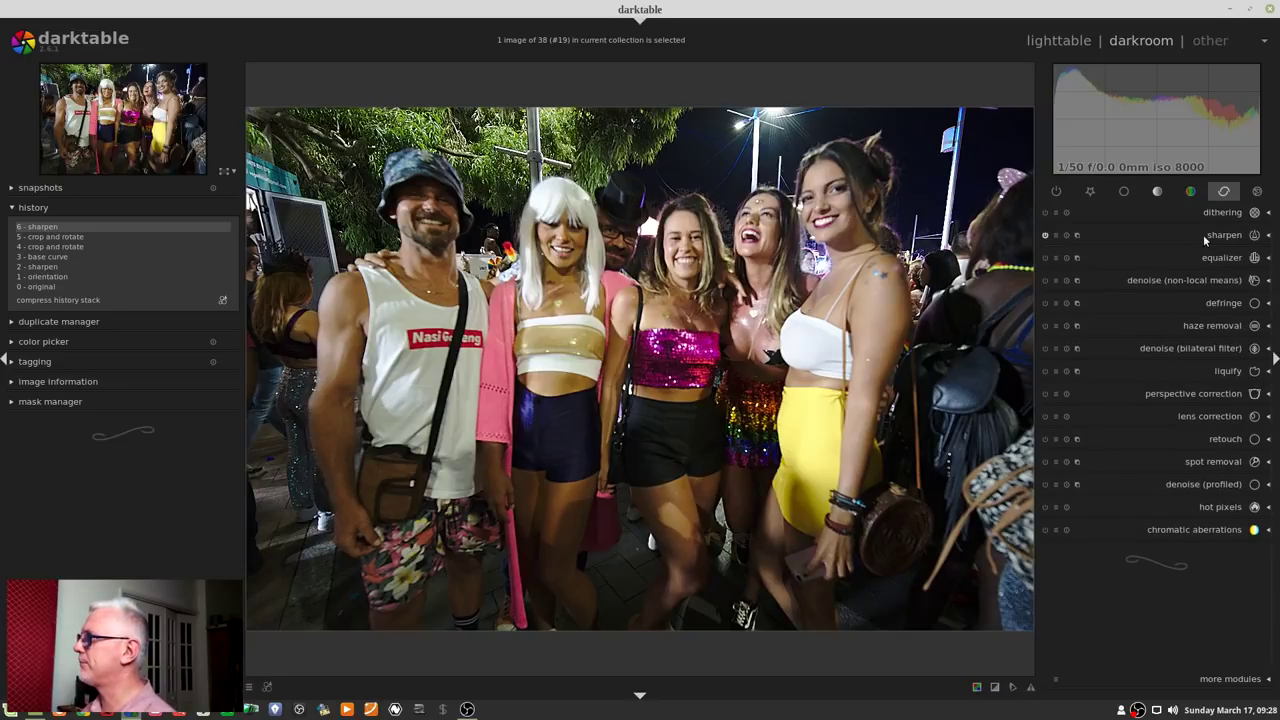
{"action": "left_click", "coordinate": [1207, 416]}
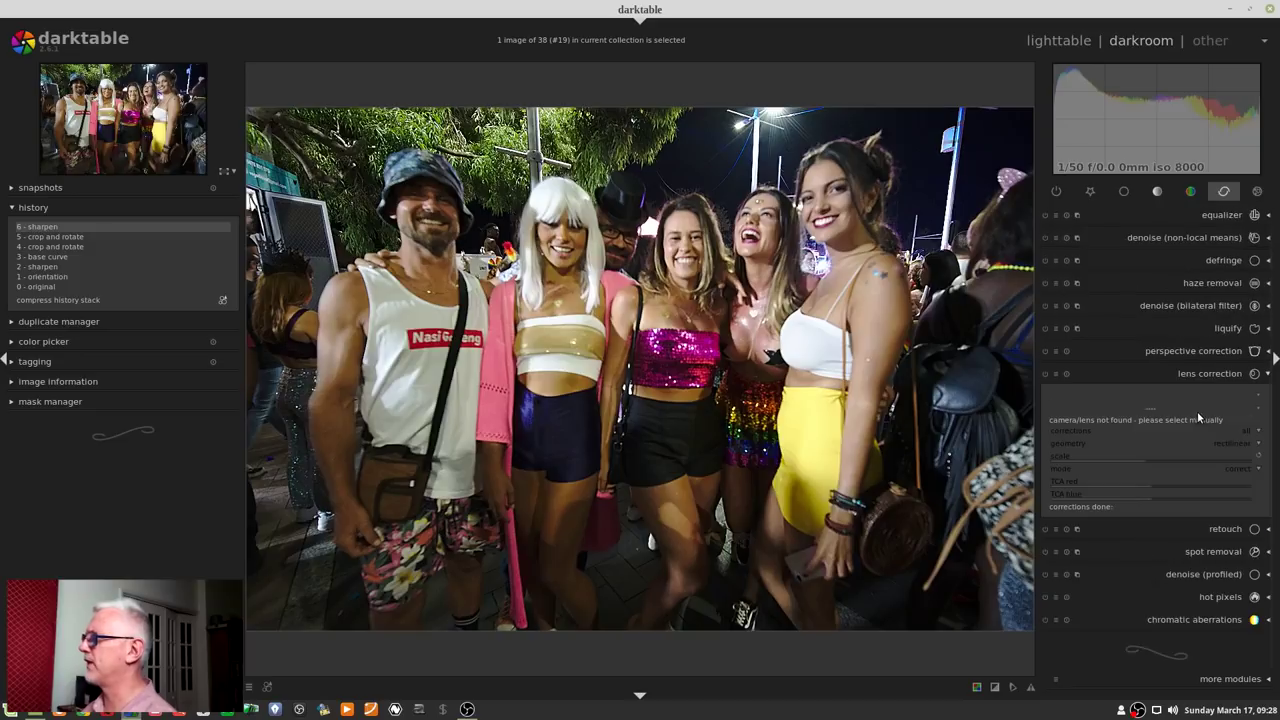
{"action": "left_click", "coordinate": [1245, 402]}
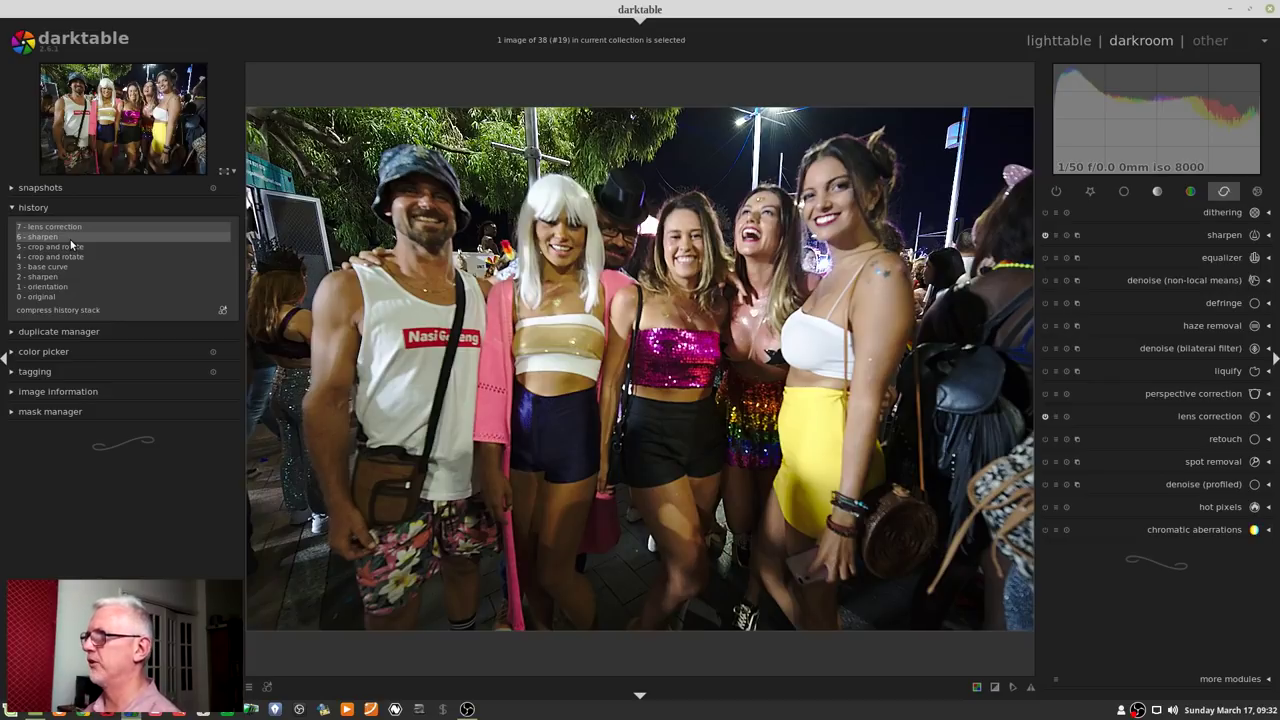
{"action": "left_click", "coordinate": [44, 238]}
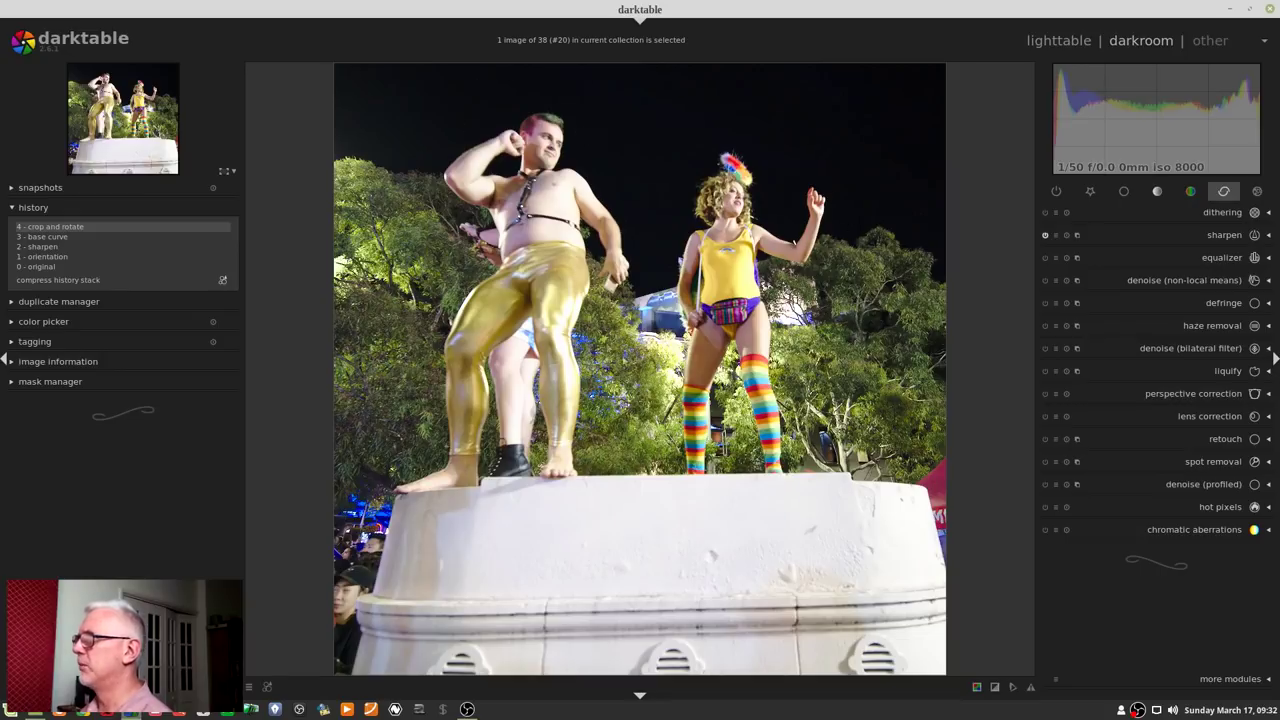
- Lower the pedestal photo's exposure from -0.58 EV to about -0.96 EV
{"action": "left_click", "coordinate": [1090, 191]}
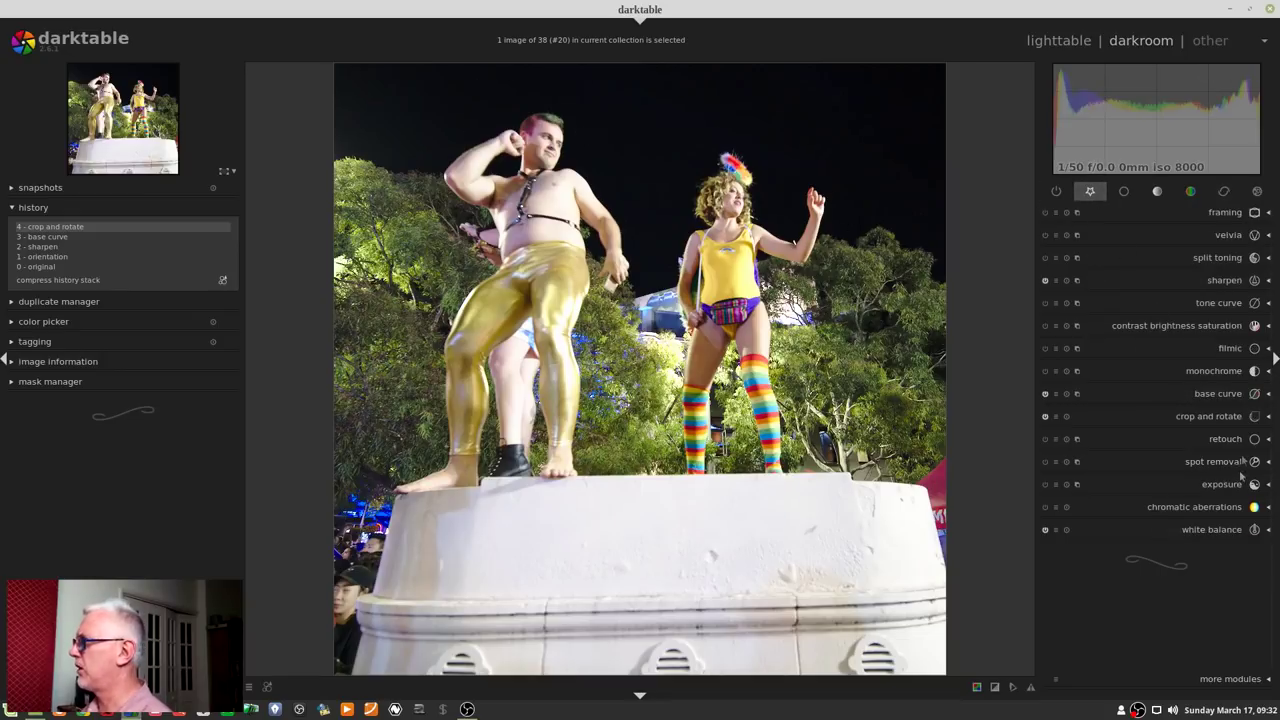
{"action": "left_click", "coordinate": [1222, 483]}
{"action": "left_click", "coordinate": [1135, 528]}
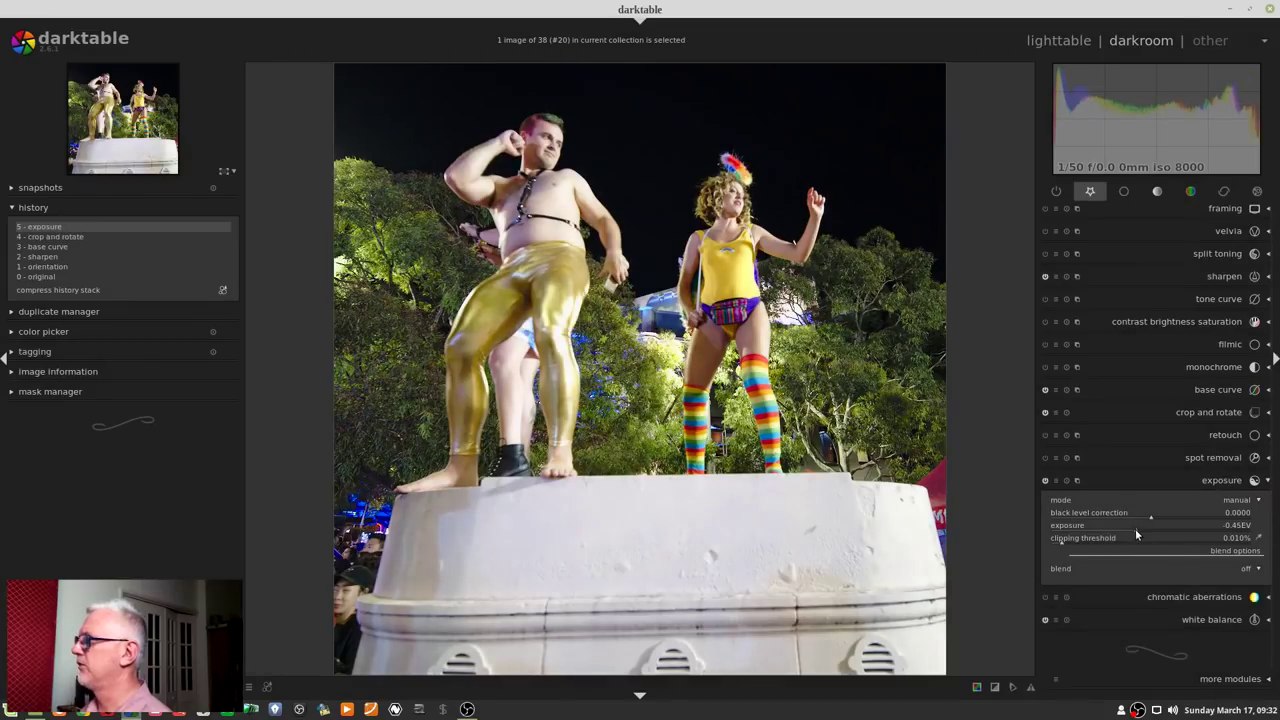
{"action": "left_click_drag", "start_coordinate": [1133, 536], "coordinate": [1119, 536]}
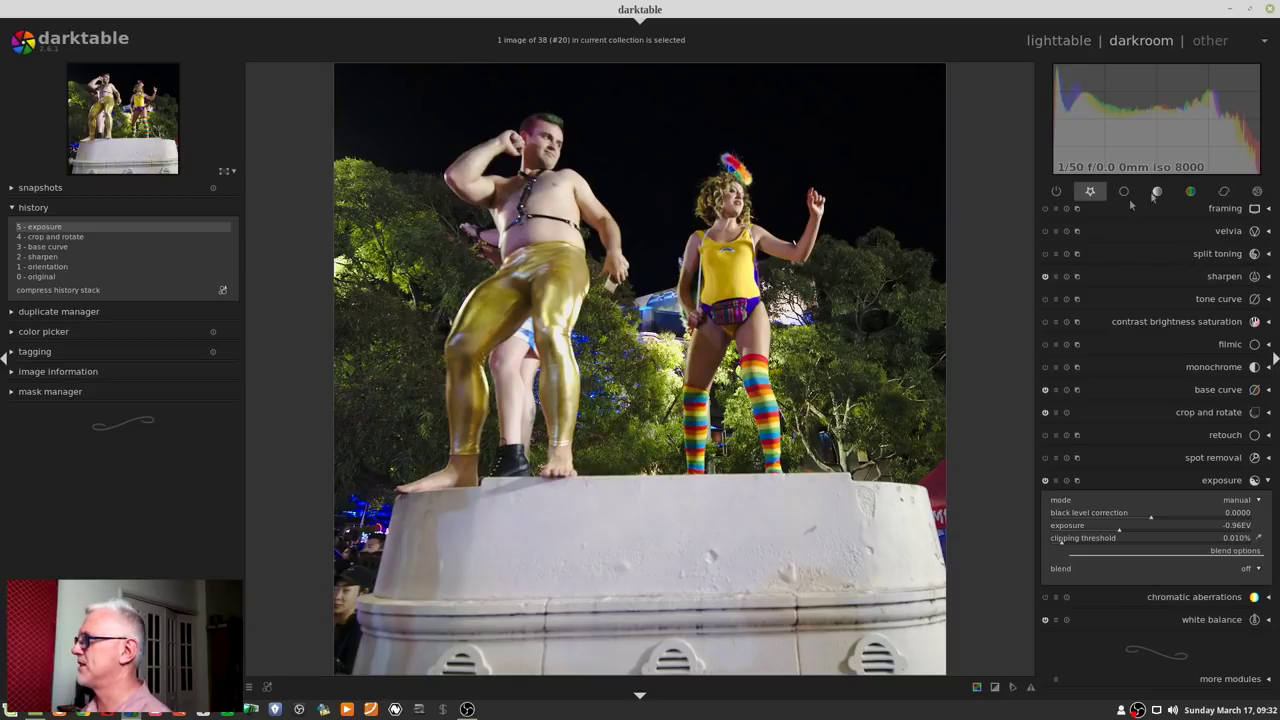
- Add a graduated density across the platform, raising its density and trying line placements
{"action": "left_click", "coordinate": [1257, 193]}
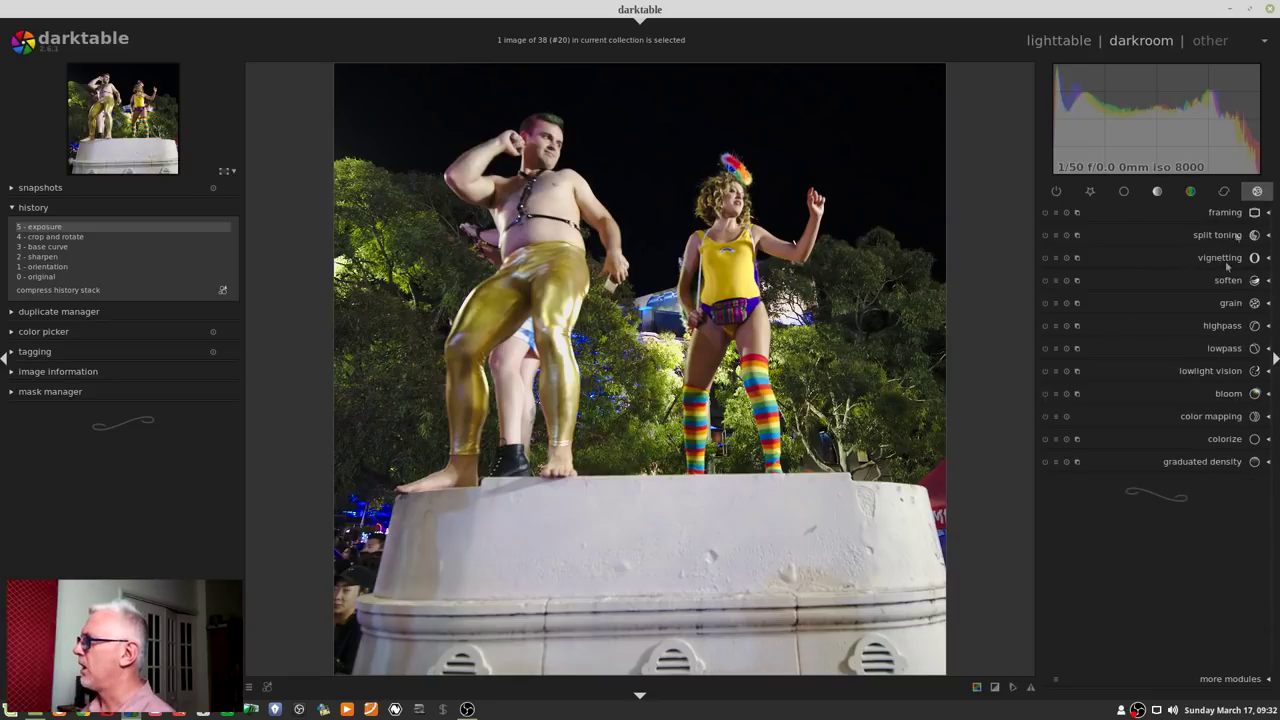
{"action": "left_click", "coordinate": [1200, 462]}
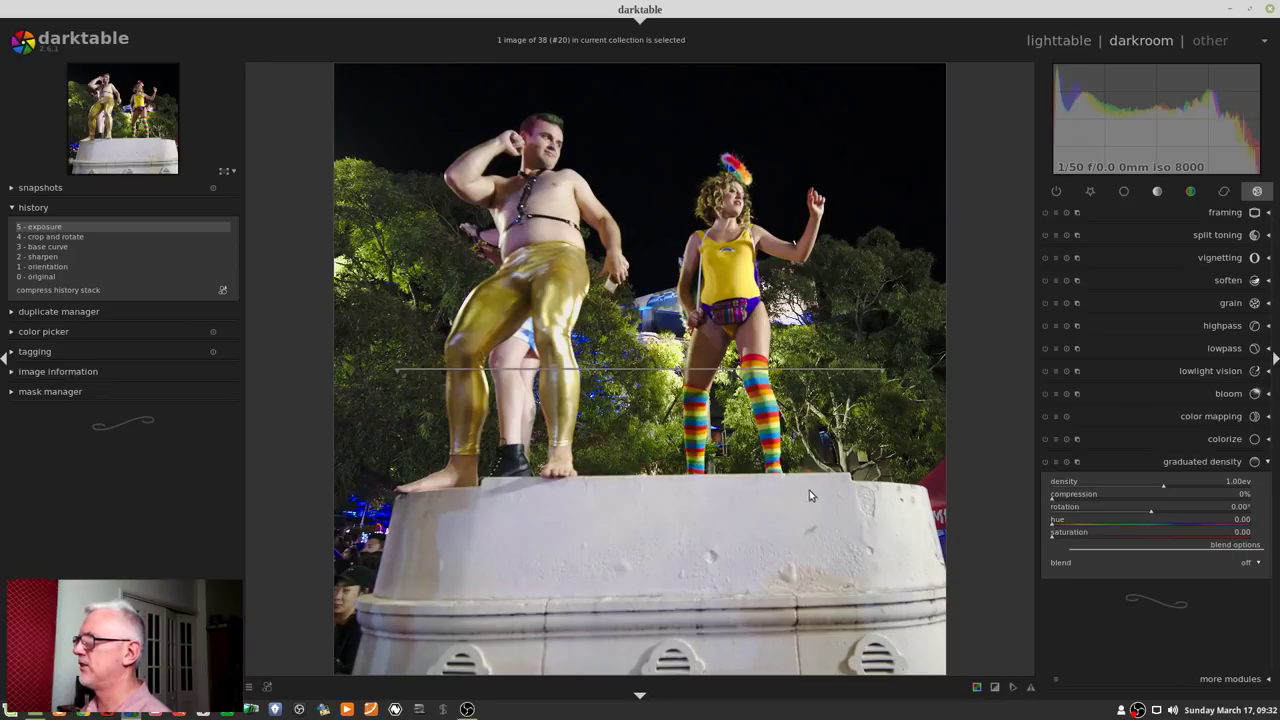
{"action": "left_click_drag", "start_coordinate": [548, 485], "coordinate": [811, 485]}
{"action": "scroll", "coordinate": [768, 517], "scroll_direction": "up", "scroll_amount": 5}
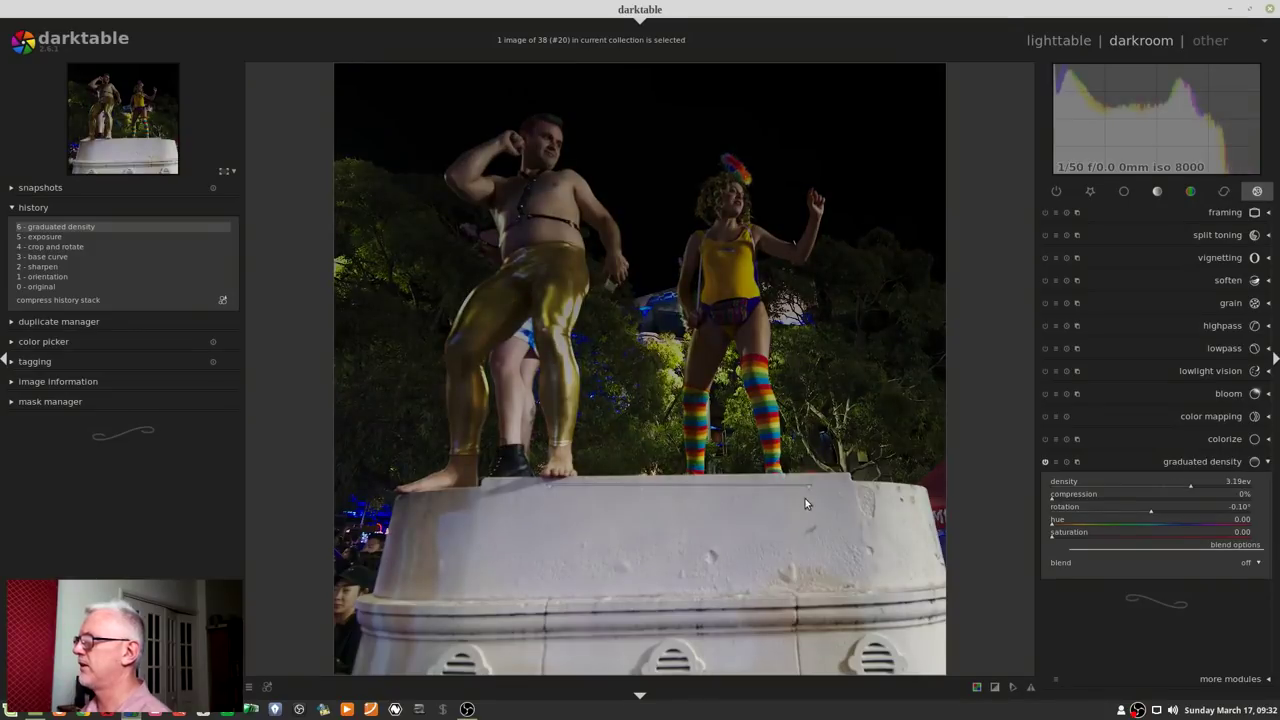
{"action": "left_click_drag", "start_coordinate": [521, 504], "coordinate": [829, 472]}
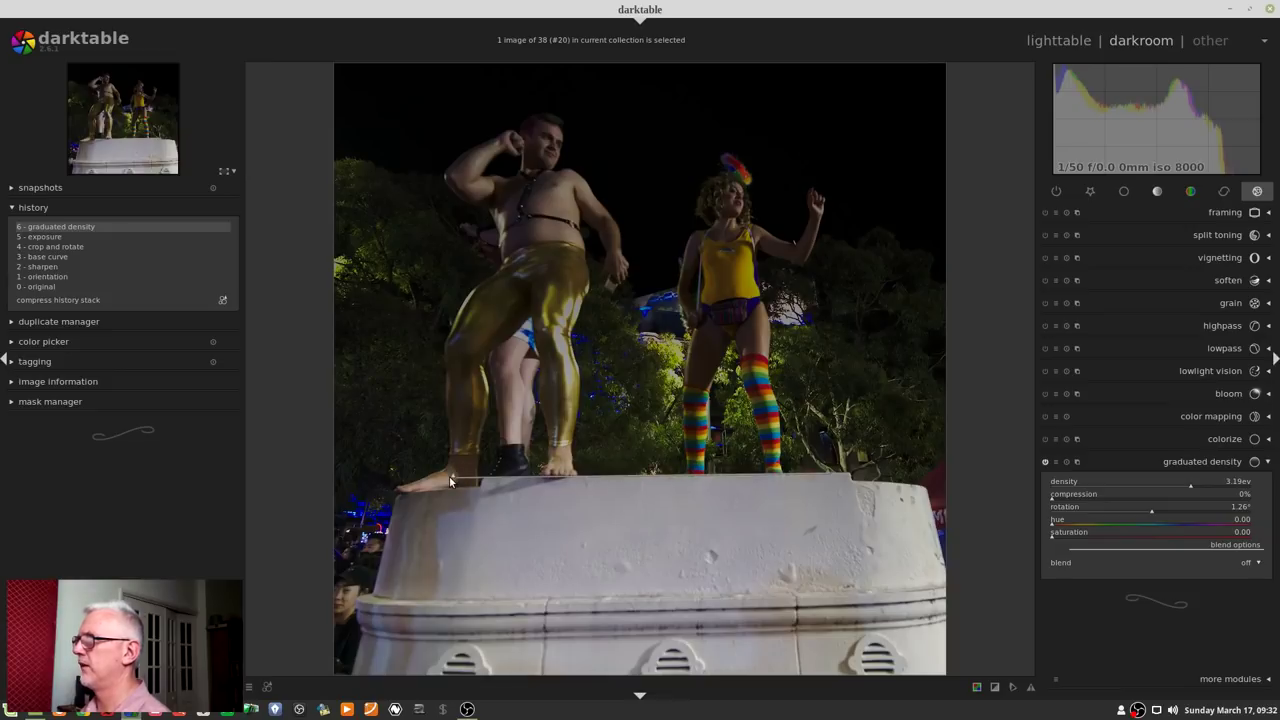
{"action": "left_click_drag", "start_coordinate": [538, 482], "coordinate": [740, 532]}
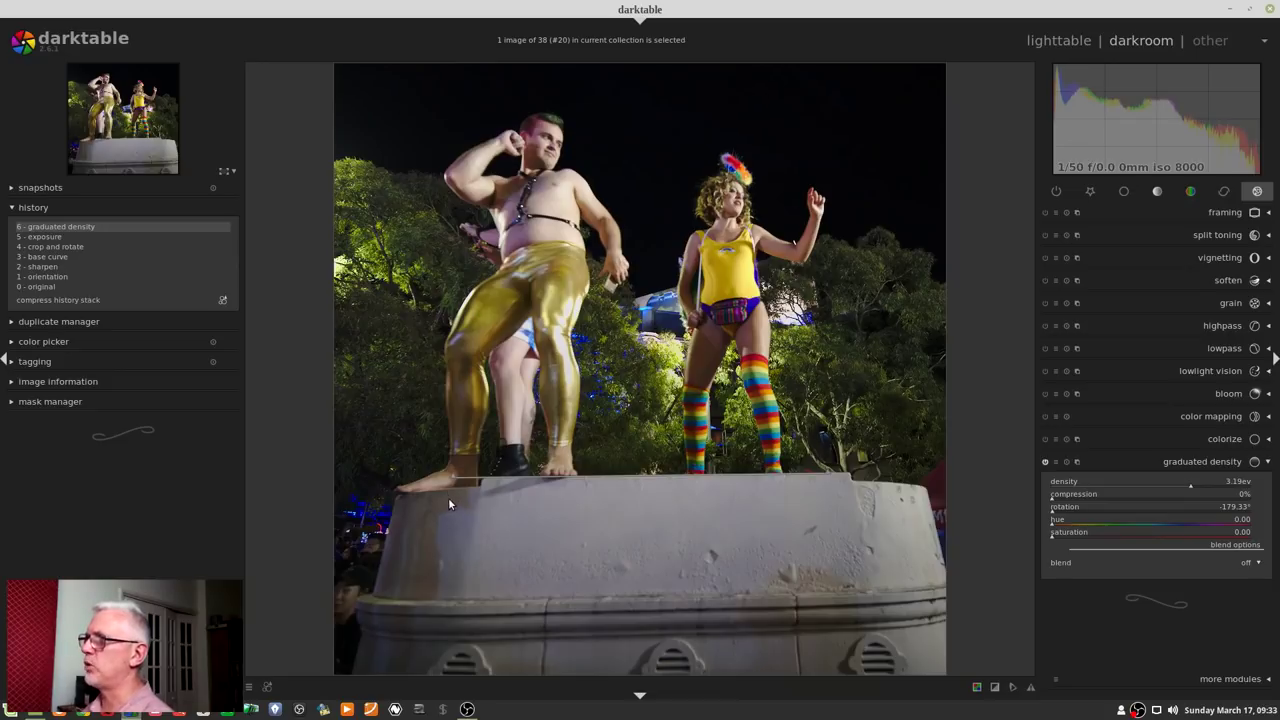
- Redraw the 3.19 EV gradient on the pedestal's top edge, flipped to darken it, then advance
{"action": "mouse_move", "coordinate": [450, 498]}
{"action": "left_mouse_down"}
{"action": "mouse_move", "coordinate": [553, 511]}
{"action": "mouse_move", "coordinate": [866, 497]}
{"action": "left_mouse_up"}
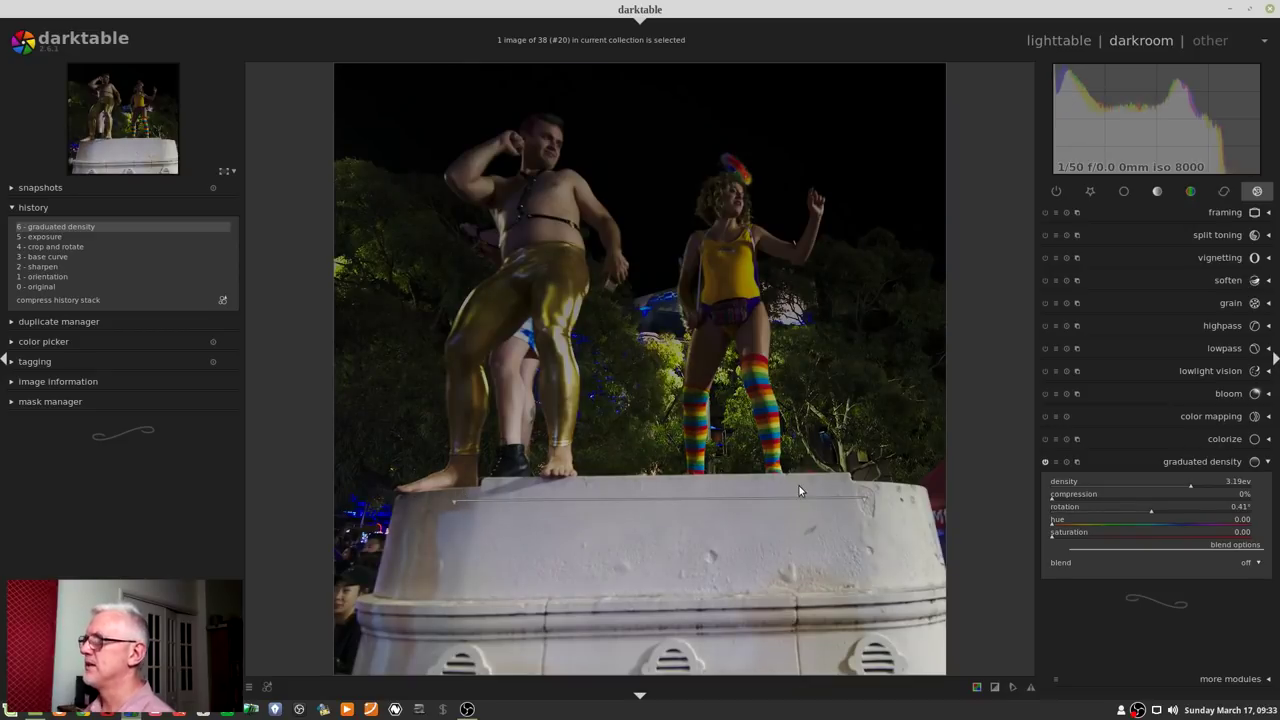
{"action": "left_click_drag", "start_coordinate": [798, 490], "coordinate": [660, 478]}
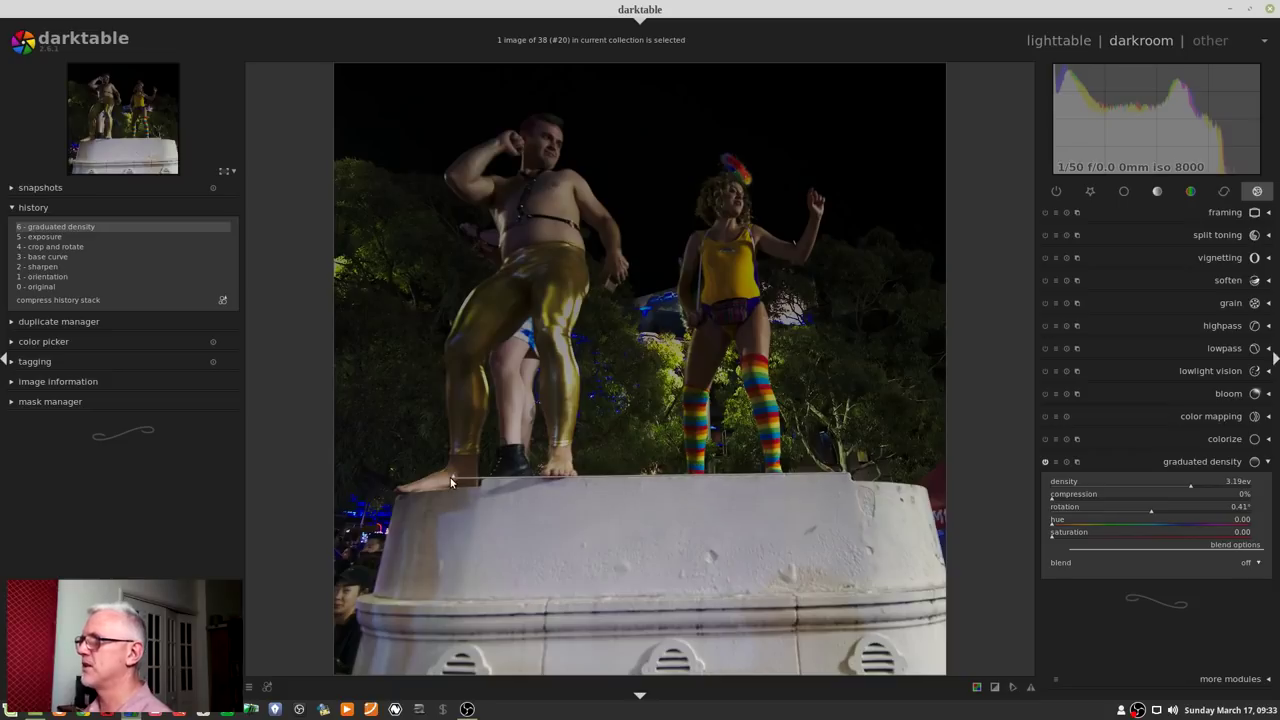
{"action": "left_click_drag", "start_coordinate": [451, 482], "coordinate": [641, 564]}
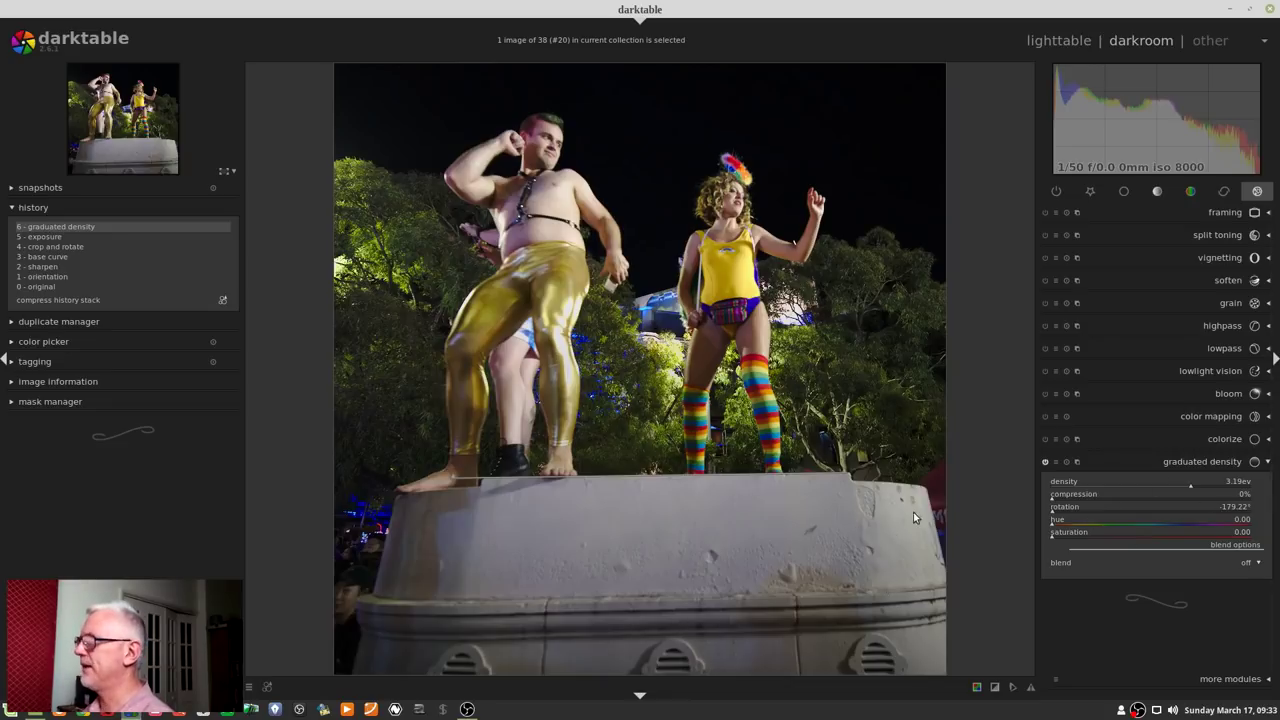
{"action": "key", "text": "space"}
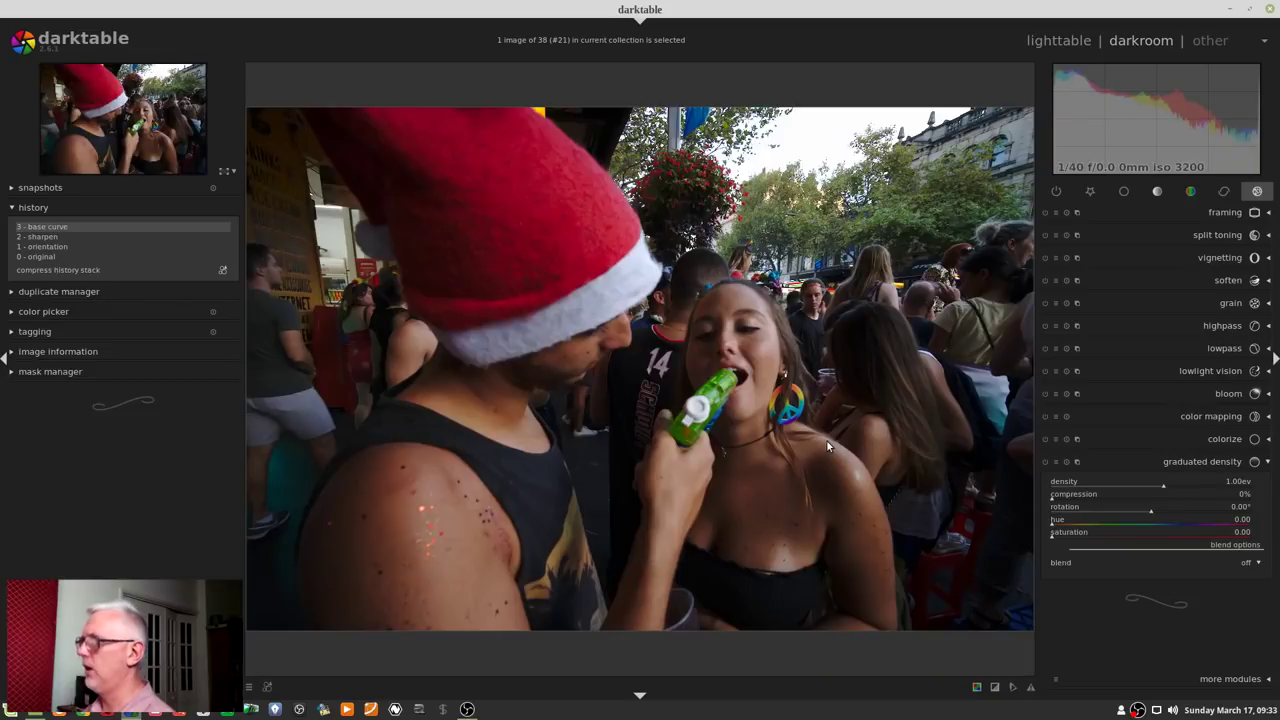
- Back in the lighttable grid, select photos 1 through 20, ending with the pedestal shot
{"action": "key", "text": "l"}
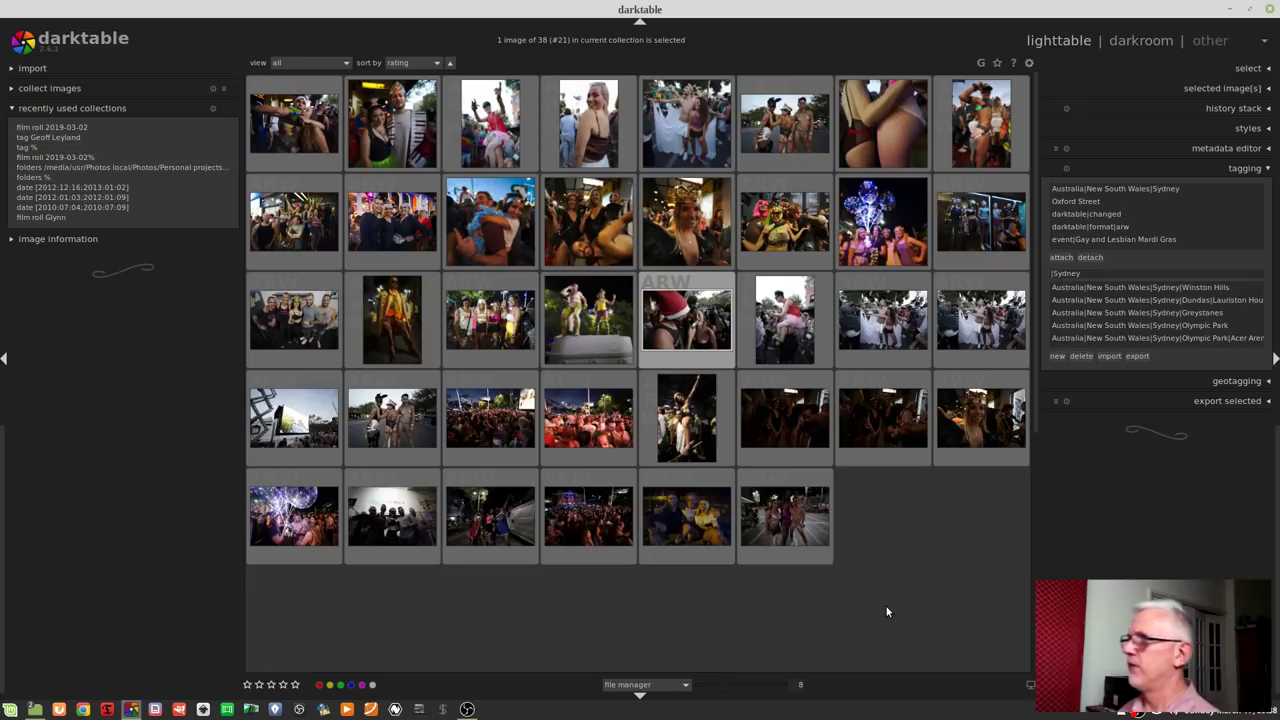
{"action": "left_click", "coordinate": [600, 316]}
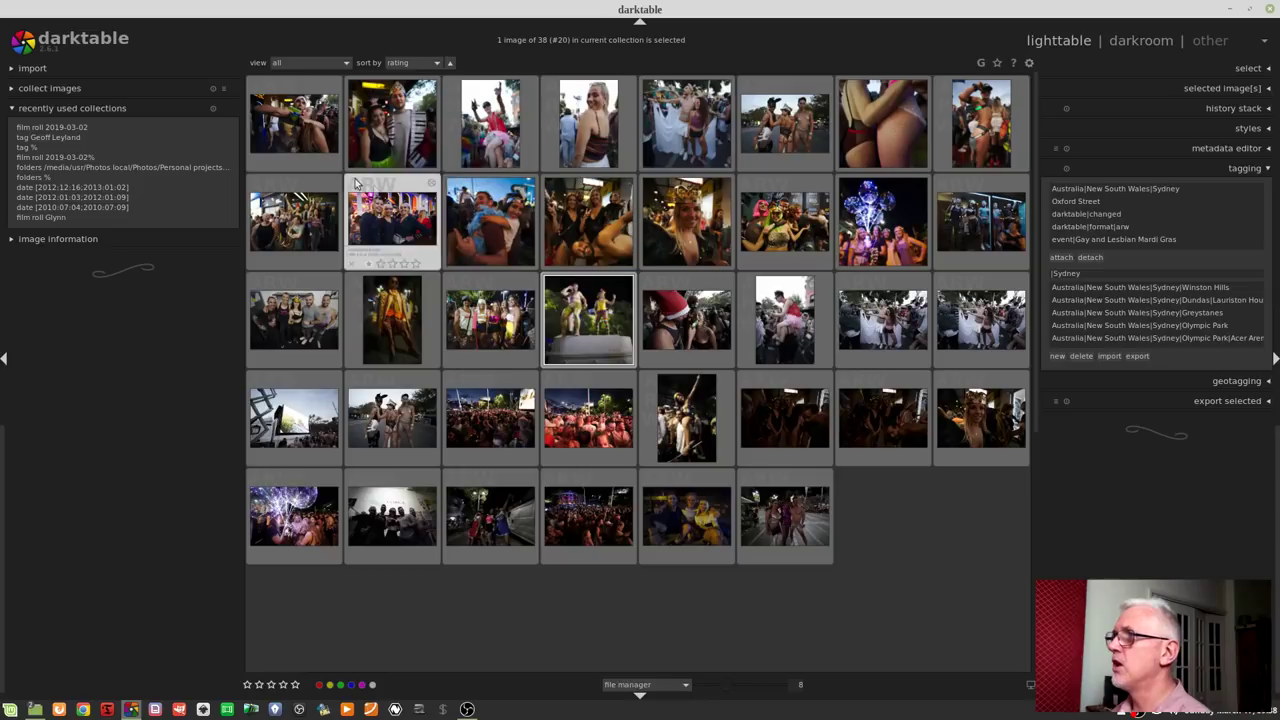
{"action": "left_click", "coordinate": [298, 138], "text": "shift"}
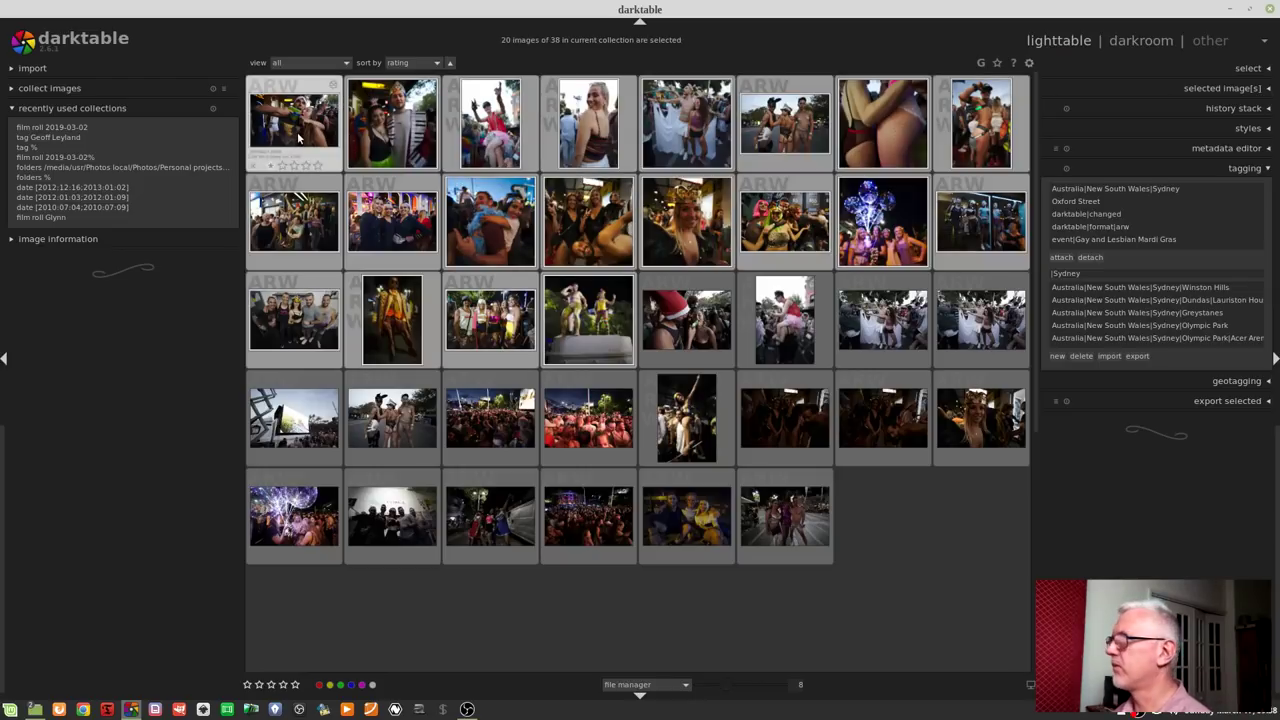
- Load the BWP upload preset (JPEG quality 70, max 2400x1000) and export the 20 selected photos
{"action": "left_click", "coordinate": [1226, 400]}
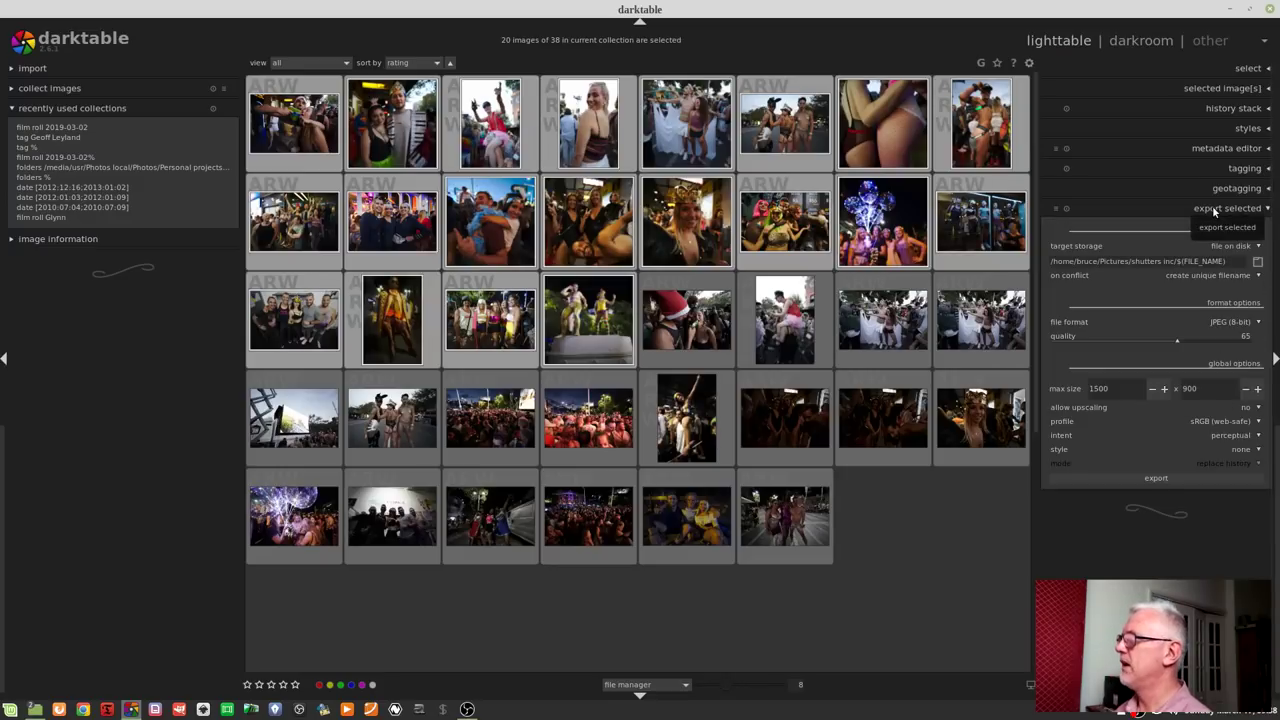
{"action": "left_click", "coordinate": [1055, 209]}
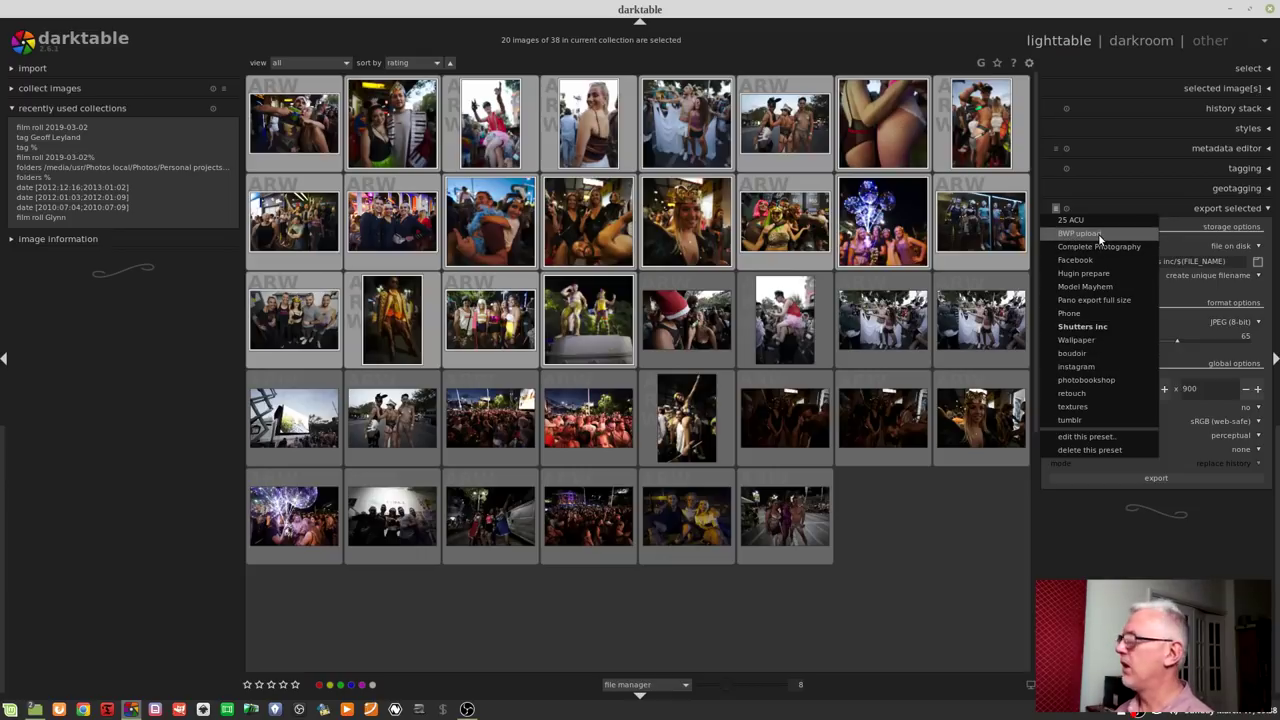
{"action": "left_click", "coordinate": [1098, 234]}
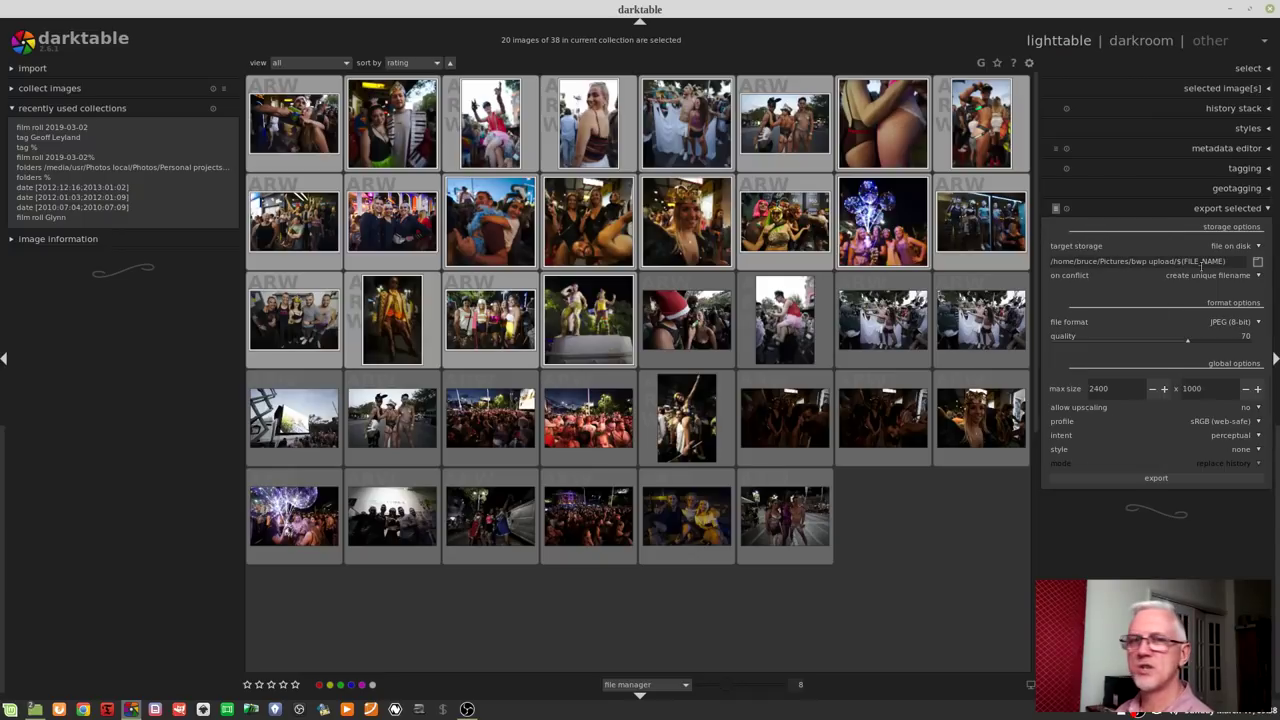
{"action": "mouse_move", "coordinate": [1202, 265]}
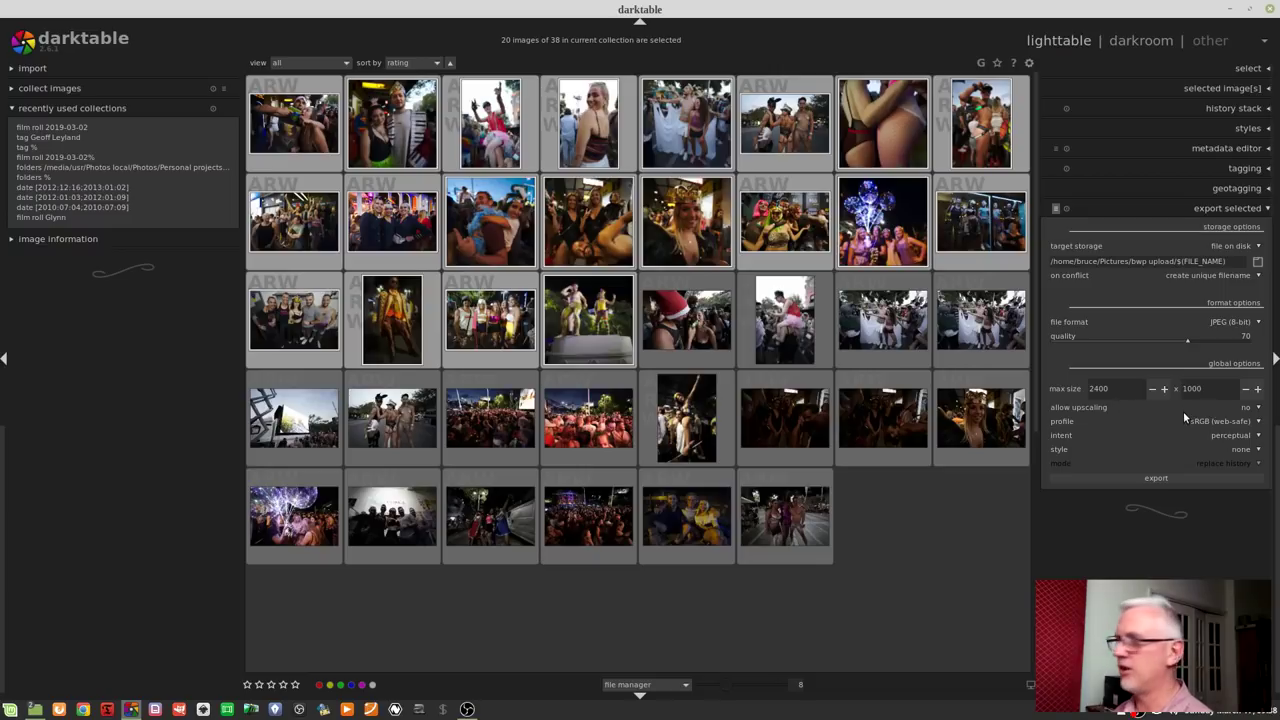
{"action": "left_click", "coordinate": [1139, 474]}
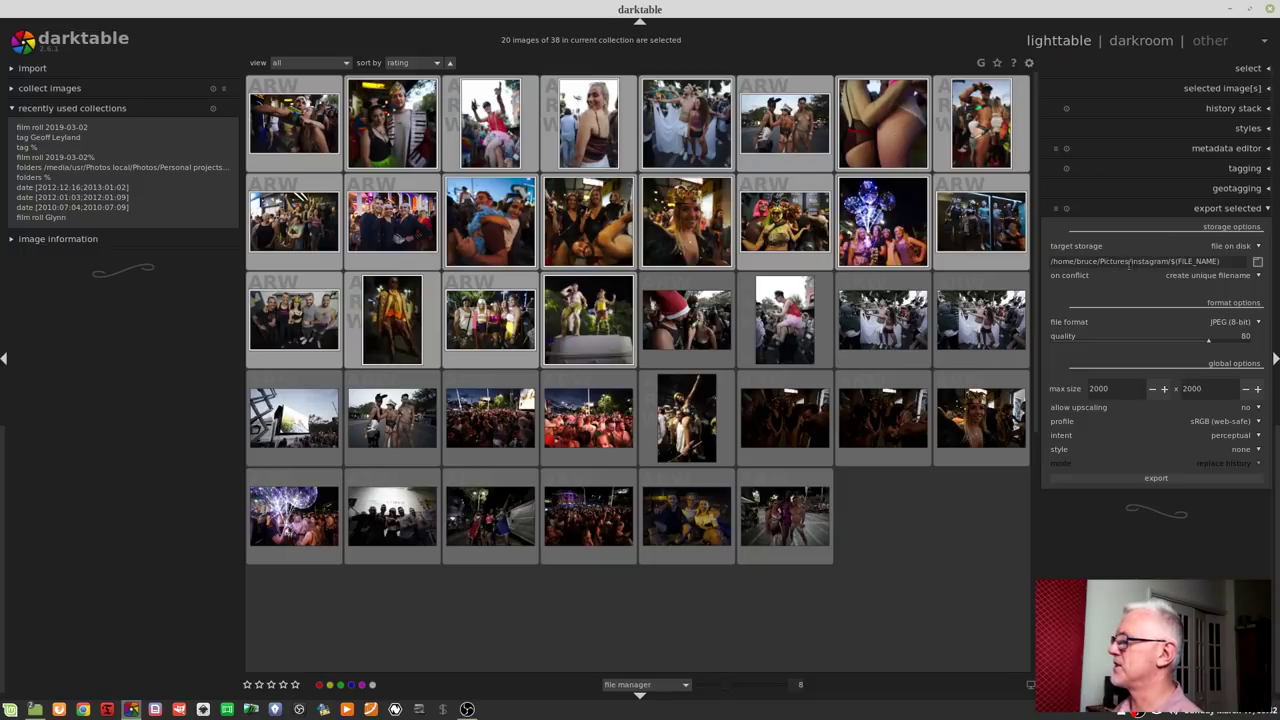
- Check the target path tooltip's variables for the instagram export folder (quality 80, 2000x2000)
{"action": "mouse_move", "coordinate": [1152, 262]}
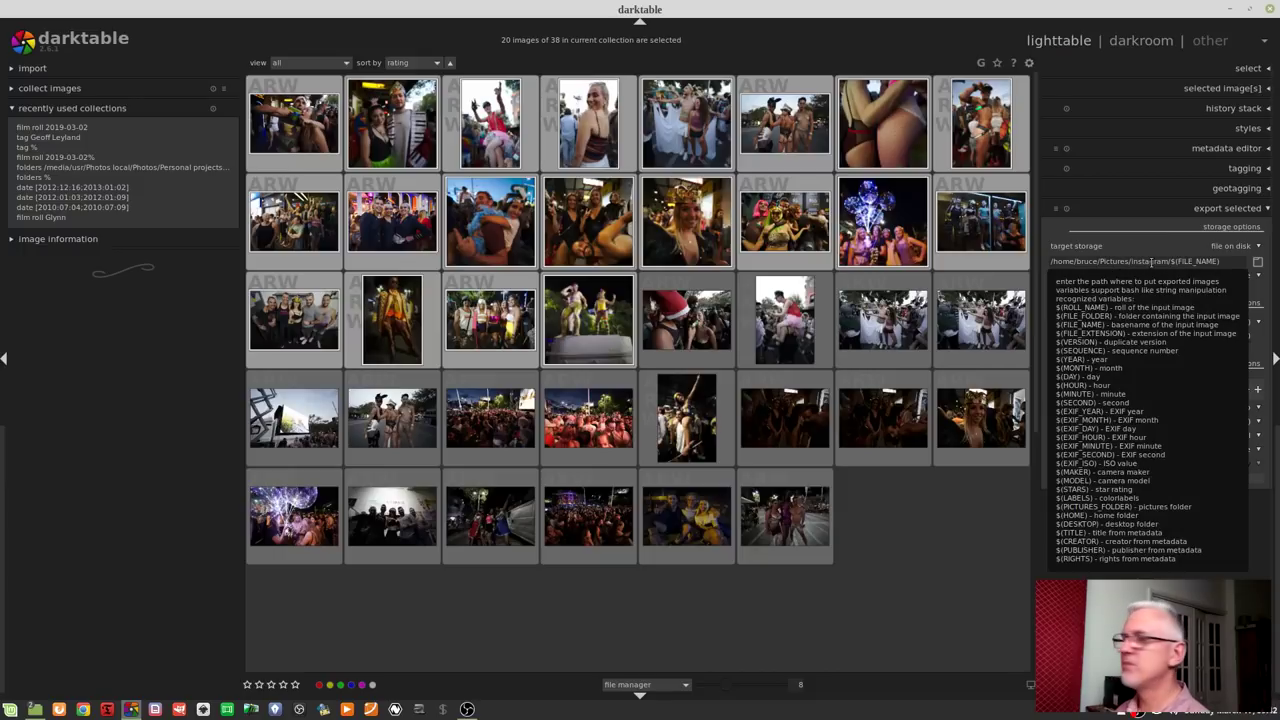